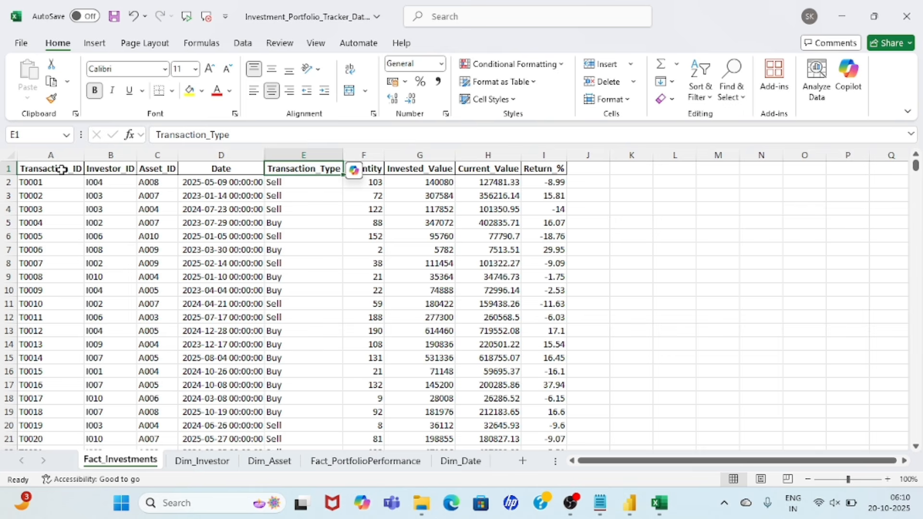
- Review the column headers of the Fact_Investments sheet from Quantity through Return_%
key("Right")
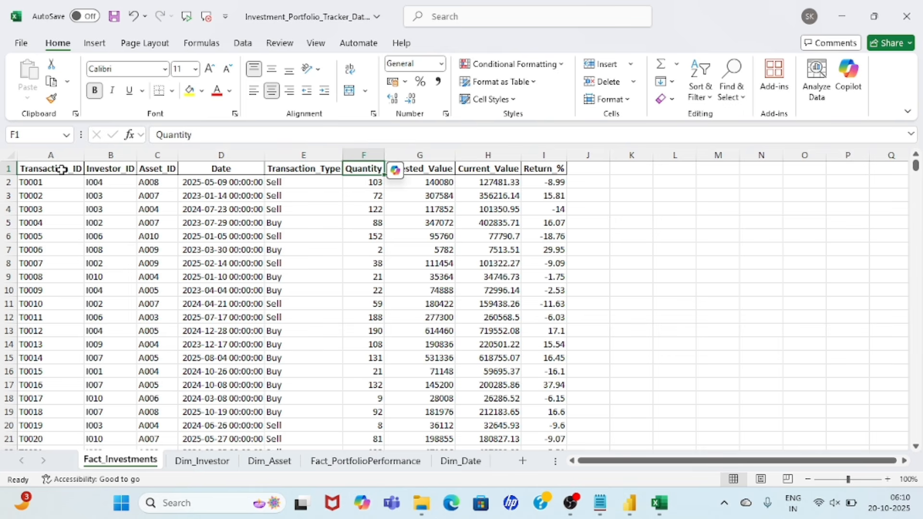
key("Right")
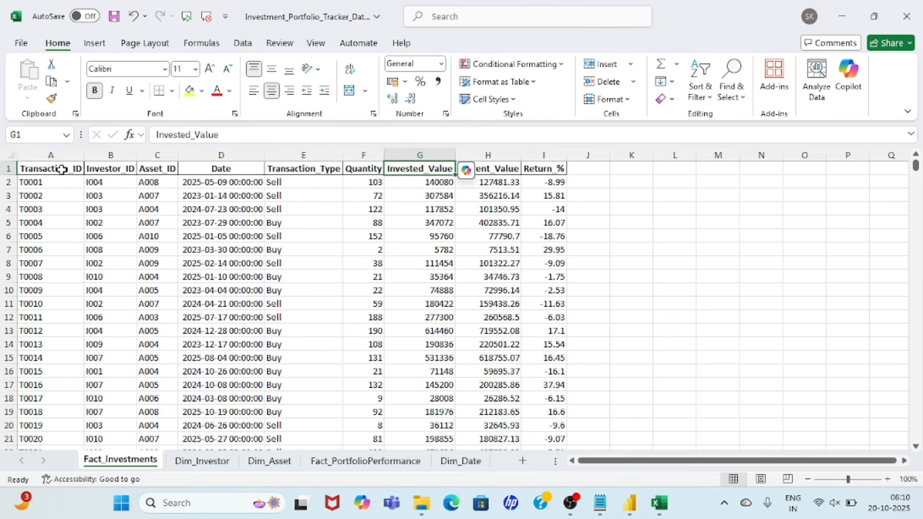
key("Right")
key("Right")
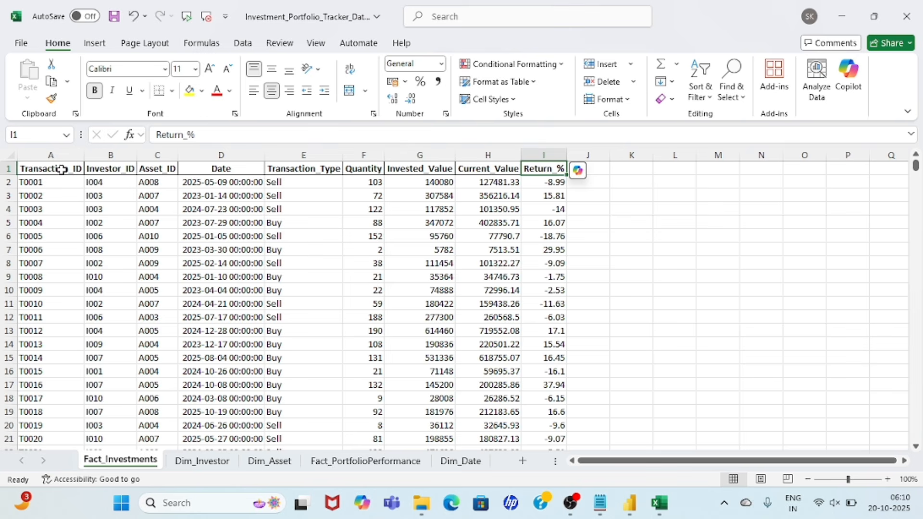
- Review the Dim_Investor sheet's columns, from Risk_Profile back through City, Age_Group and Investor_Name to Investor_ID
left_click(211, 460)
left_click(189, 357)
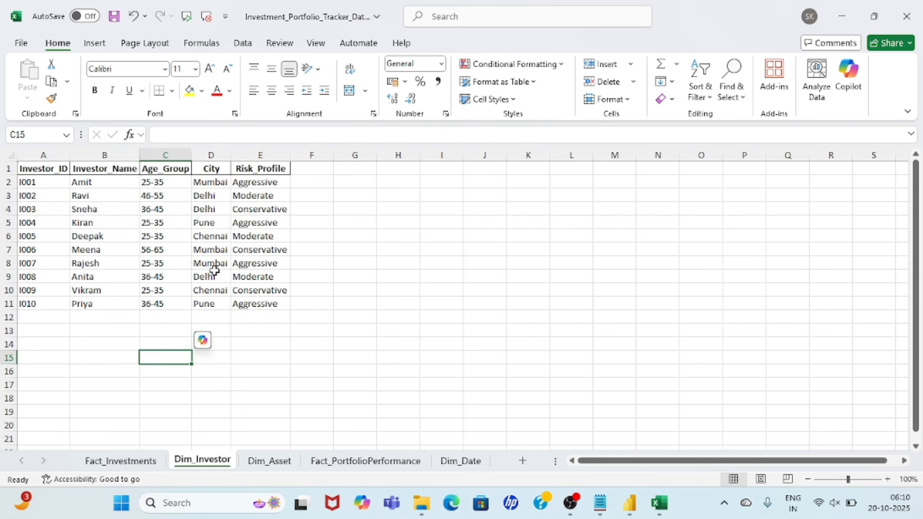
left_click(278, 186)
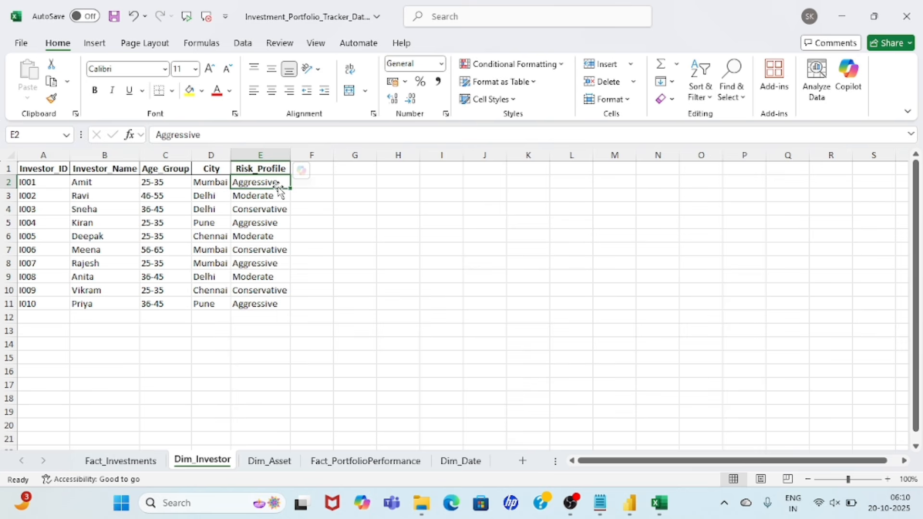
key("Left")
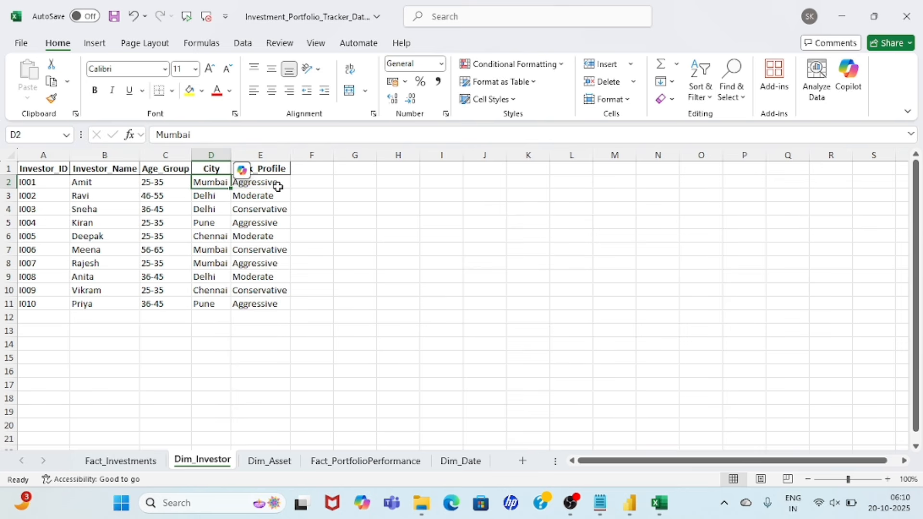
key("Left")
key("Left")
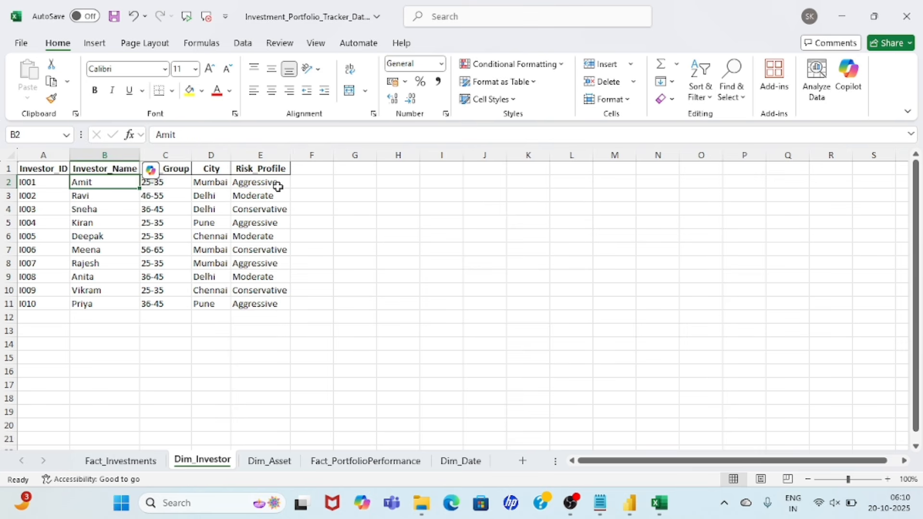
key("Left")
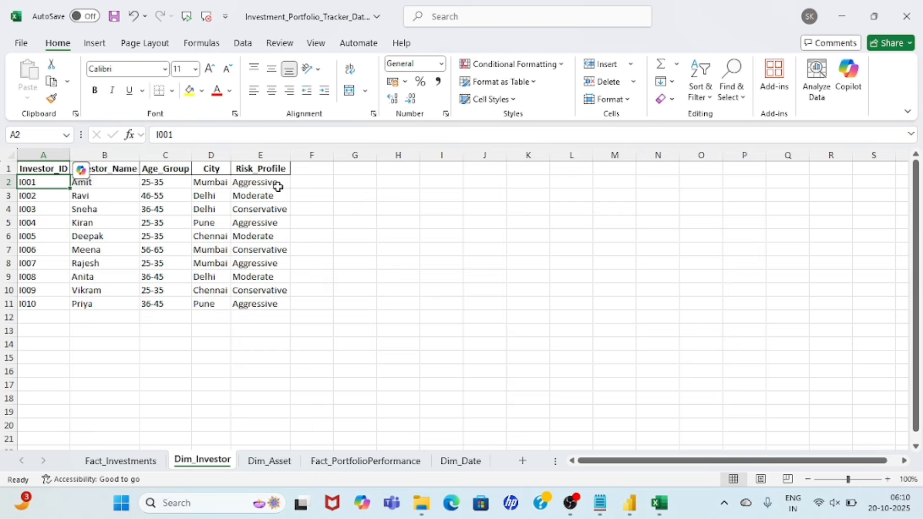
- Examine the contents of the Dim_Asset, Fact_PortfolioPerformance and Dim_Date sheets
left_click(270, 461)
left_click(218, 217)
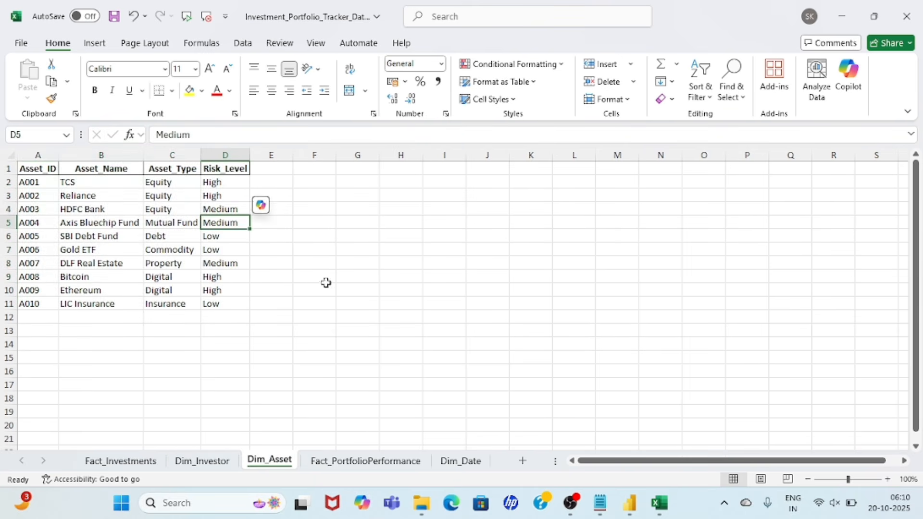
left_click(382, 461)
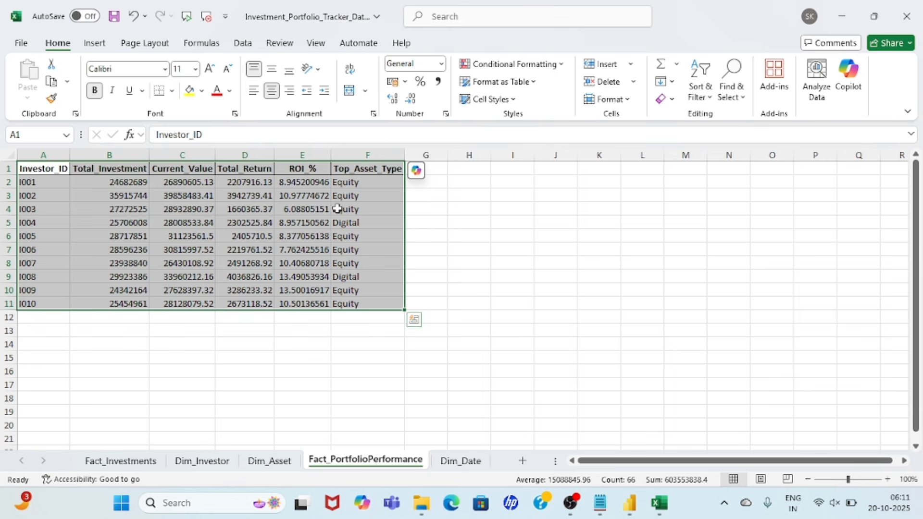
left_click(459, 461)
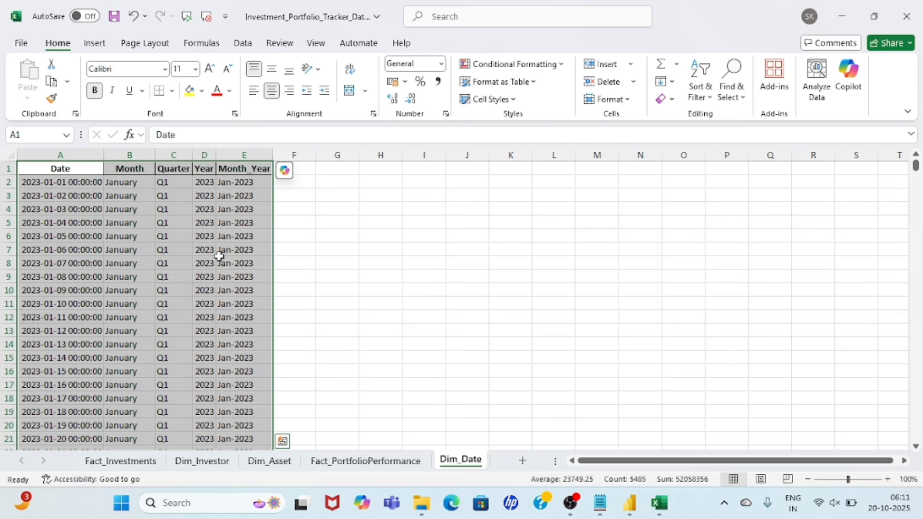
left_click(77, 194)
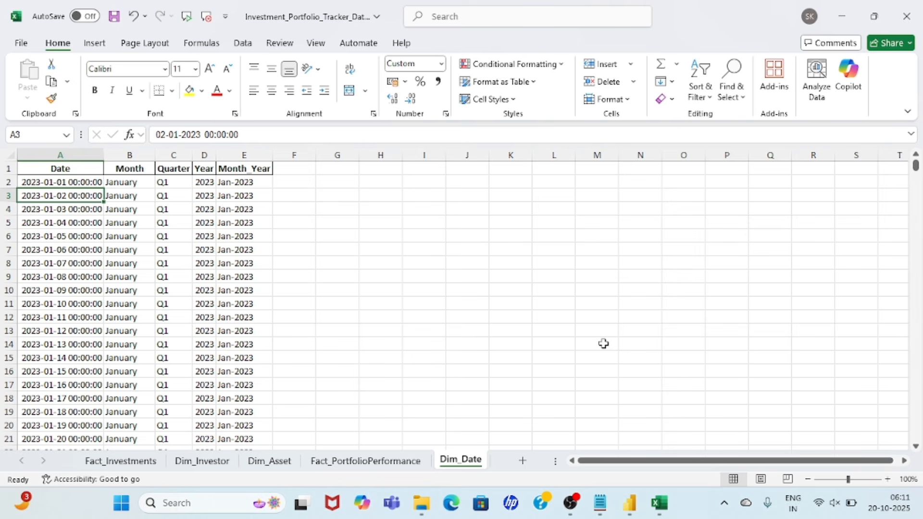
- Switch to Power BI Desktop and connect to the Excel workbook Investment_Portfolio_Tracker_Dataset as the data source
left_click(629, 503)
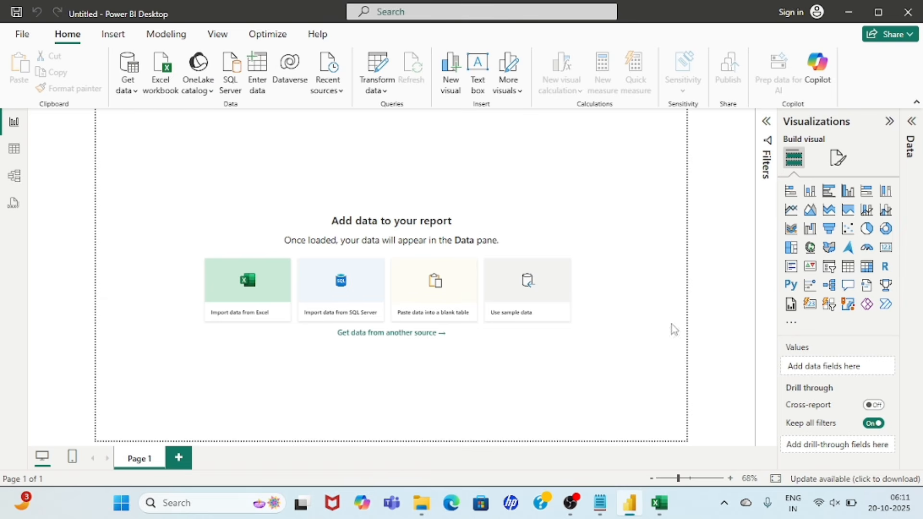
left_click(137, 91)
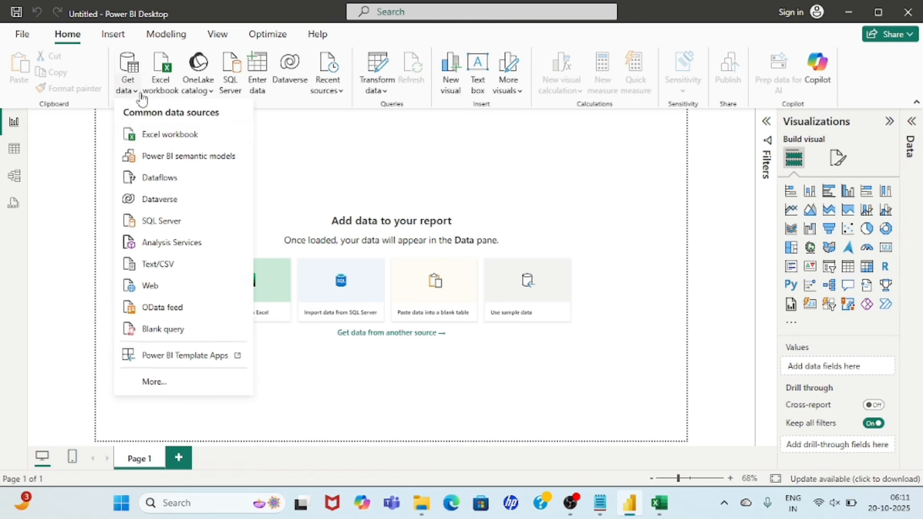
left_click(169, 136)
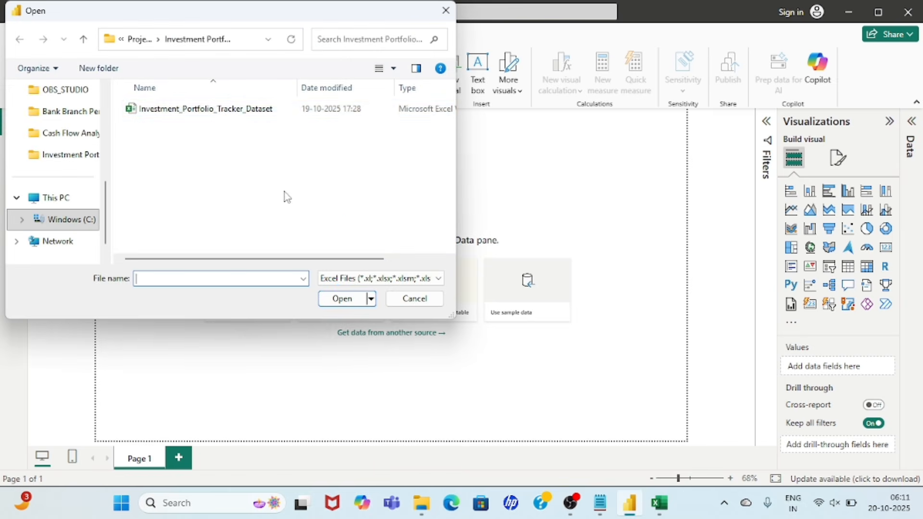
double_click(215, 110)
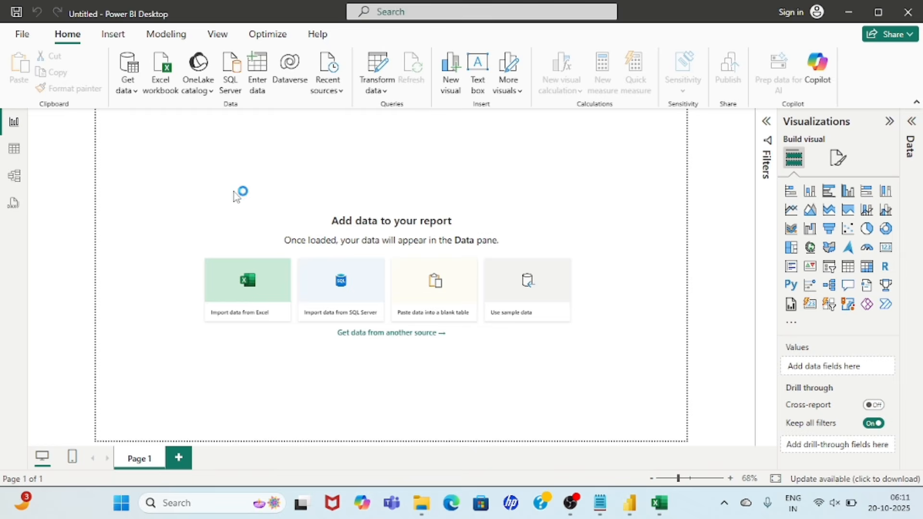
- Load the tables Dim_Asset, Dim_Date, Dim_Investor, Fact_Investments and Fact_PortfolioPerformance into the report
left_click(205, 119)
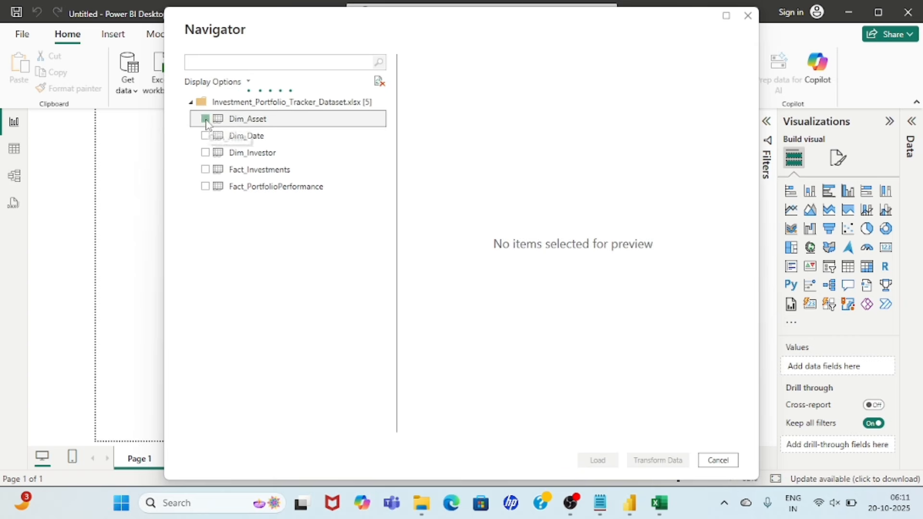
left_click(207, 136)
left_click(206, 153)
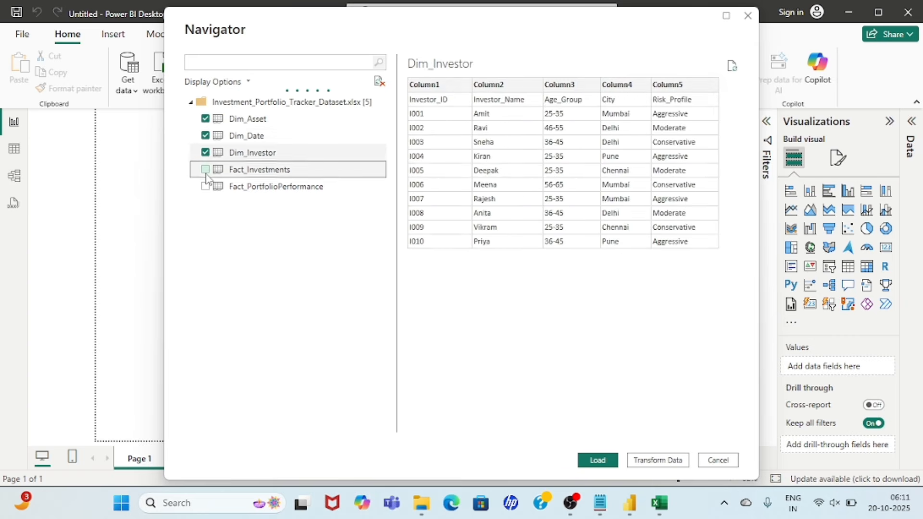
left_click(207, 170)
left_click(206, 169)
left_click(205, 187)
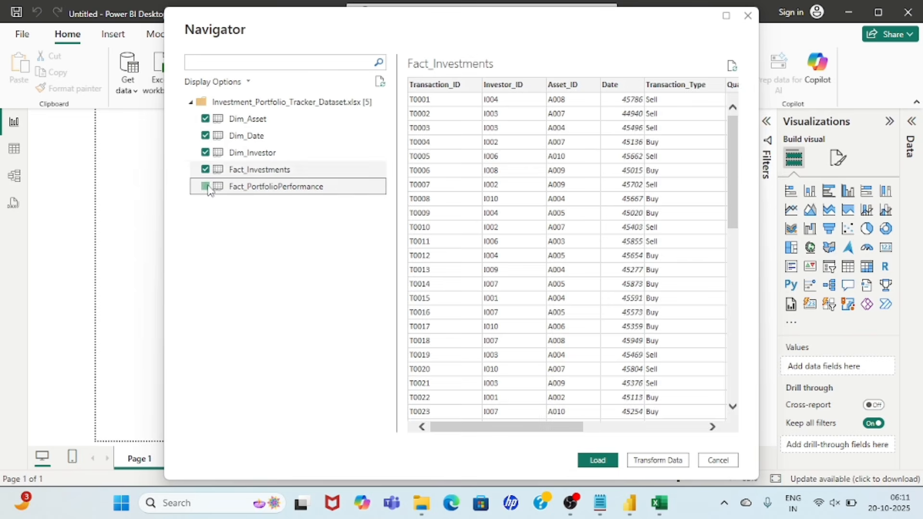
left_click(598, 461)
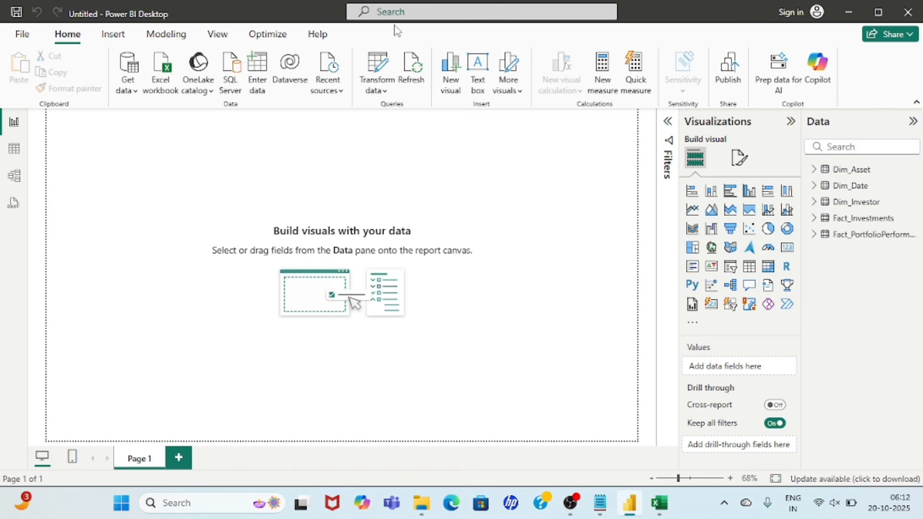
- Open the Power Query Editor and promote the first row of Dim_Asset to column headers
left_click(380, 65)
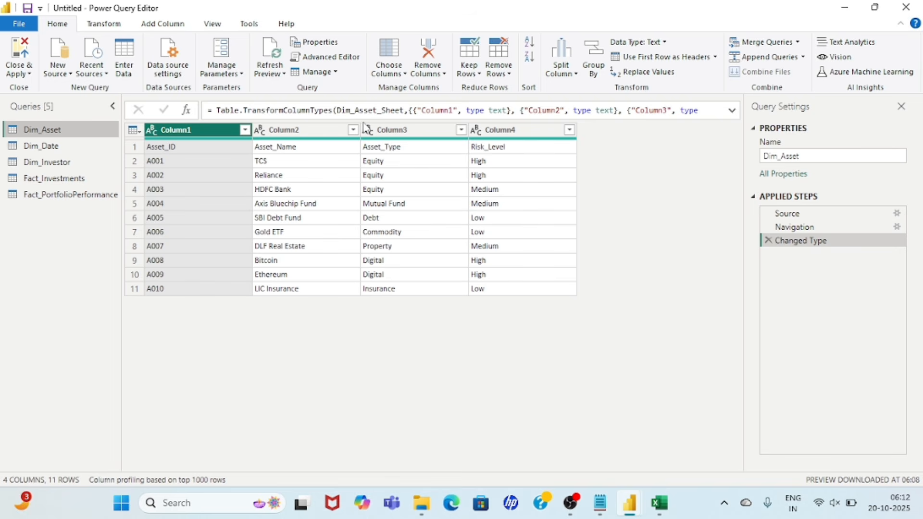
left_click(135, 150)
left_click(103, 26)
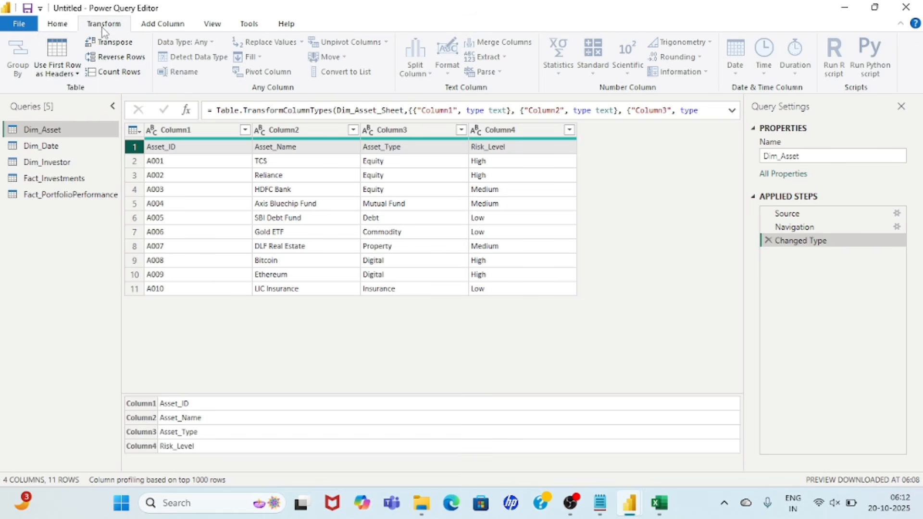
left_click(76, 74)
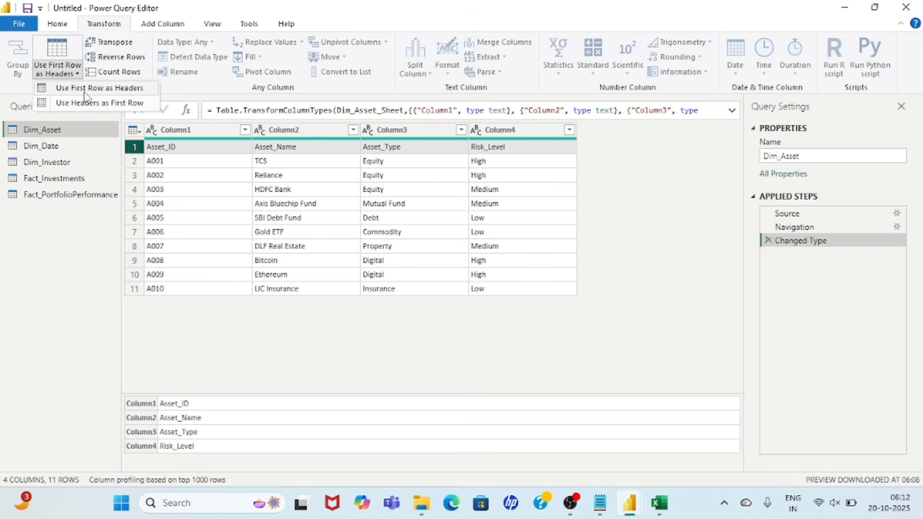
left_click(84, 90)
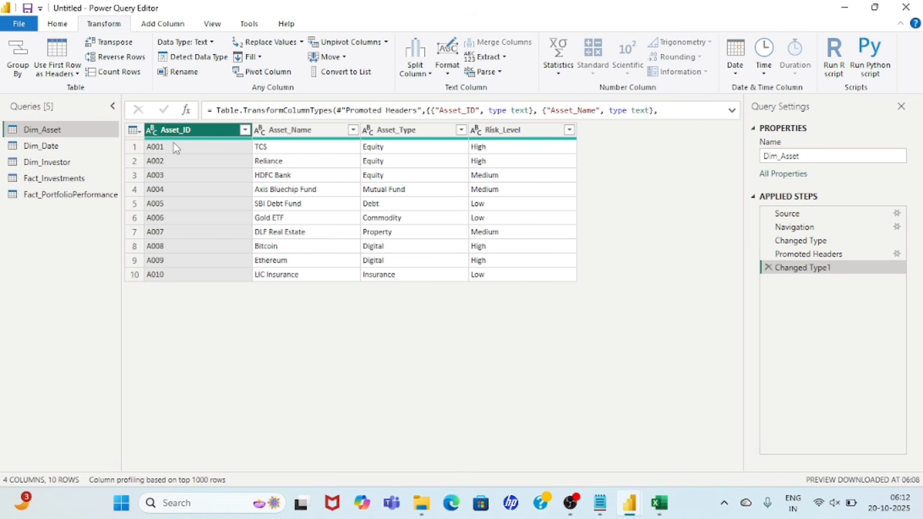
- Change the Date column of Dim_Date to the Date data type, replacing the existing type conversion
left_click(44, 147)
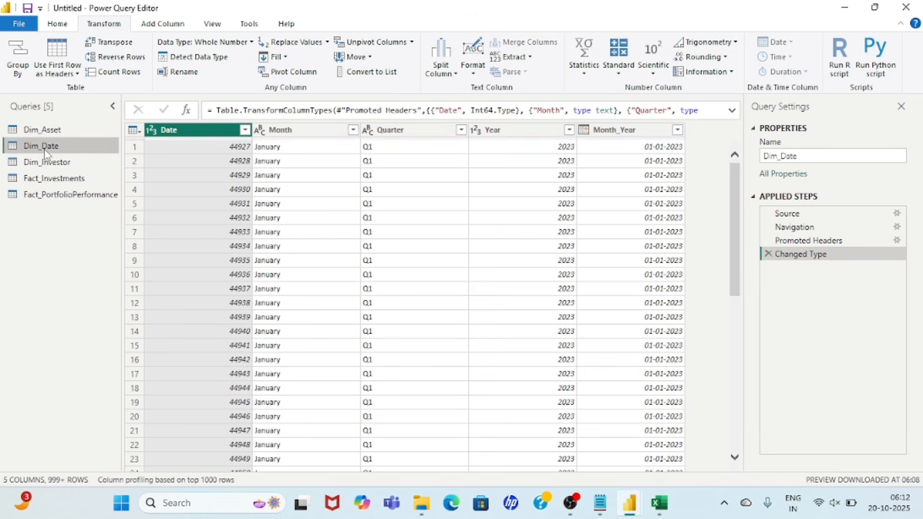
left_click(57, 129)
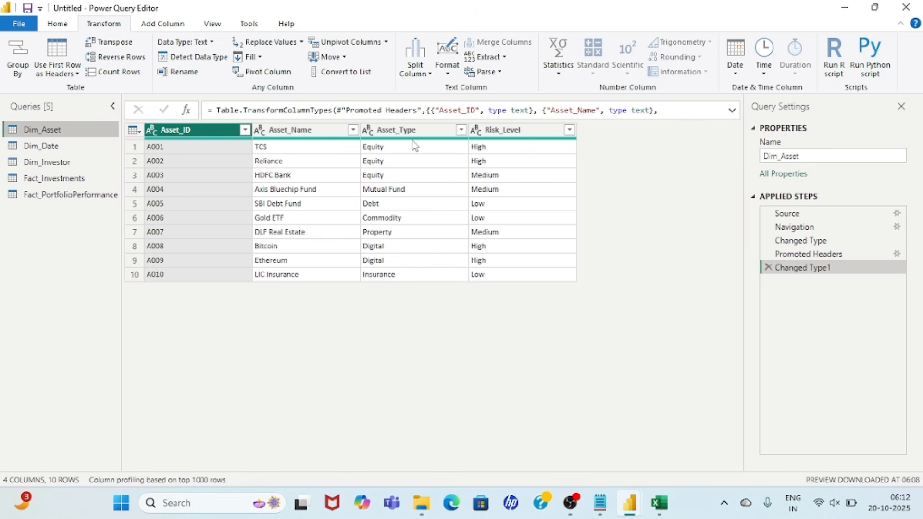
left_click(61, 147)
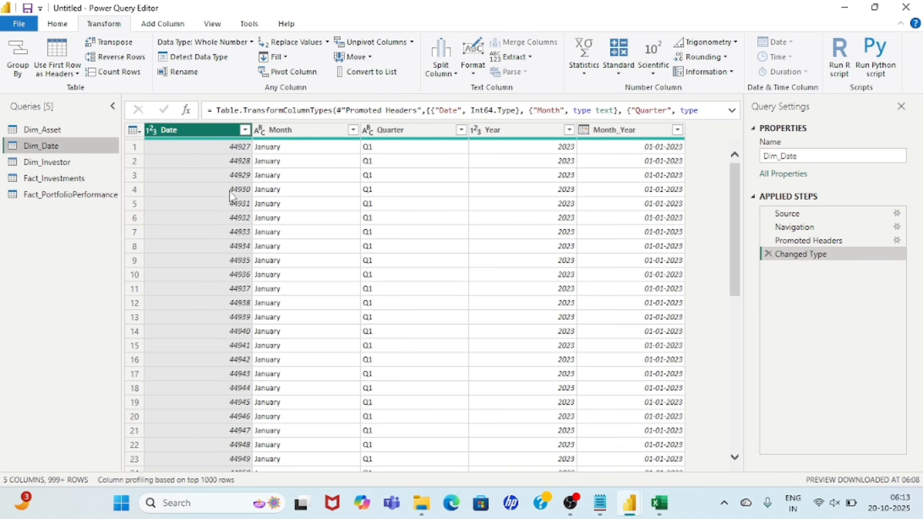
left_click(152, 130)
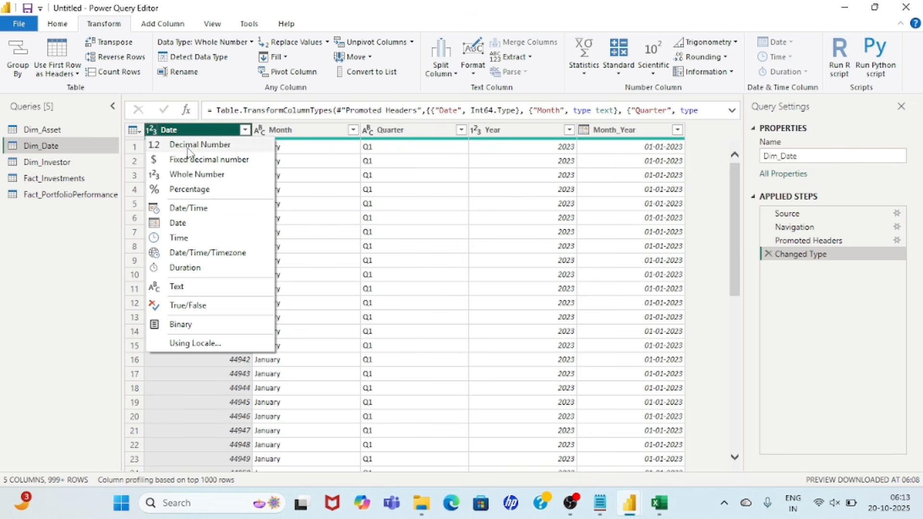
left_click(187, 227)
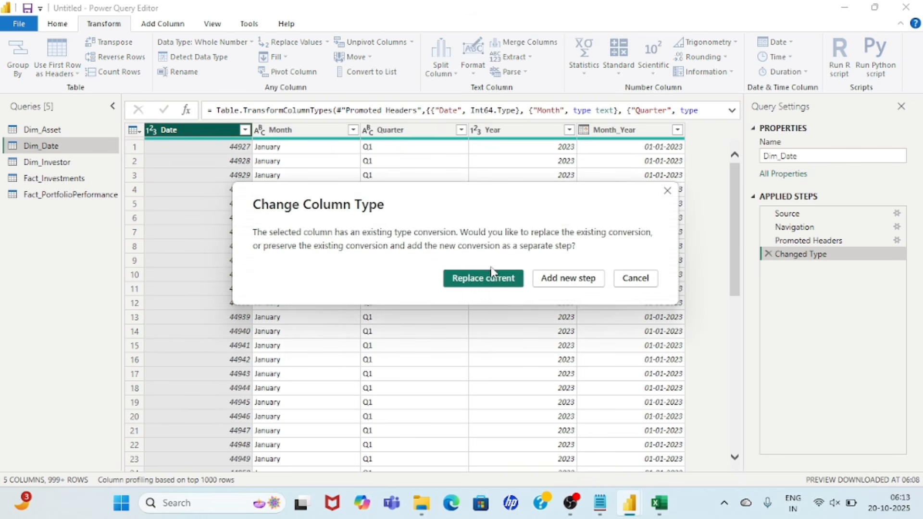
left_click(472, 285)
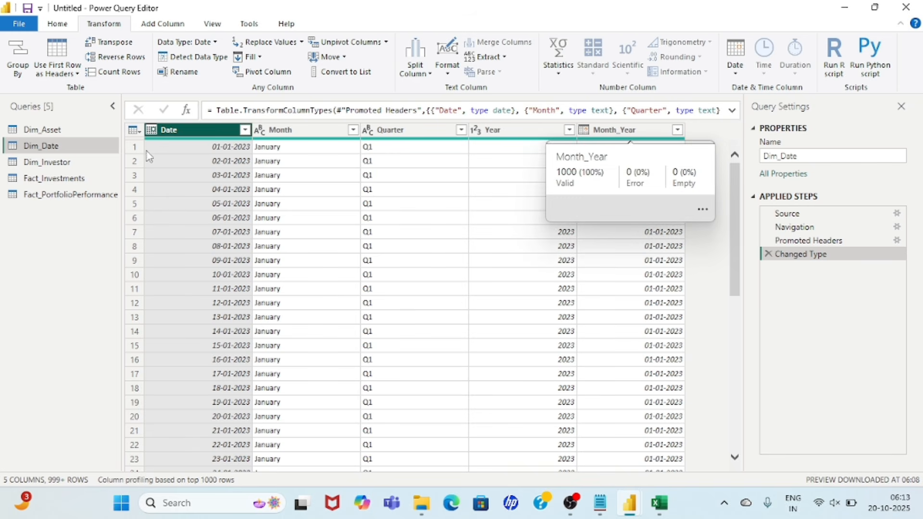
- Promote the first row of the Dim_Investor query to column headers
left_click(67, 167)
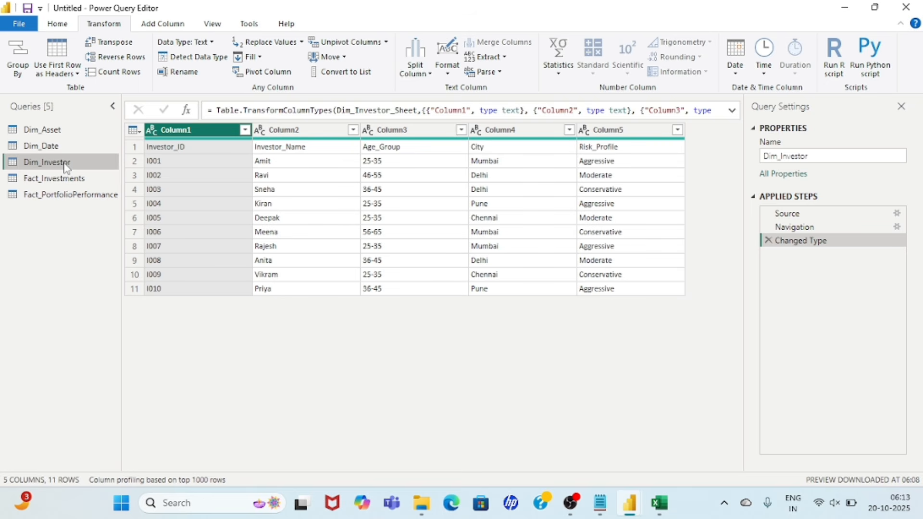
left_click(139, 147)
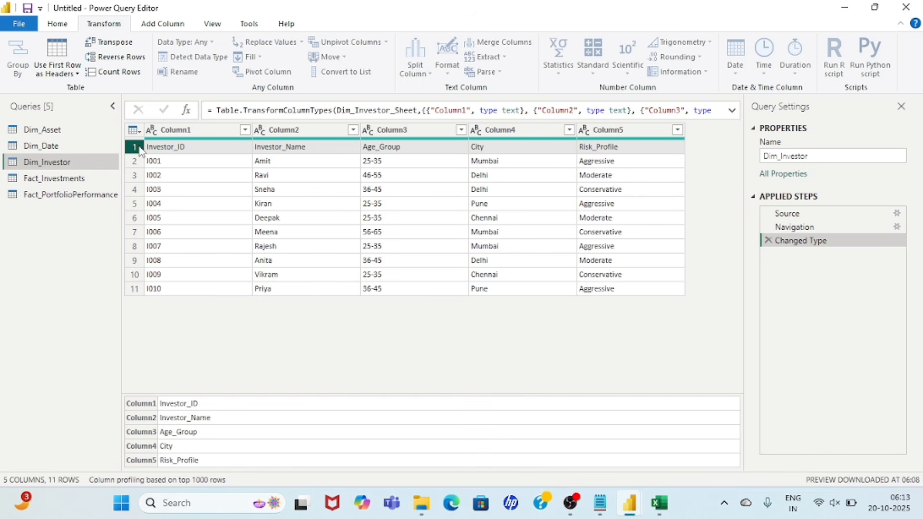
left_click(74, 73)
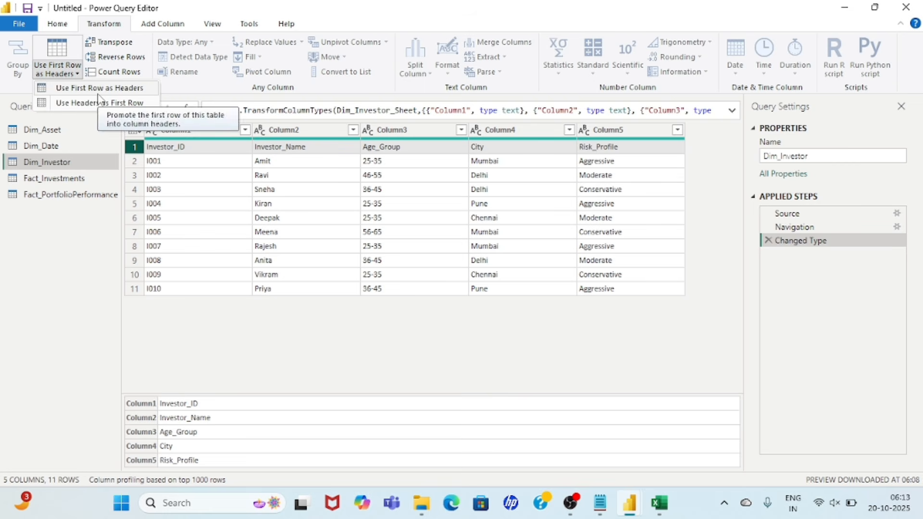
left_click(97, 87)
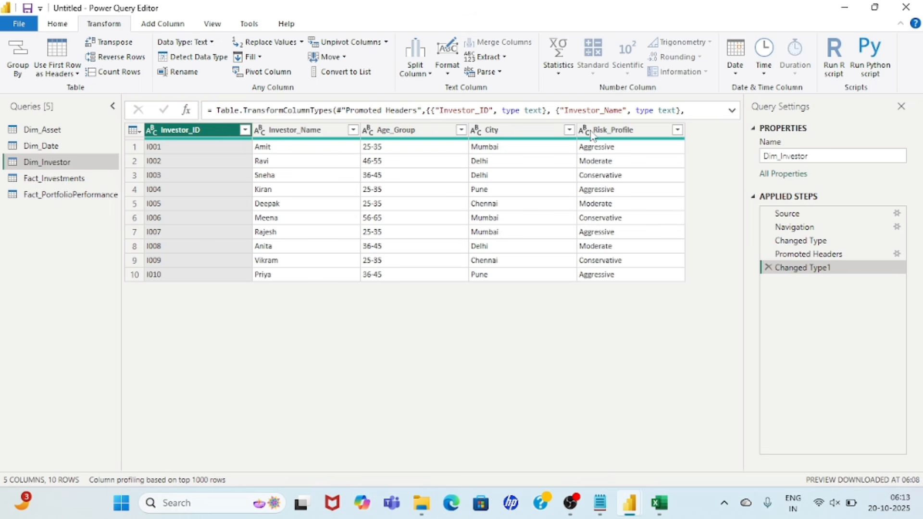
- Change the Date column of the Fact_Investments query to the Date data type and check its remaining columns
left_click(83, 180)
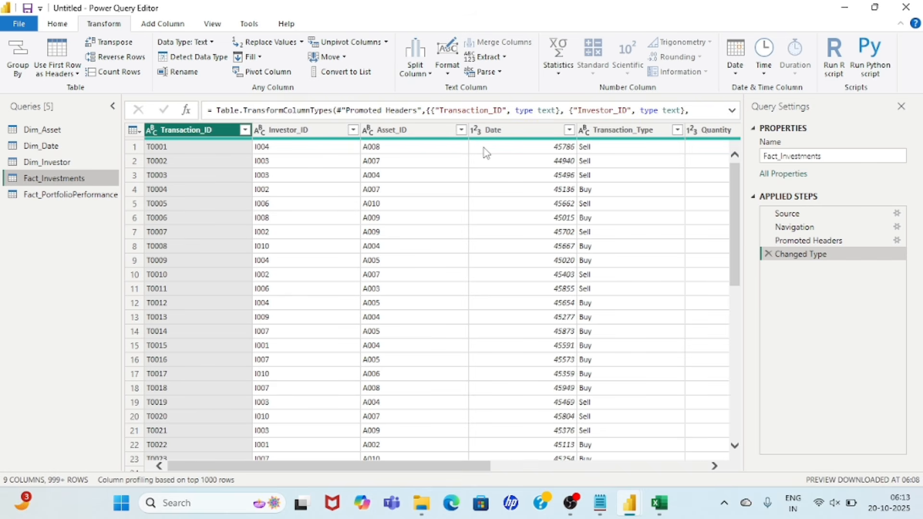
left_click(477, 133)
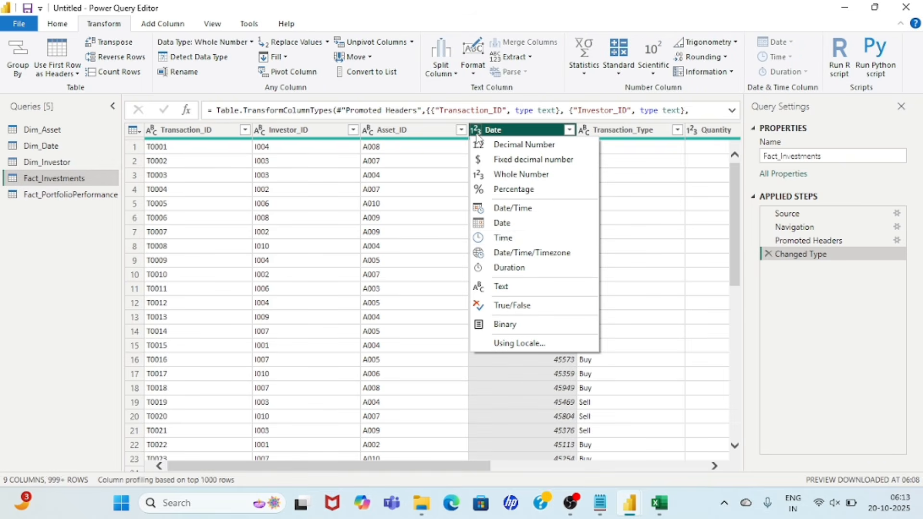
left_click(499, 223)
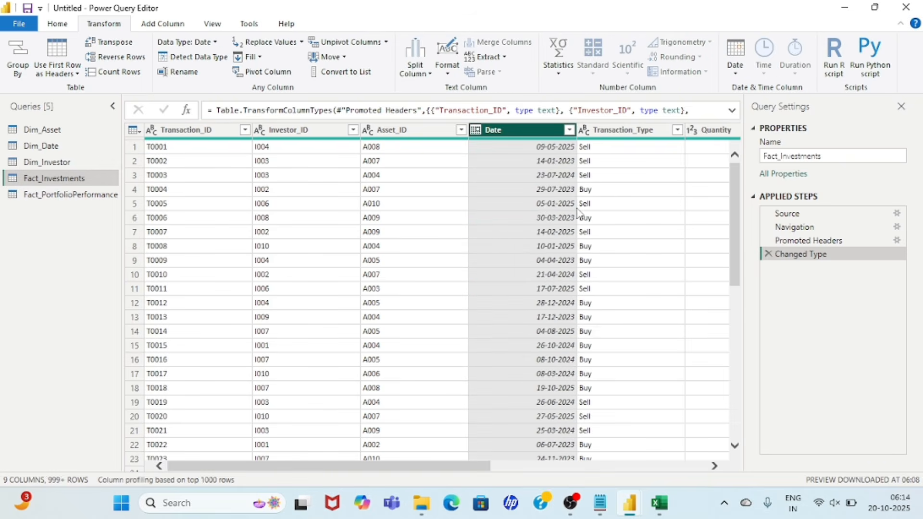
scroll(577, 212, "right", 5)
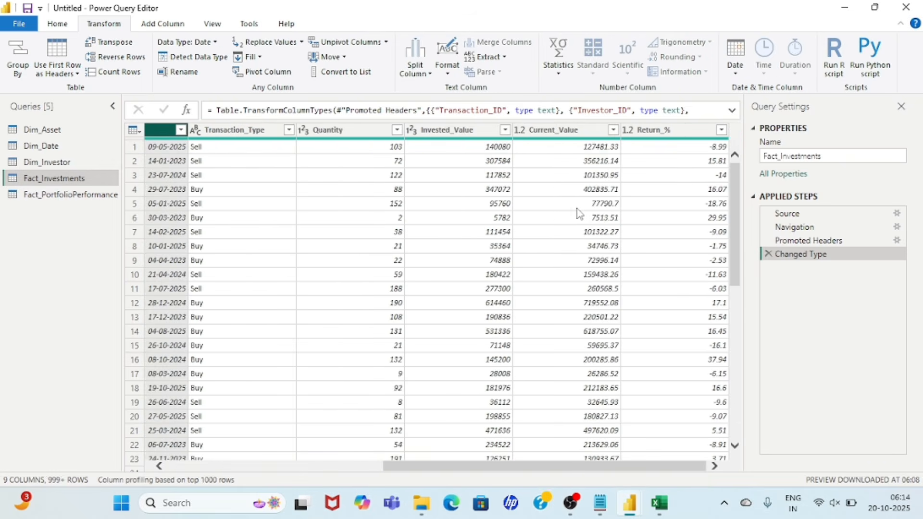
- Review the Fact_PortfolioPerformance columns, and close the Power Query Editor while applying all pending changes
left_click(50, 201)
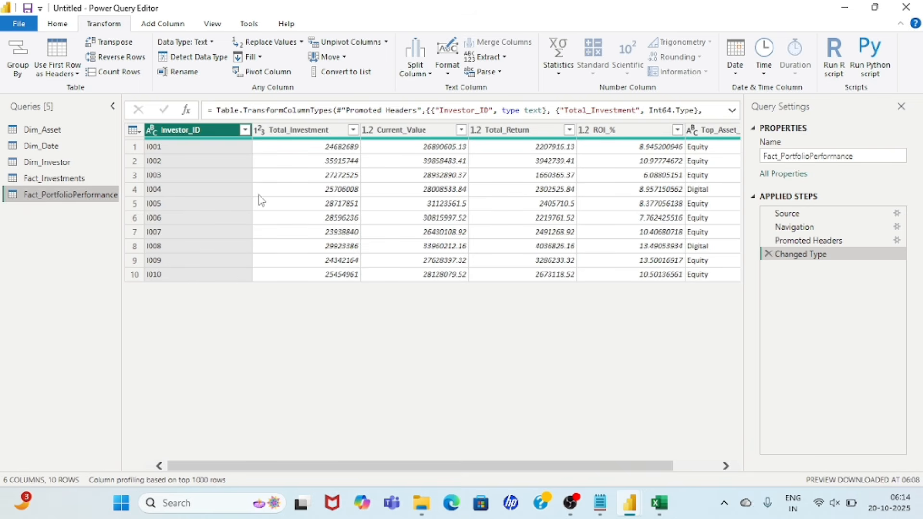
scroll(476, 150, "right", 2)
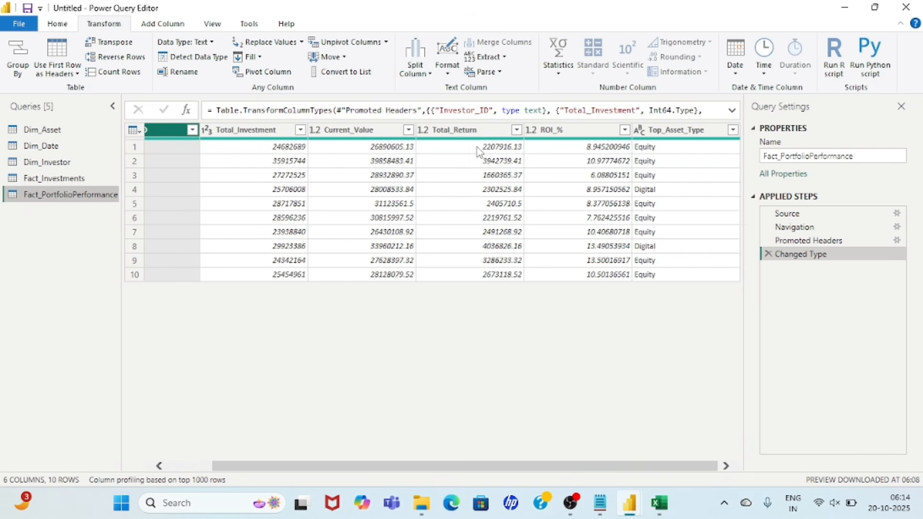
left_click(52, 25)
left_click(19, 72)
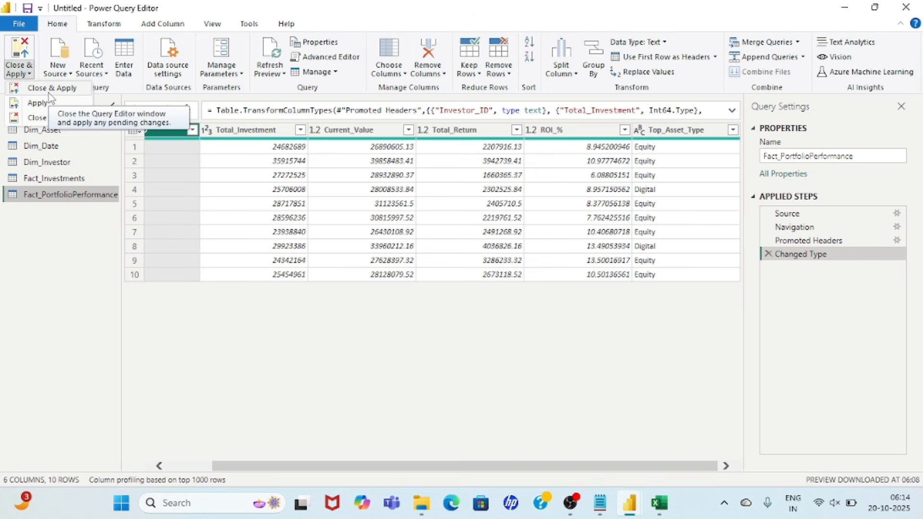
left_click(48, 93)
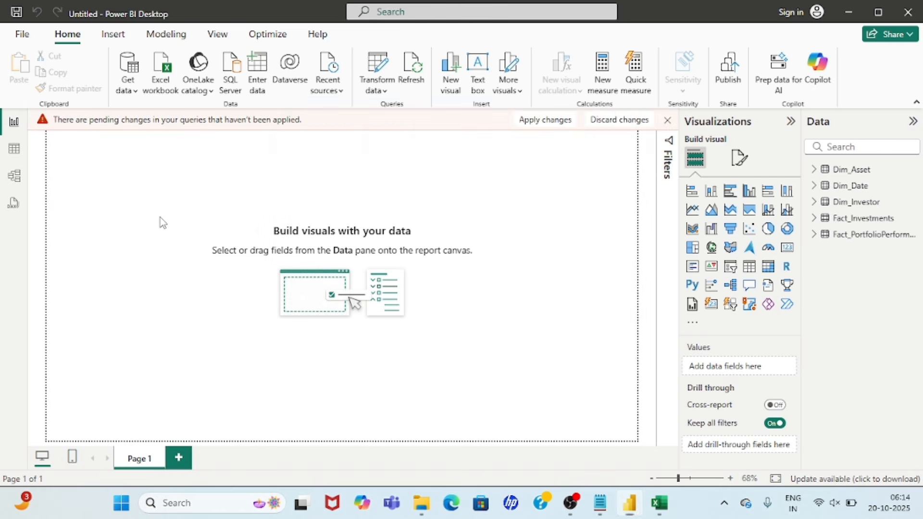
- Open the data model diagram, collapse its Properties pane and arrange the tables so their relationships can be examined
left_click(15, 176)
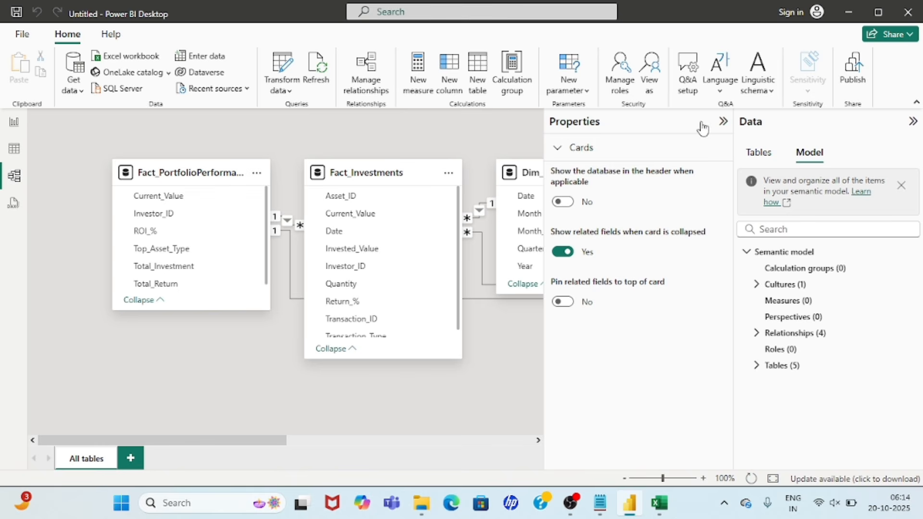
left_click(723, 121)
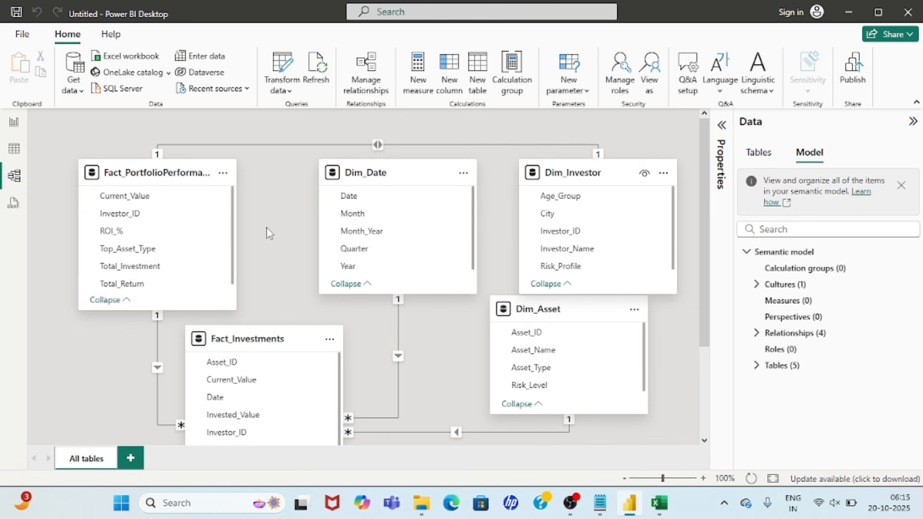
scroll(267, 229, "down", 2)
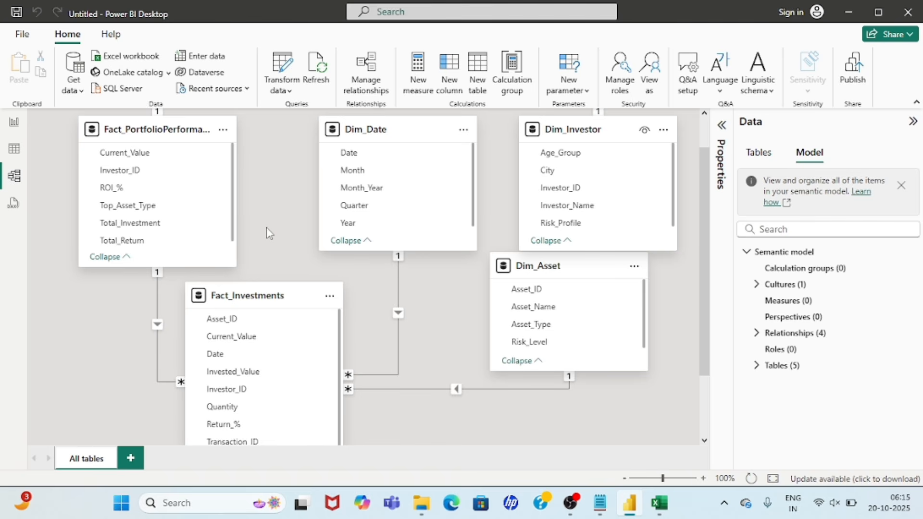
scroll(267, 228, "up", 1)
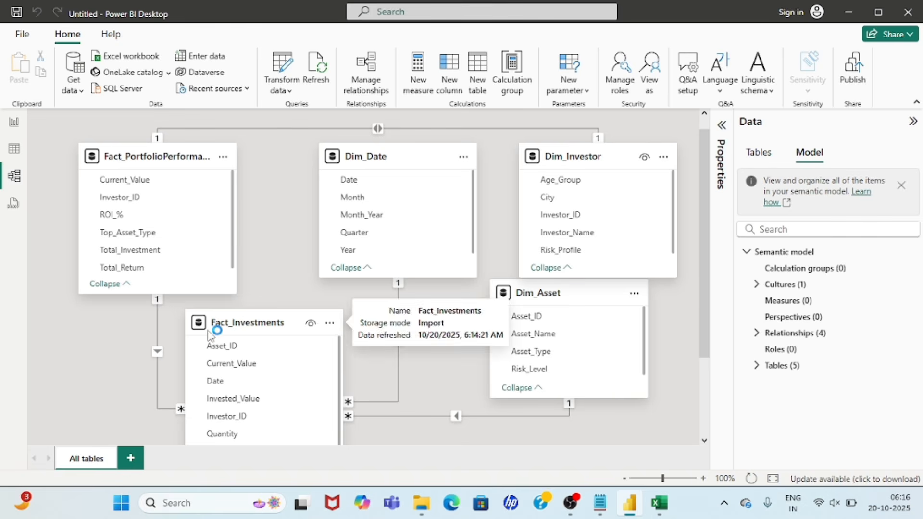
- Delete the relationship between Fact_PortfolioPerformance and Fact_Investments
left_click(158, 355)
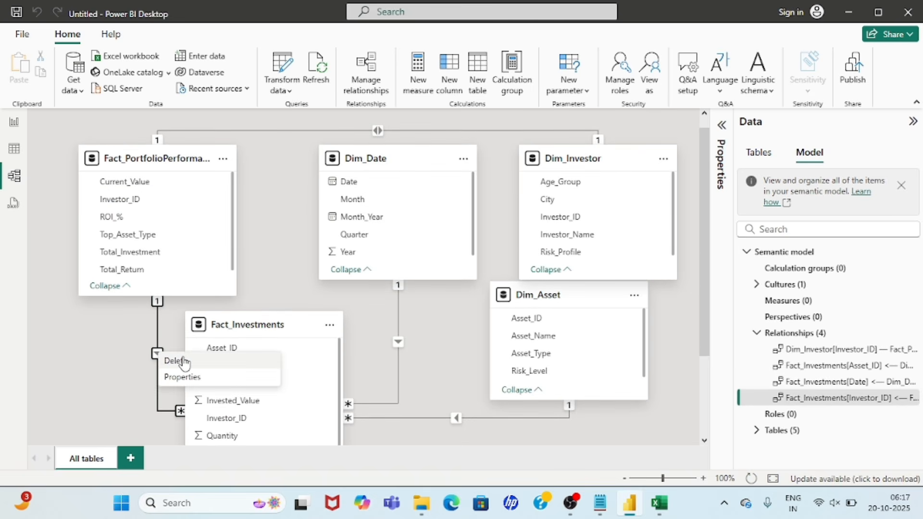
left_click(165, 361)
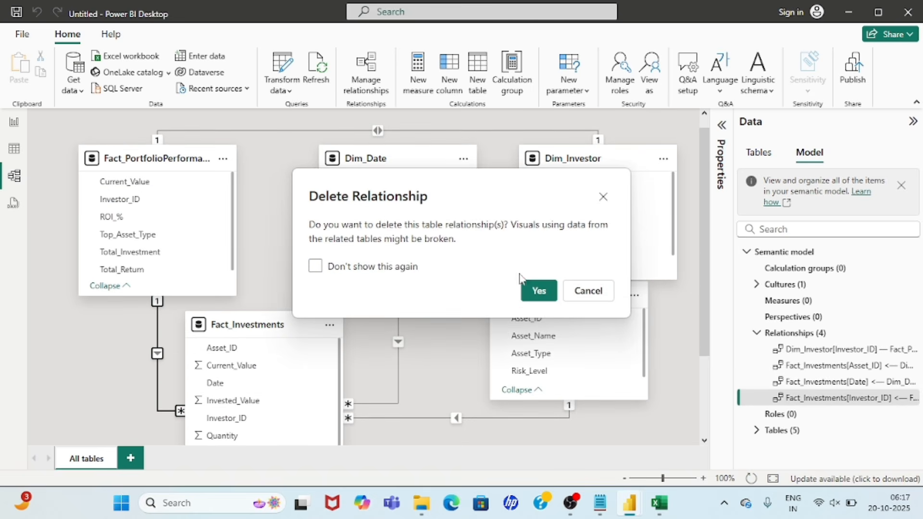
left_click(539, 290)
- Create an active many-to-one relationship from Invested_Value in Fact_Investments to Investor_ID in Dim_Investor with single cross-filter direction
left_click(454, 418)
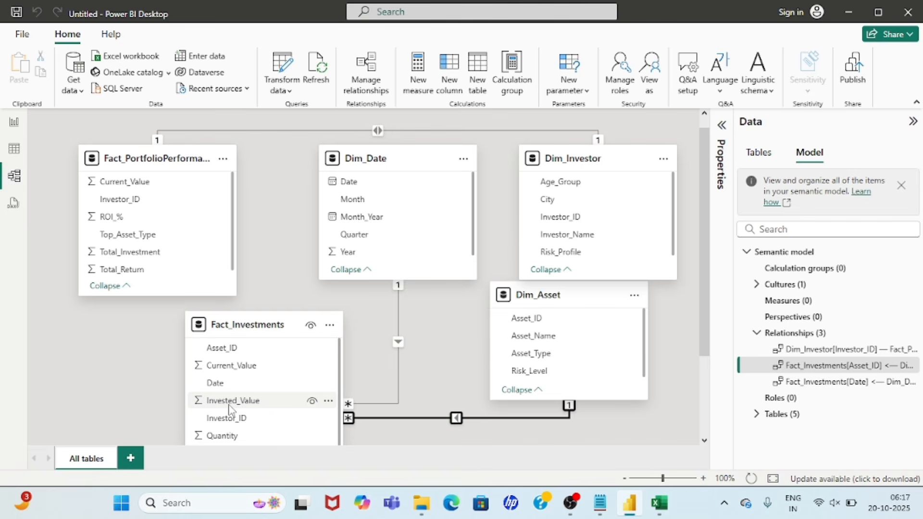
left_click_drag(229, 410, 582, 217)
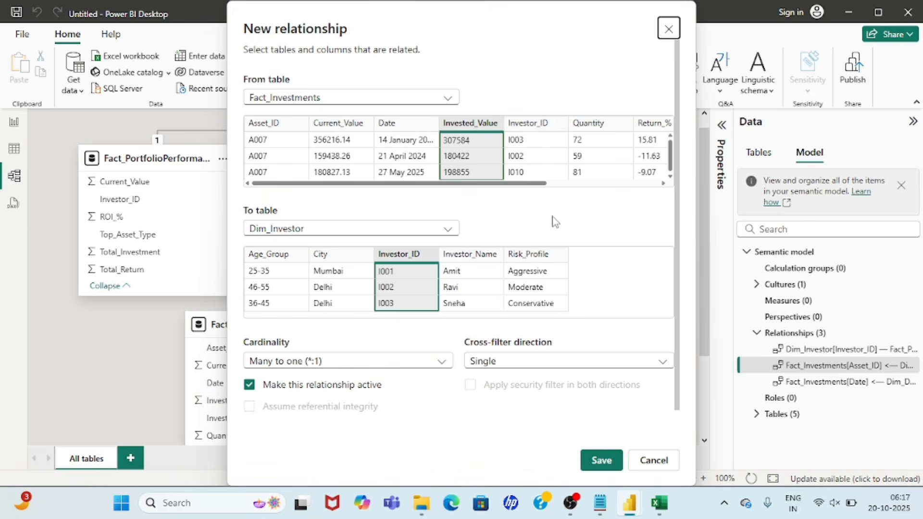
left_click(602, 461)
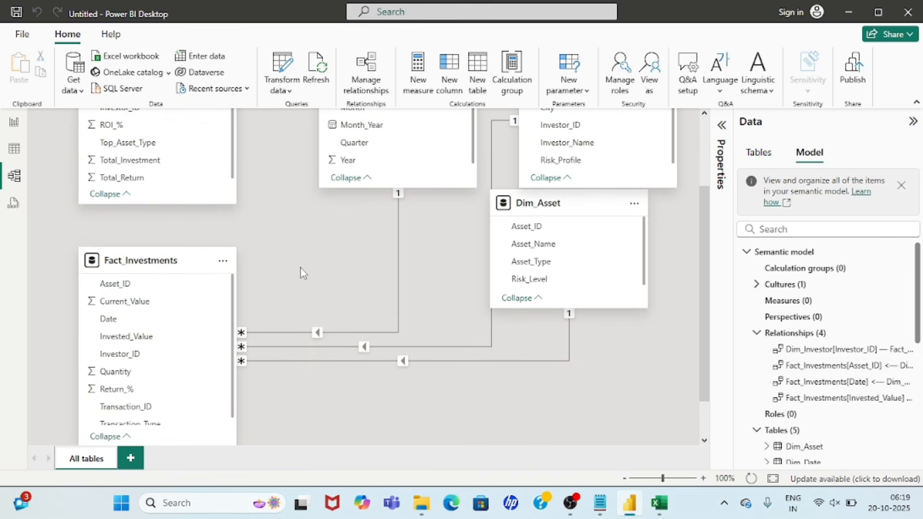
- Edit the Fact_Investments to Dim_Investor relationship so that it uses the Investor_ID column of Fact_Investments, and save it
scroll(319, 303, "up", 3)
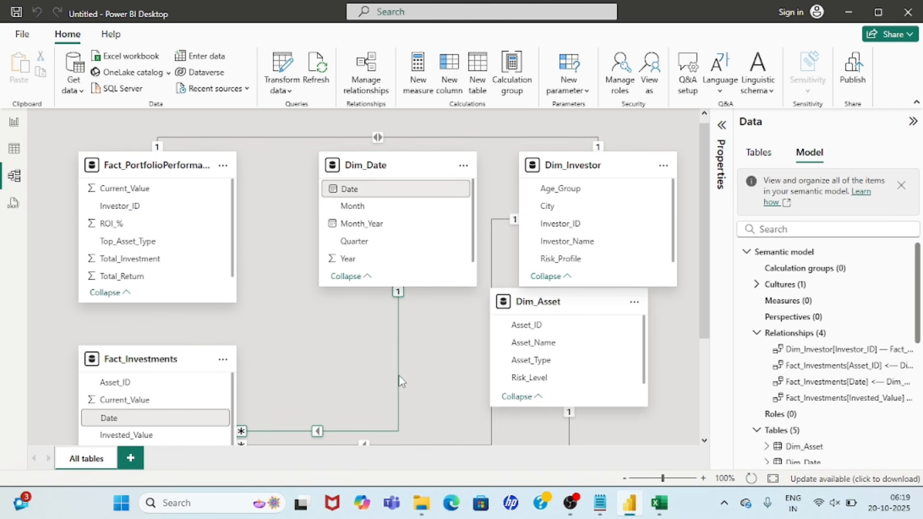
scroll(399, 377, "down", 3)
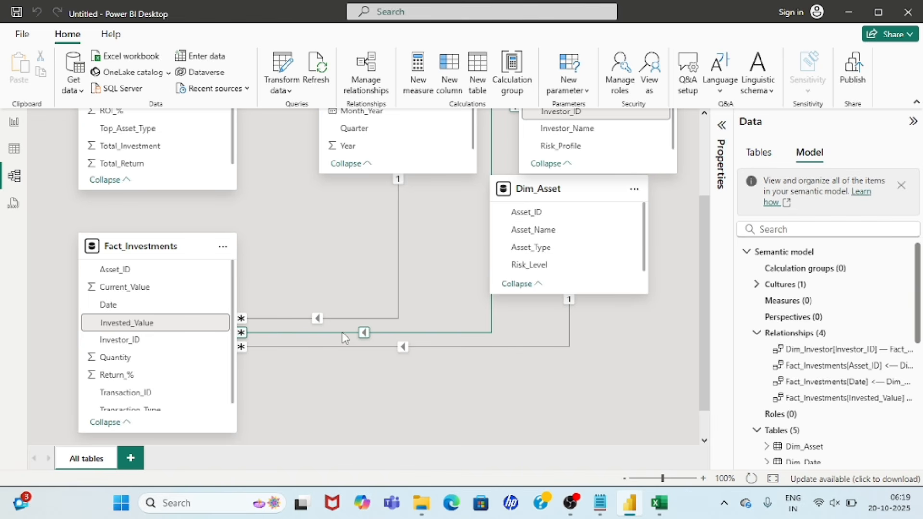
scroll(346, 338, "up", 1)
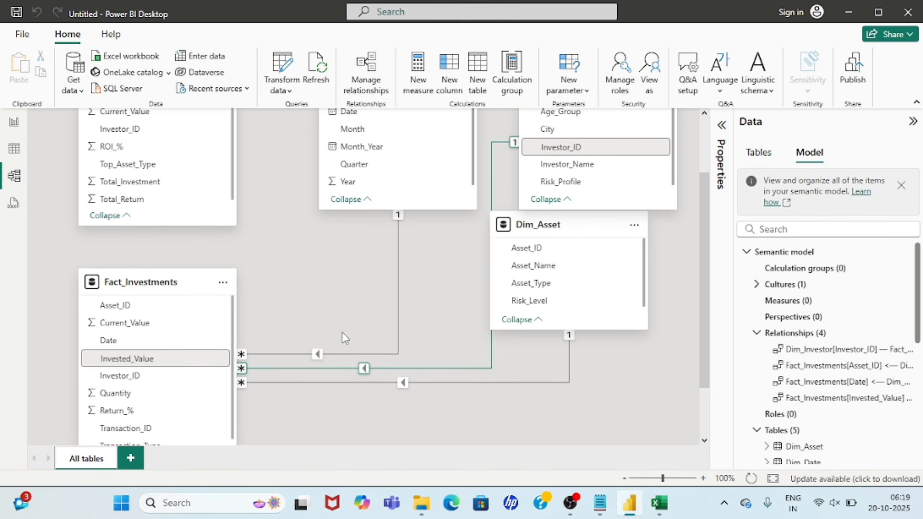
left_click(318, 355)
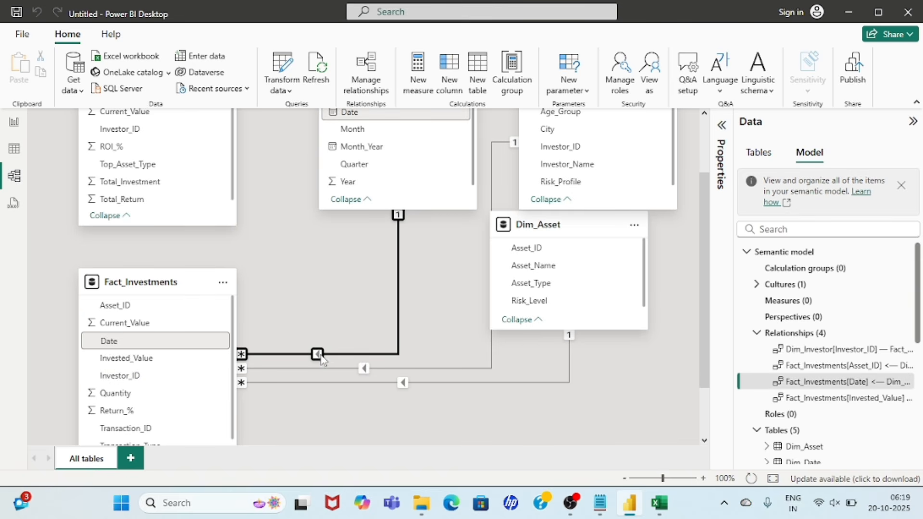
left_click(364, 374)
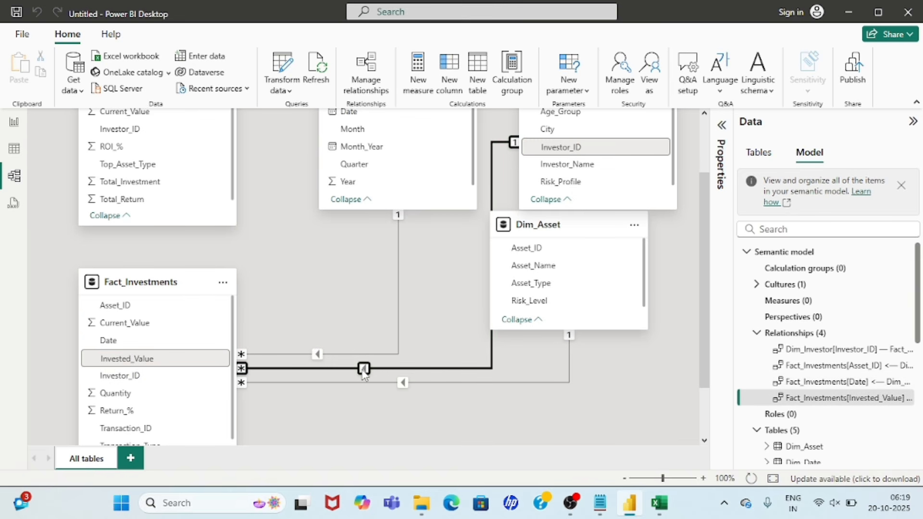
right_click(364, 374)
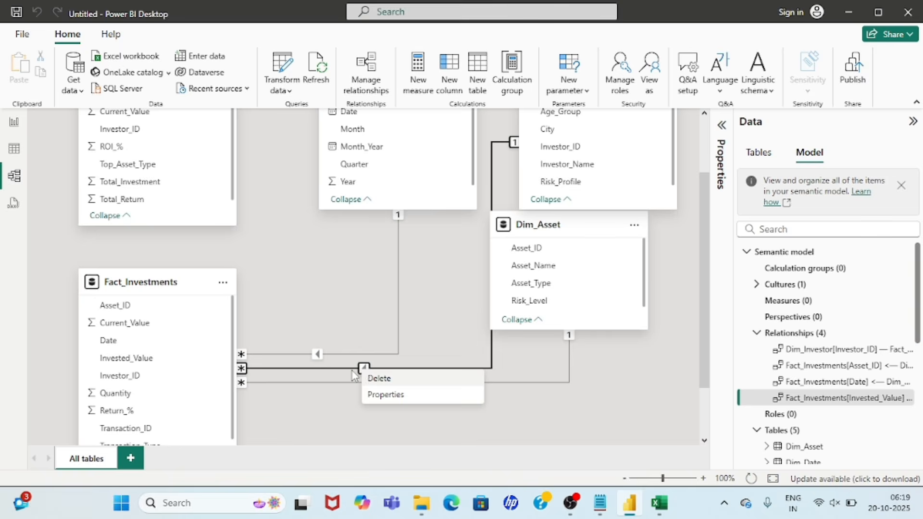
left_click(386, 394)
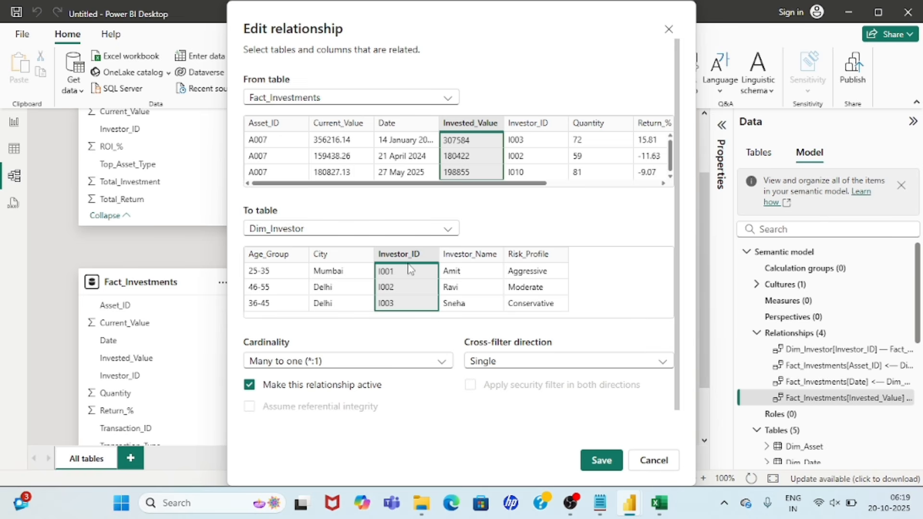
left_click(533, 137)
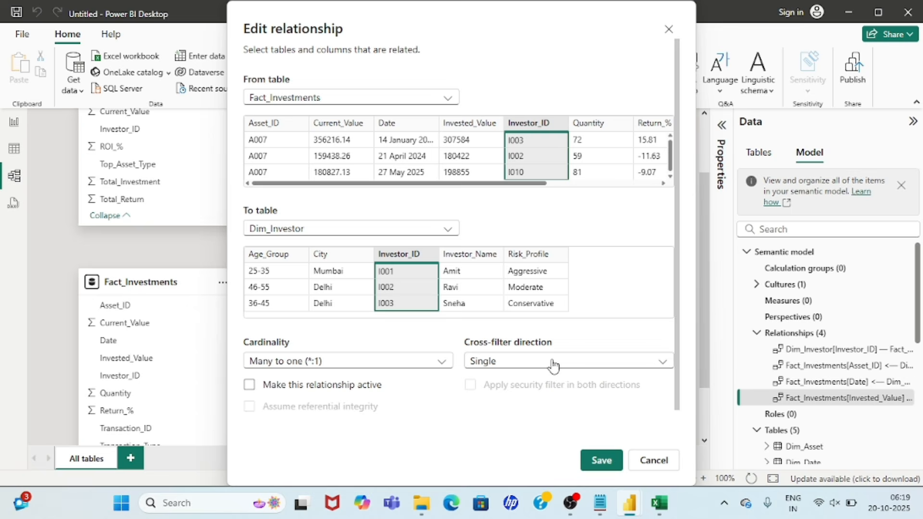
left_click(596, 460)
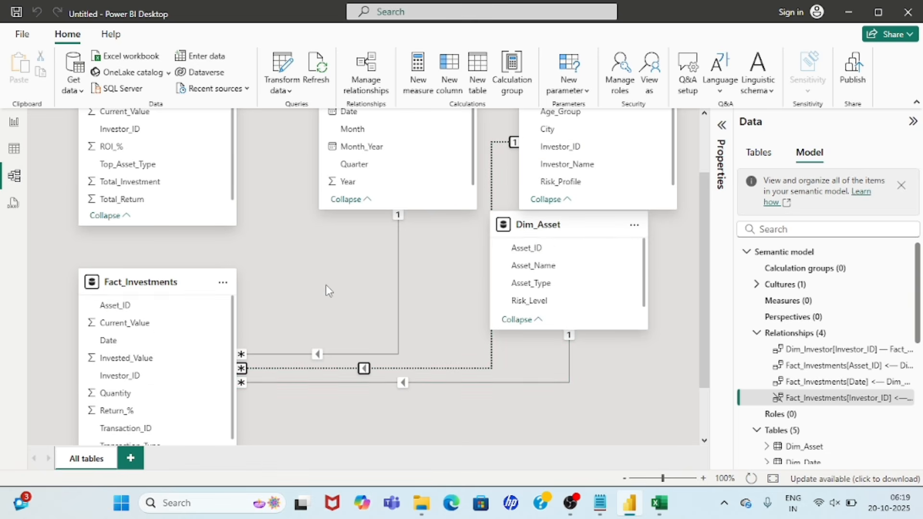
scroll(328, 292, "down", 1)
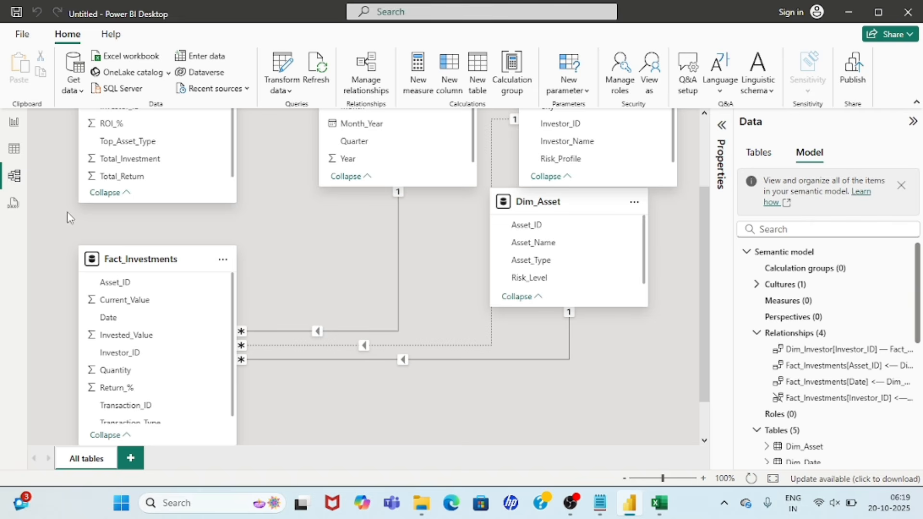
- Return to the report page and give its canvas background a light grey color with 20% transparency
left_click(14, 131)
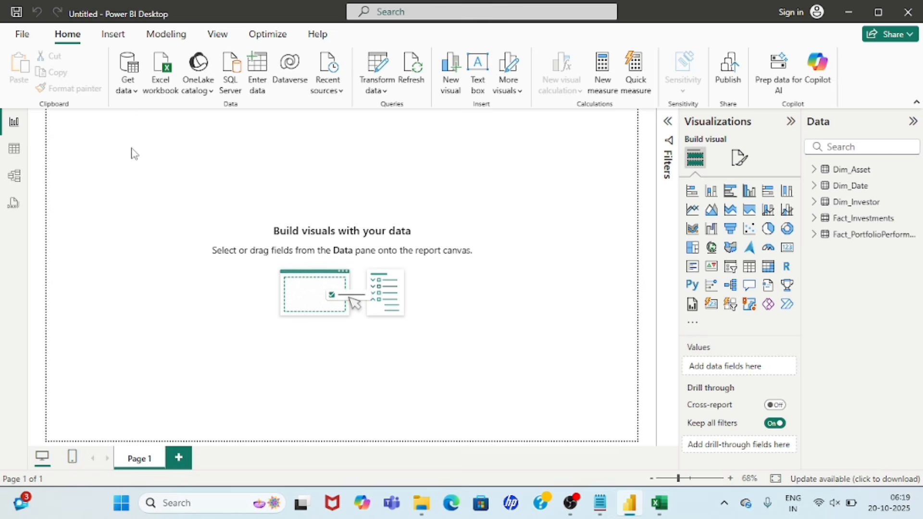
left_click(736, 160)
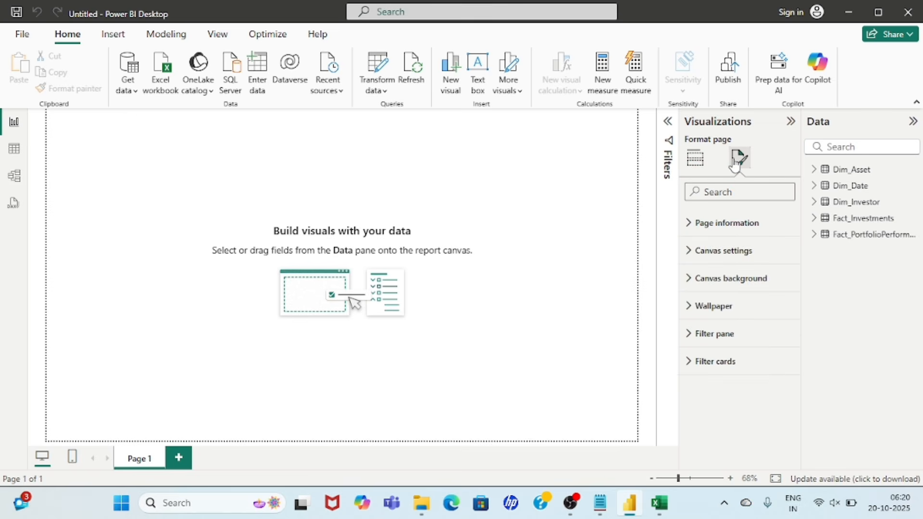
left_click(693, 281)
left_click(712, 326)
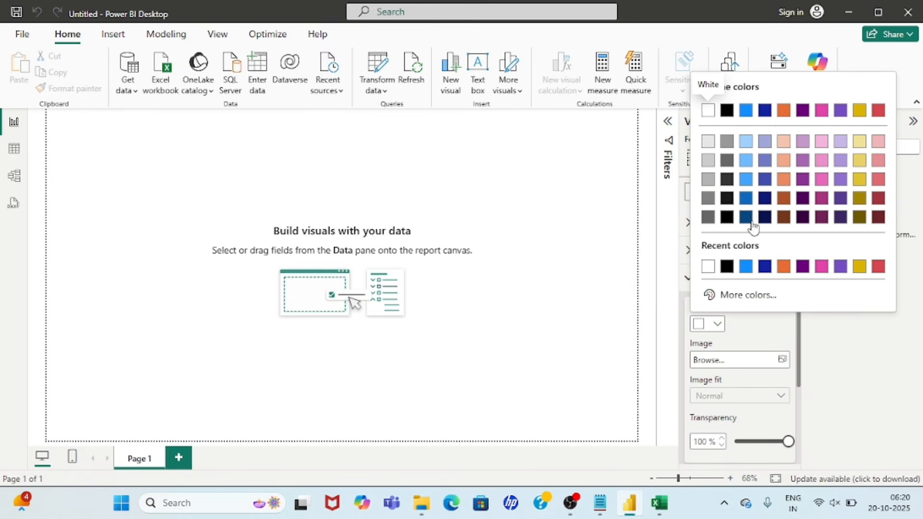
left_click(708, 161)
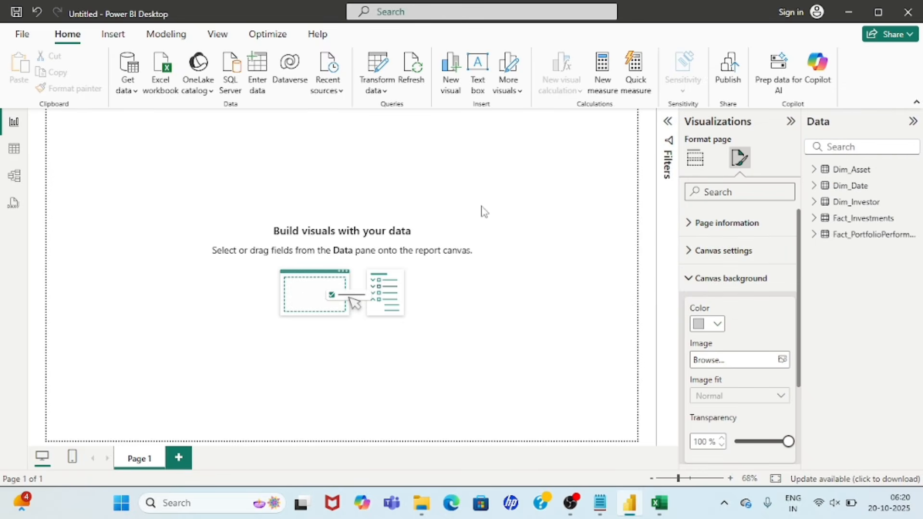
left_click(744, 443)
double_click(701, 442)
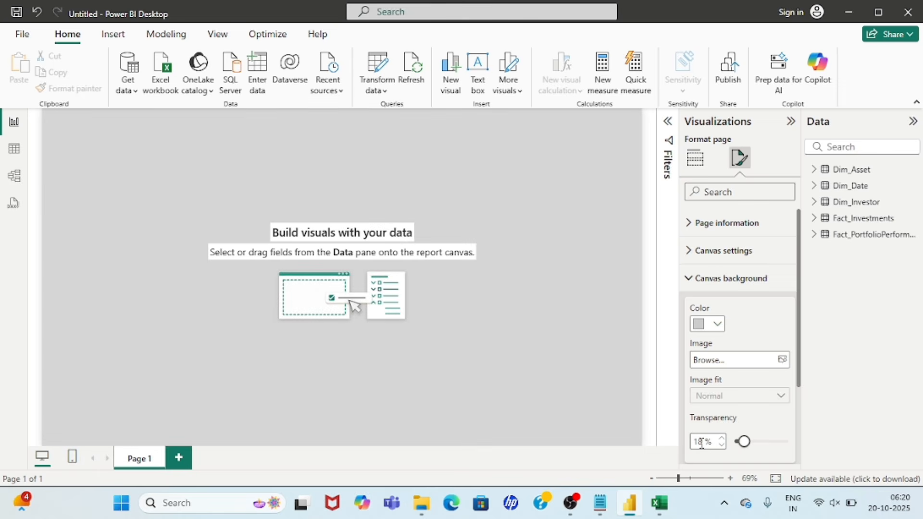
type("20")
left_click(531, 370)
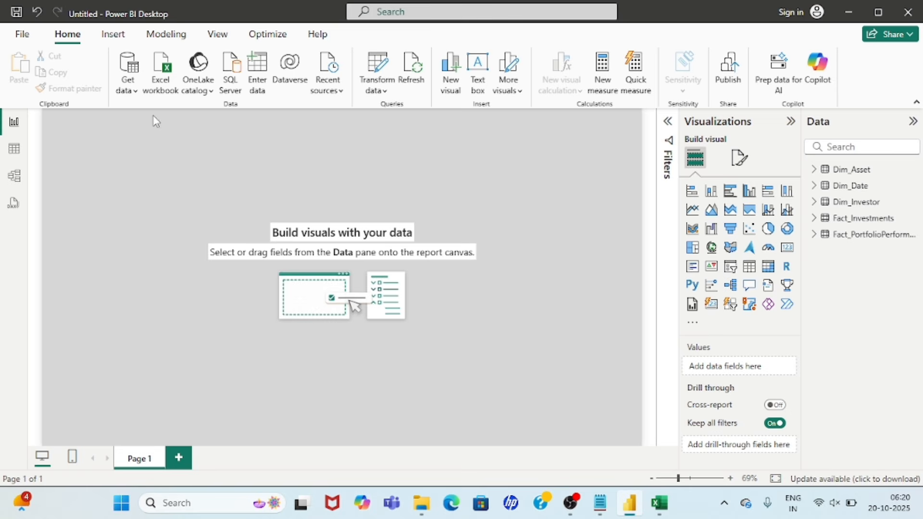
- Insert a text box and resize it into a narrow banner spanning the full width along the page's upper edge
left_click(477, 70)
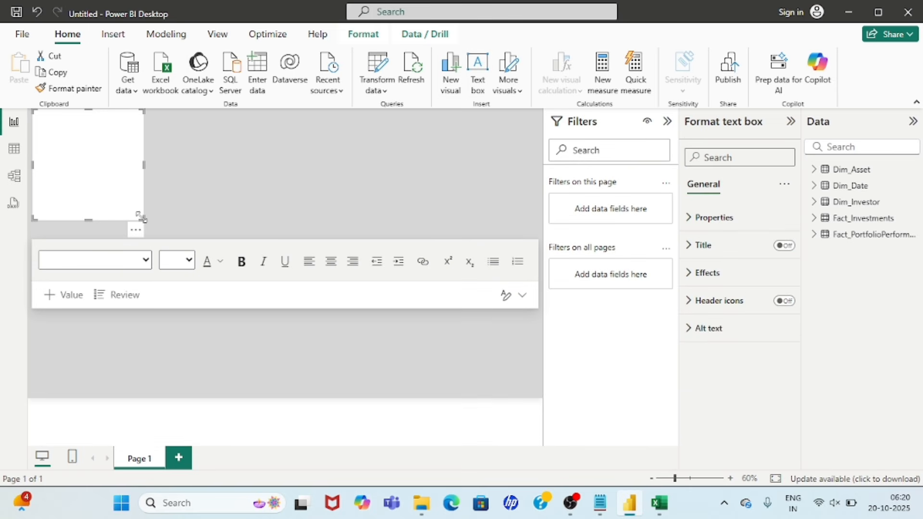
left_click_drag(143, 217, 546, 123)
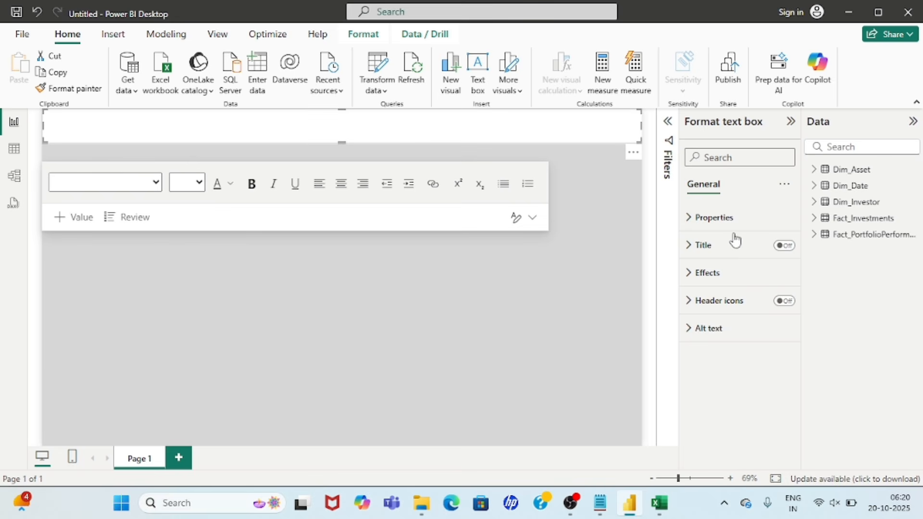
- Turn on the text box title and enter INVESTMENT PORTFOLIO TRACKER as its text
left_click(790, 245)
left_click(689, 245)
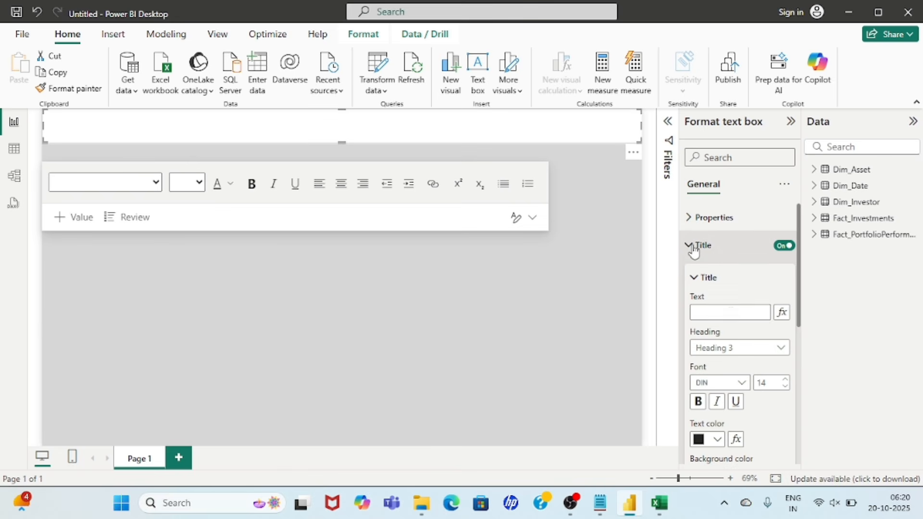
left_click(730, 313)
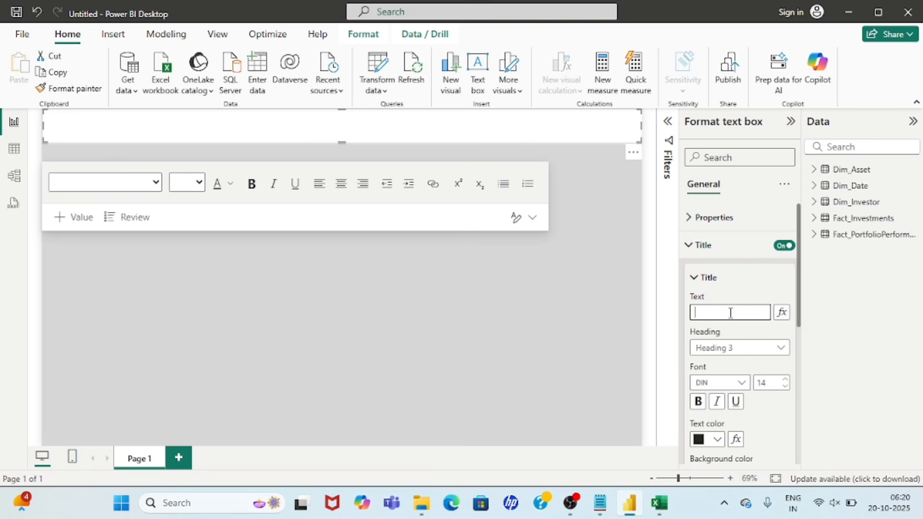
type("INVESTMENT PORTFOLIO TRAC")
type("KER")
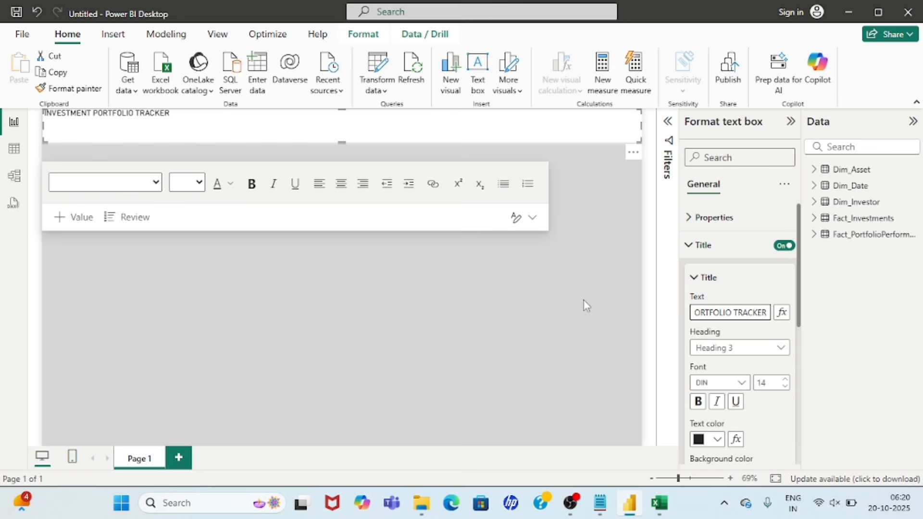
- Format the banner title with the Normal heading style and the Segoe UI Semibold font at size 20
left_click(742, 358)
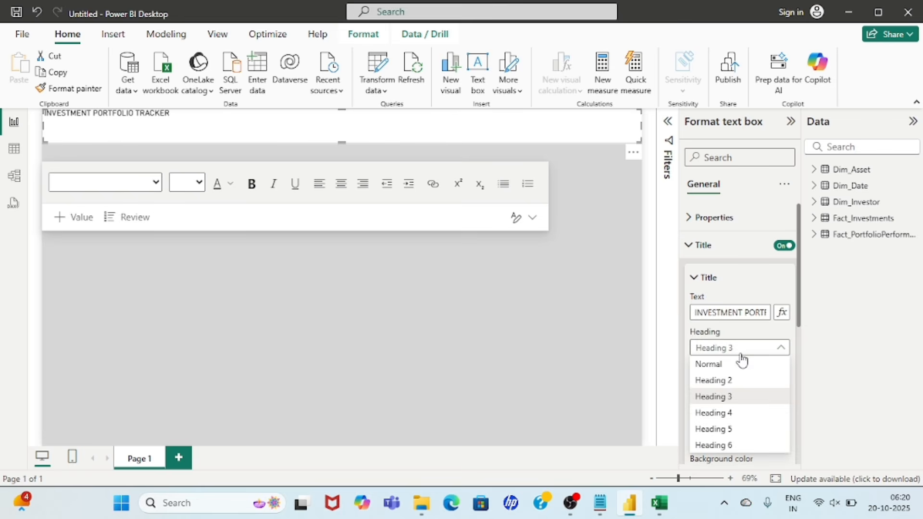
left_click(715, 364)
scroll(715, 366, "down", 2)
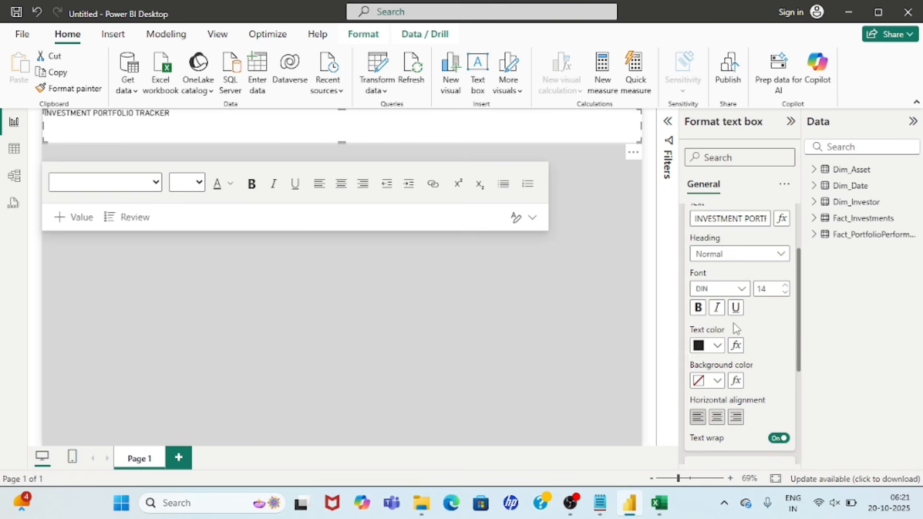
left_click(721, 289)
scroll(750, 192, "down", 3)
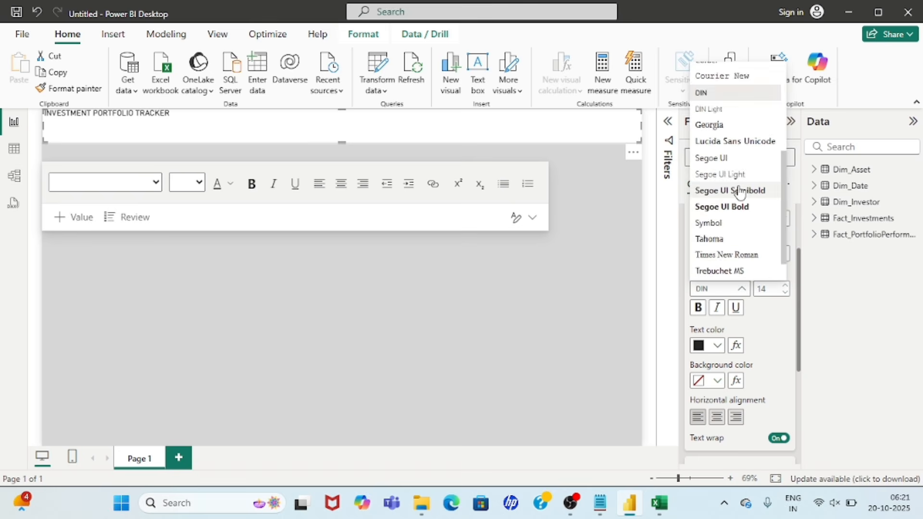
left_click(738, 186)
left_click(770, 287)
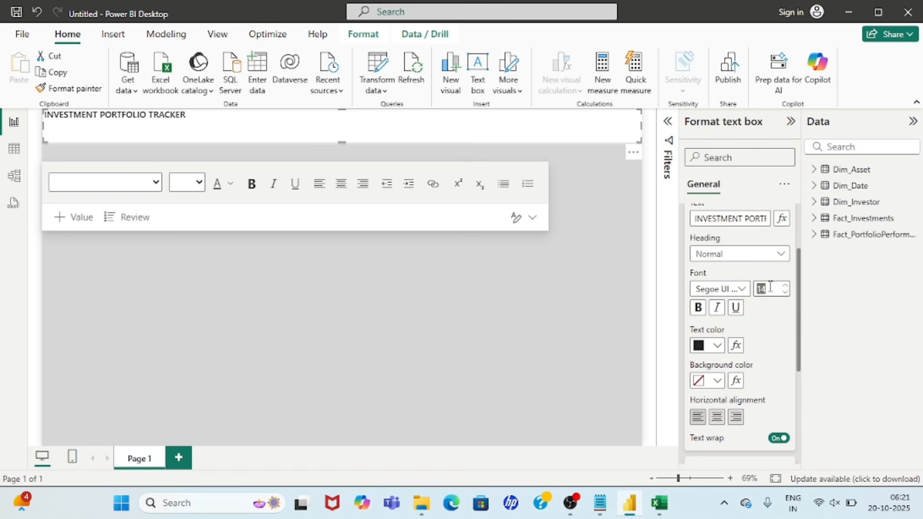
type("20")
key("Return")
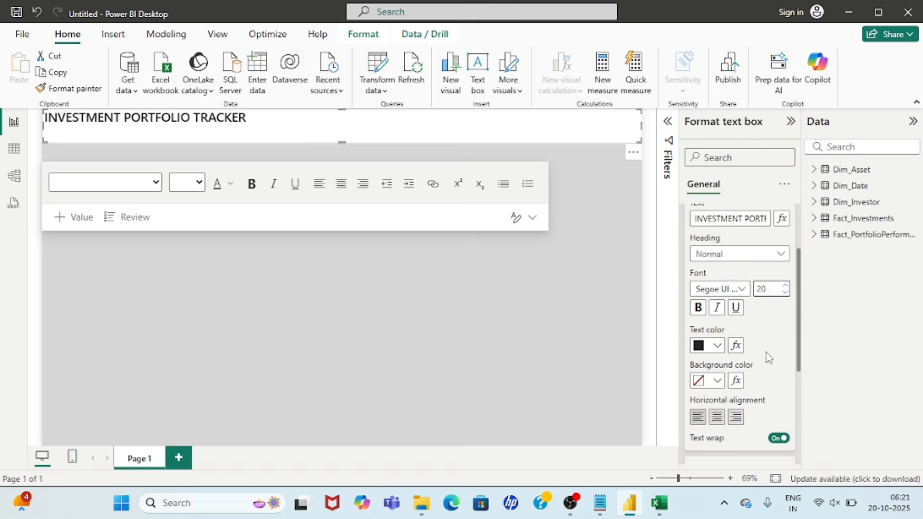
- Set the banner title's text color to black and center it horizontally
left_click(717, 345)
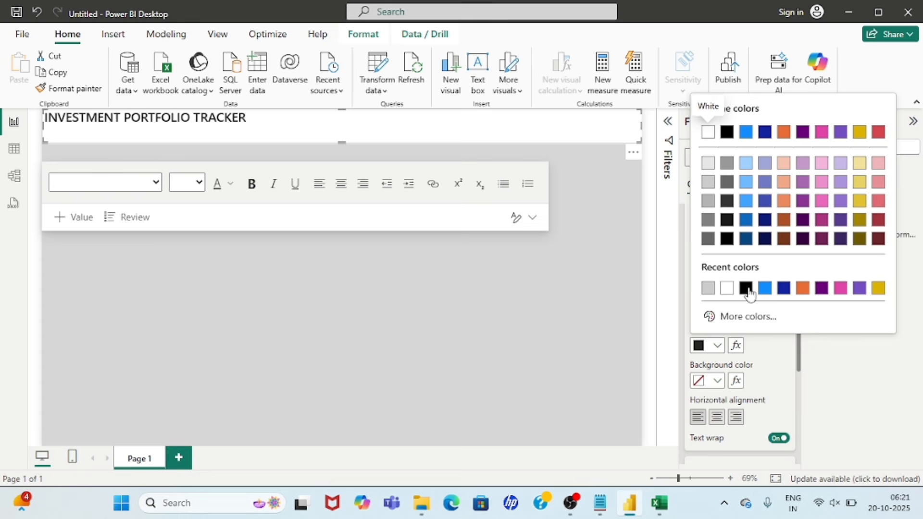
left_click(746, 288)
scroll(758, 370, "down", 2)
left_click(716, 346)
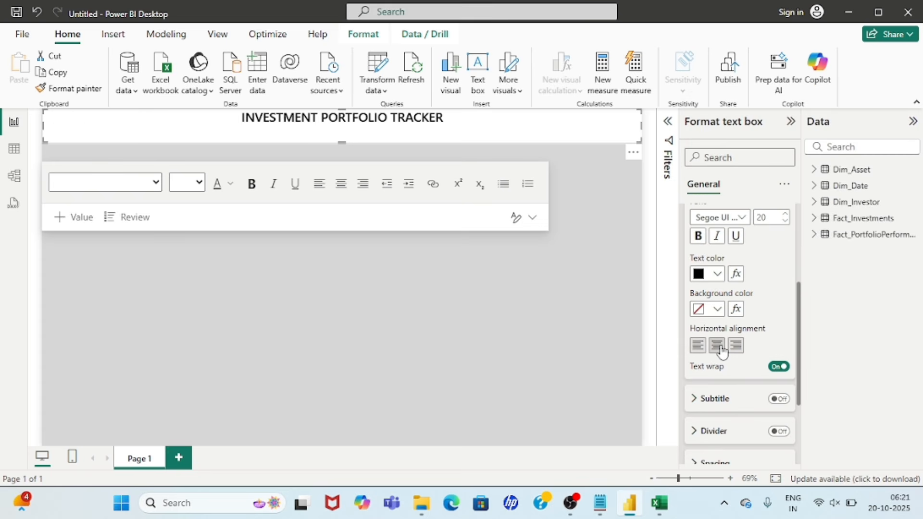
- Fill the banner's background with the color #004D61 and turn on its visual border
left_click(708, 263)
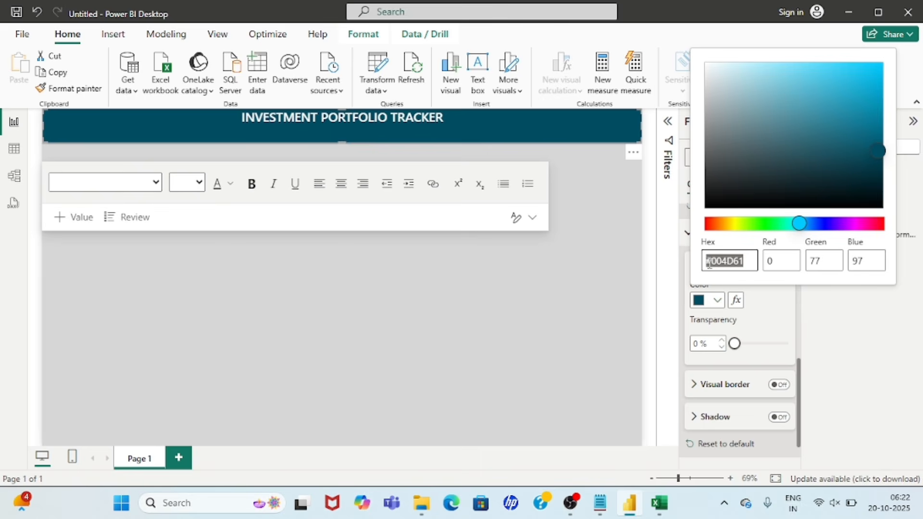
left_click(709, 263)
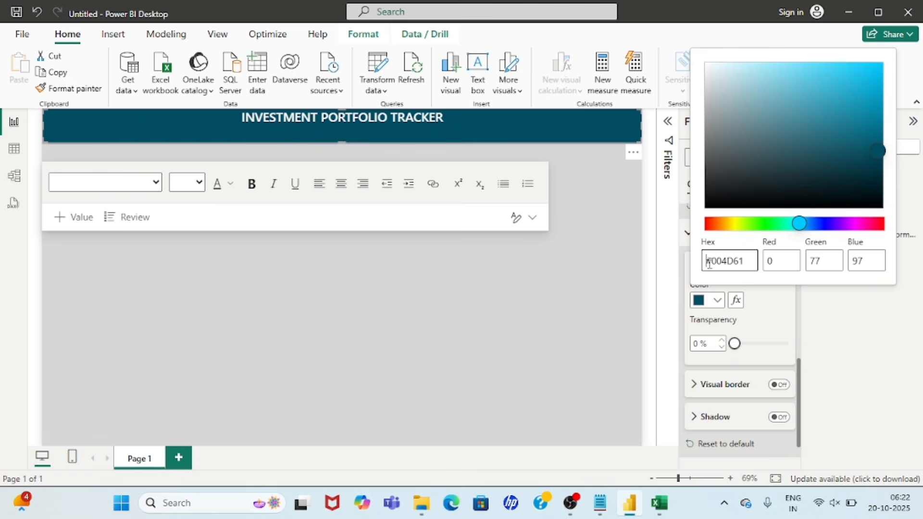
left_click(643, 290)
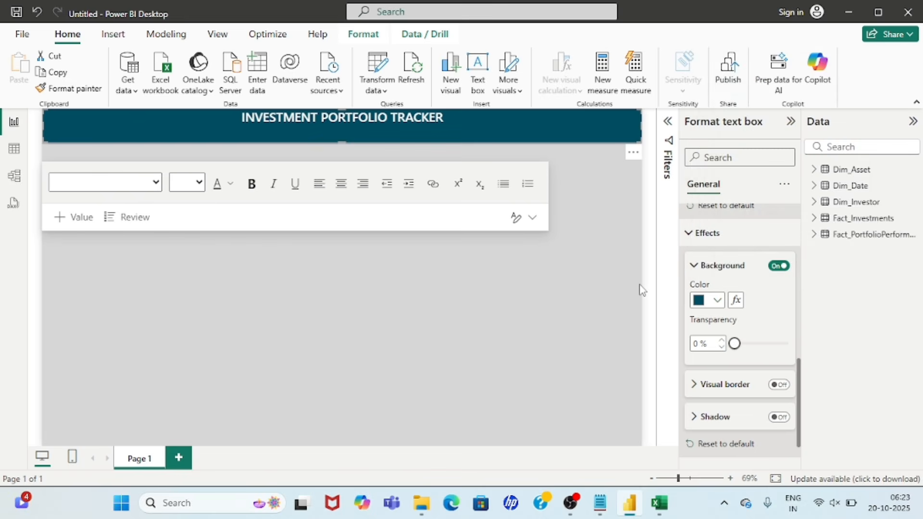
left_click(779, 385)
left_click(696, 388)
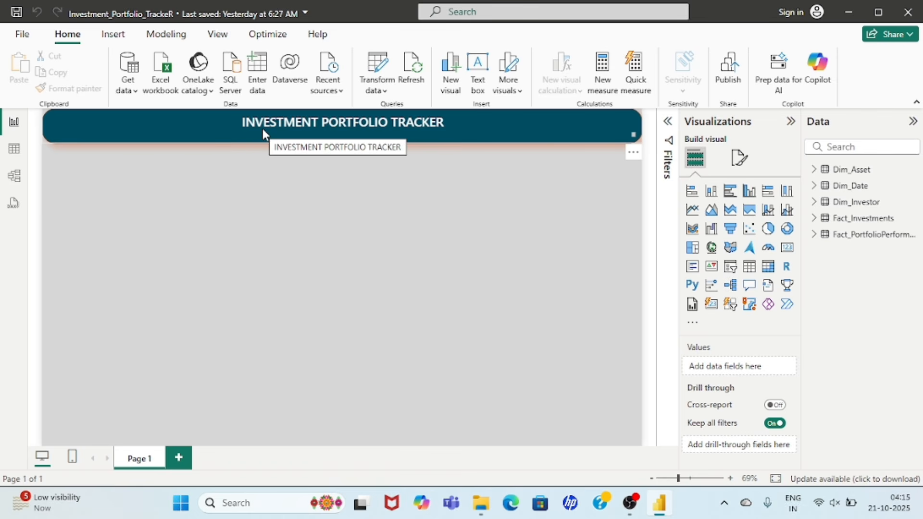
- Turn on the banner's subtitle and enter PERFORMANCE OVERVIEW FROM (2023-2025) as its text
left_click(263, 129)
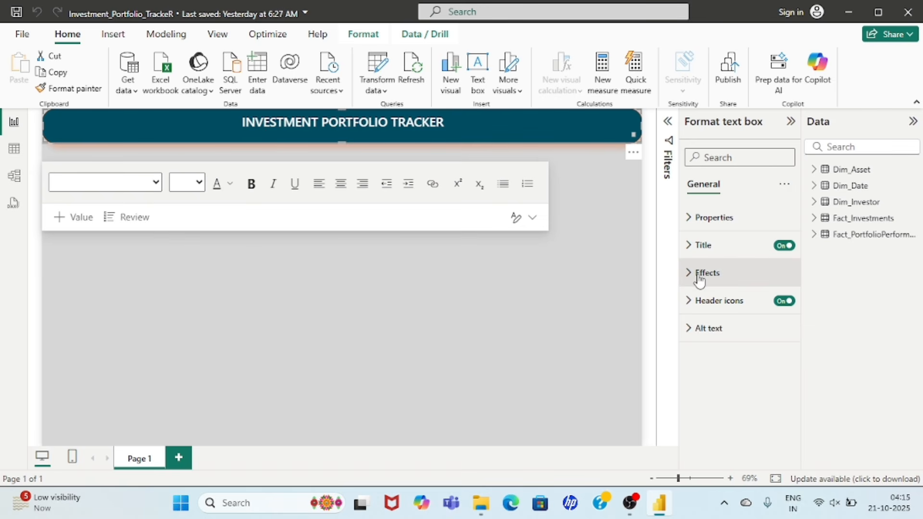
left_click(691, 249)
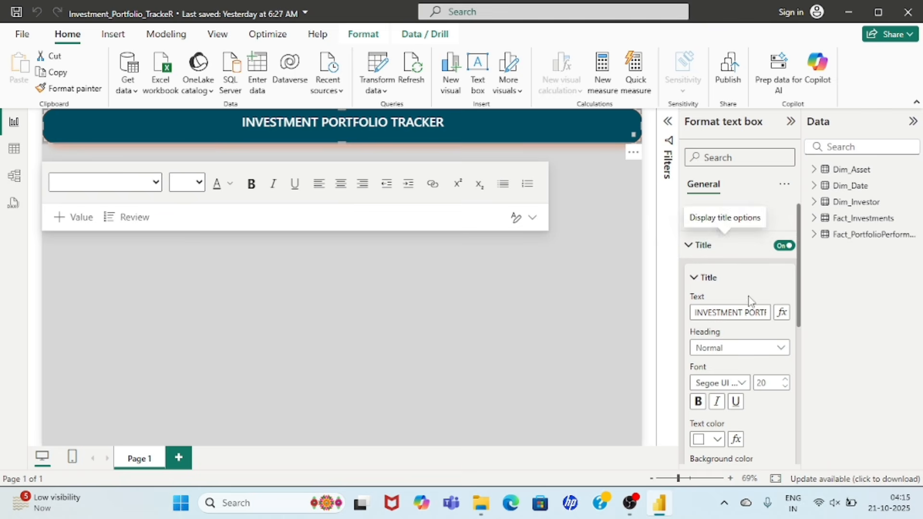
scroll(699, 382, "down", 5)
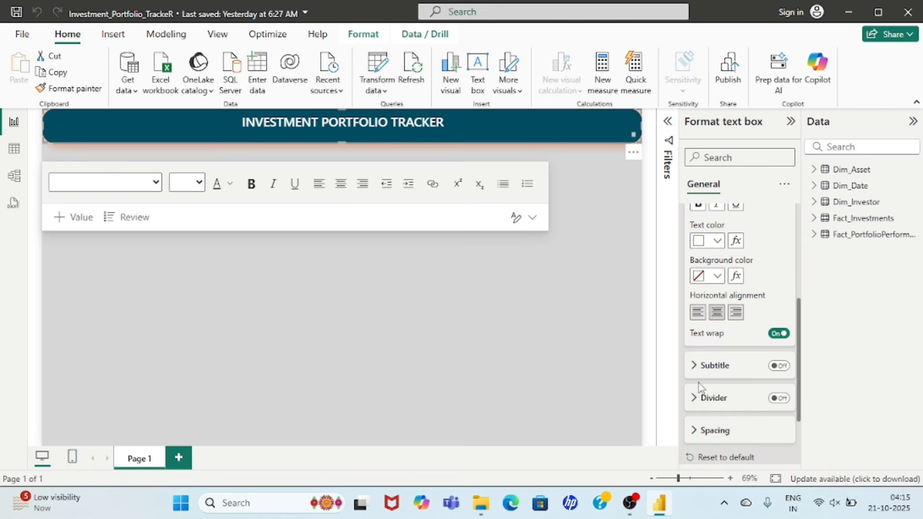
scroll(737, 371, "down", 1)
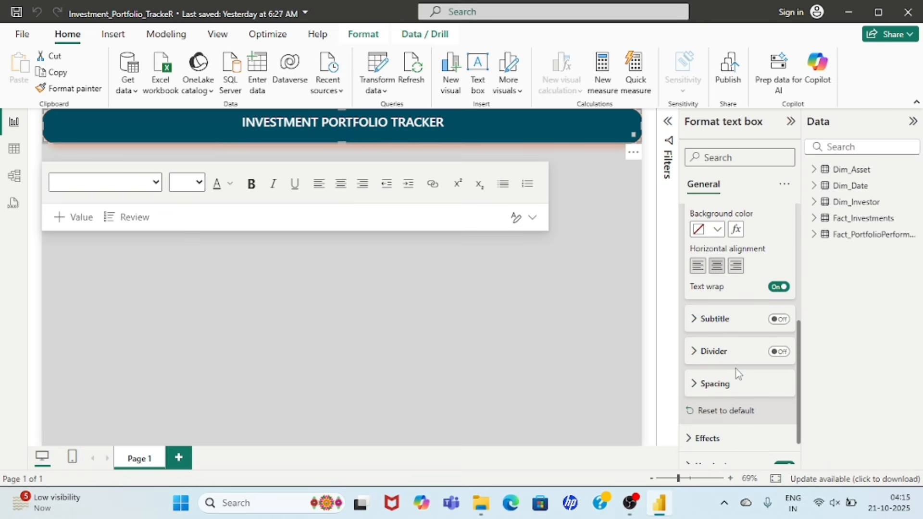
left_click(774, 320)
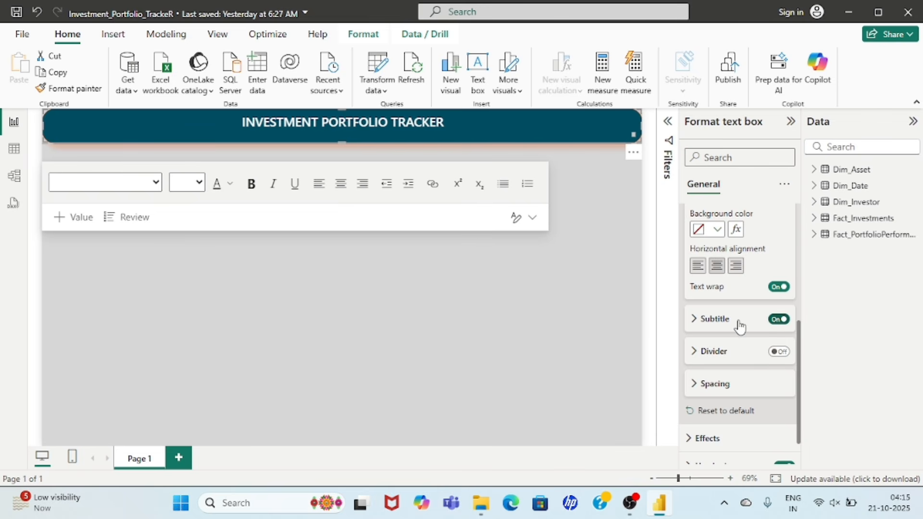
left_click(700, 328)
left_click(714, 355)
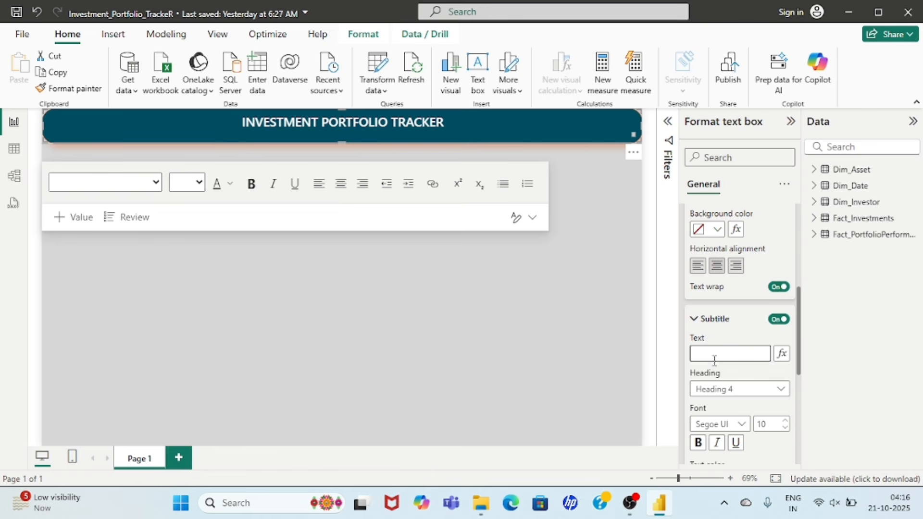
type("PERFORMANCE OVERVIEW FROM (2023-2025)")
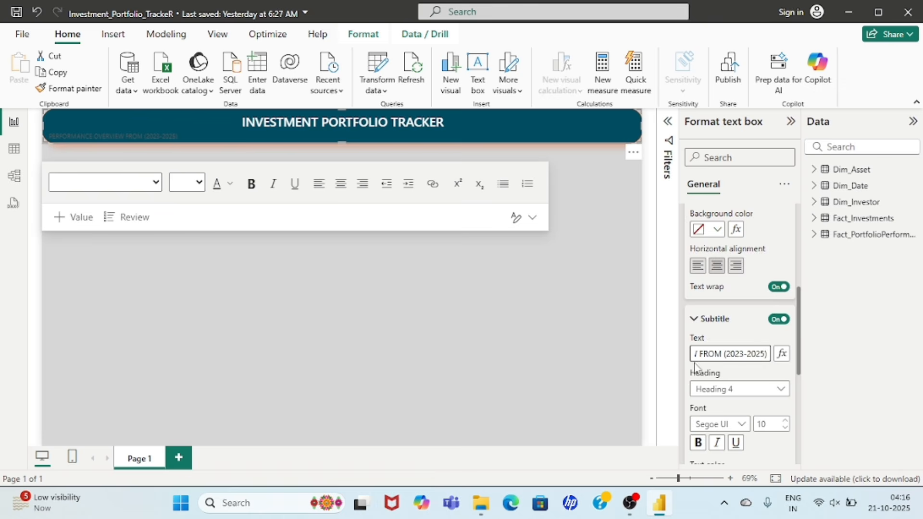
- Give the subtitle the Normal heading style and a heavier Segoe UI font at size 15
scroll(697, 370, "down", 3)
left_click(753, 283)
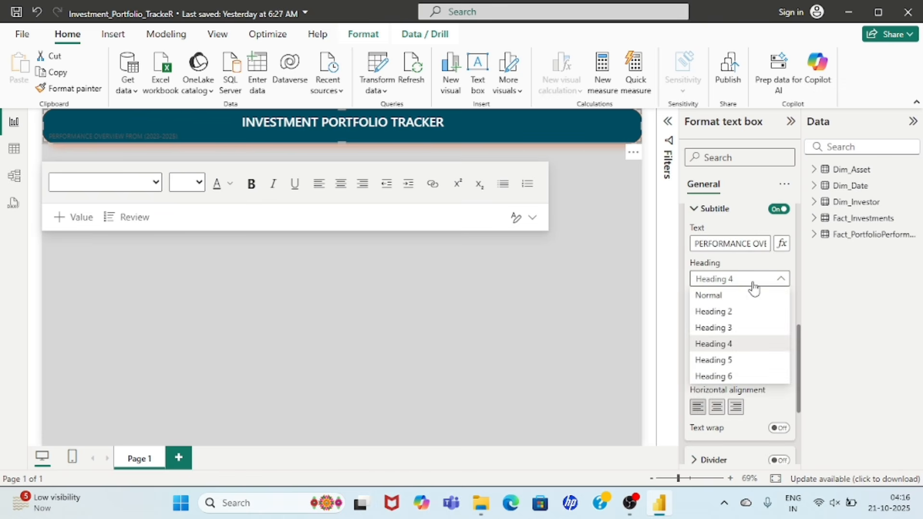
left_click(722, 298)
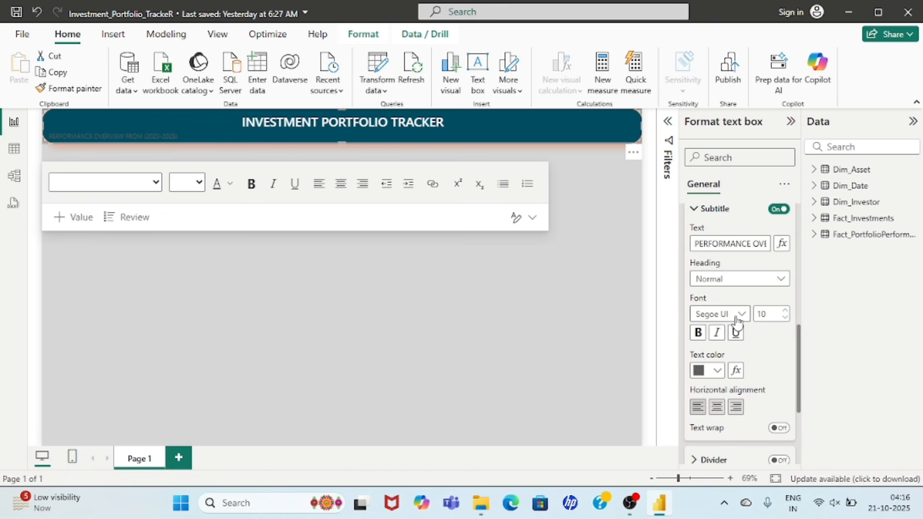
left_click(739, 319)
left_click(731, 229)
double_click(768, 313)
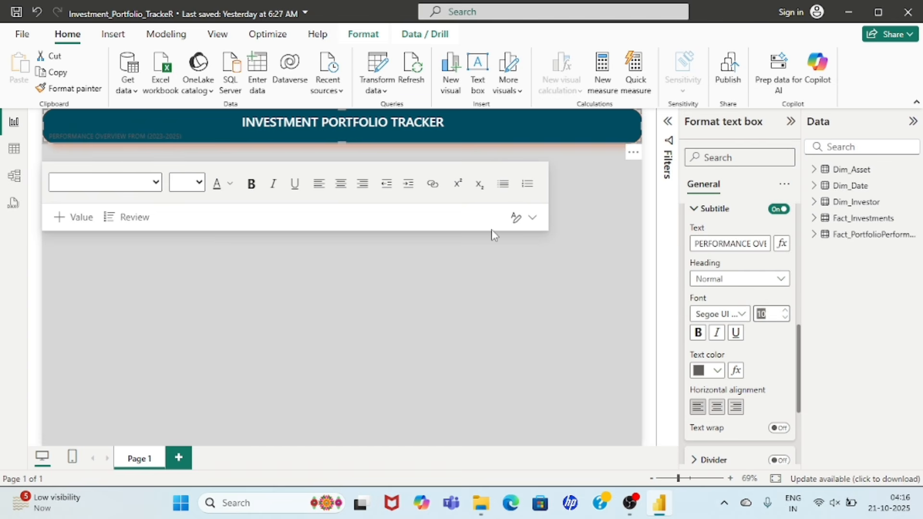
type("20")
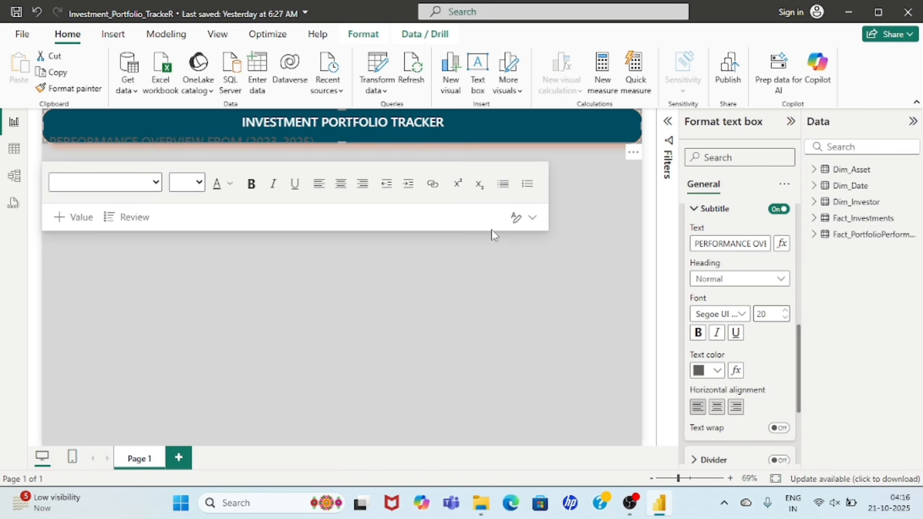
key("BackSpace")
type("1")
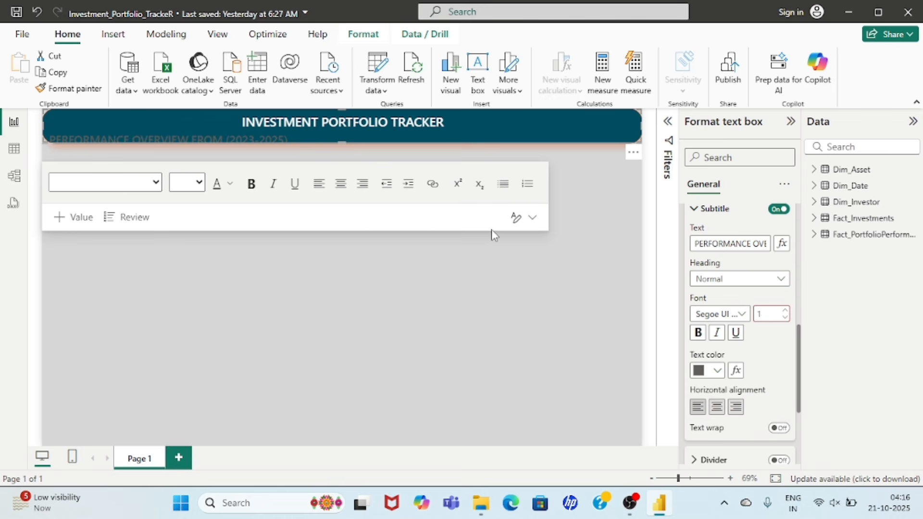
type("15")
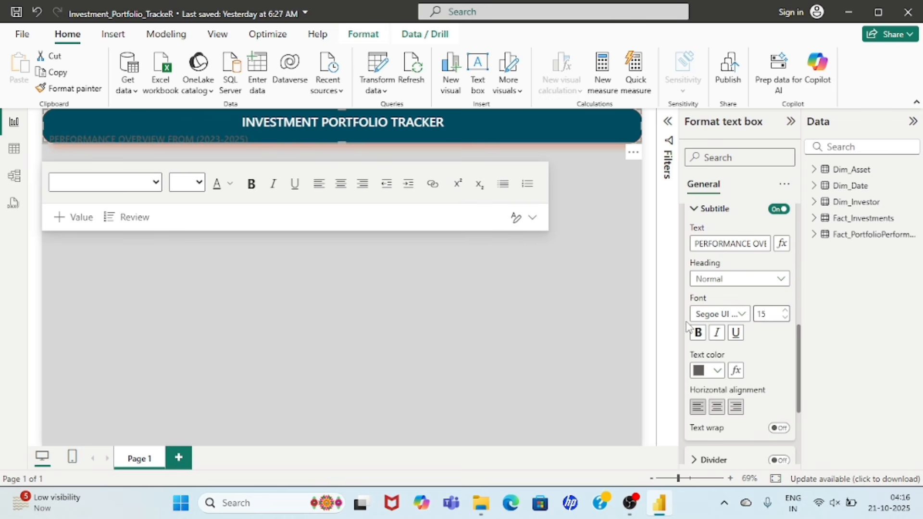
- Make the banner subtitle bold, center it horizontally and color its text white
left_click(699, 332)
left_click(717, 407)
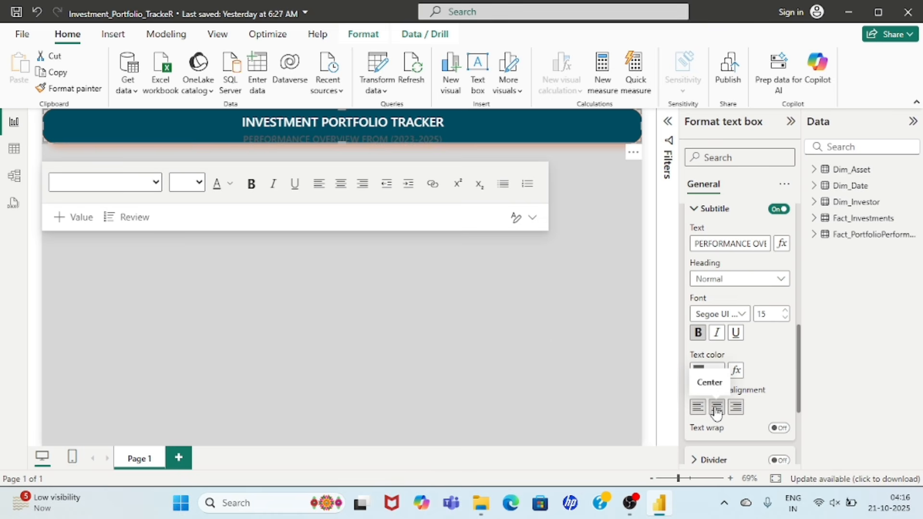
scroll(717, 411, "down", 2)
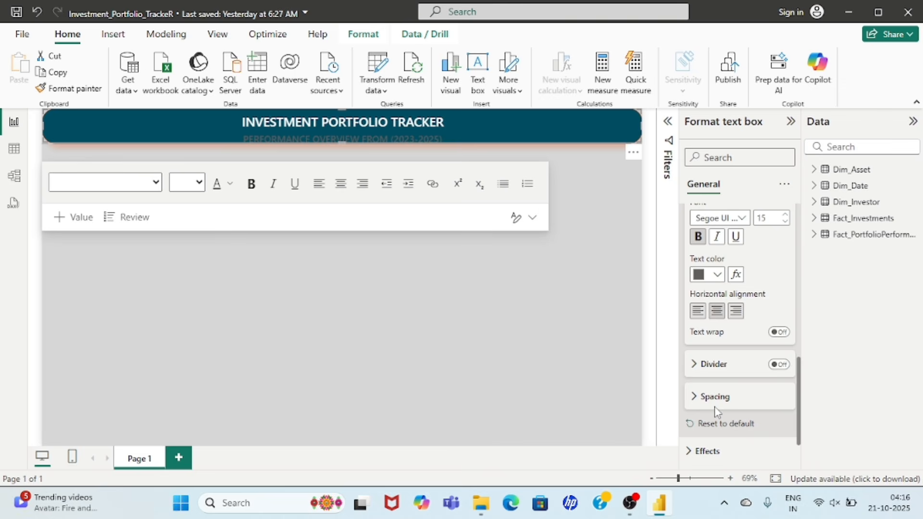
left_click(718, 274)
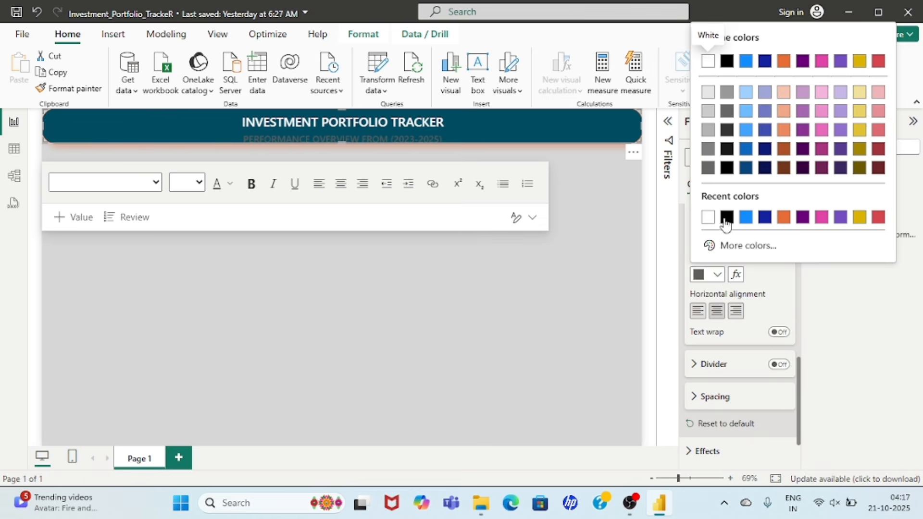
left_click(709, 218)
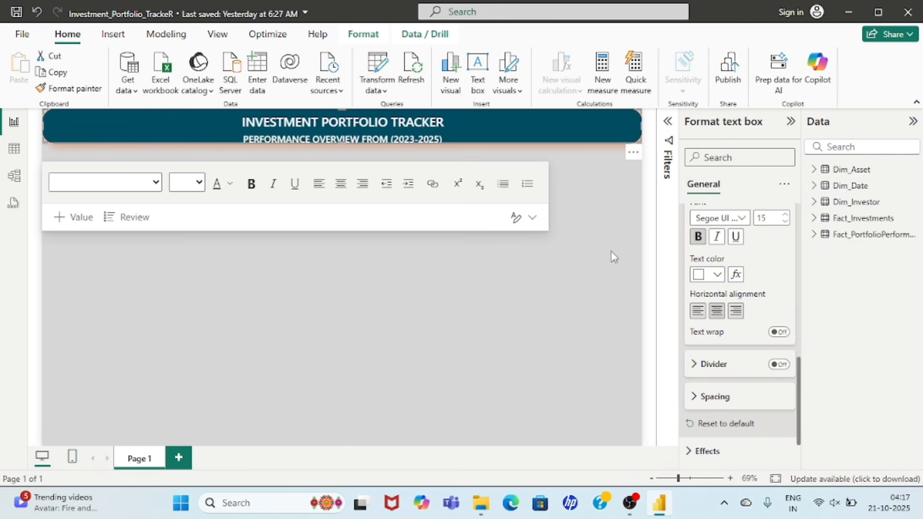
- Reduce the banner subtitle's font size to 12 and deselect the text box
left_click(776, 217)
type("12")
left_click(774, 218)
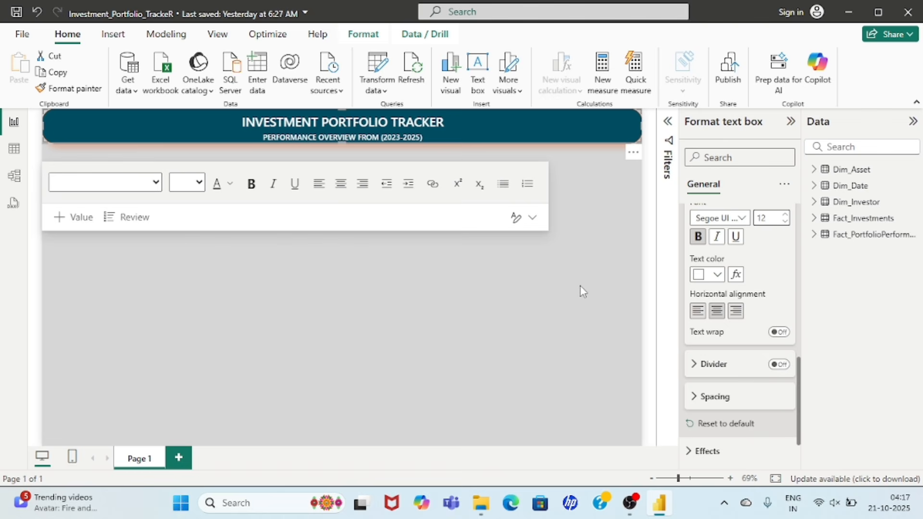
left_click(431, 284)
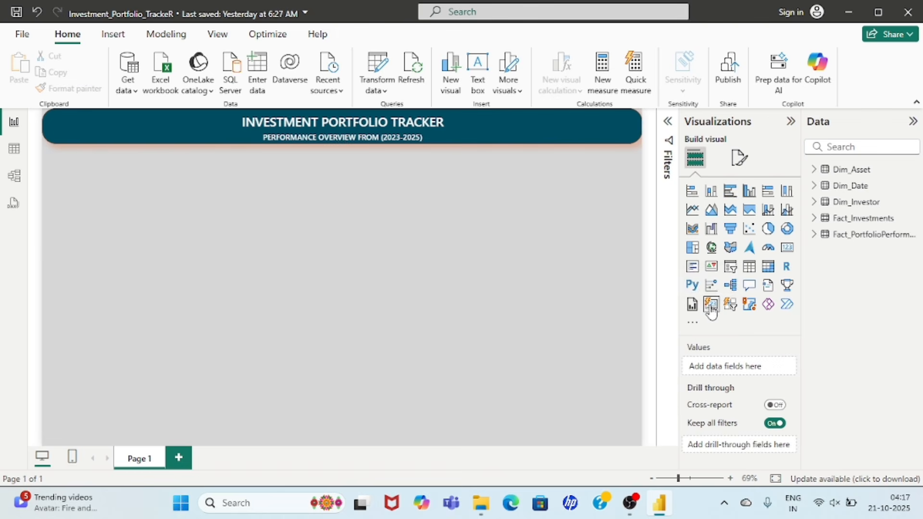
- Insert a new card visual and stretch it across the full page width directly beneath the banner
left_click(711, 307)
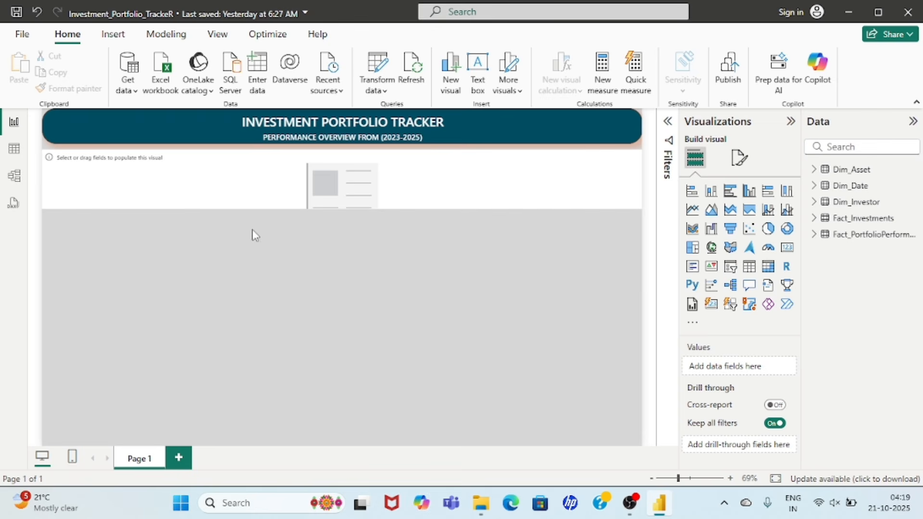
- Create a manually entered table named DAX QUERY with its default blank column and load it into the model
left_click(260, 64)
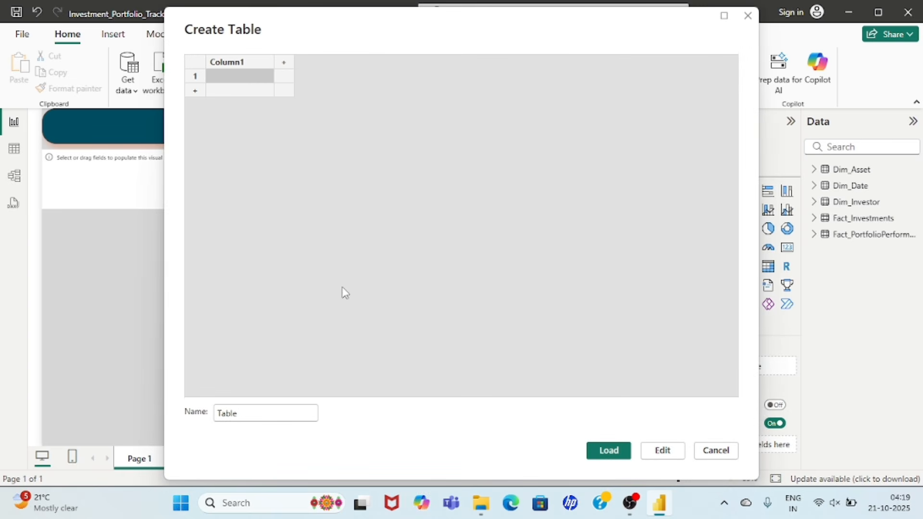
left_click(255, 413)
left_click_drag(254, 413, 174, 420)
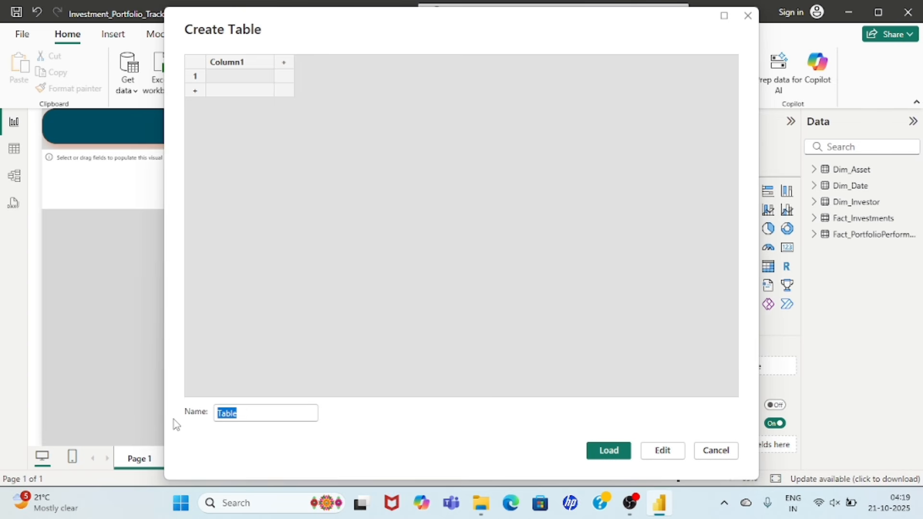
type("DAX ")
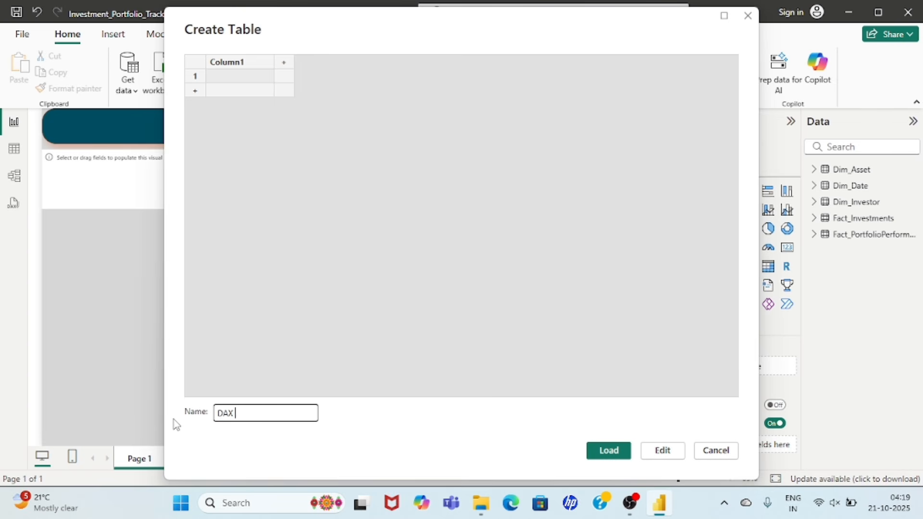
type("QUERY")
left_click(607, 451)
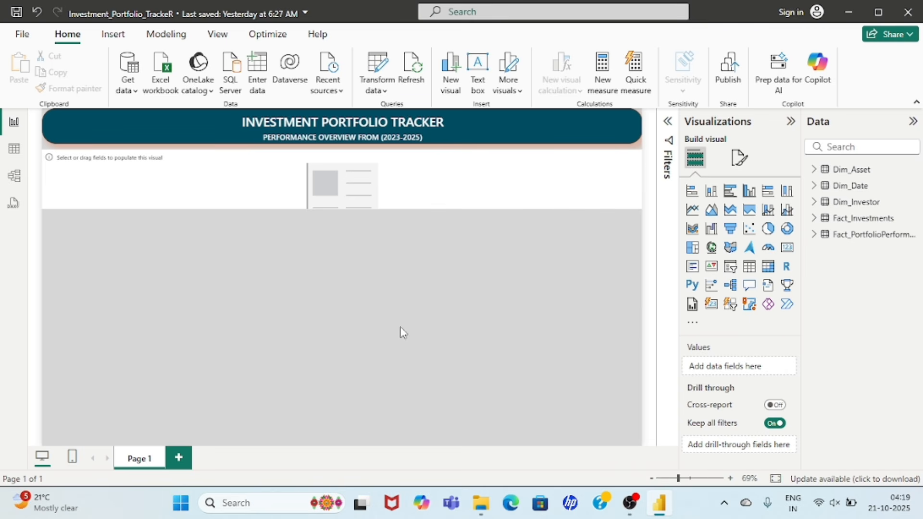
- Add a measure named Total Investment to the DAX QUERY table, defined as SUM(Fact_PortfolioPerformance[Total_Investment])
left_click(848, 171)
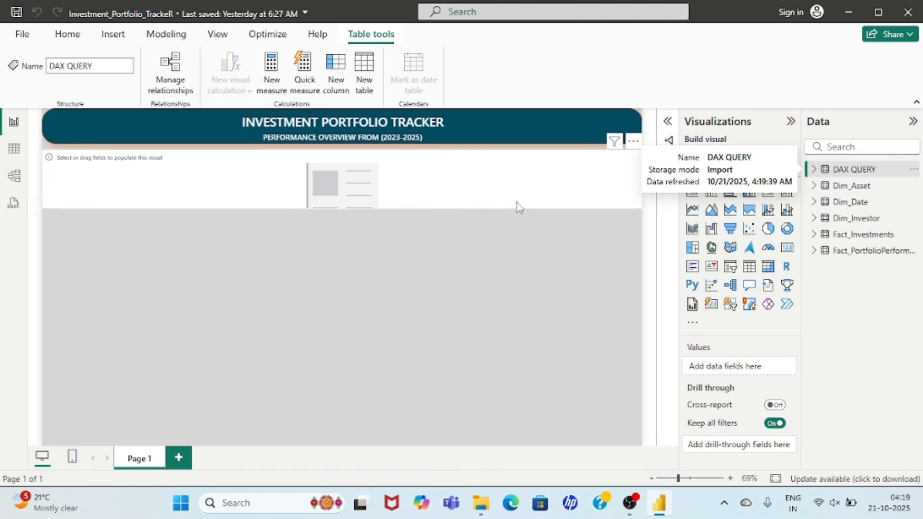
left_click(272, 83)
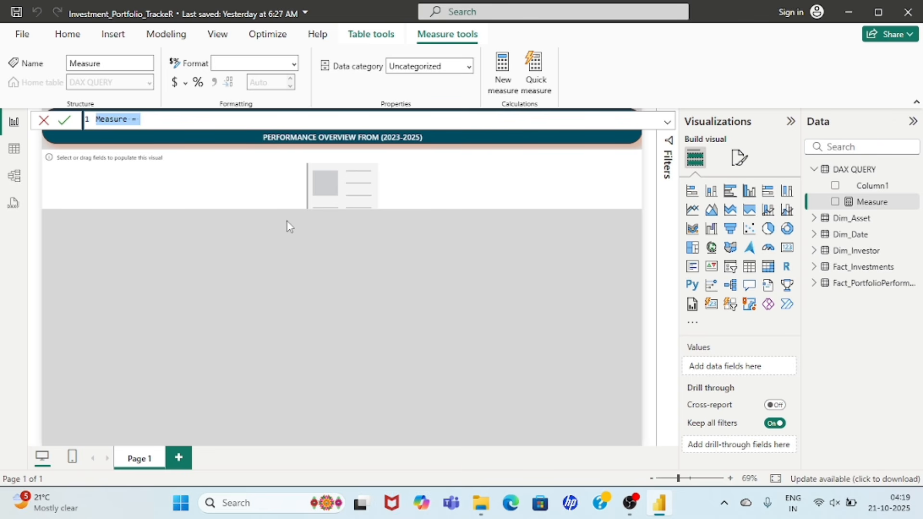
type("Total I")
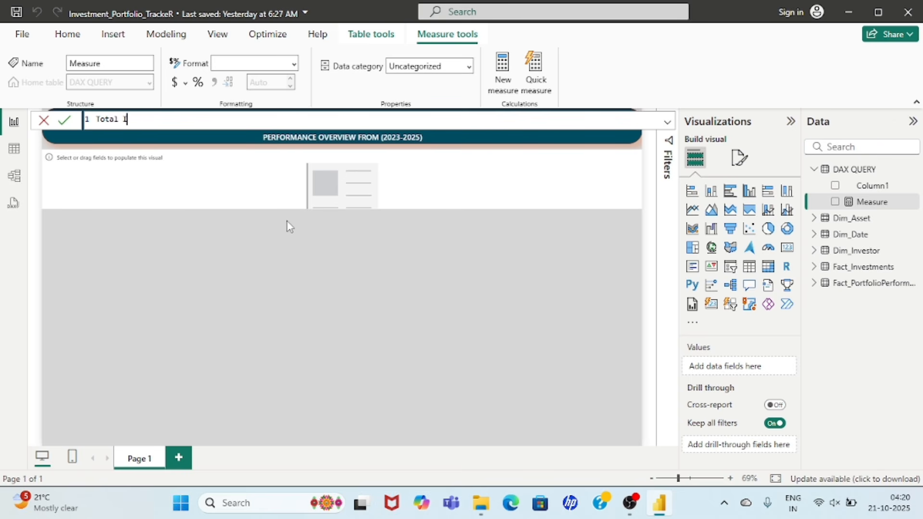
type("nvestment =Sum")
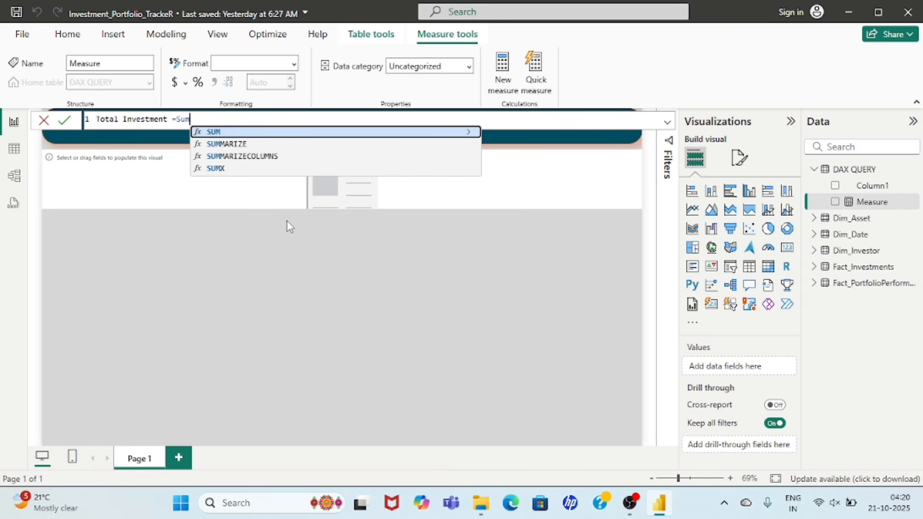
key("Tab")
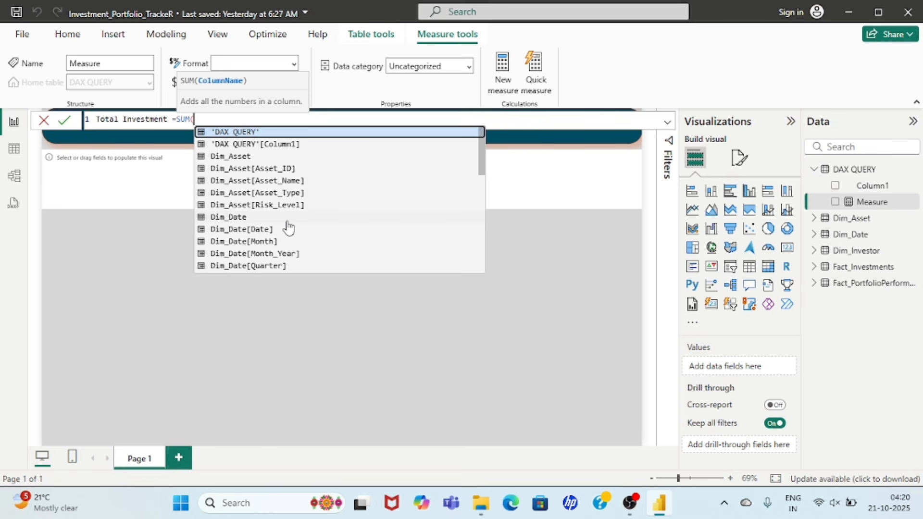
type("fa")
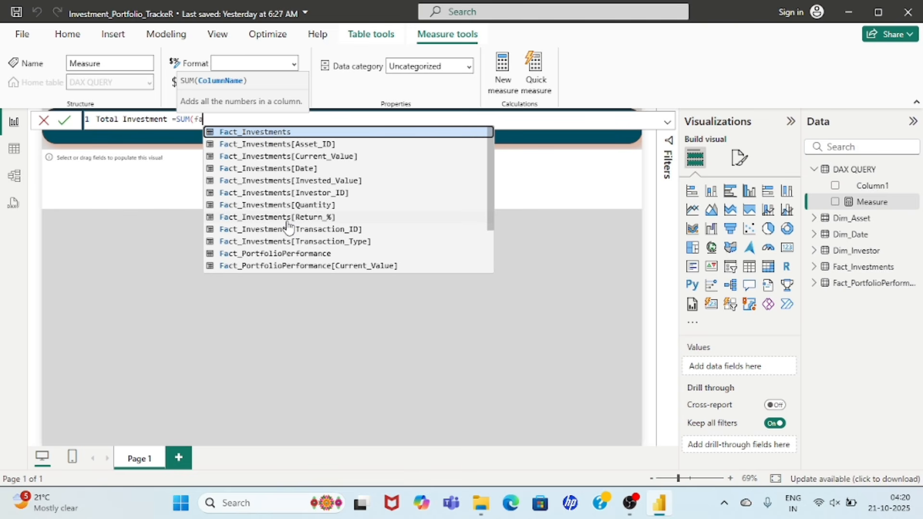
key("Down")
key("Down")
key("Down")
key("Down")
key("Down")
key("Down")
key("Down")
key("Down")
key("Down")
key("Down")
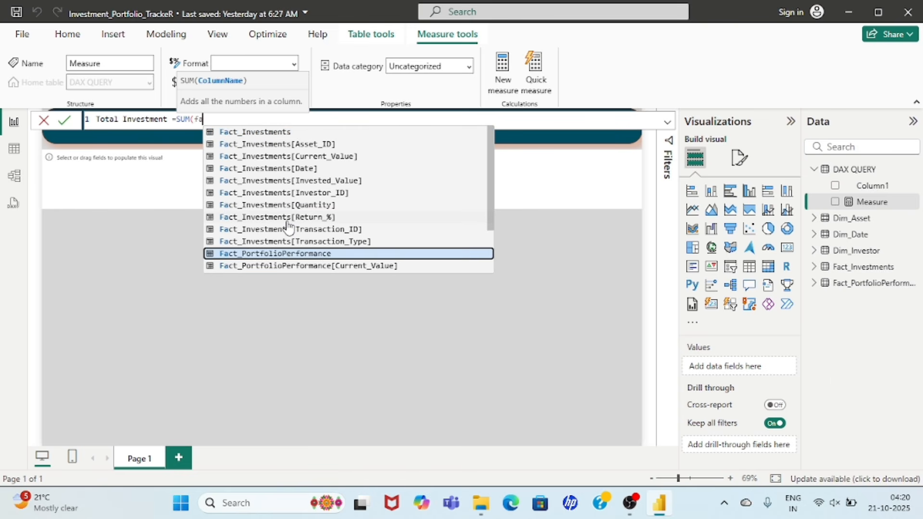
type("c")
key("Tab")
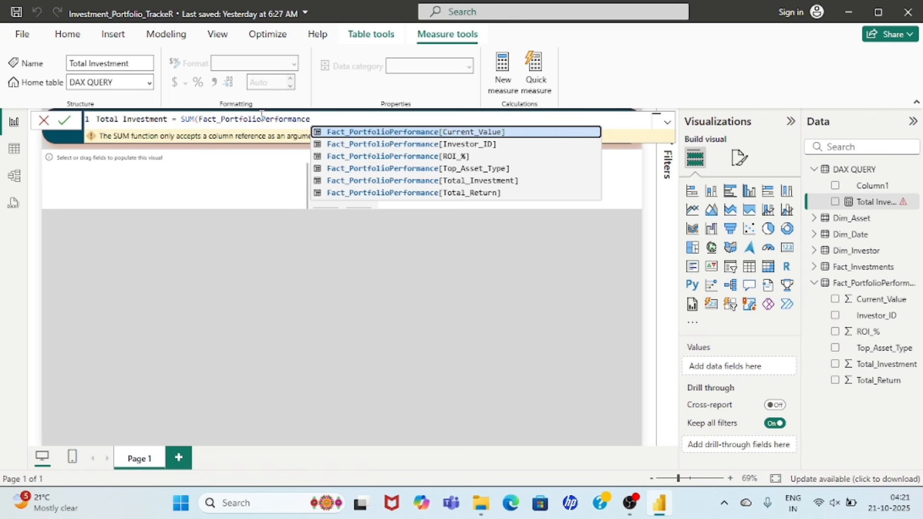
key("Down")
key("Down")
key("Down")
key("Down")
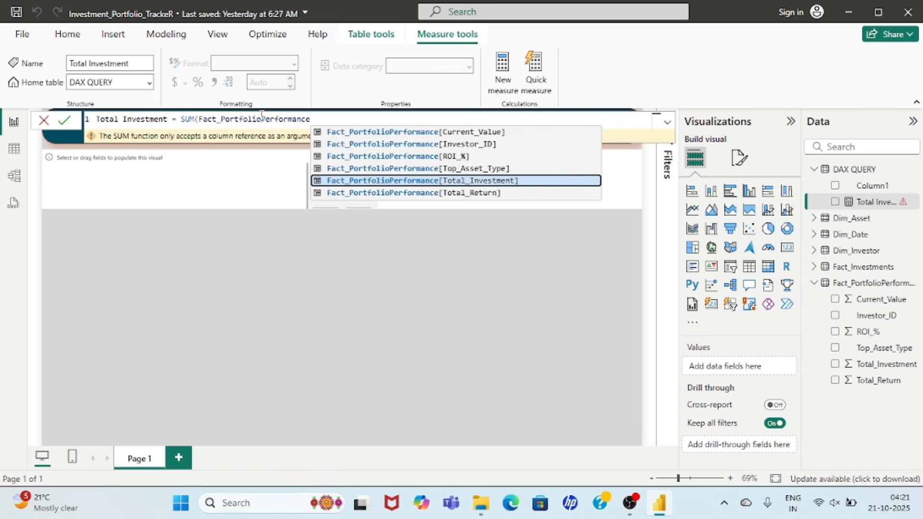
key("Tab")
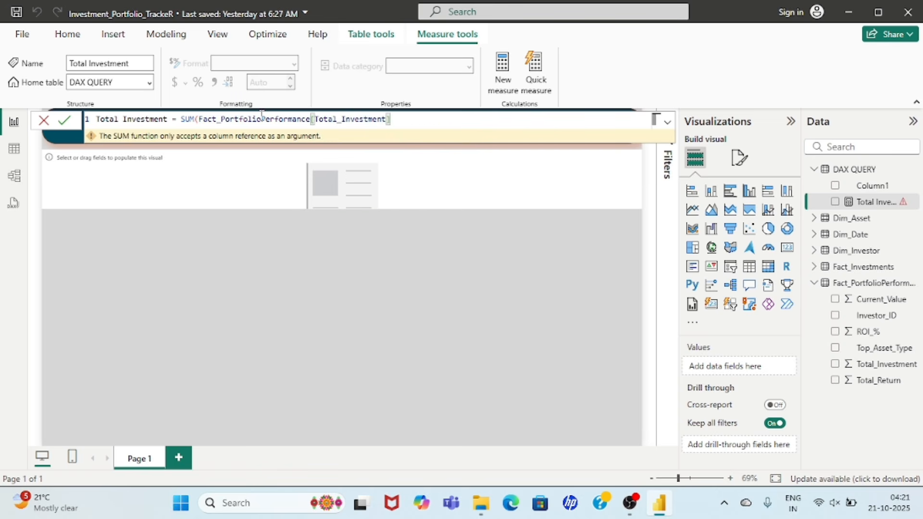
type(")")
key("Return")
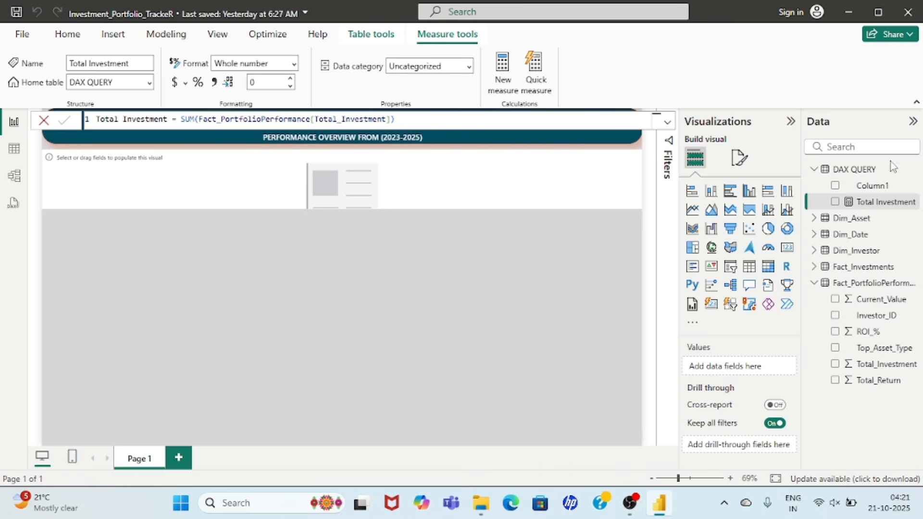
- Add a measure named Total Current Value to the DAX QUERY table, defined as SUM(Fact_PortfolioPerformance[Current_Value])
left_click(873, 170)
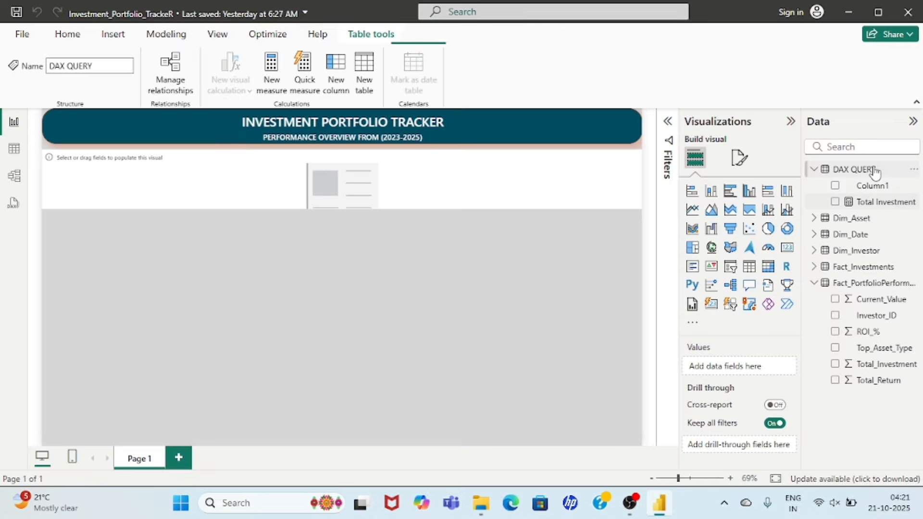
left_click(270, 74)
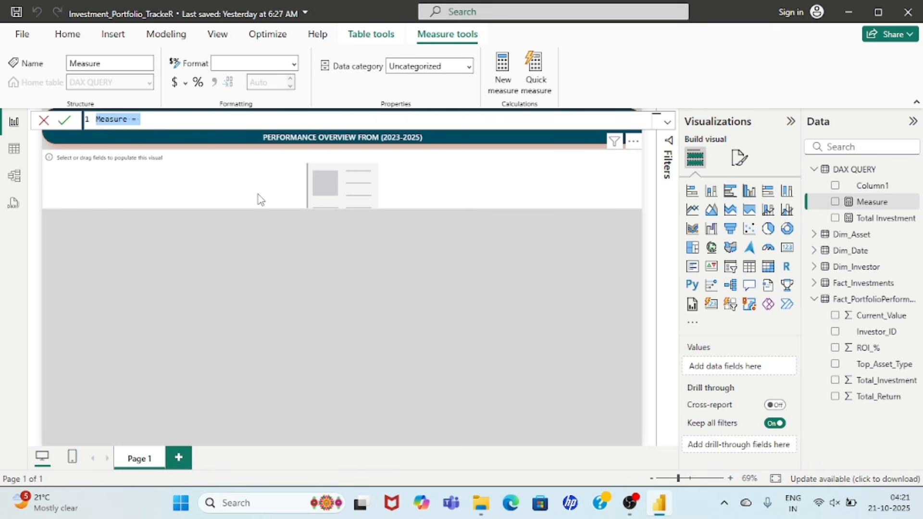
type("Total Cu")
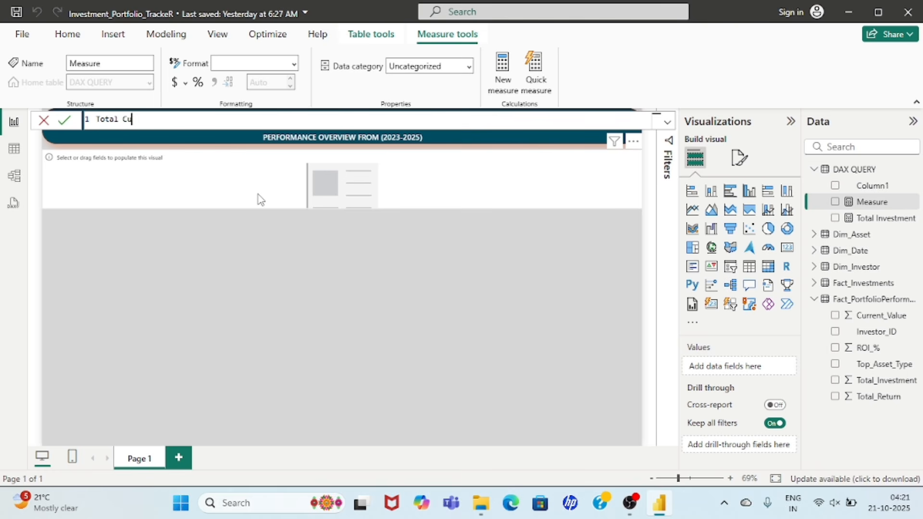
type("rrent Value=SUM(")
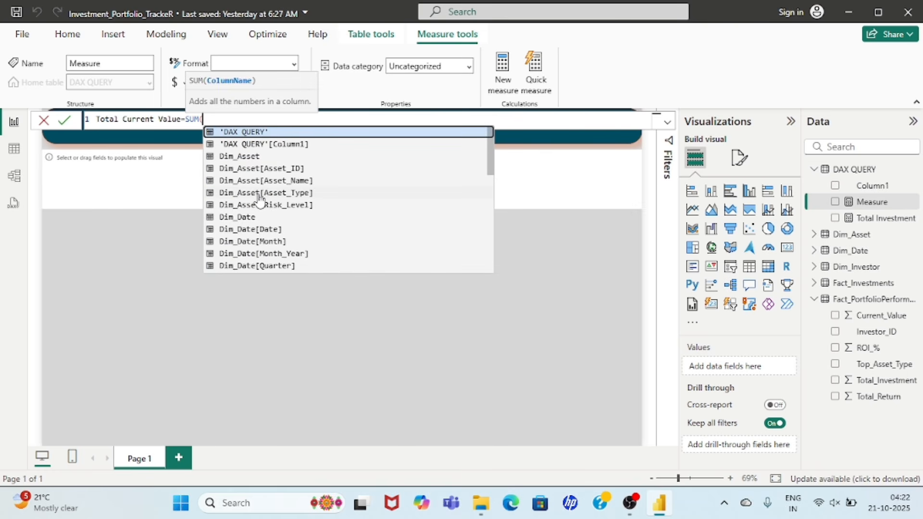
type("fac")
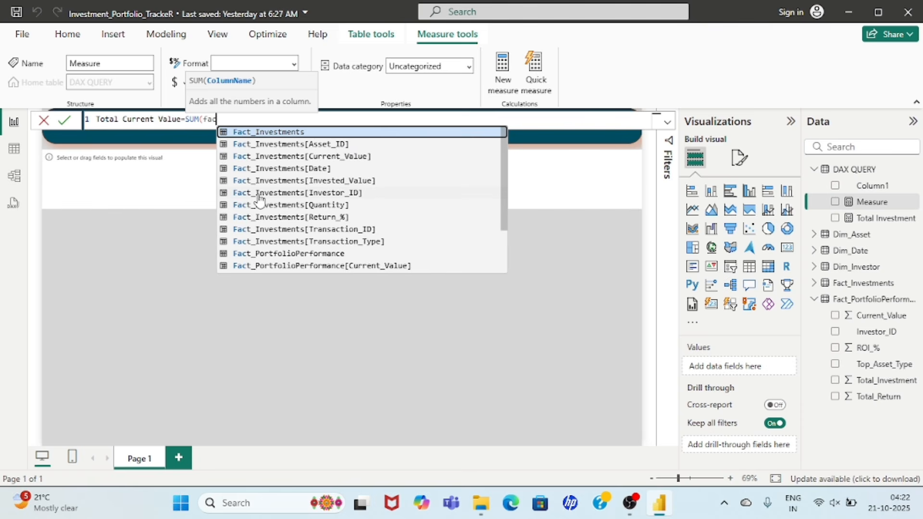
key("Down")
key("Down")
key("Down")
key("Down")
key("Down")
key("Down")
key("Down")
key("Down")
key("Down")
key("Down")
key("Down")
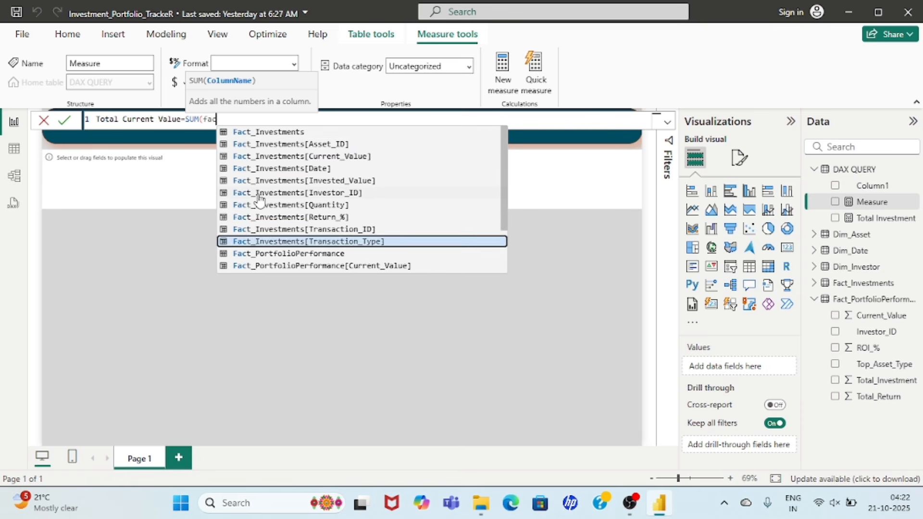
key("Tab")
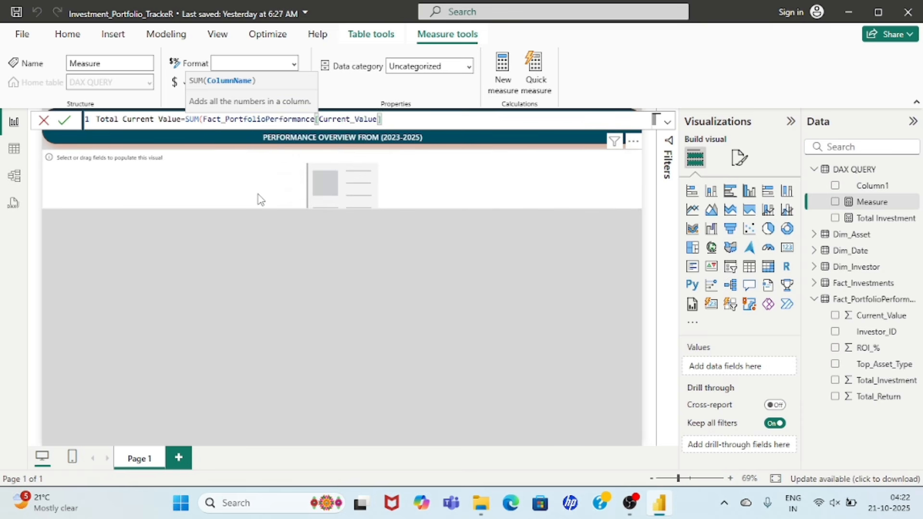
type(")")
key("Return")
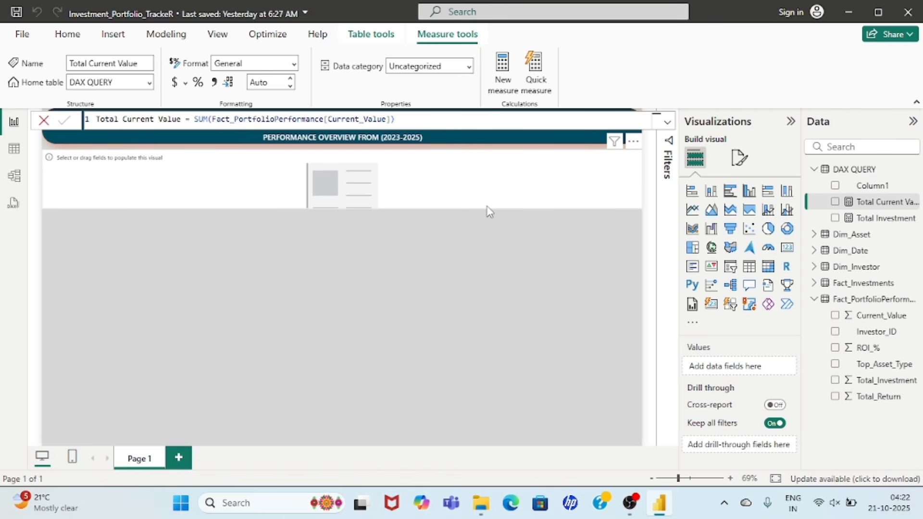
- Add a measure named total Return to the DAX QUERY table, defined as [Total Current Value]-[Total Investment]
left_click(860, 169)
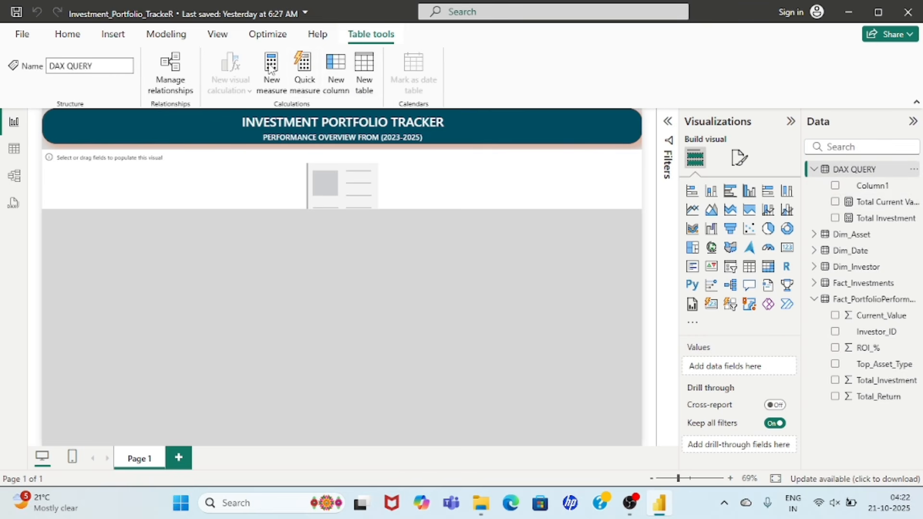
type("to")
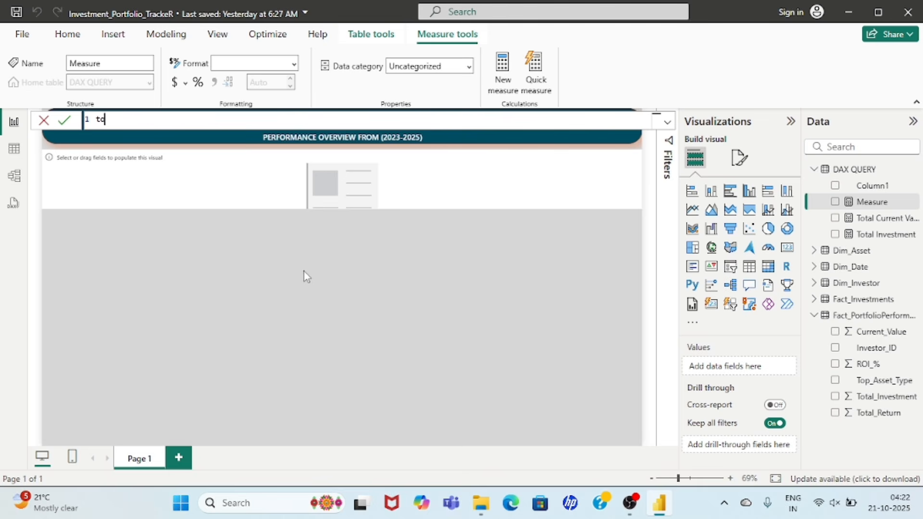
type("tal Return =")
type("[")
key("Down")
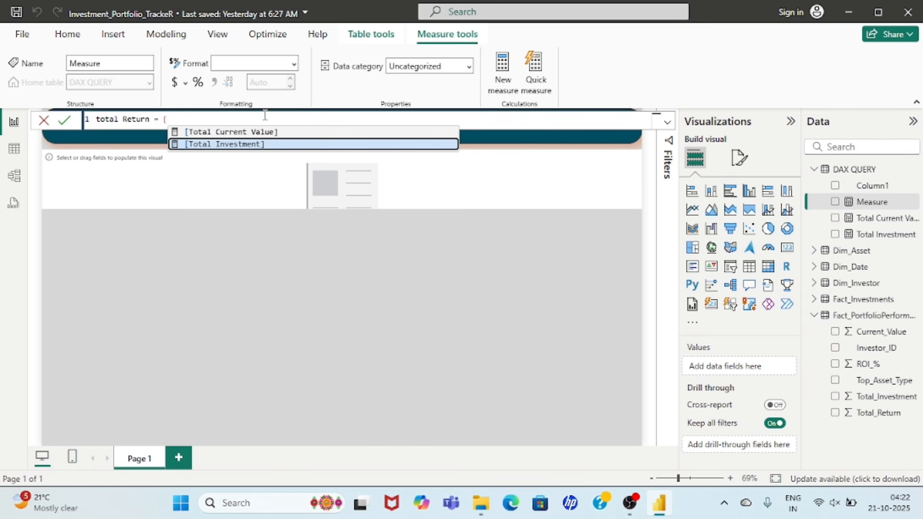
key("Up")
key("Tab")
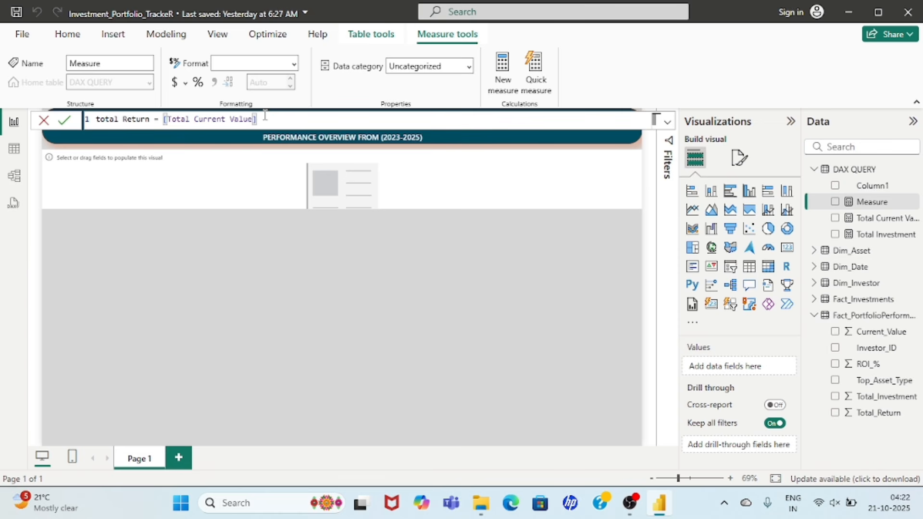
type("-[")
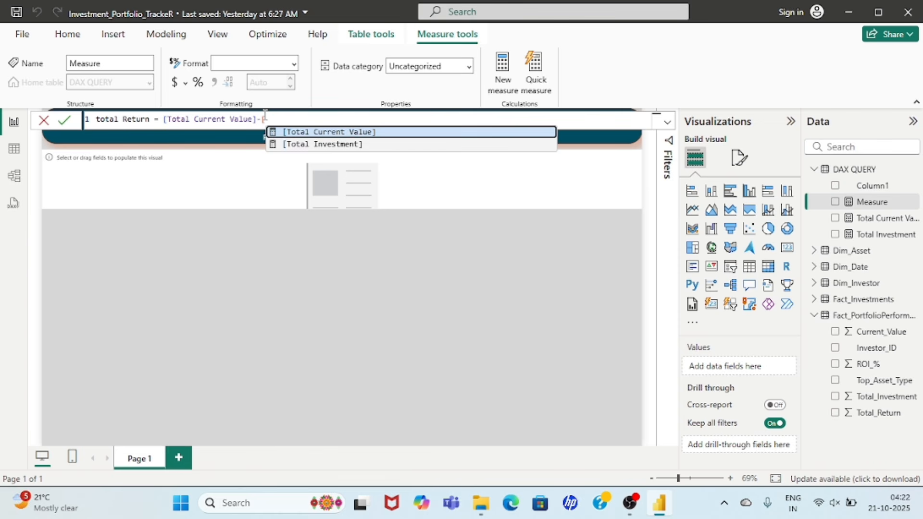
key("Down")
key("Tab")
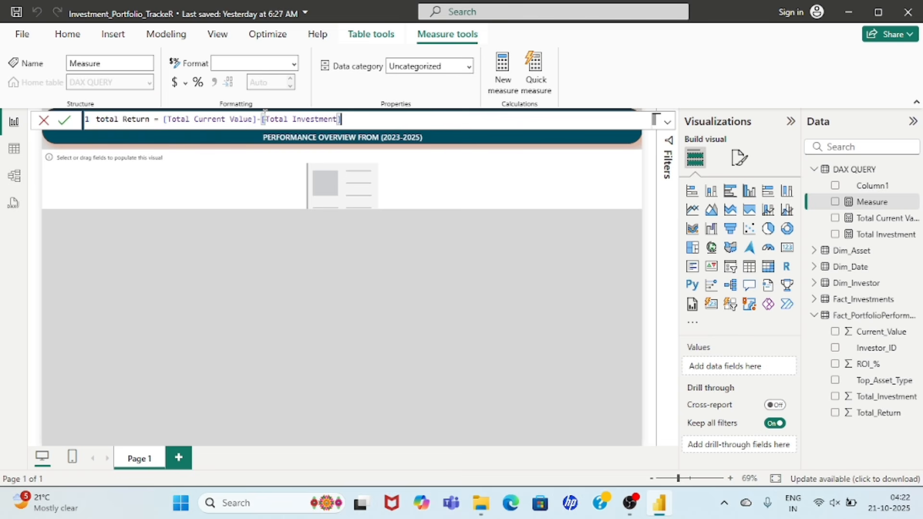
key("Return")
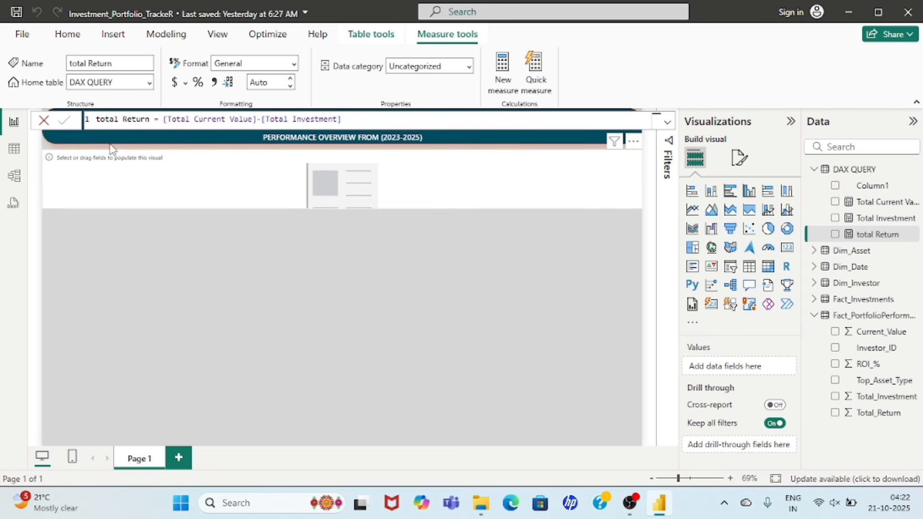
- Capitalize the first letter of the return measure's name so it reads Total Return
double_click(105, 118)
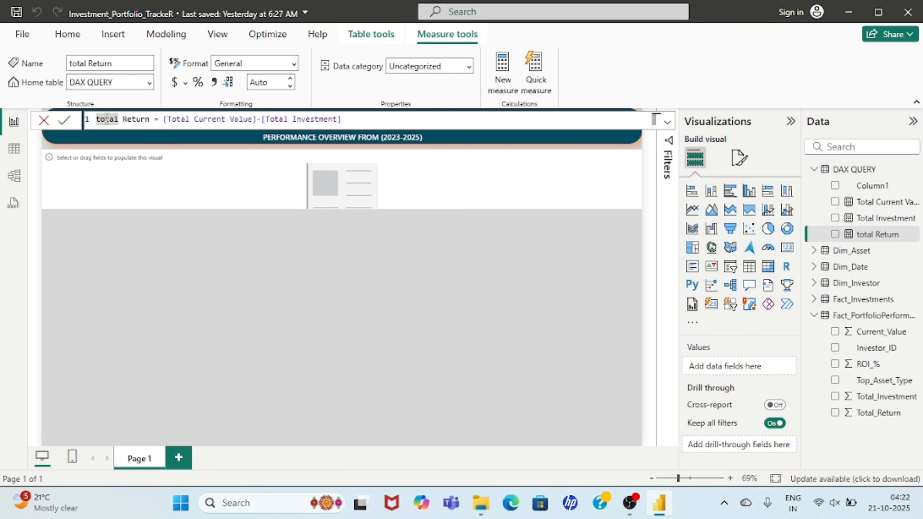
key("Left")
key("BackSpace")
type("T")
key("Return")
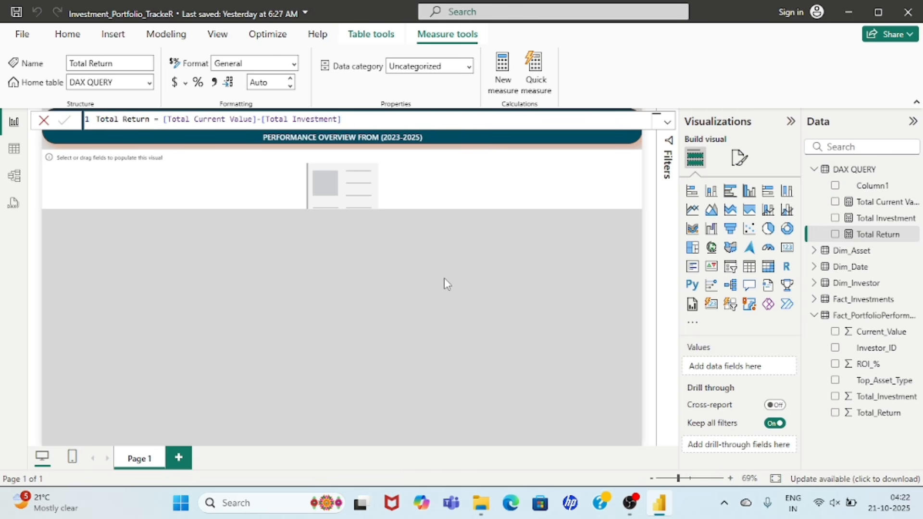
left_click(444, 279)
- Add a measure named Total return % to the DAX QUERY table, defined as DIVIDE([Total Return],[Total Investment],0)*100
left_click(855, 171)
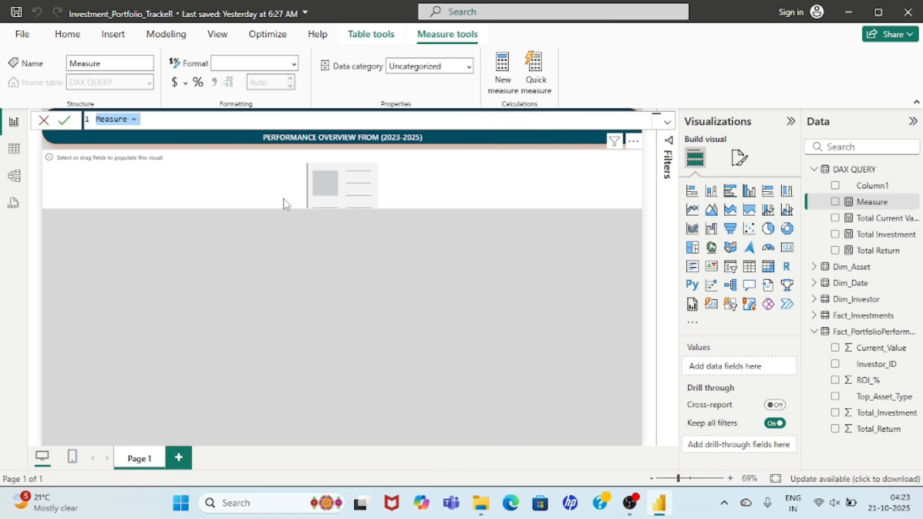
type("T")
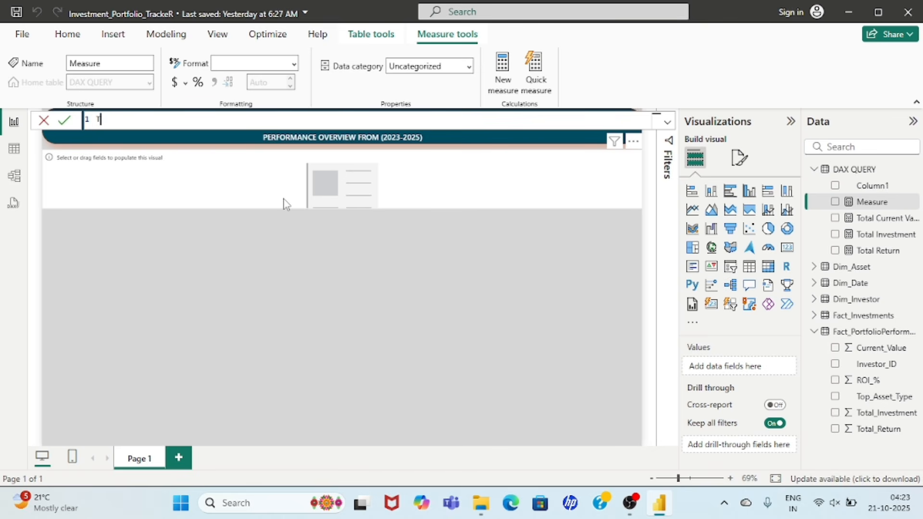
type("otal return %=div")
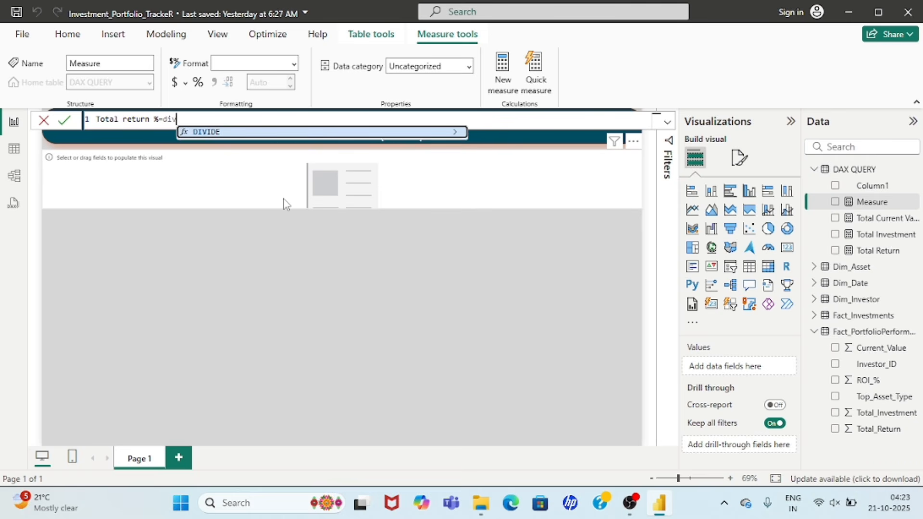
key("Tab")
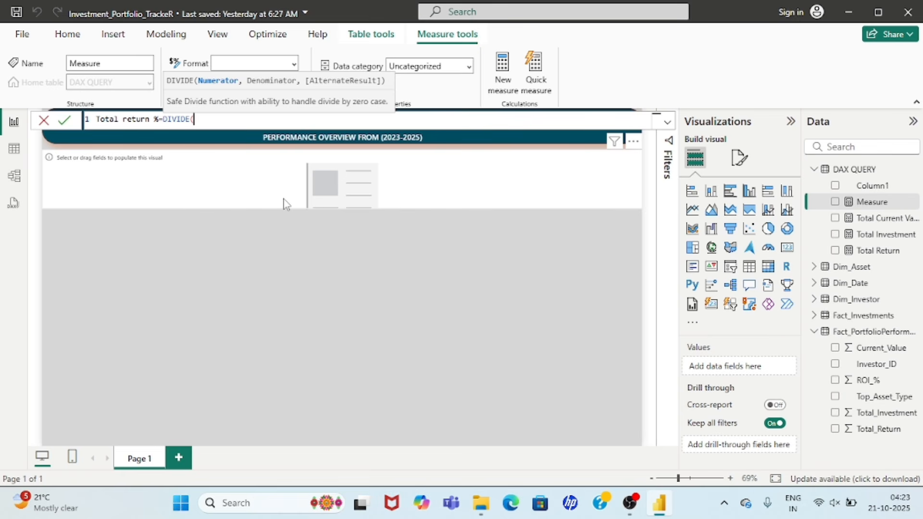
type("[to")
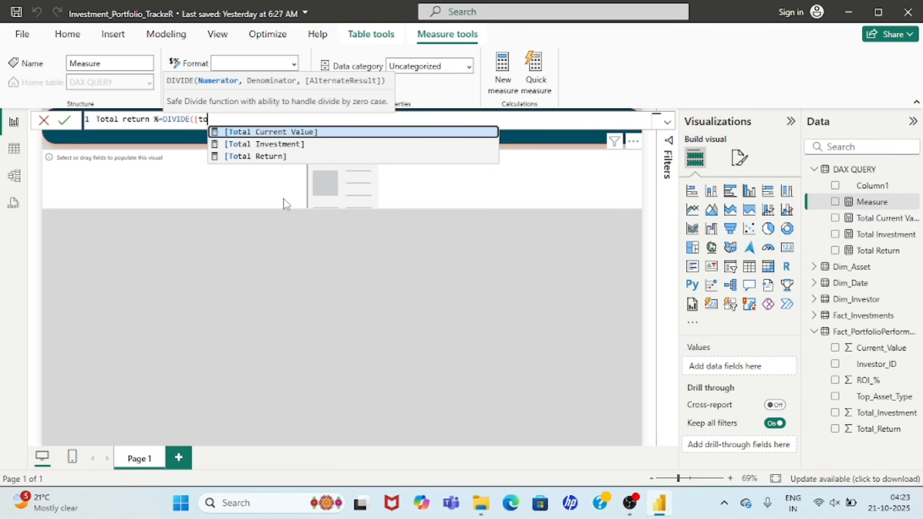
key("Down")
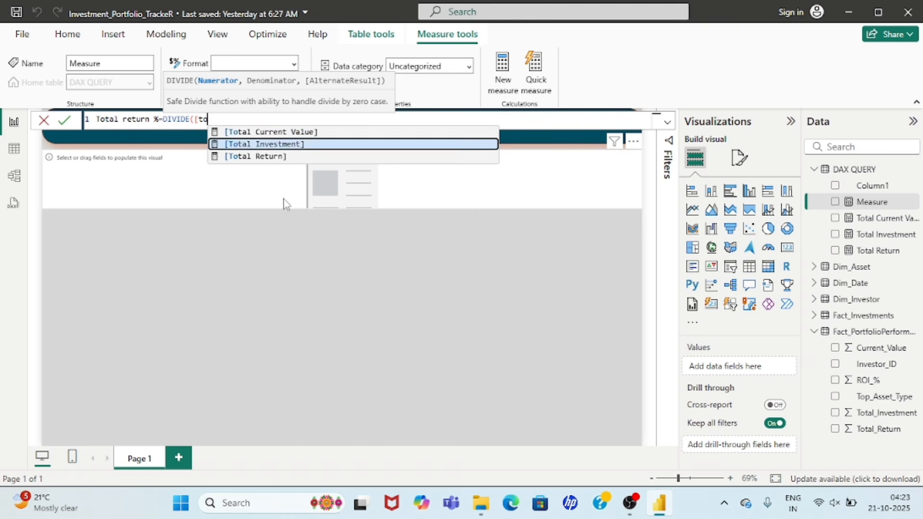
key("Down")
key("Tab")
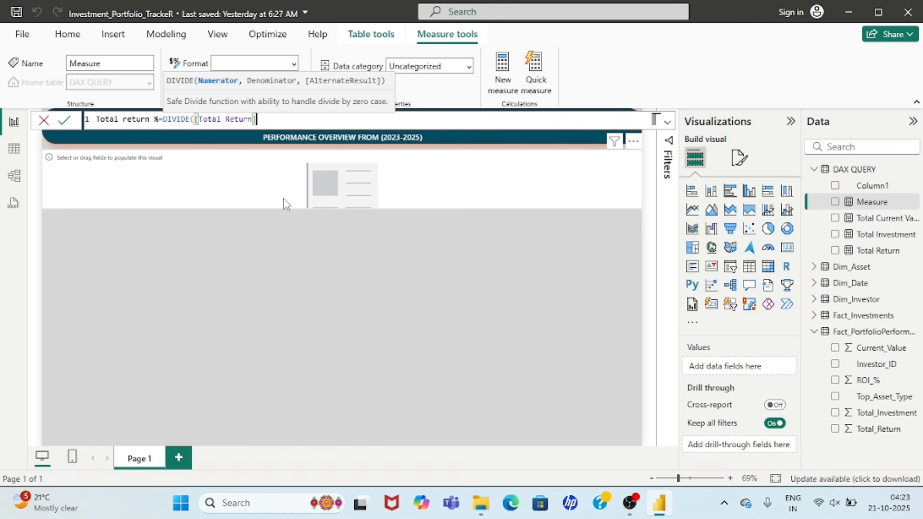
type(",")
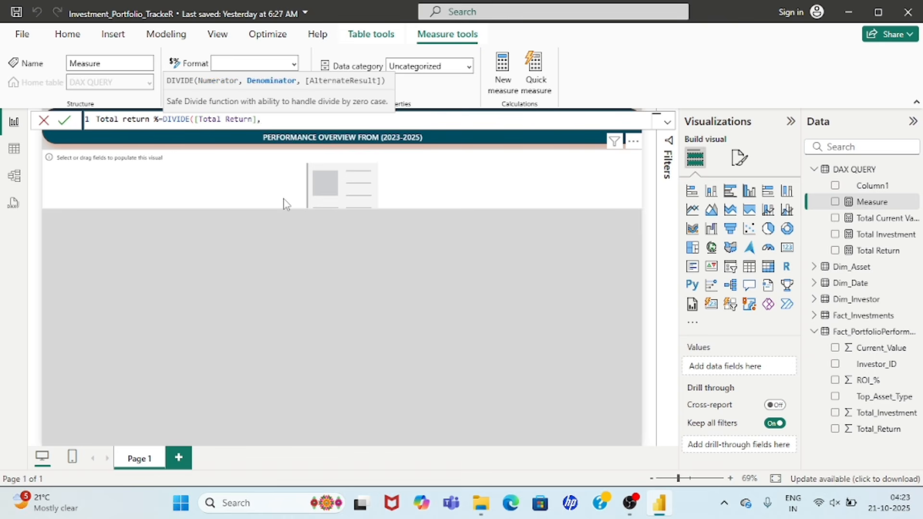
type("[")
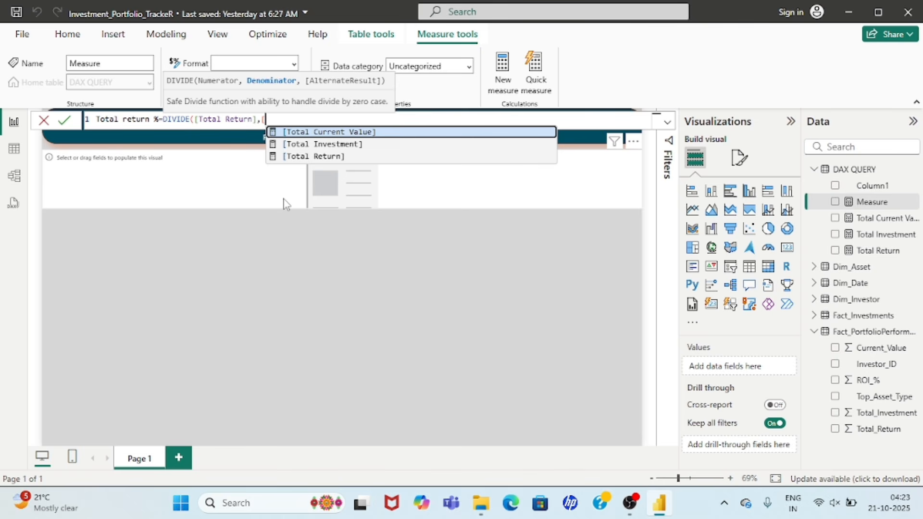
key("Down")
key("Tab")
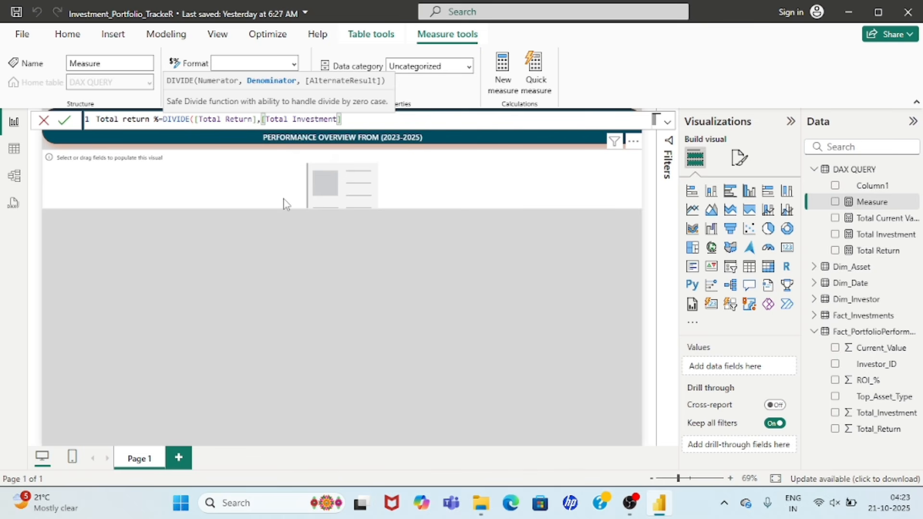
type("0")
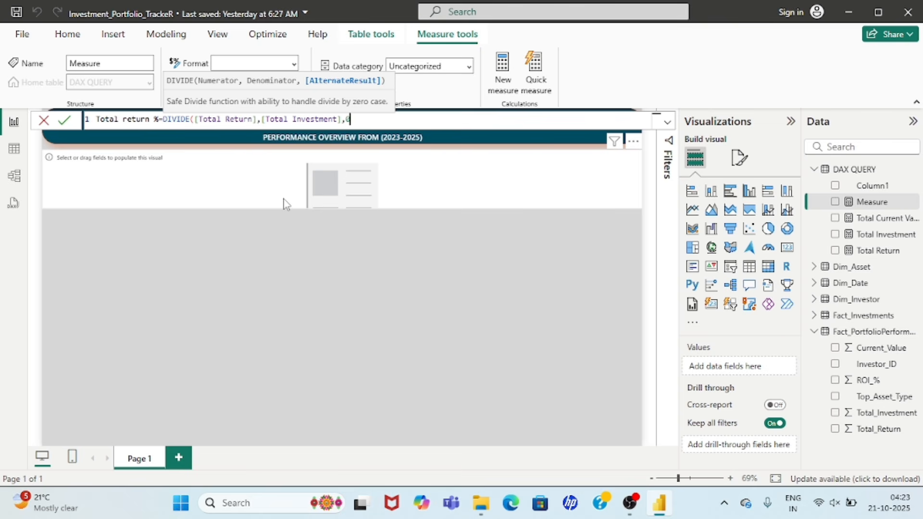
type(")")
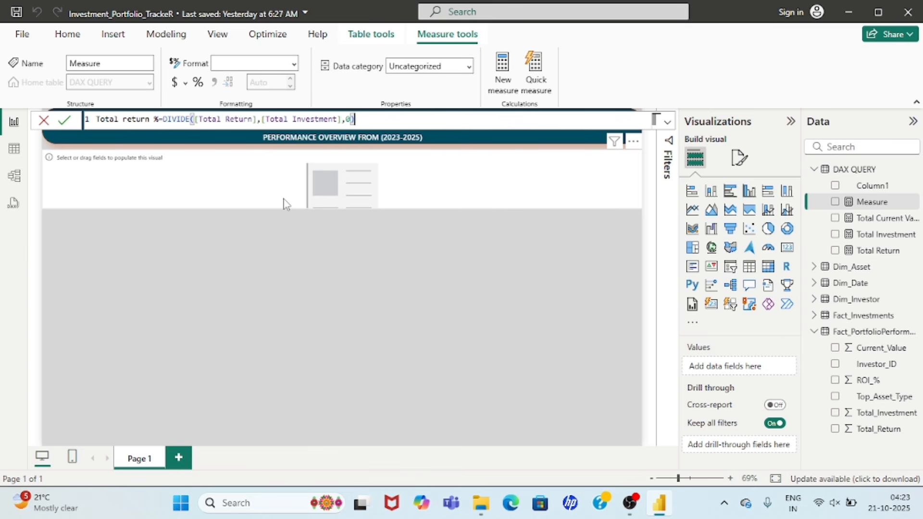
type("*100")
key("Return")
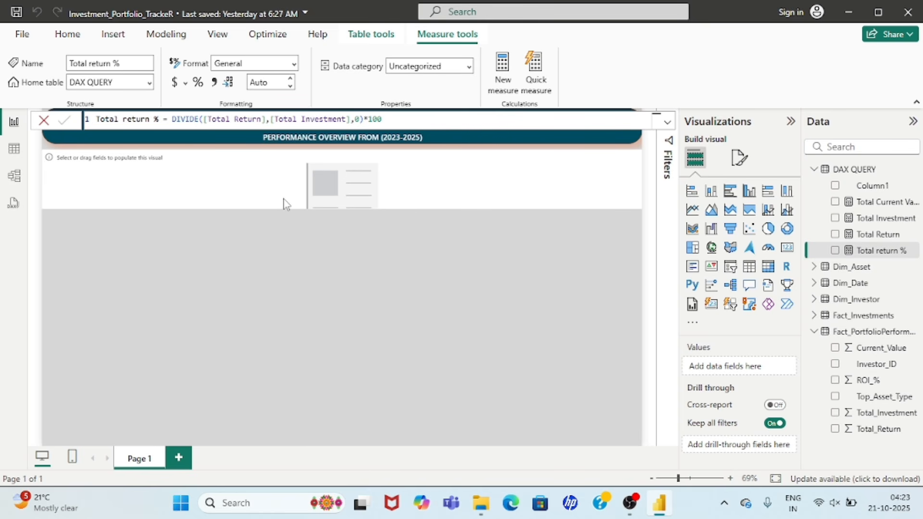
- Capitalize the word return in the percentage measure's name so it reads Total Return %
left_click(127, 120)
key("BackSpace")
type("R")
key("Return")
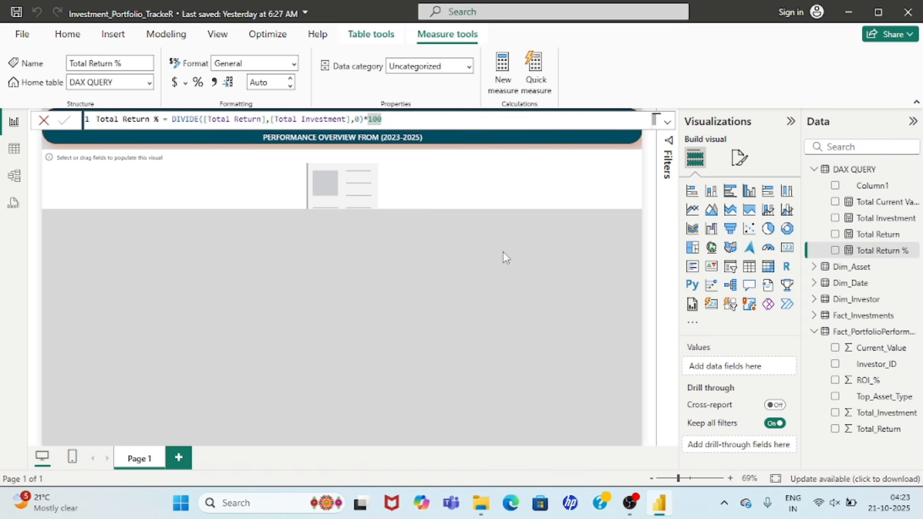
left_click(504, 256)
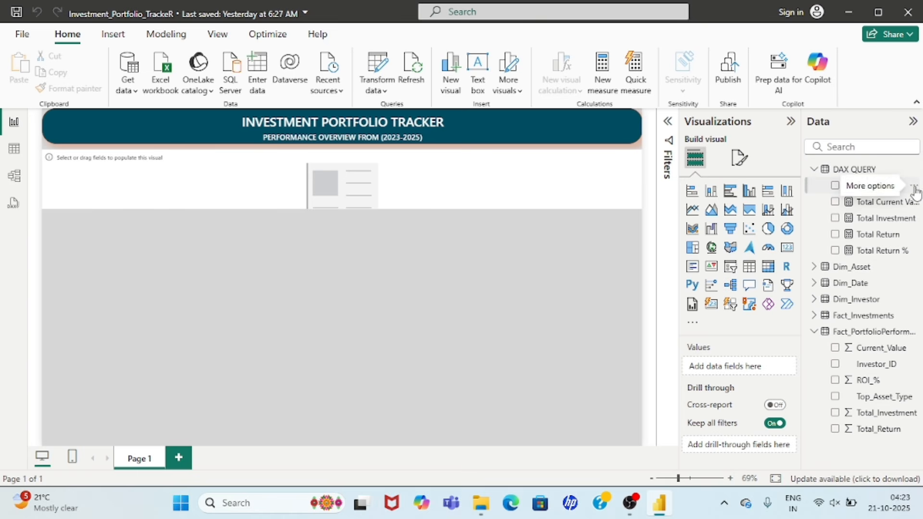
- Start a DAX QUERY measure named Top Perfoming Asset with CALCULATE and MAX(Fact_Investments[Current_Value]) as its expression
type("To")
type("p P")
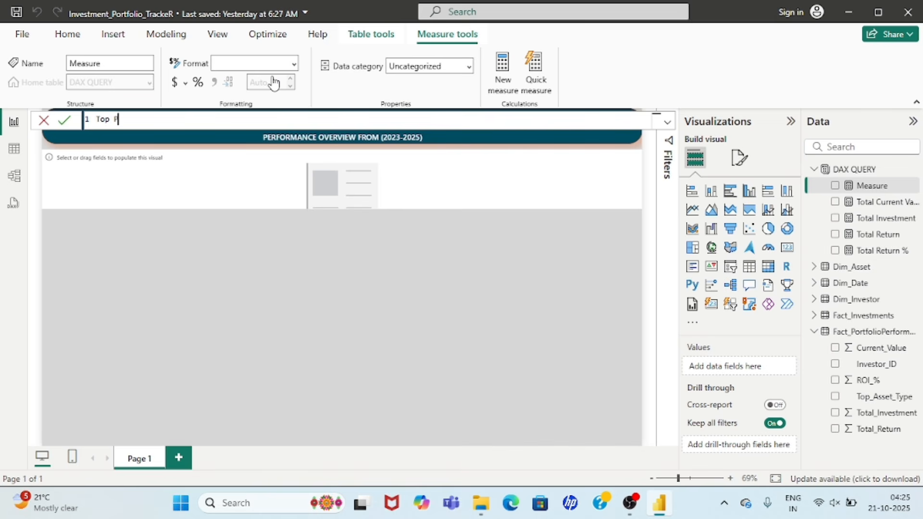
type("erforing Asset= cal")
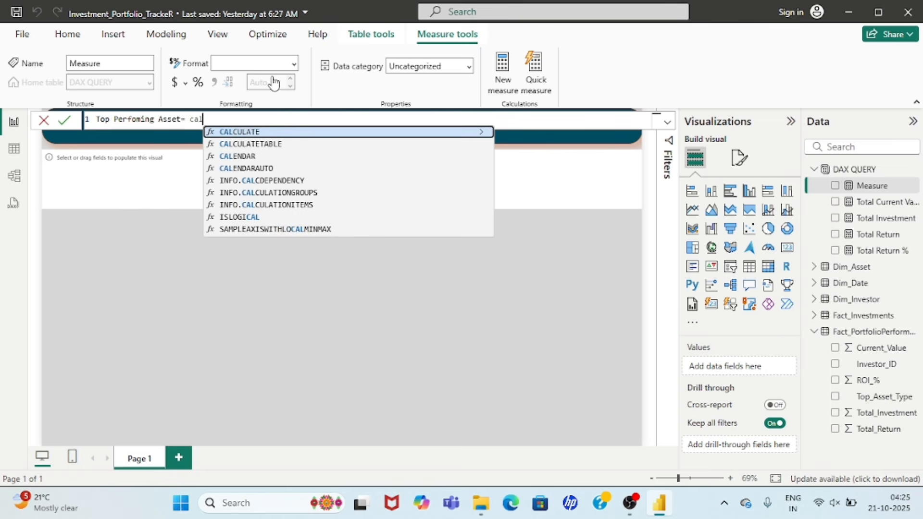
key("Tab")
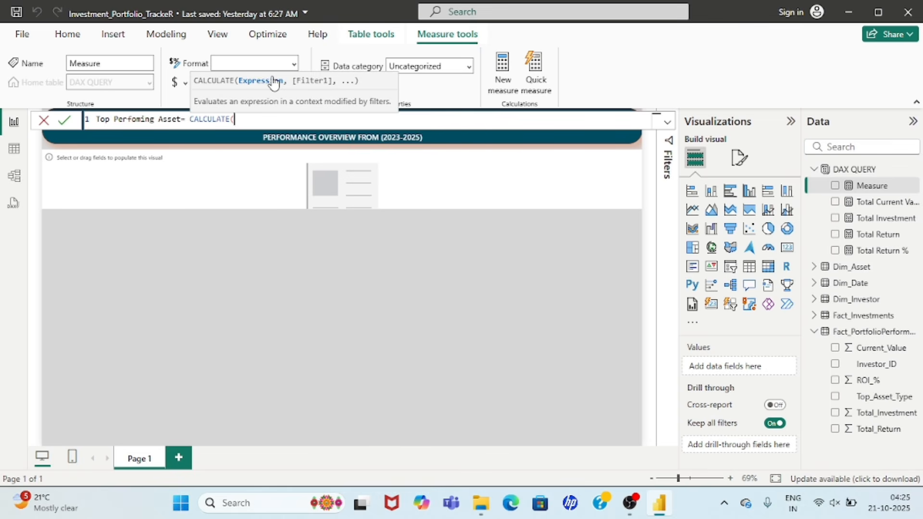
type("ma")
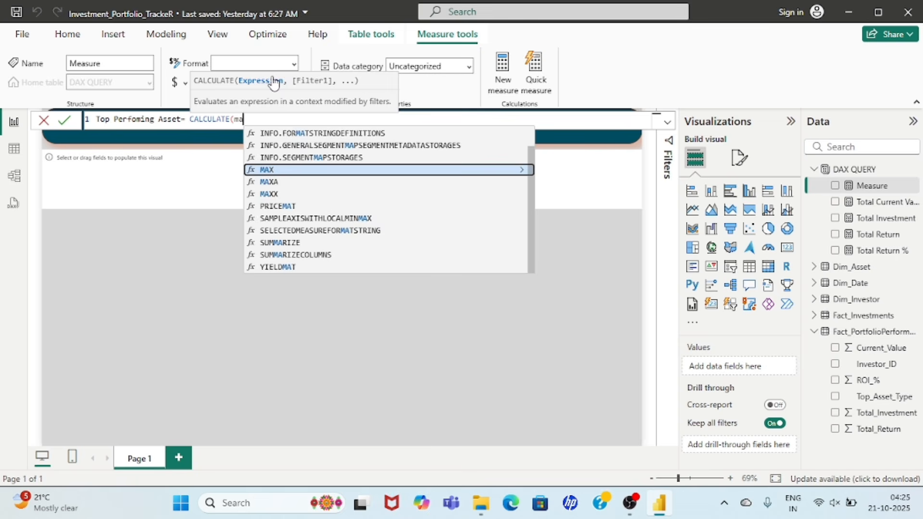
key("Tab")
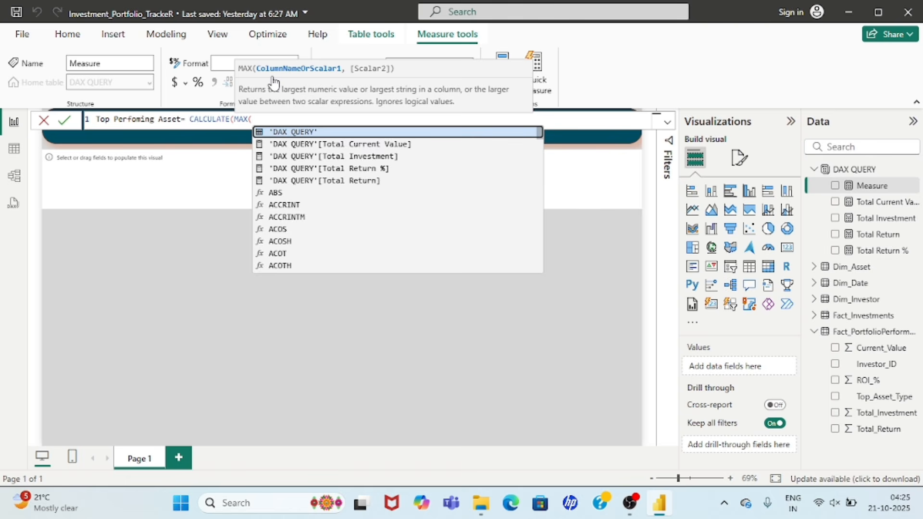
type("fac")
key("Down")
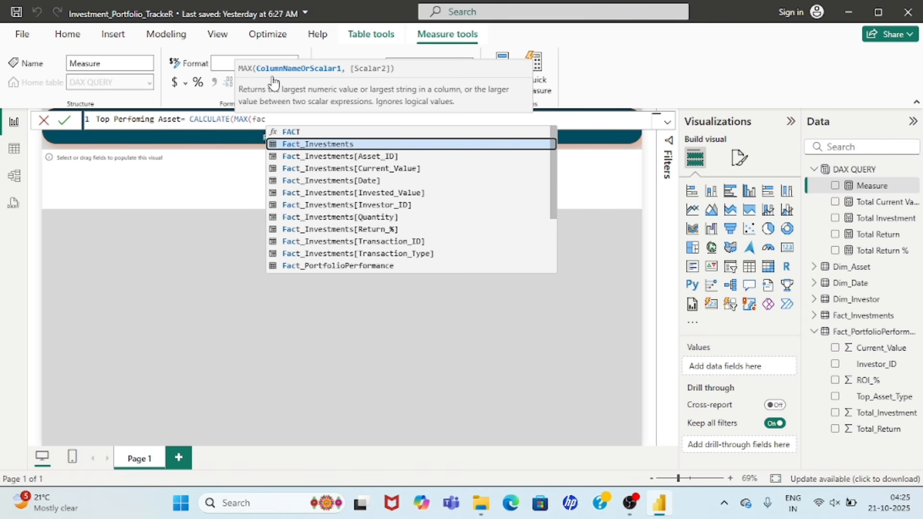
key("Down")
key("Down")
key("Tab")
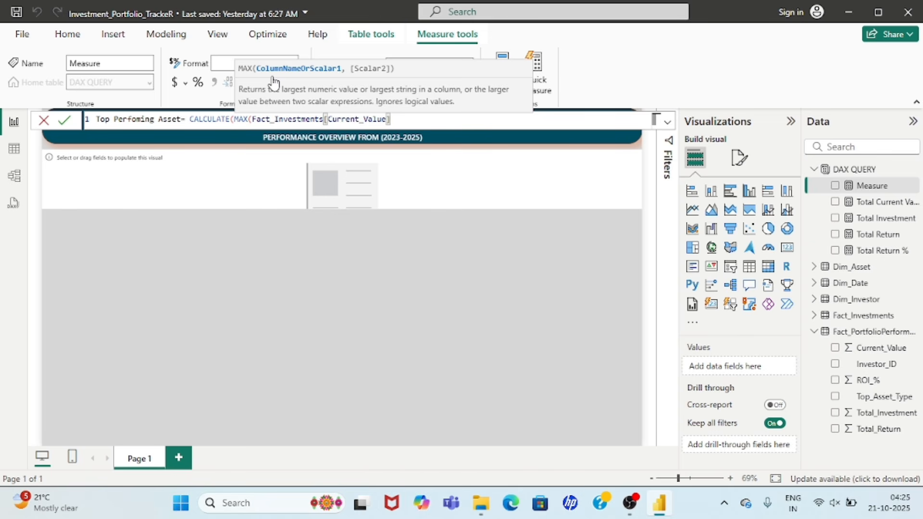
type("),")
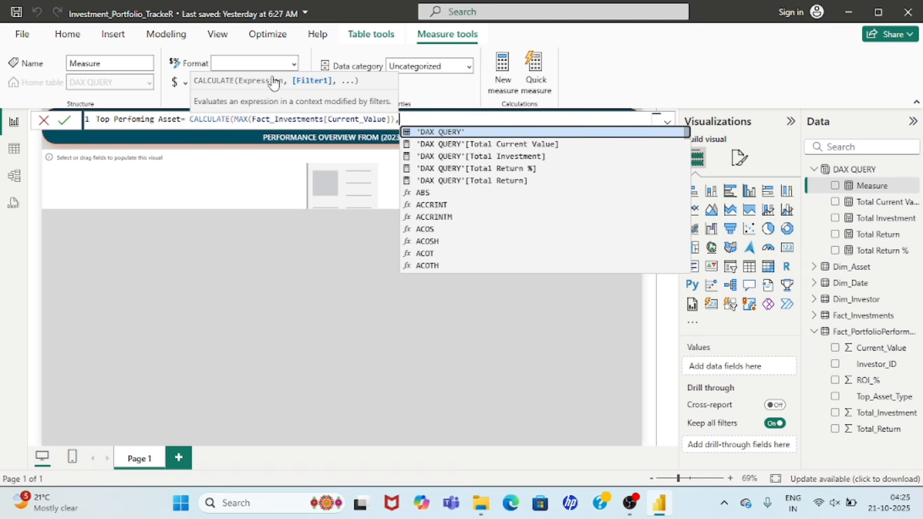
- Complete the Top Perfoming Asset measure with the filter TOPN(1, Fact_Investments,Fact_Investments[Current_Value],DESC) and commit it
type("Top")
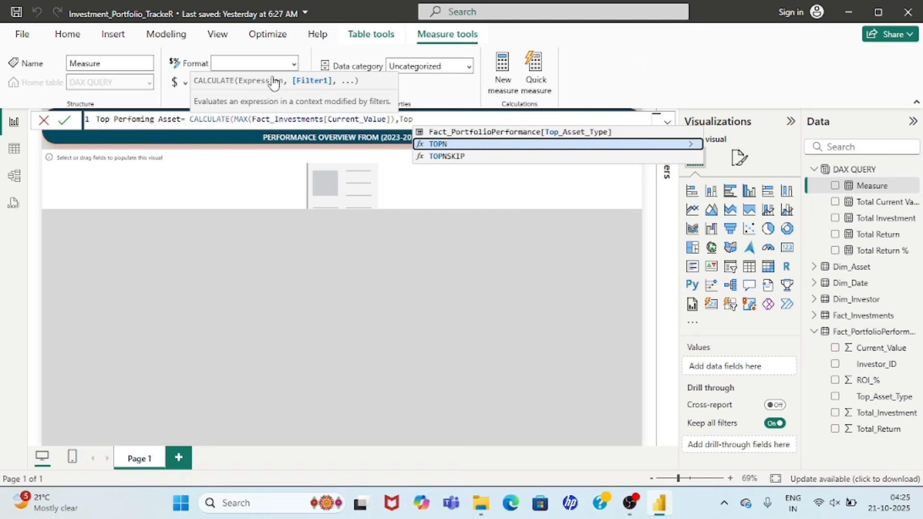
key("Tab")
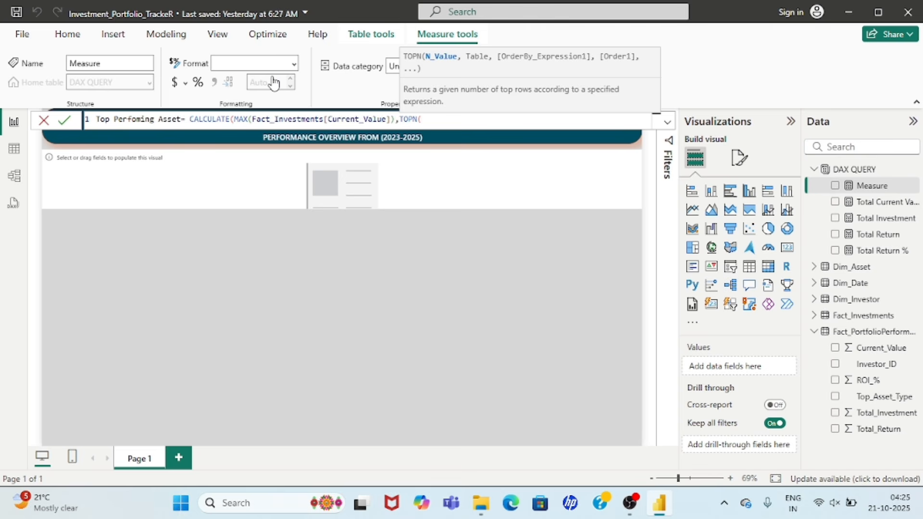
type("1, Fac")
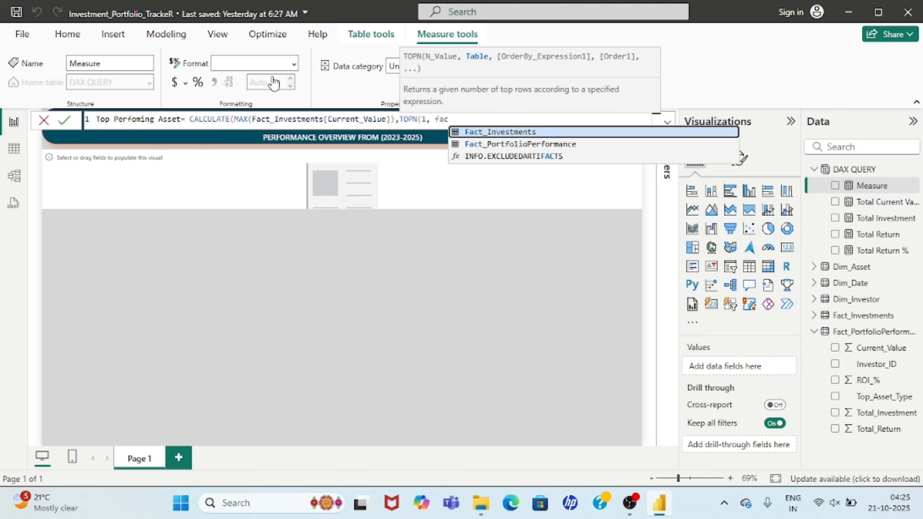
key("Tab")
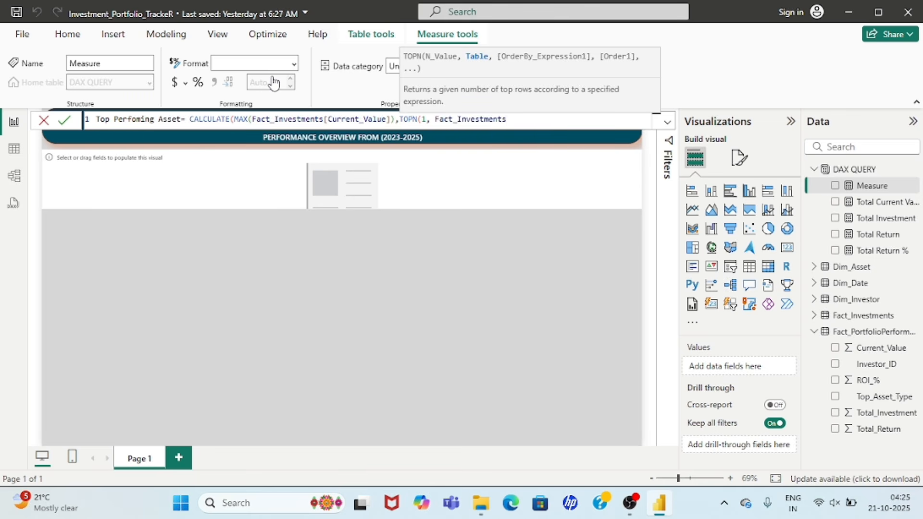
type(",fac")
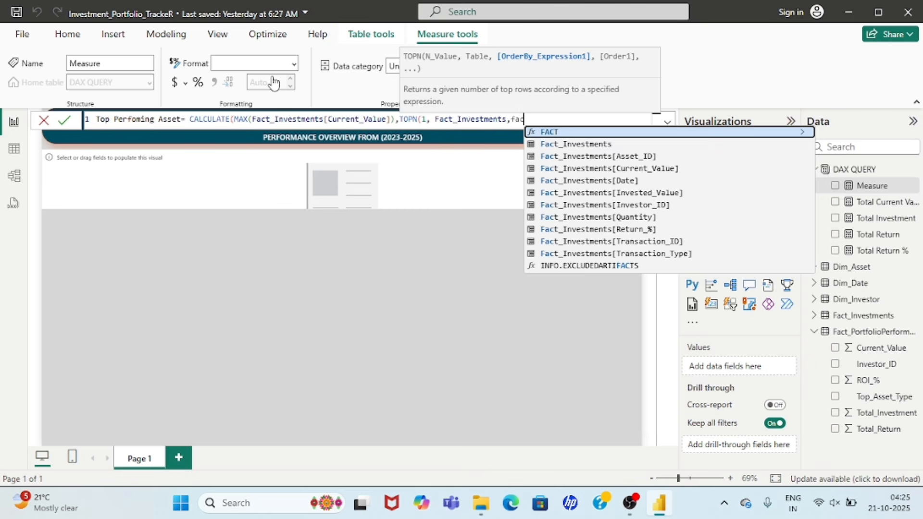
key("Down")
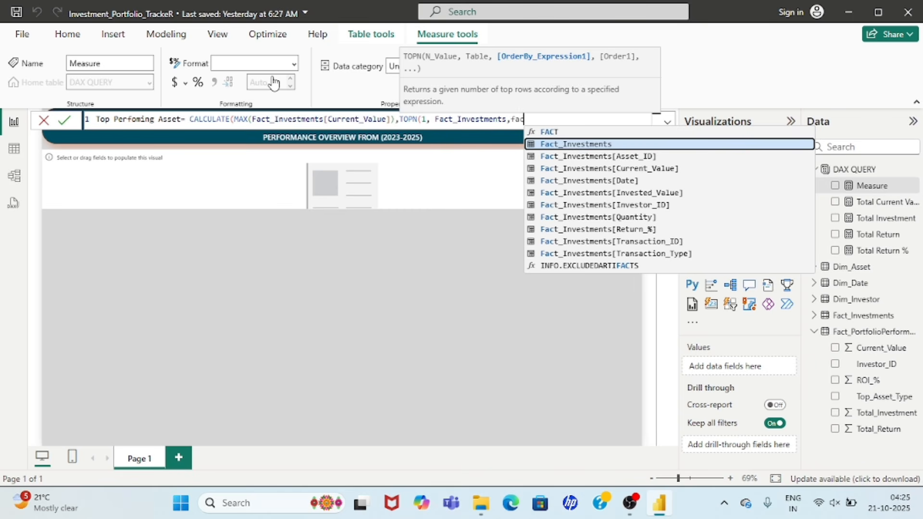
key("Down")
key("Down")
key("Tab")
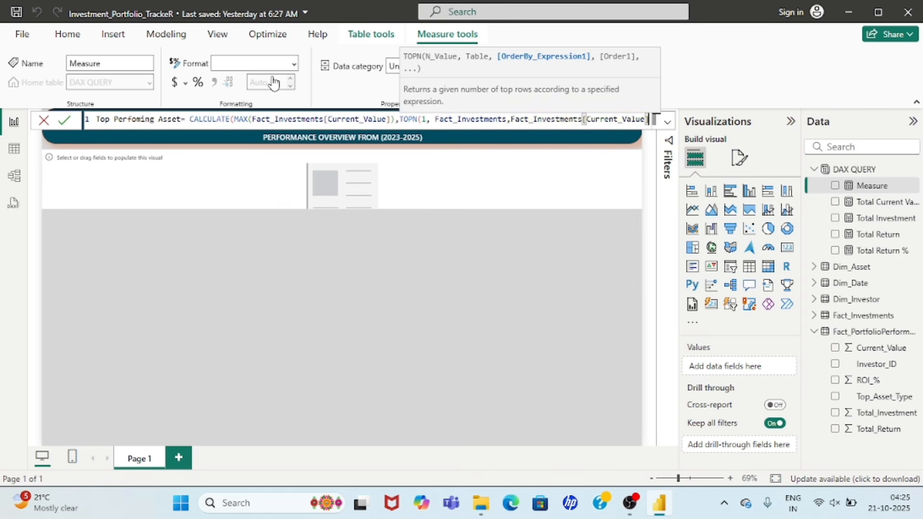
type(",DE")
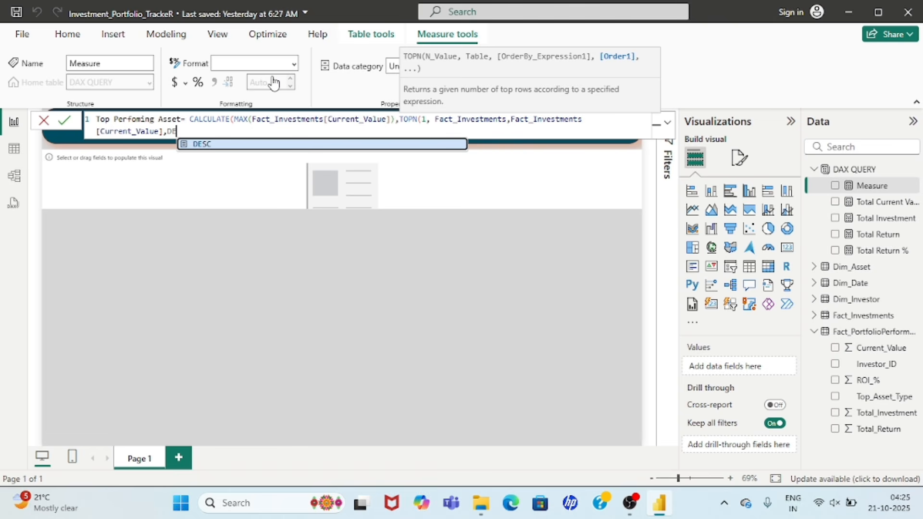
key("Tab")
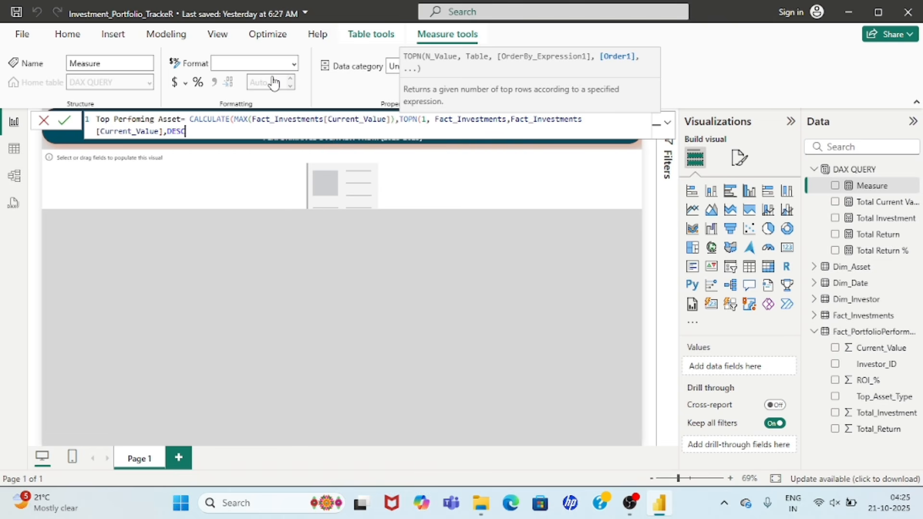
type("))")
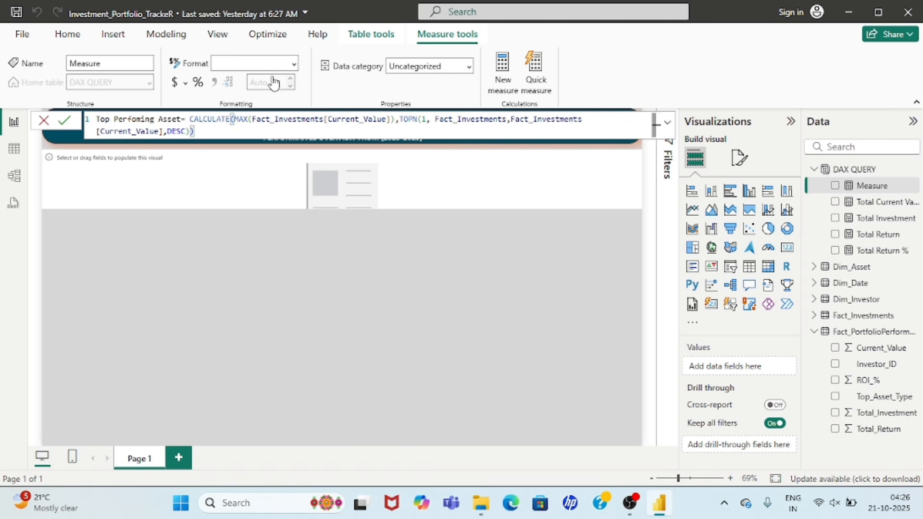
key("Return")
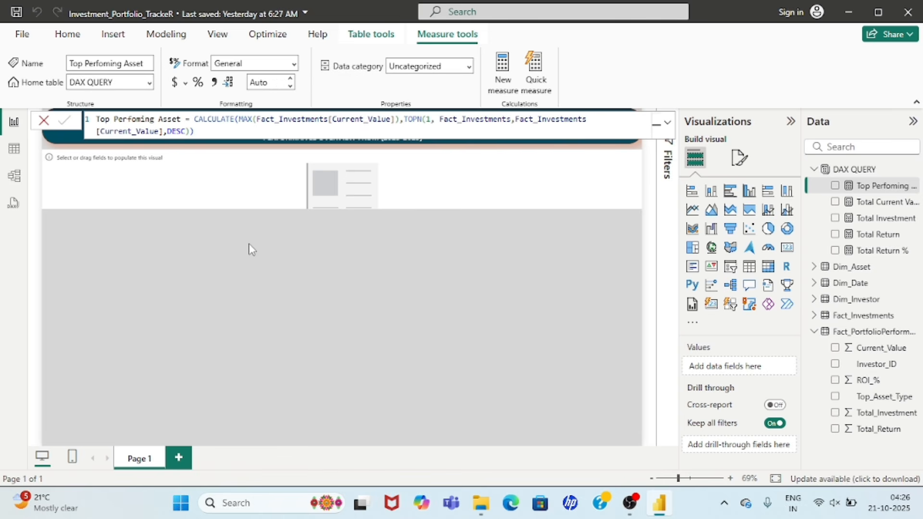
left_click(251, 249)
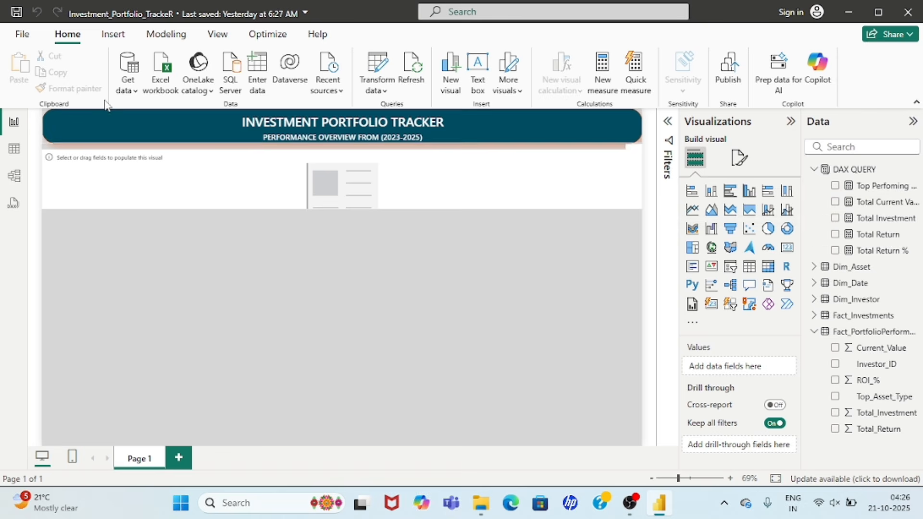
- Fill the empty card visual with Total Investment, Total Current Value, Total Return %, Total Return and Top Perfoming Asset
left_click(174, 190)
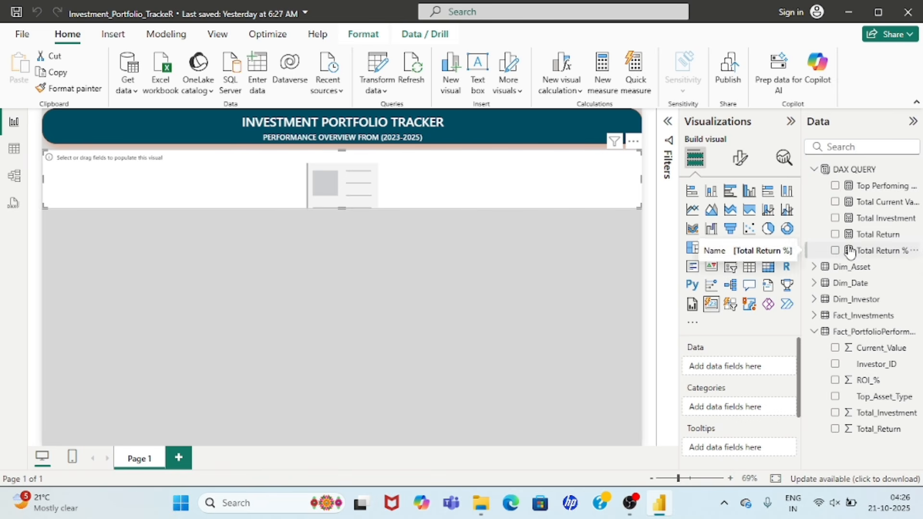
left_click(836, 218)
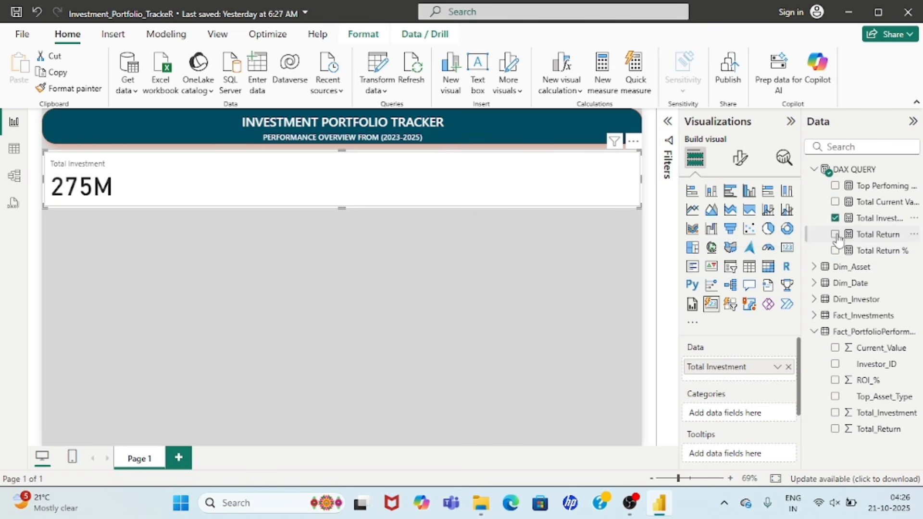
left_click(835, 202)
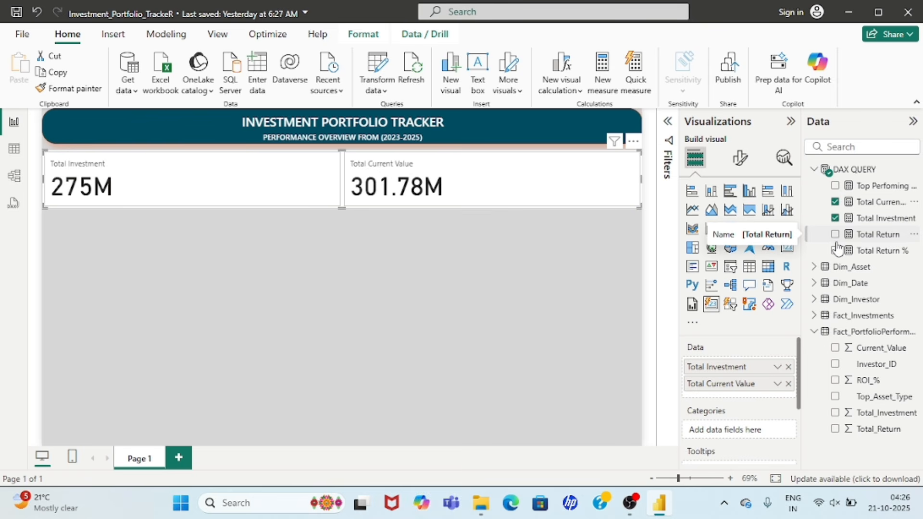
left_click(836, 251)
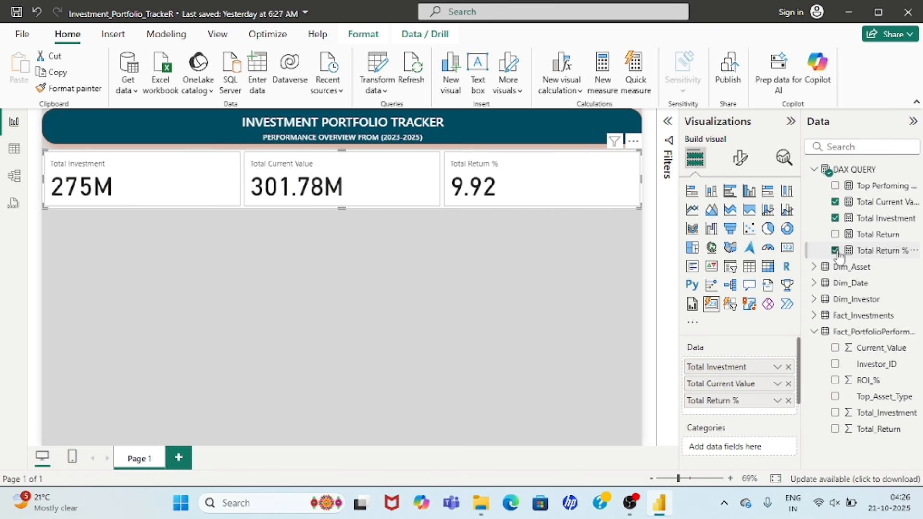
left_click(835, 234)
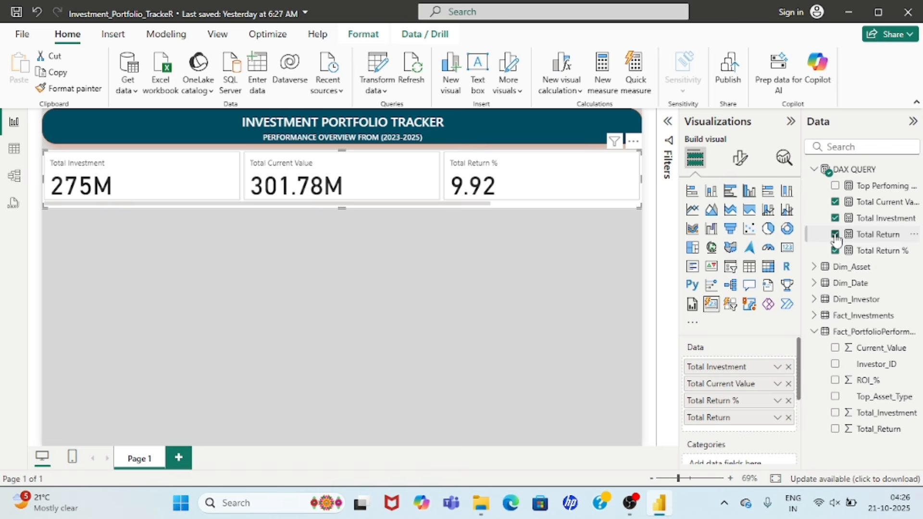
left_click(836, 236)
left_click(835, 187)
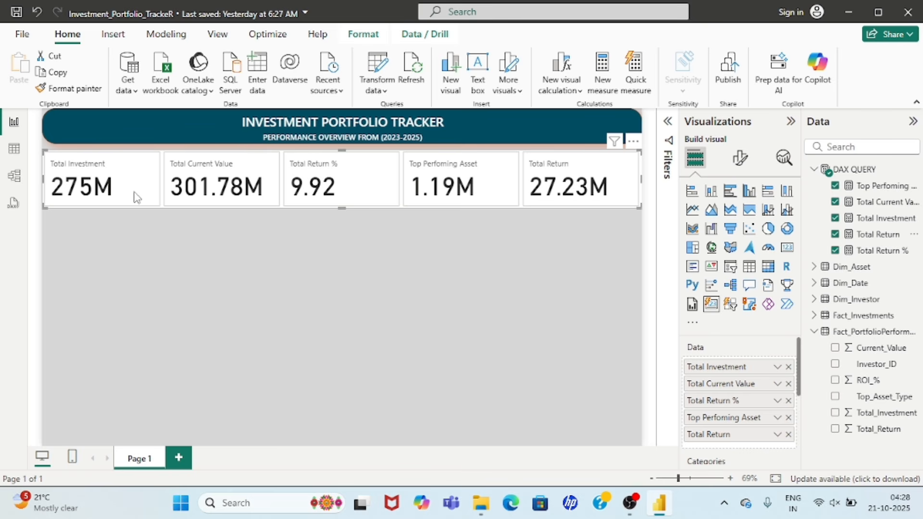
- Copy the title banner's formatting onto the card visual and slightly reduce the card visual's height
left_click(118, 126)
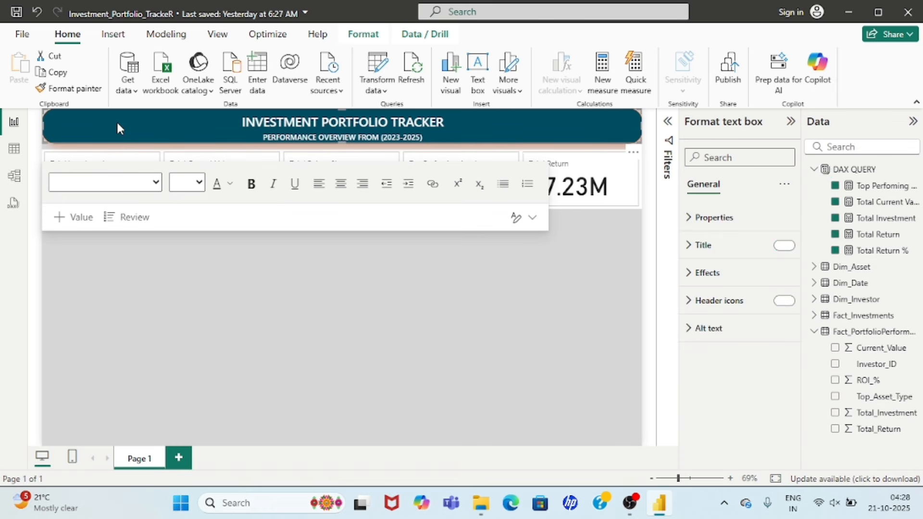
left_click(64, 88)
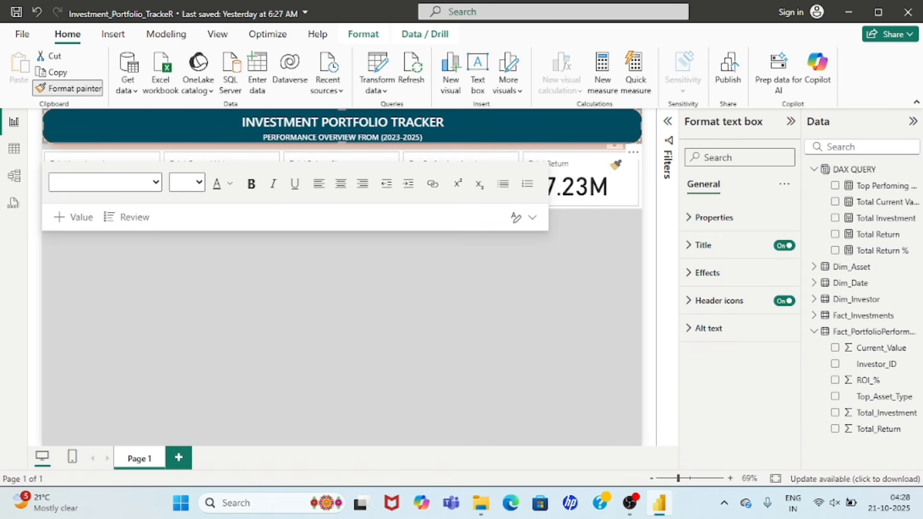
left_click(611, 164)
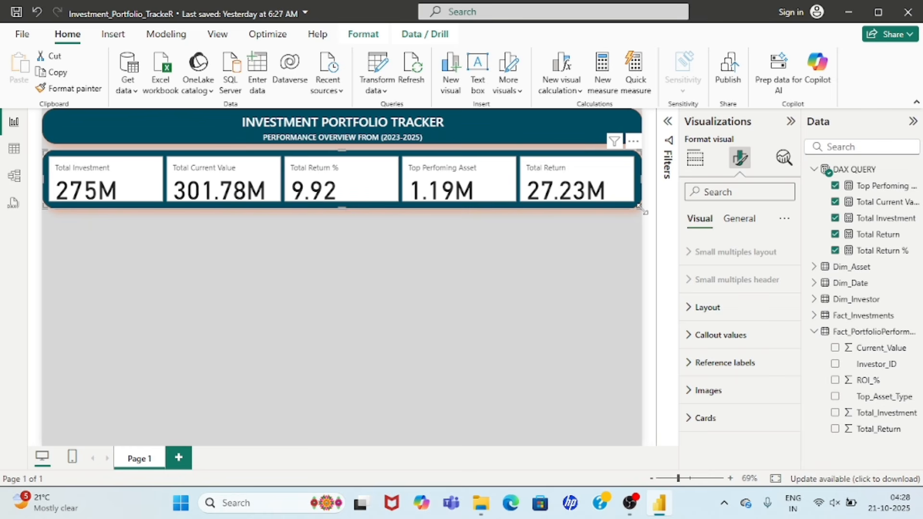
left_click_drag(642, 209, 643, 204)
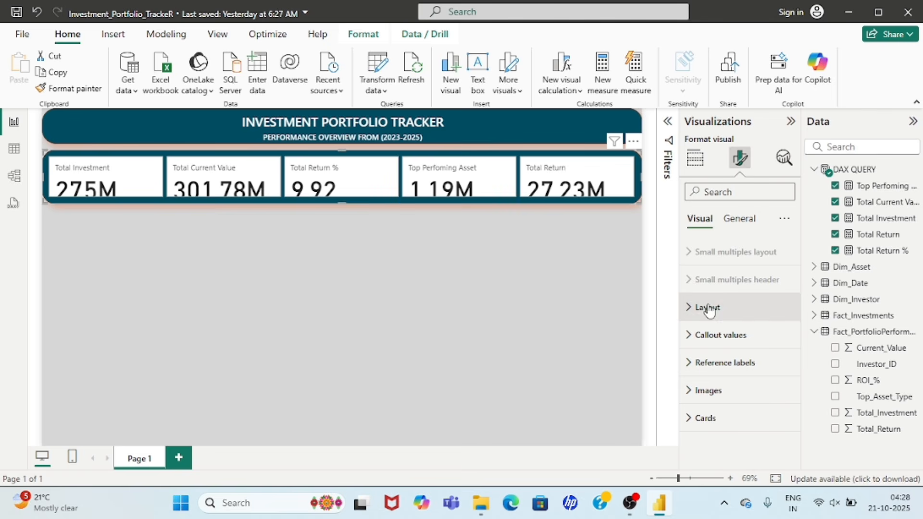
- Set the card callout values to the Segoe UI Semibold font at size 20
left_click(688, 336)
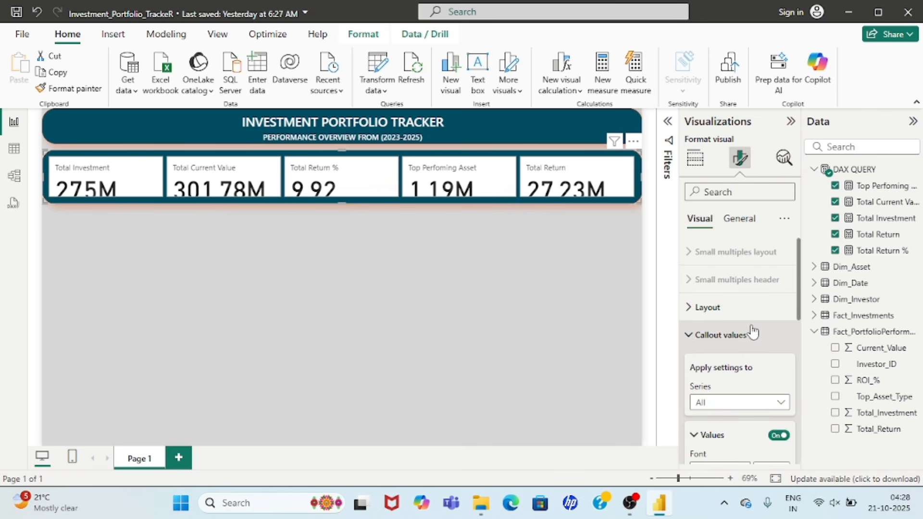
scroll(753, 330, "down", 4)
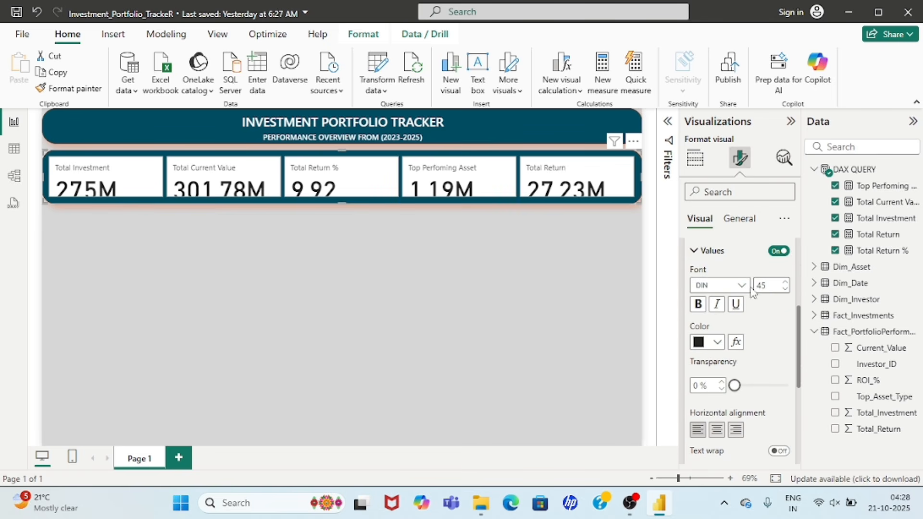
left_click(731, 285)
scroll(726, 210, "down", 5)
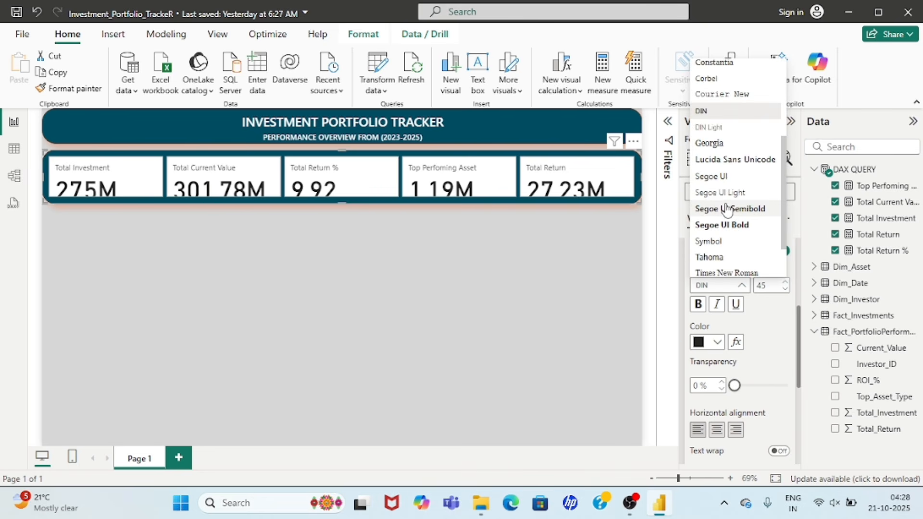
left_click(727, 209)
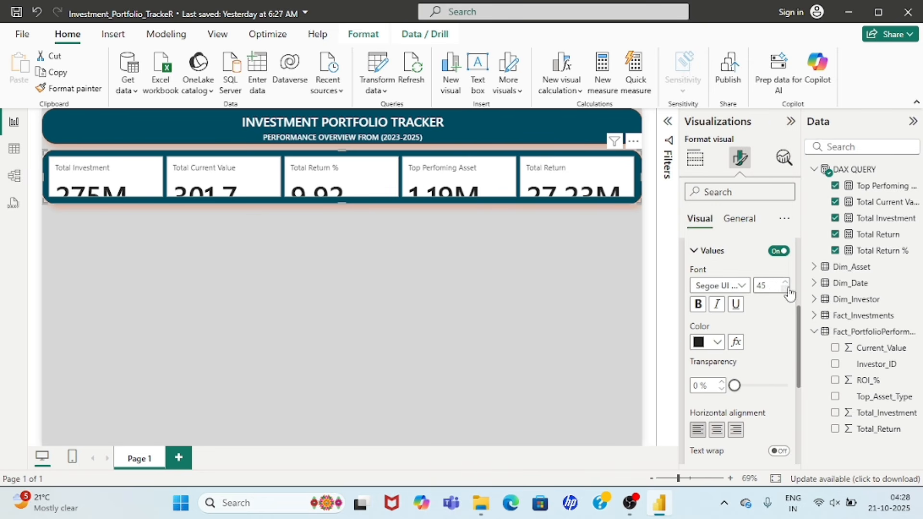
double_click(764, 285)
type("20")
key("Return")
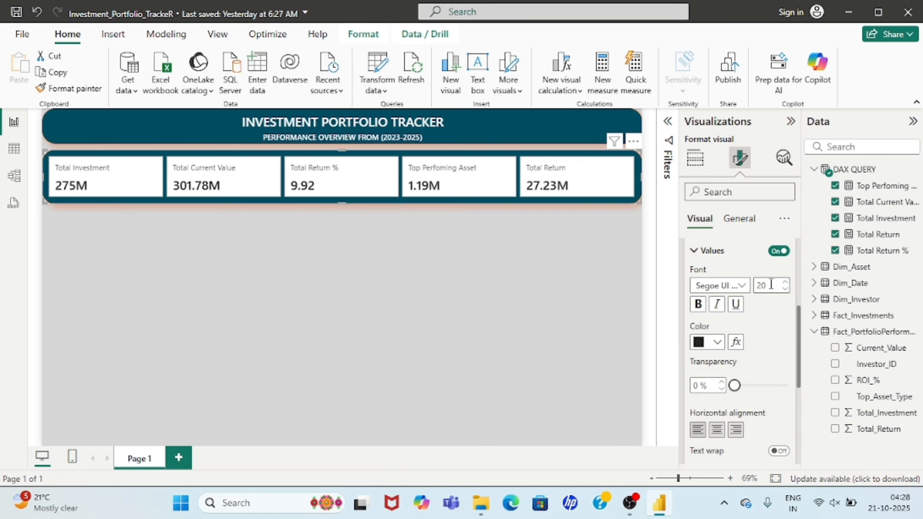
- Make the card callout values bold and center them horizontally
left_click(698, 304)
scroll(759, 326, "down", 2)
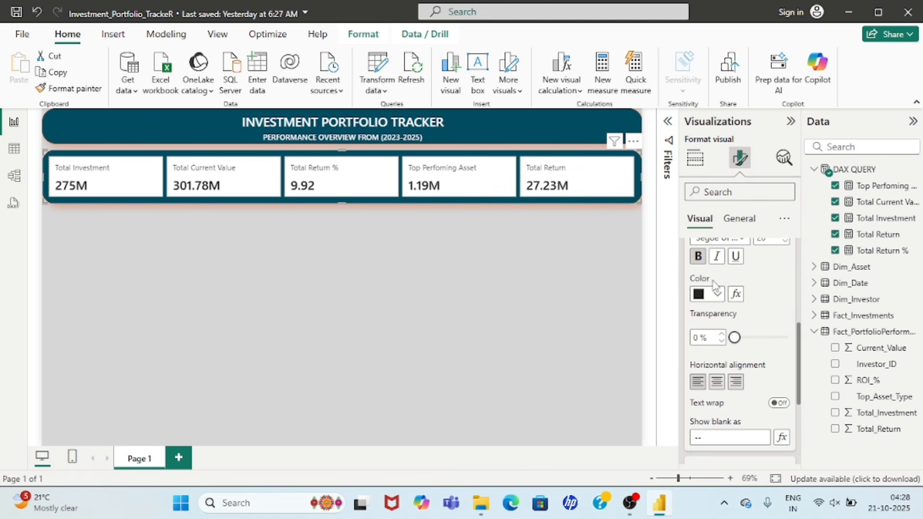
scroll(744, 311, "down", 3)
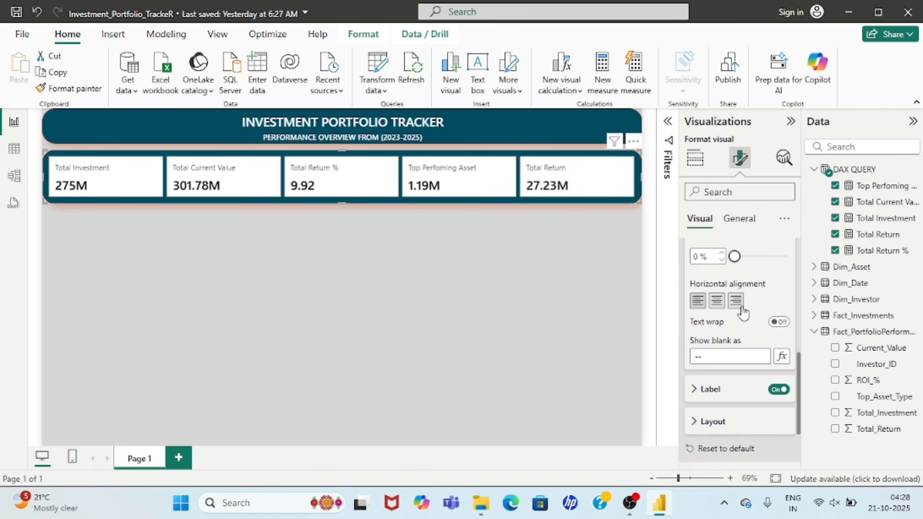
left_click(717, 300)
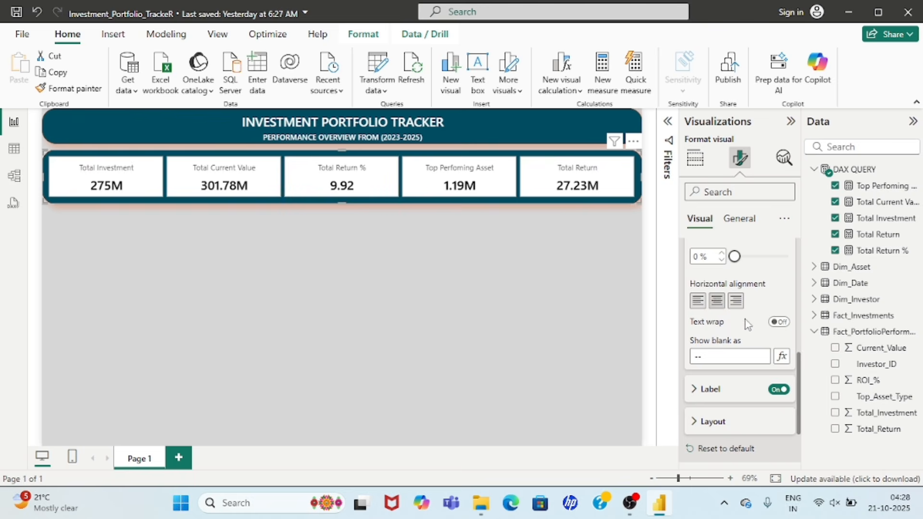
- Format the card labels in a bold black Segoe UI font at size 13
scroll(747, 323, "down", 3)
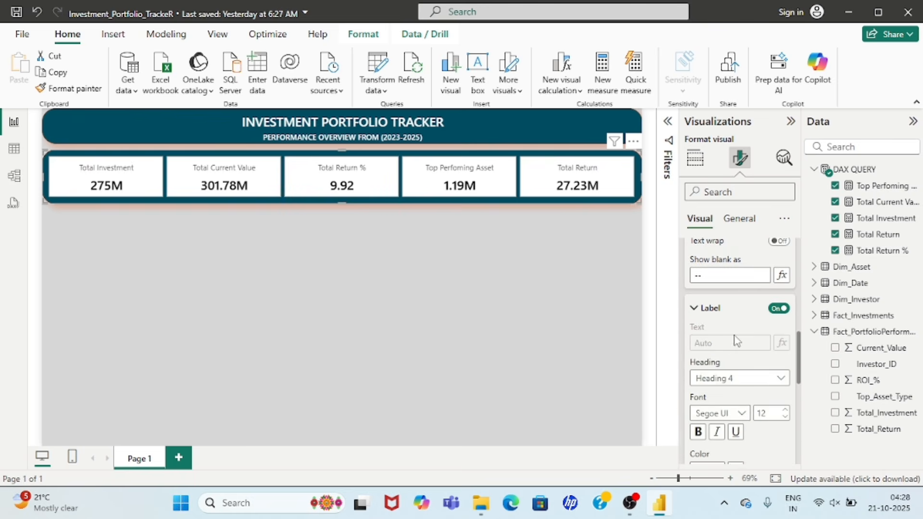
scroll(734, 340, "down", 3)
left_click(730, 273)
left_click(748, 195)
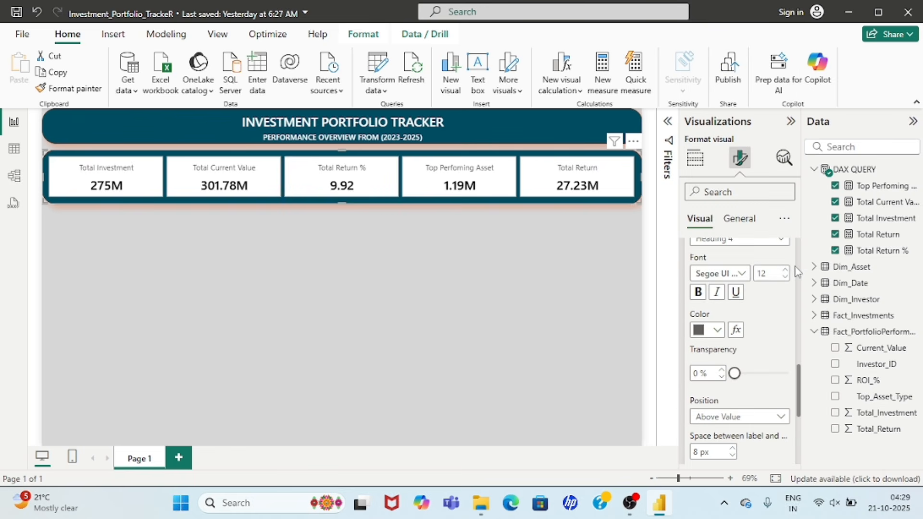
left_click(771, 274)
type("15")
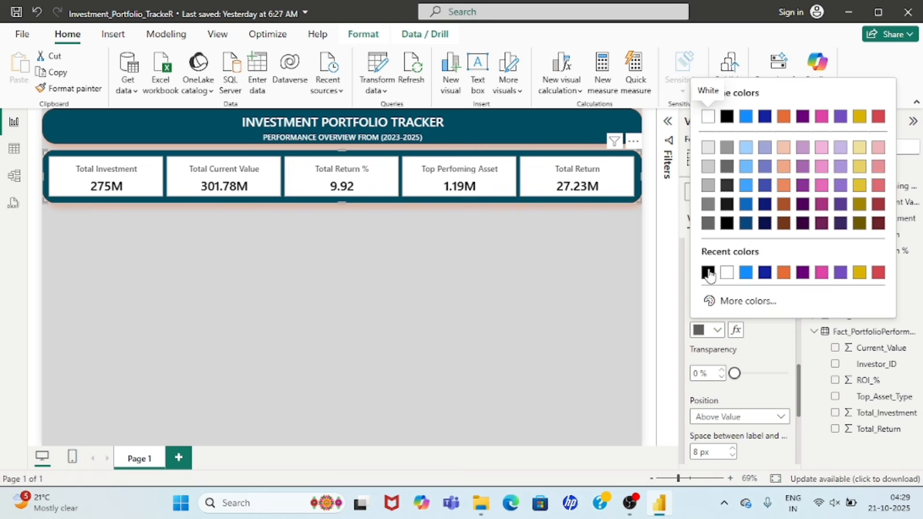
left_click(708, 272)
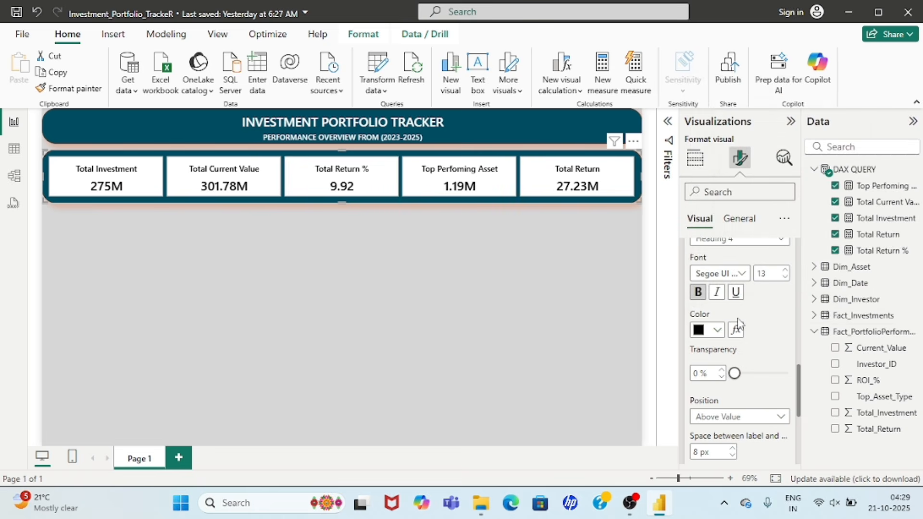
- Change the shape of all cards to Rounded Rectangle
scroll(739, 323, "down", 10)
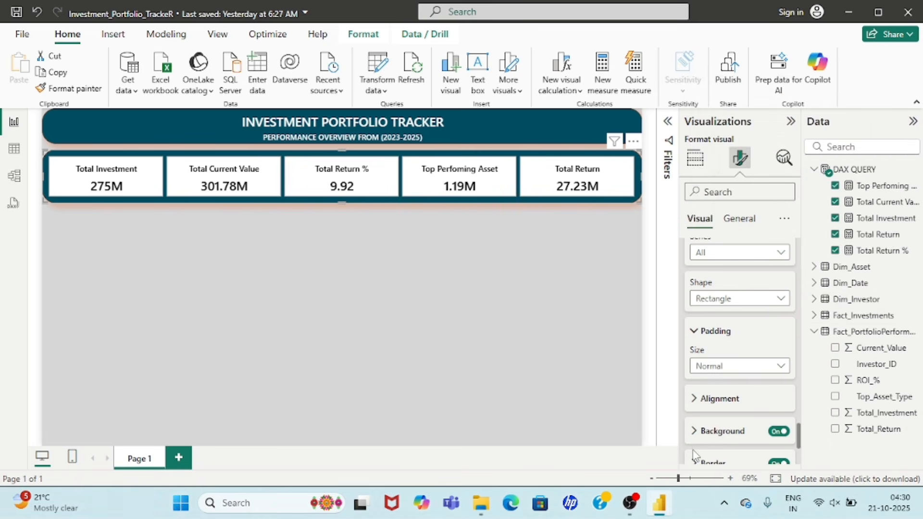
left_click(759, 306)
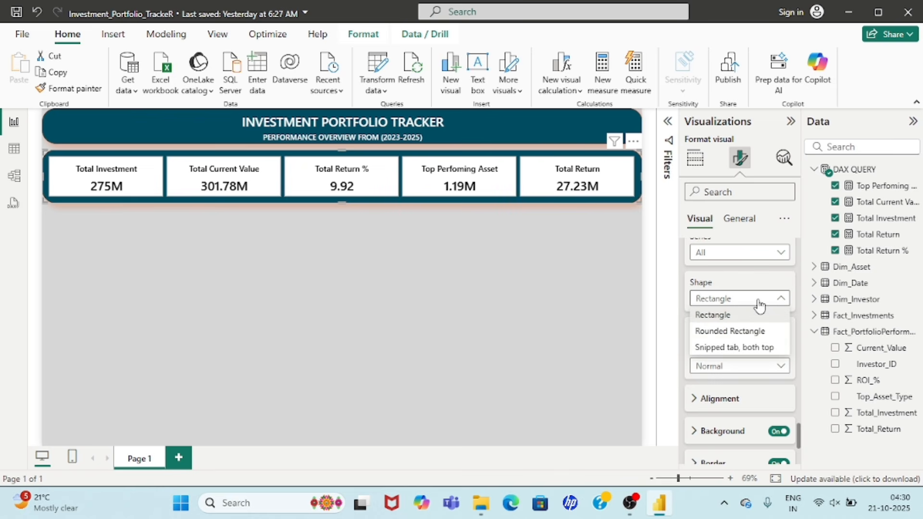
left_click(744, 332)
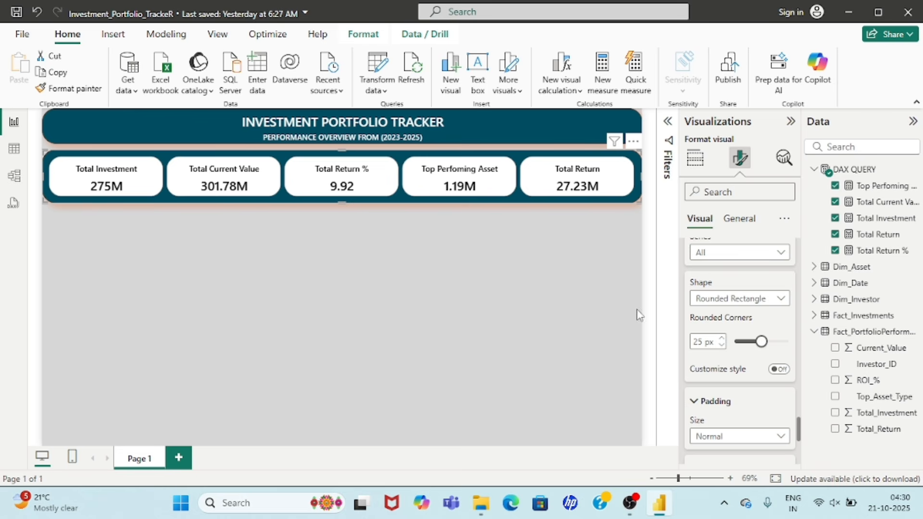
- Give all cards a golden yellow background color and deselect the visual
scroll(731, 374, "down", 1)
scroll(730, 375, "down", 3)
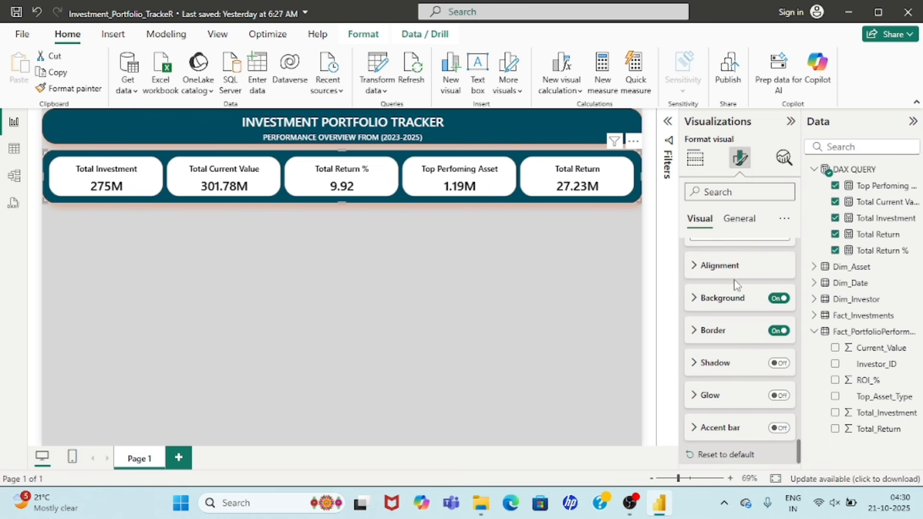
left_click(694, 267)
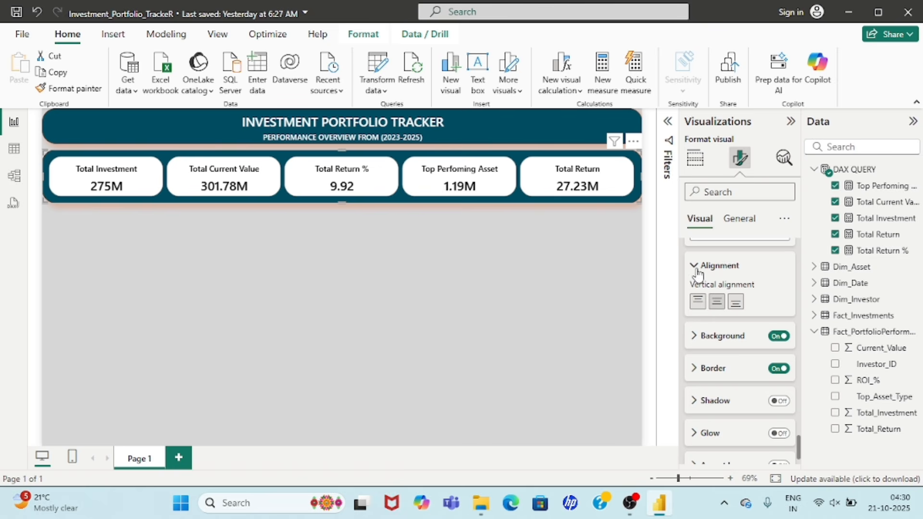
left_click(699, 338)
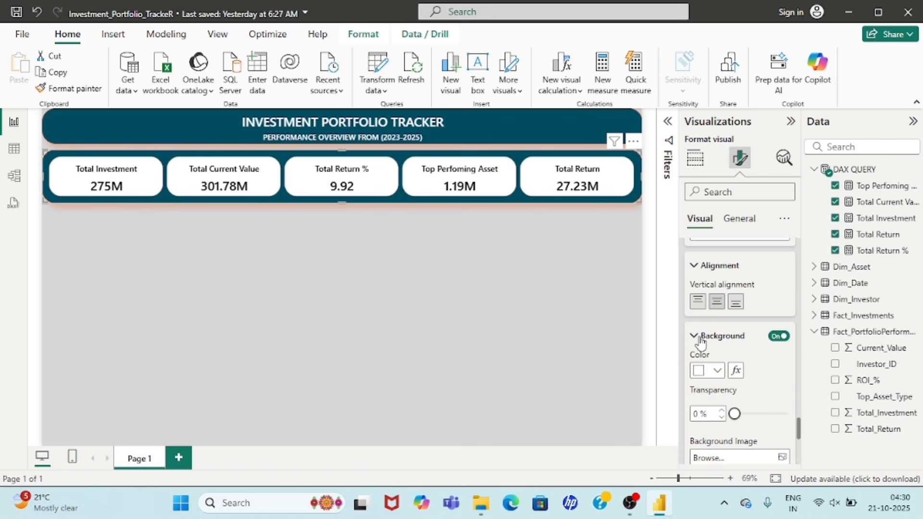
scroll(731, 357, "down", 1)
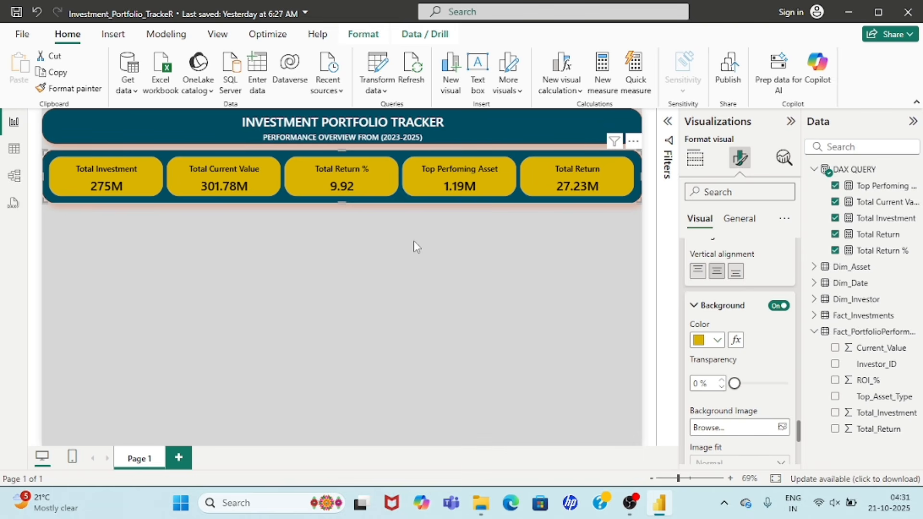
left_click(417, 247)
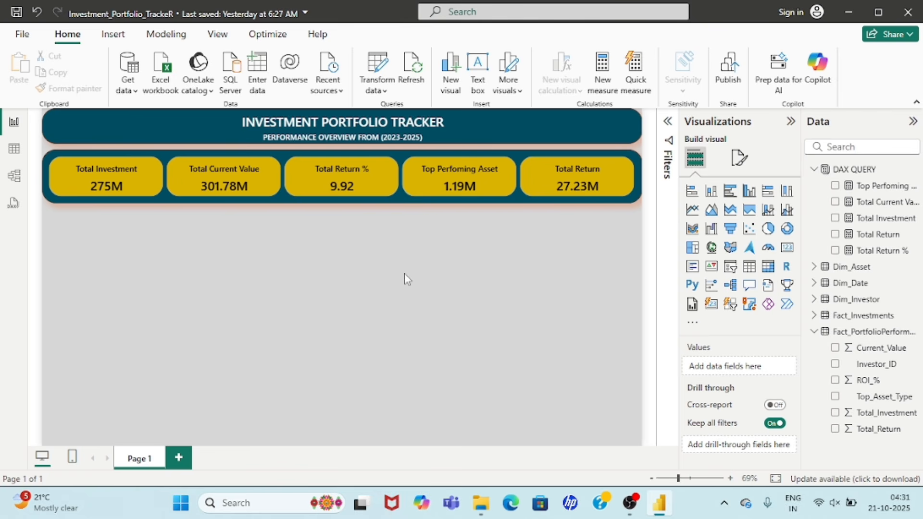
- Insert a pie chart showing Total Current Value by Asset_Type from the Dim_Asset table
left_click(768, 229)
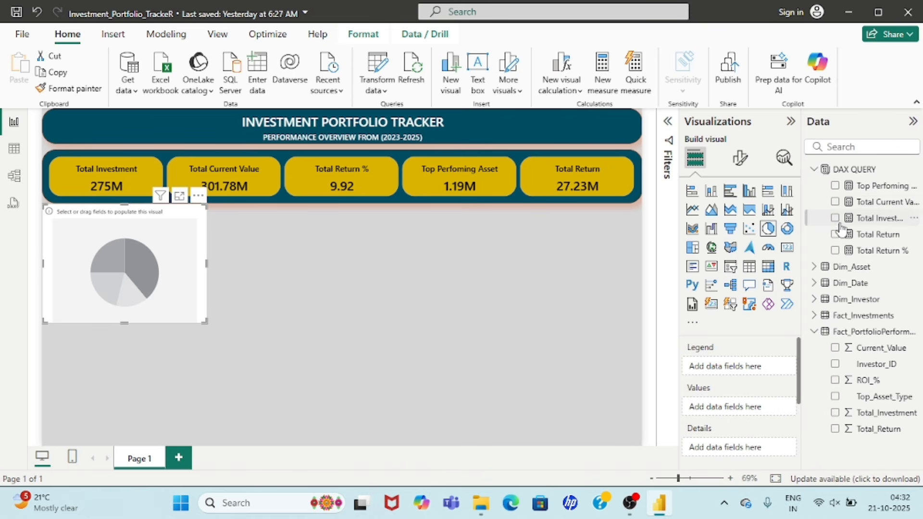
left_click(835, 202)
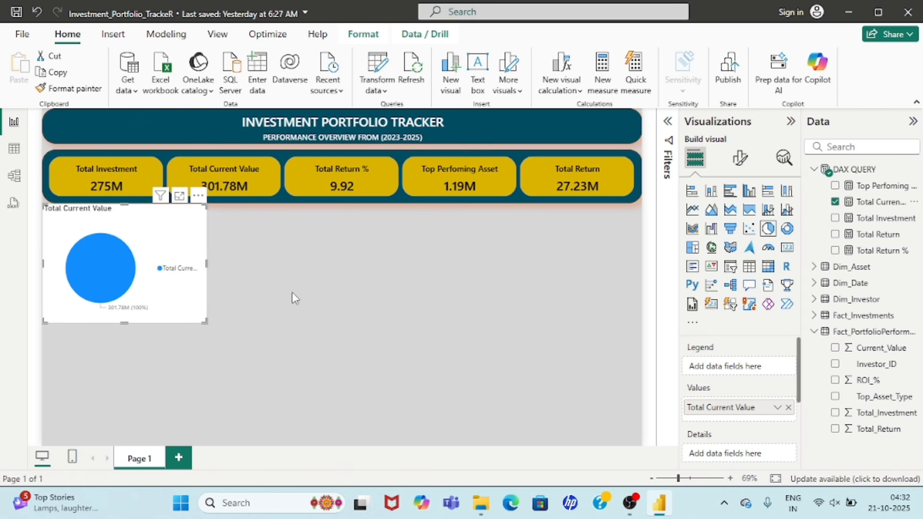
left_click(814, 332)
left_click(814, 267)
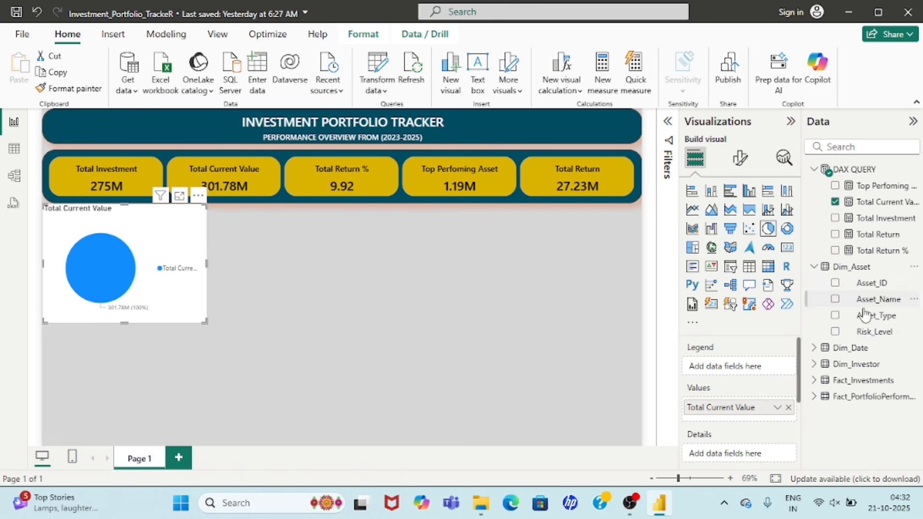
left_click(836, 316)
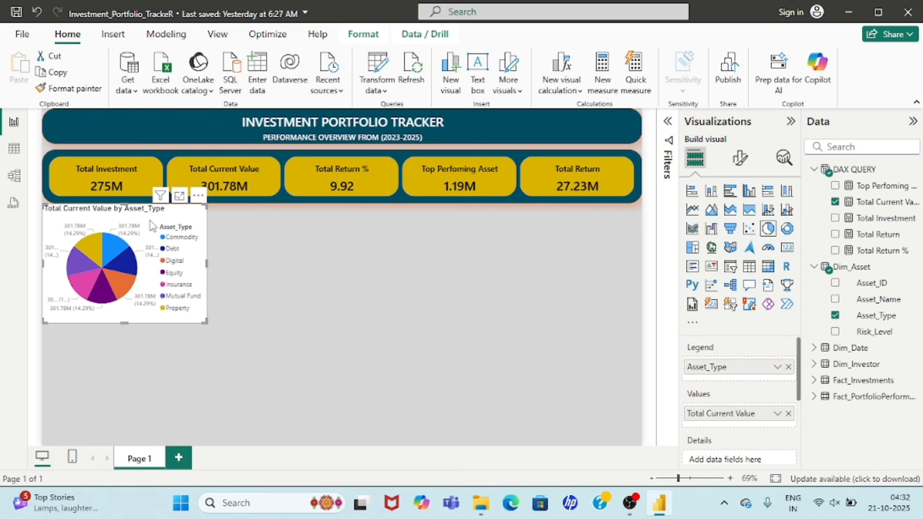
- Copy the KPI card visual's formatting onto the Total Current Value by Asset_Type pie chart with Format Painter
left_click(51, 157)
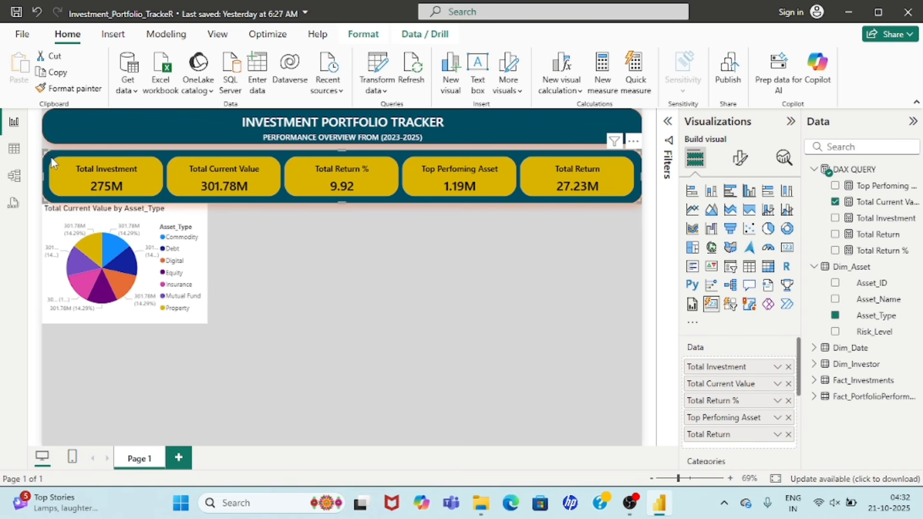
left_click(71, 89)
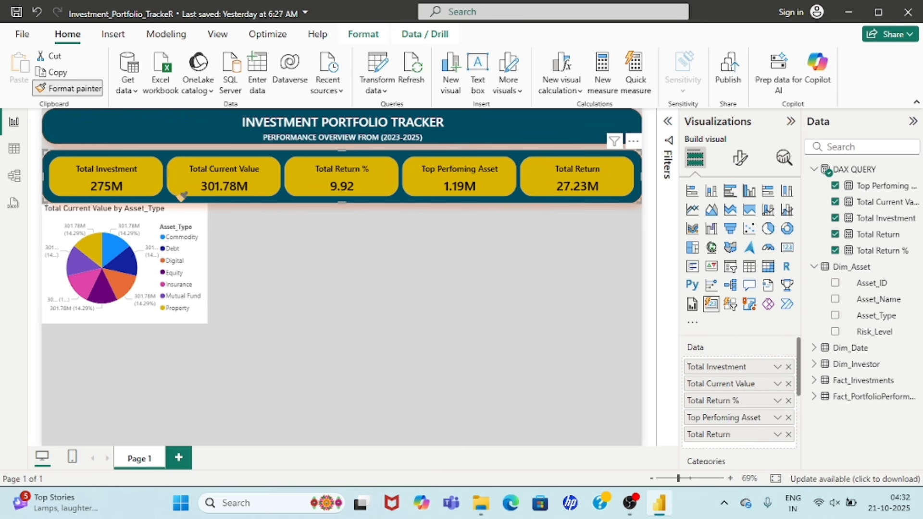
left_click(174, 214)
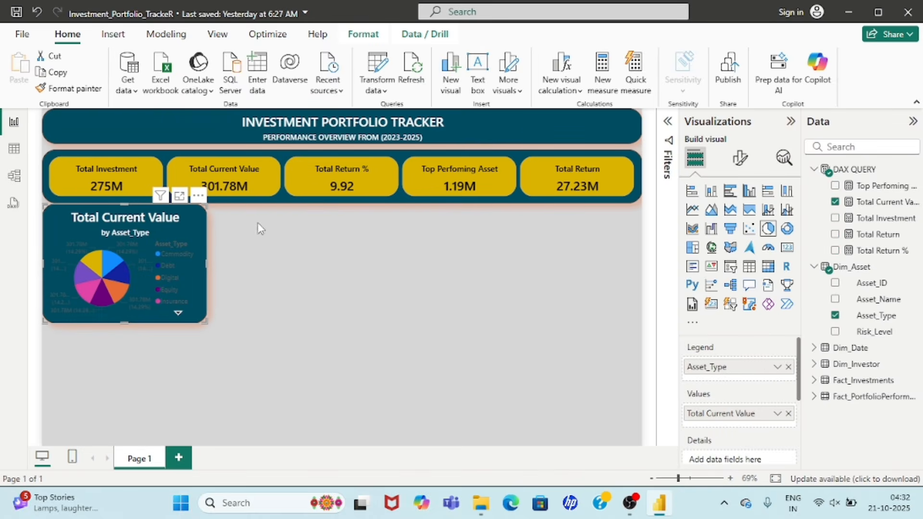
- Set the pie chart's legend text to size 9 and color it white
left_click(741, 158)
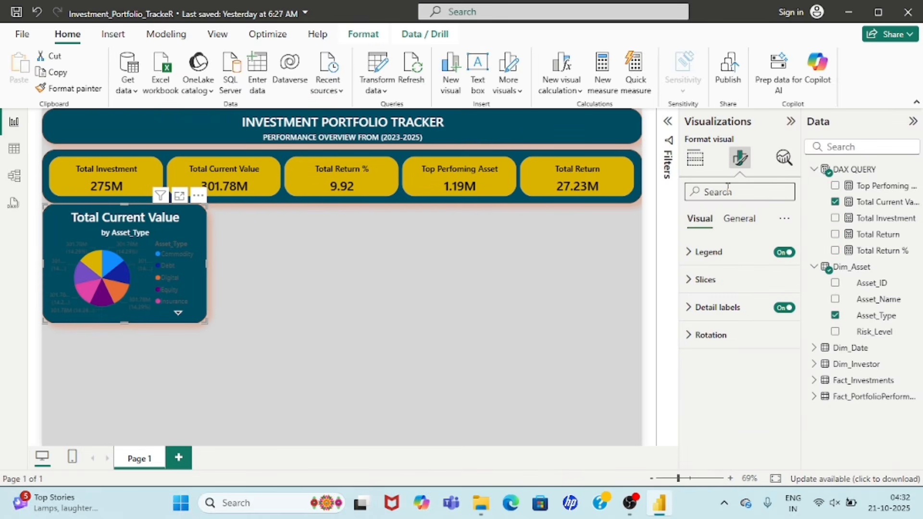
left_click(695, 260)
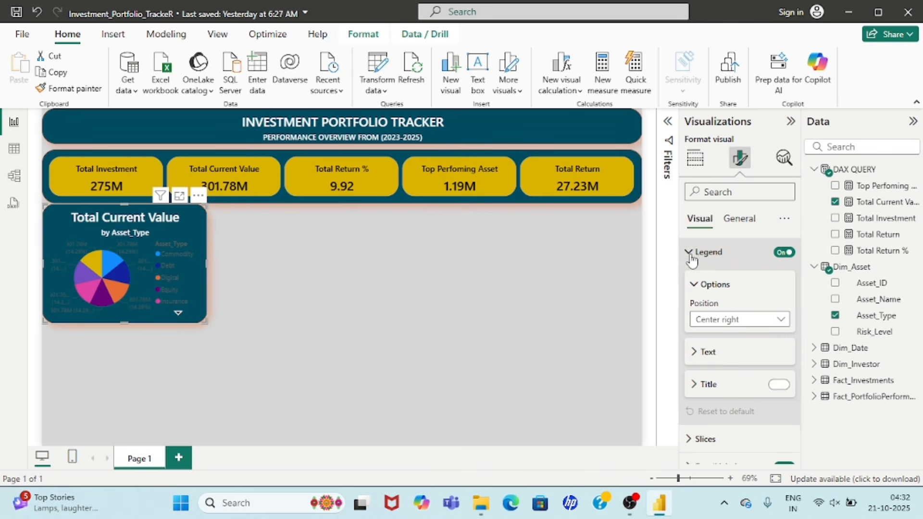
scroll(733, 294, "down", 1)
left_click(732, 301)
scroll(735, 289, "down", 1)
left_click(766, 284)
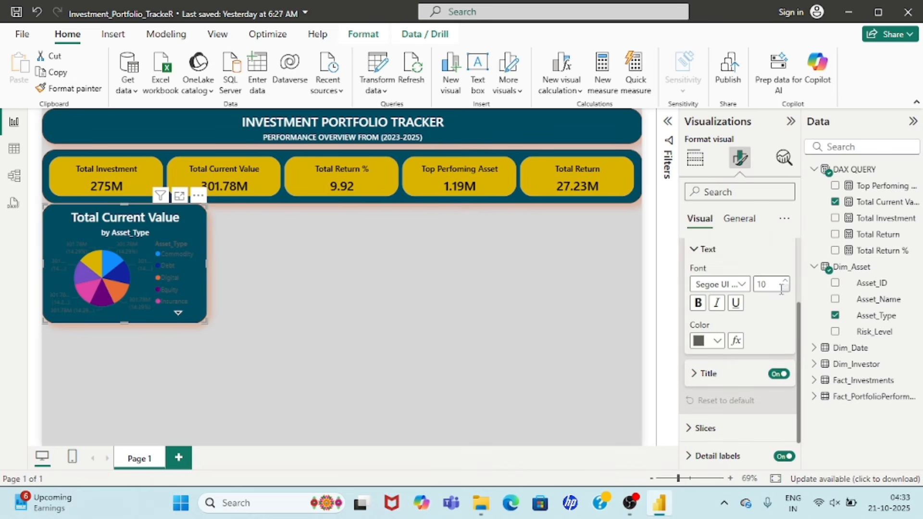
double_click(766, 283)
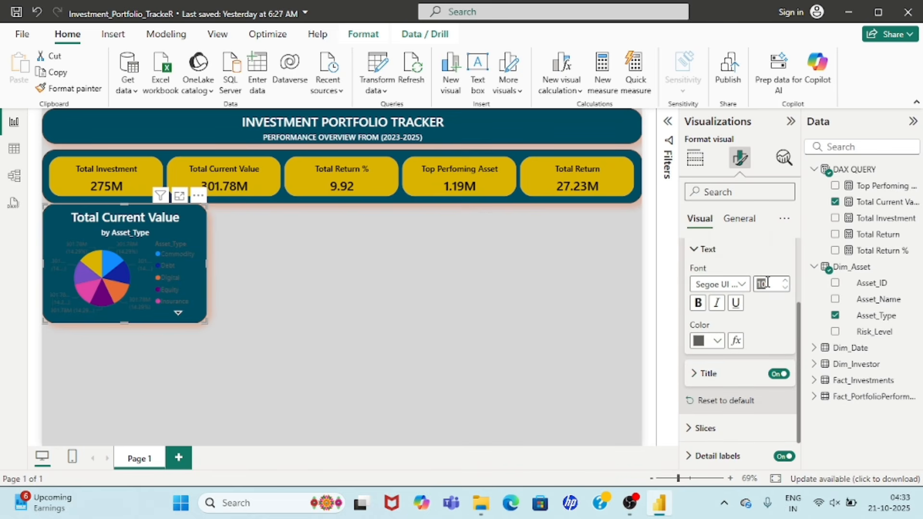
type("9")
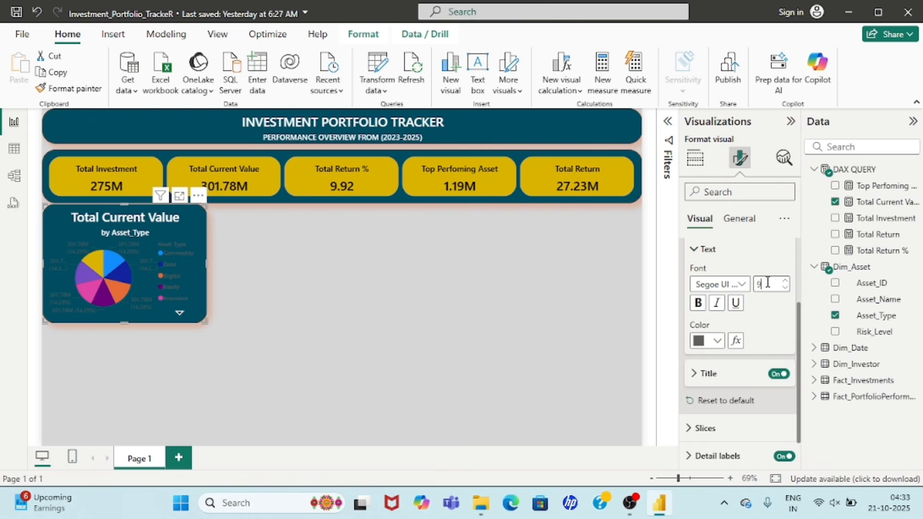
left_click(717, 340)
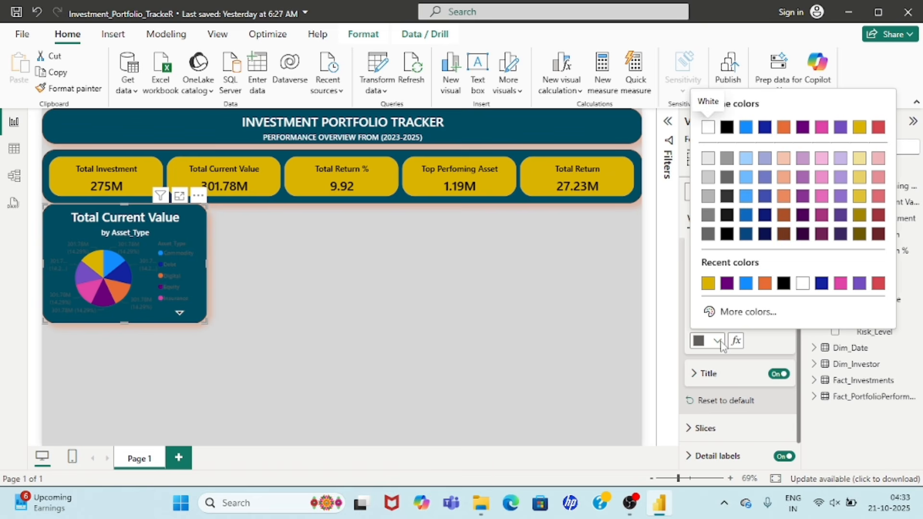
left_click(809, 285)
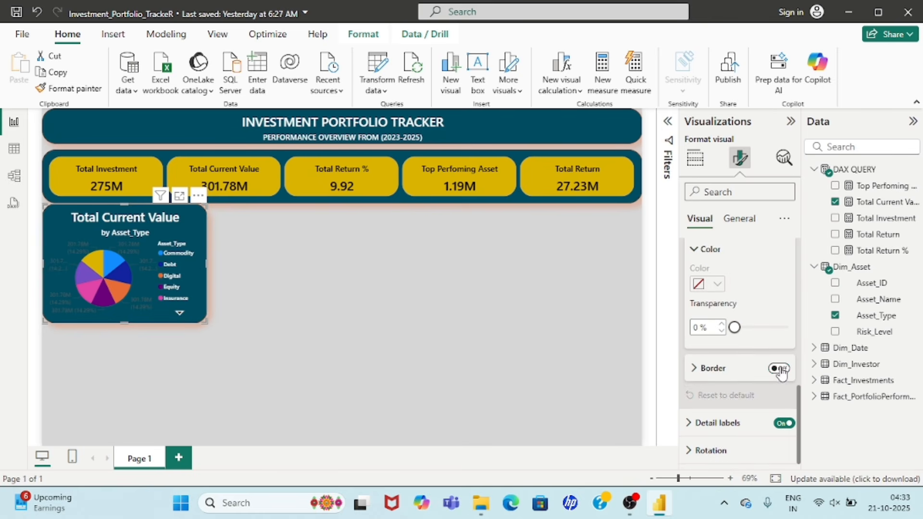
- Turn on the border for the pie chart's slices and color it orange
left_click(778, 369)
left_click(694, 369)
scroll(695, 369, "down", 2)
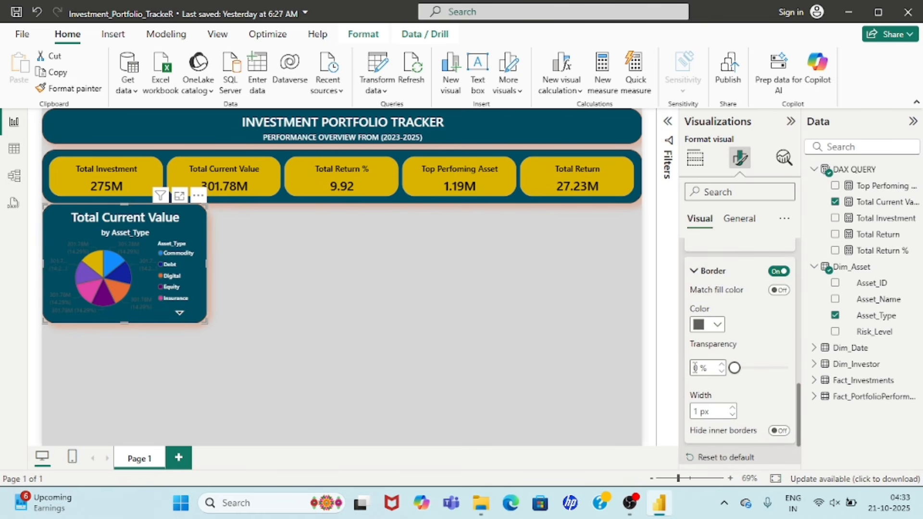
left_click(718, 325)
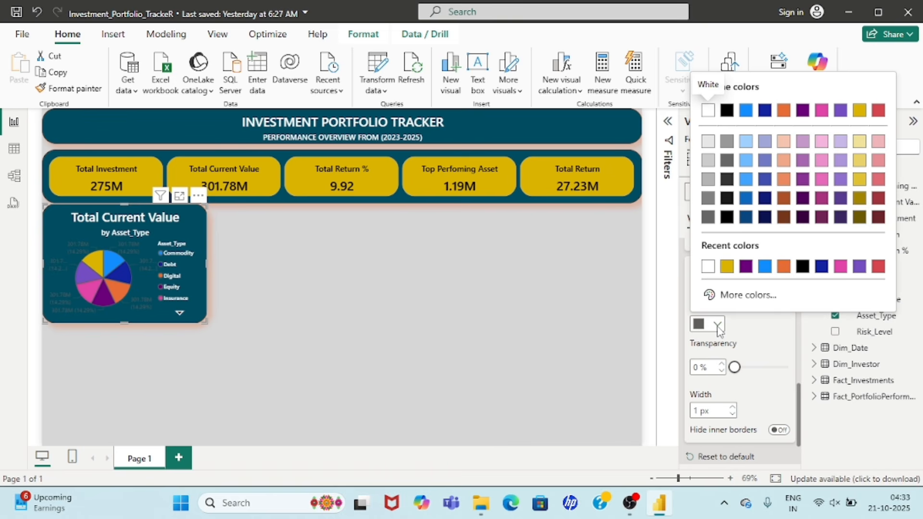
left_click(785, 268)
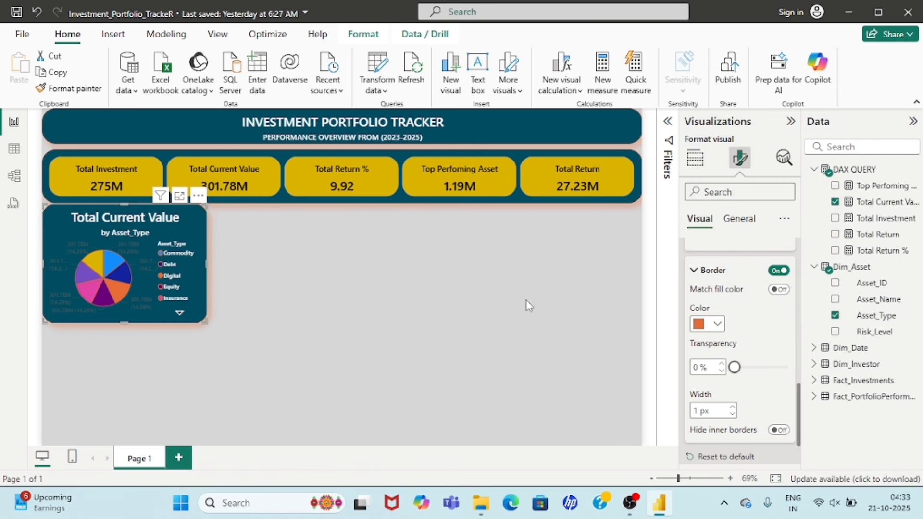
- Show only data values in the pie chart's detail labels, with a heavier Segoe UI font variant in white
scroll(769, 355, "down", 5)
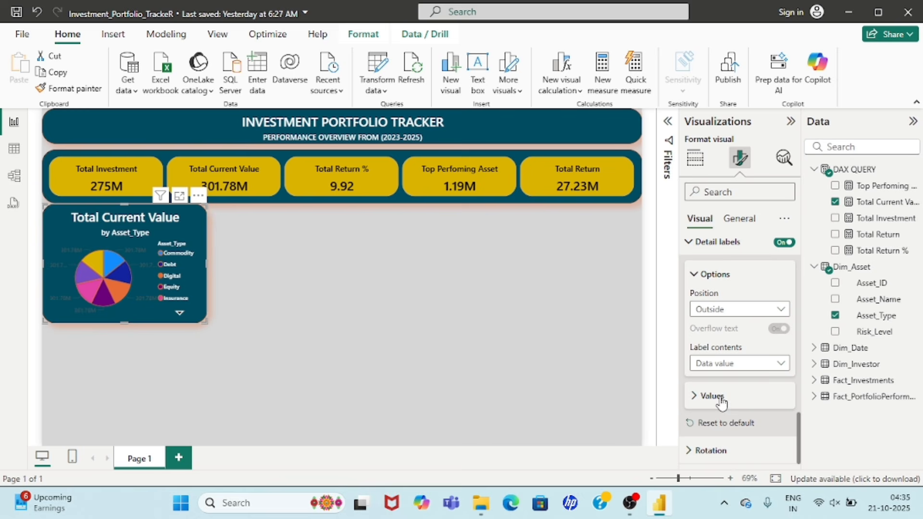
left_click(692, 397)
scroll(694, 401, "down", 4)
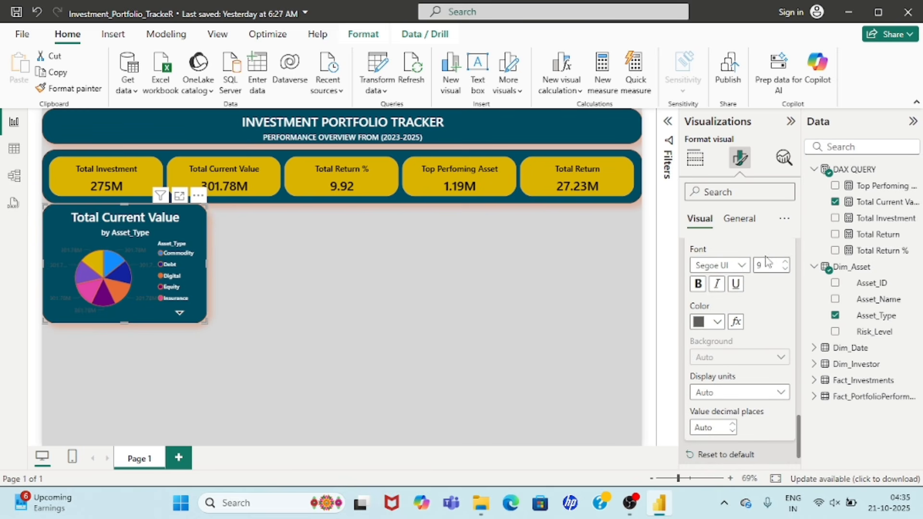
left_click(743, 267)
left_click(736, 188)
left_click(771, 266)
left_click(717, 322)
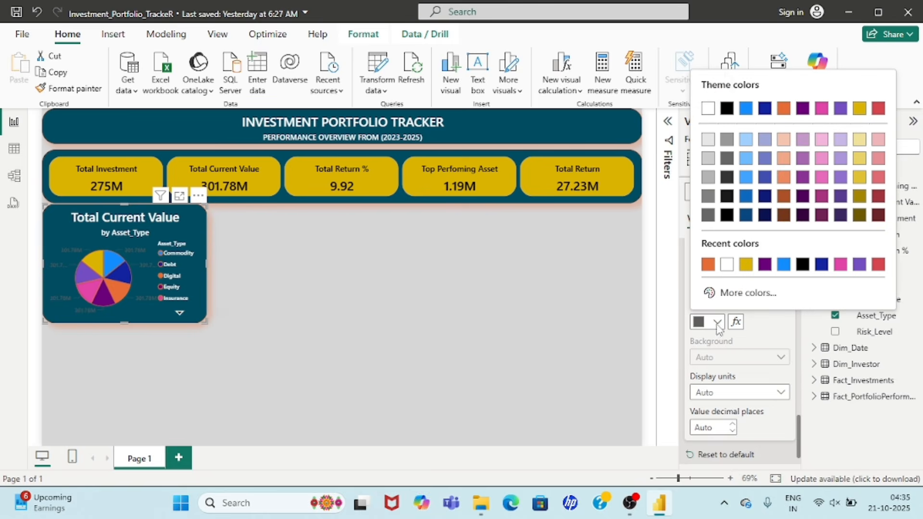
left_click(727, 264)
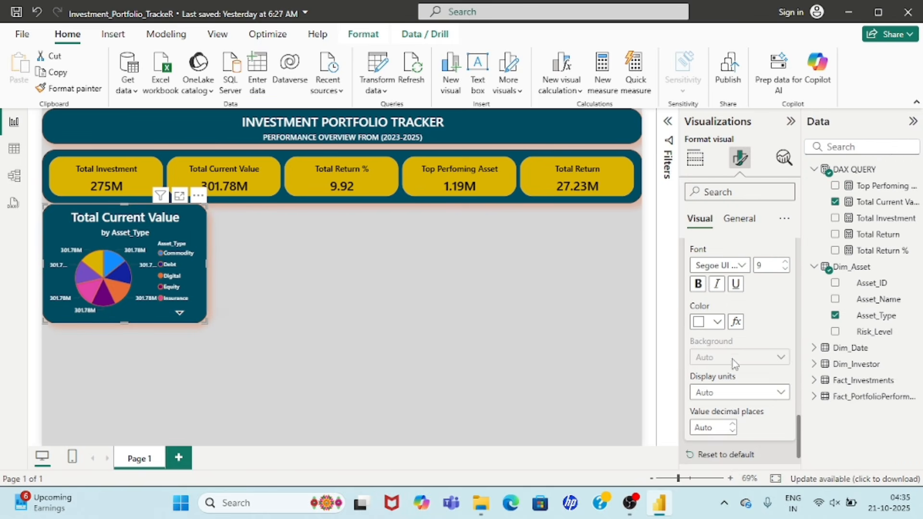
- Set the detail labels' display units to Millions and deselect the pie chart
scroll(743, 383, "down", 1)
left_click(749, 362)
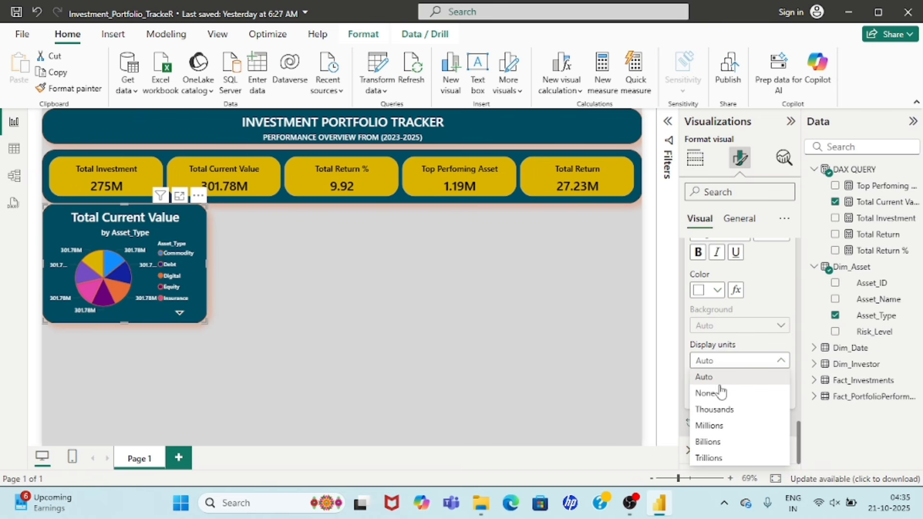
left_click(710, 426)
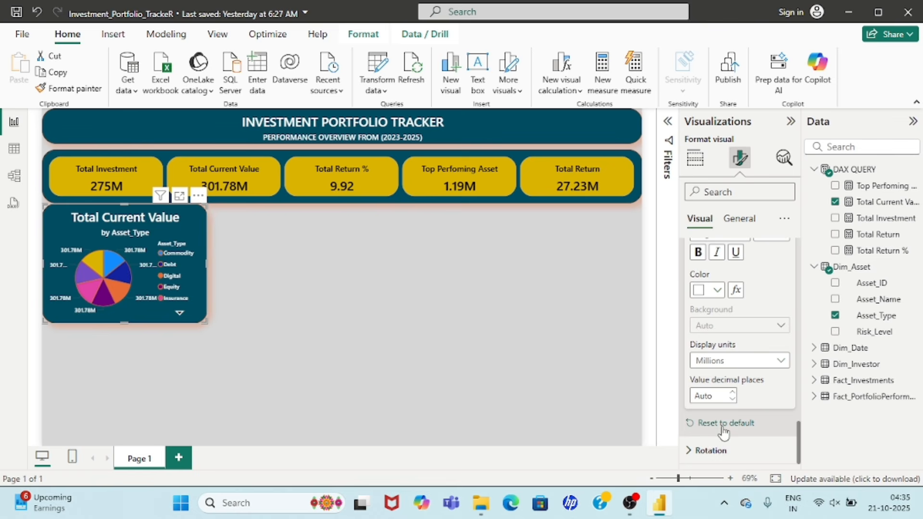
left_click(695, 450)
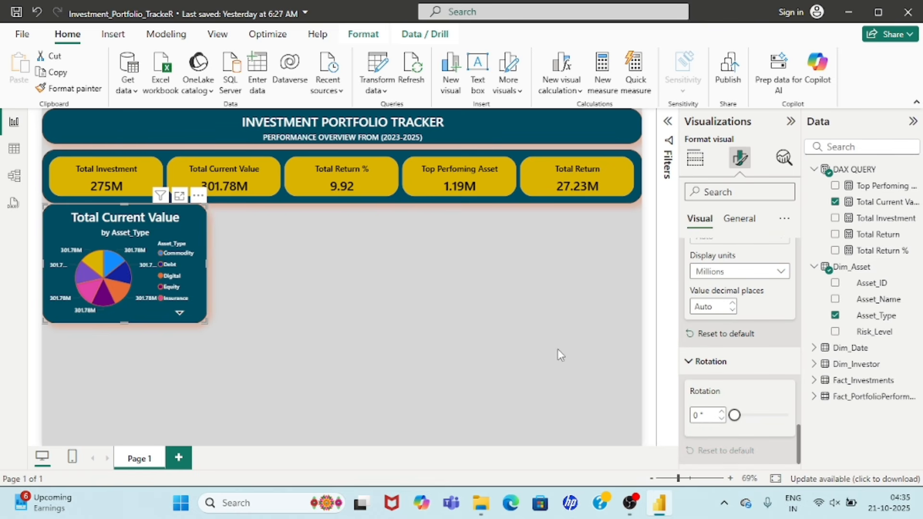
left_click(440, 334)
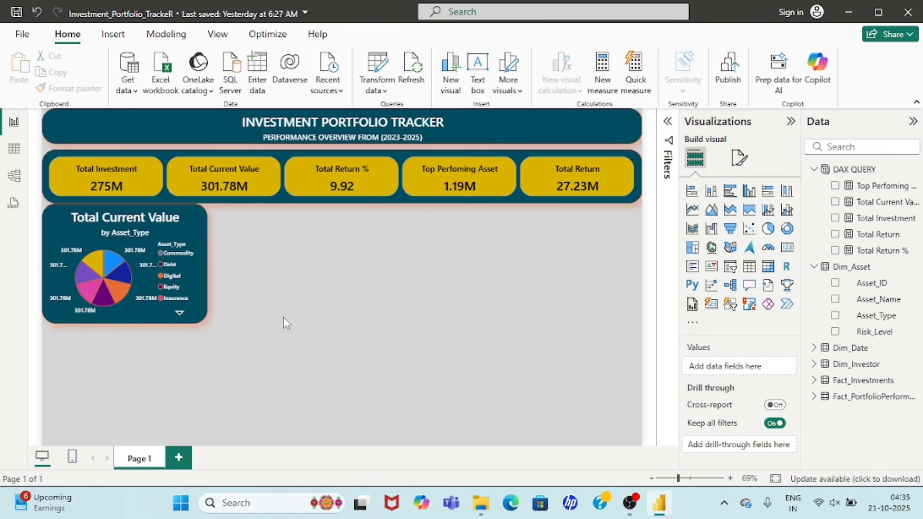
- Set the pie chart's title font size to 12
left_click(179, 228)
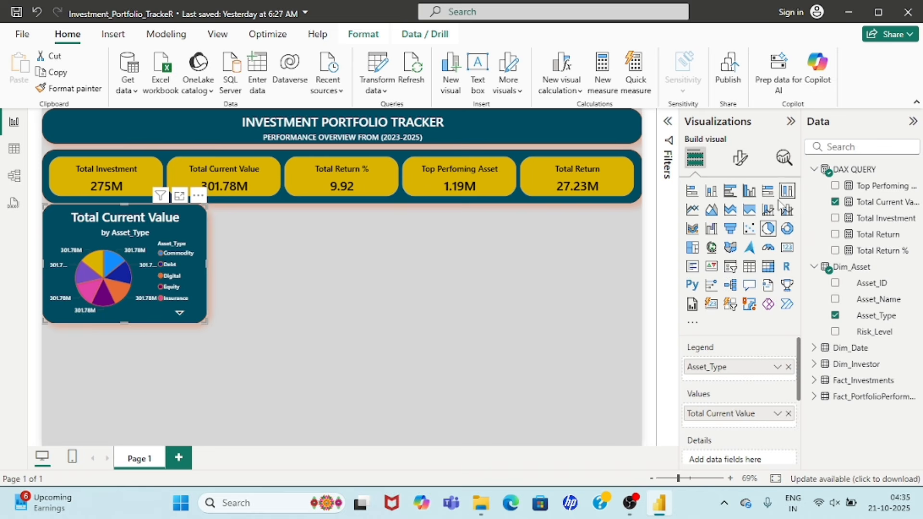
left_click(739, 157)
left_click(741, 219)
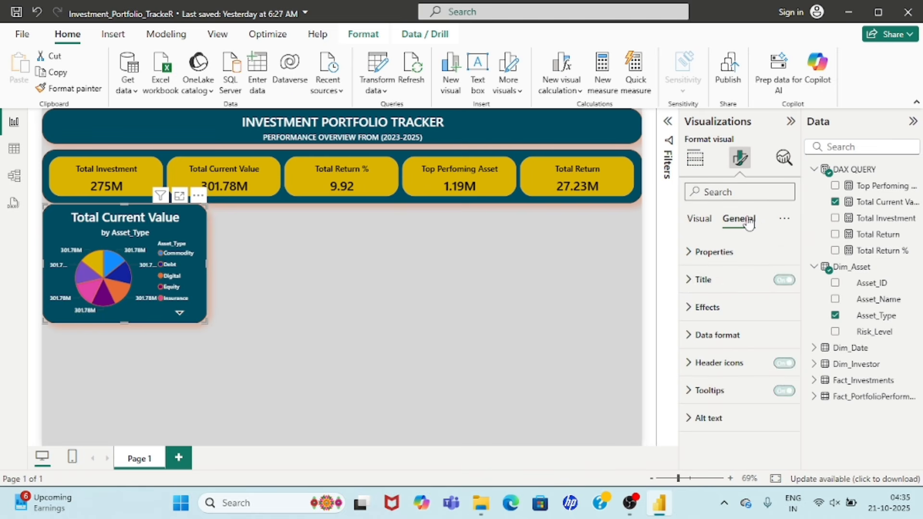
left_click(694, 280)
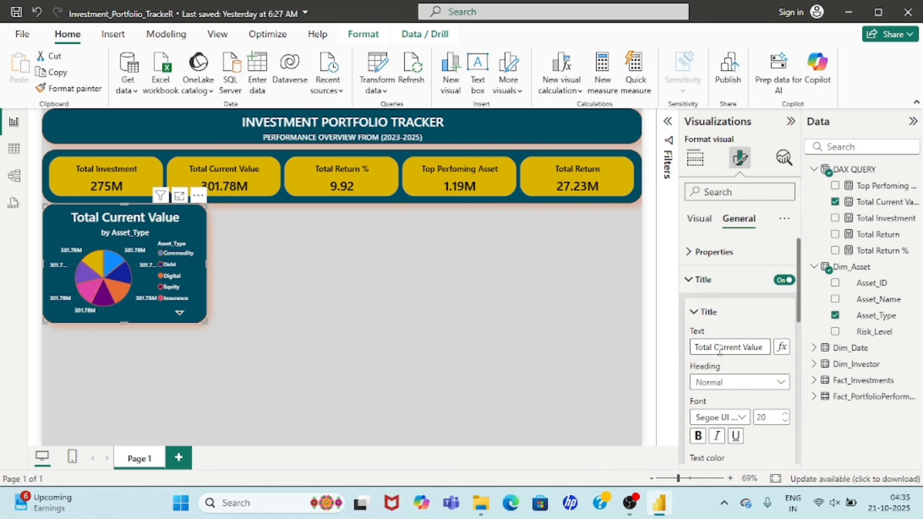
scroll(720, 352, "down", 2)
double_click(779, 346)
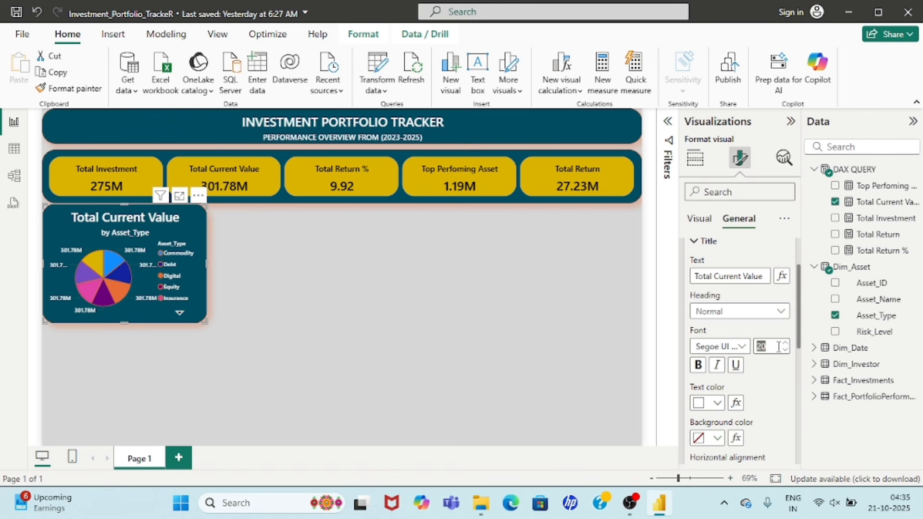
type("12")
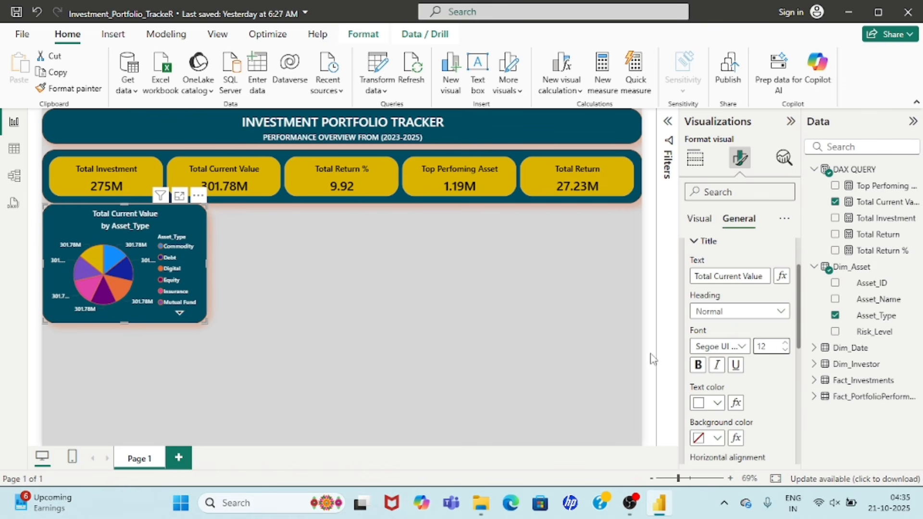
left_click(699, 366)
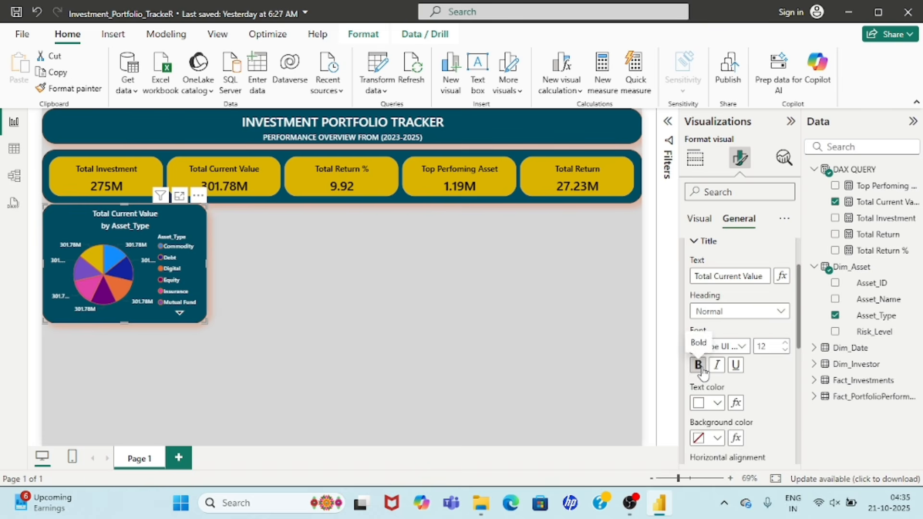
scroll(701, 368, "down", 5)
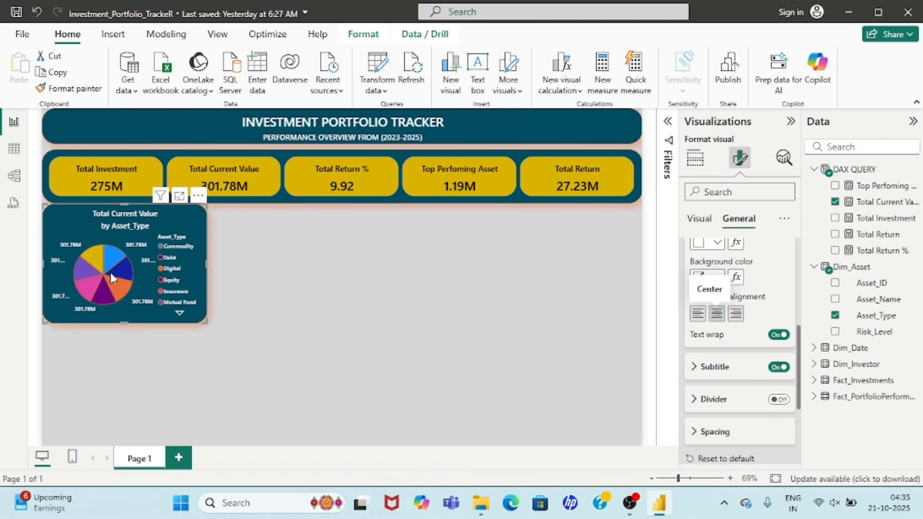
- Duplicate the formatted pie chart and place the copy immediately beside the original under the KPI cards
key("ctrl+c")
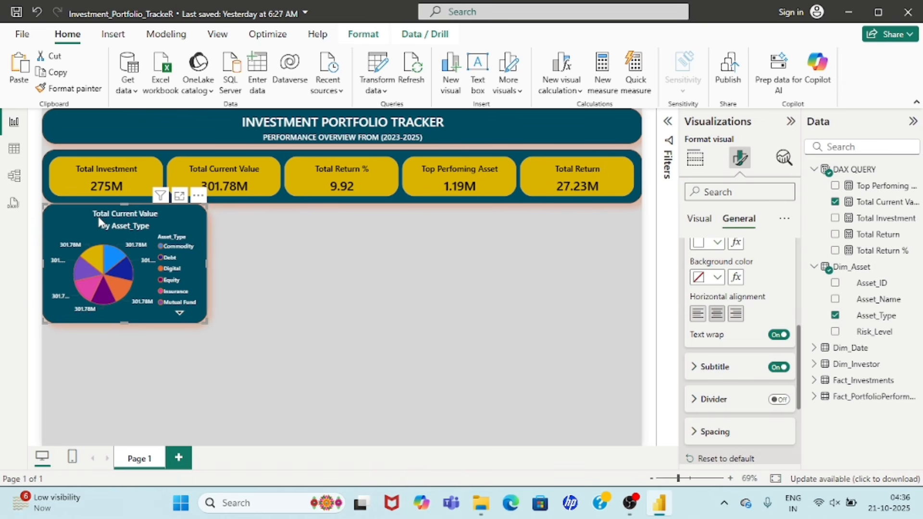
key("ctrl+v")
left_click_drag(108, 215, 275, 211)
- Convert the copied chart to a donut chart and replace Total Current Value with Total Investment
left_click(695, 157)
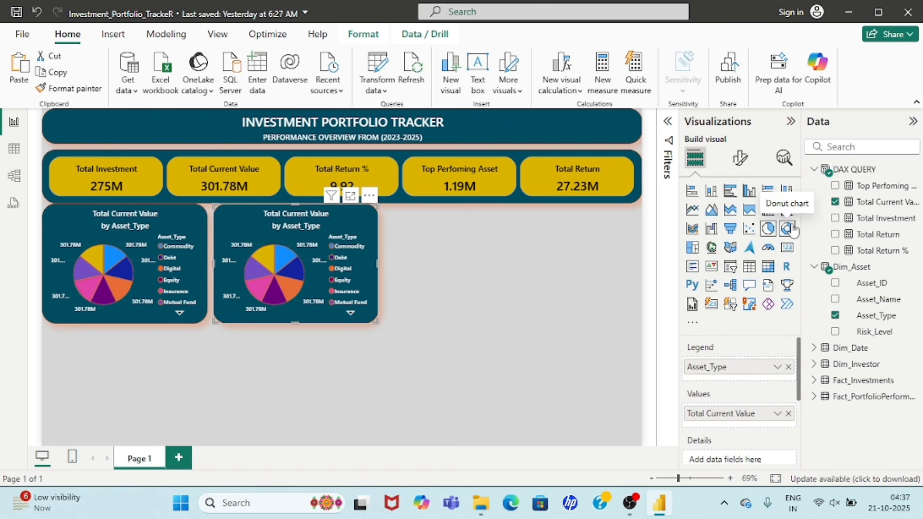
left_click(787, 229)
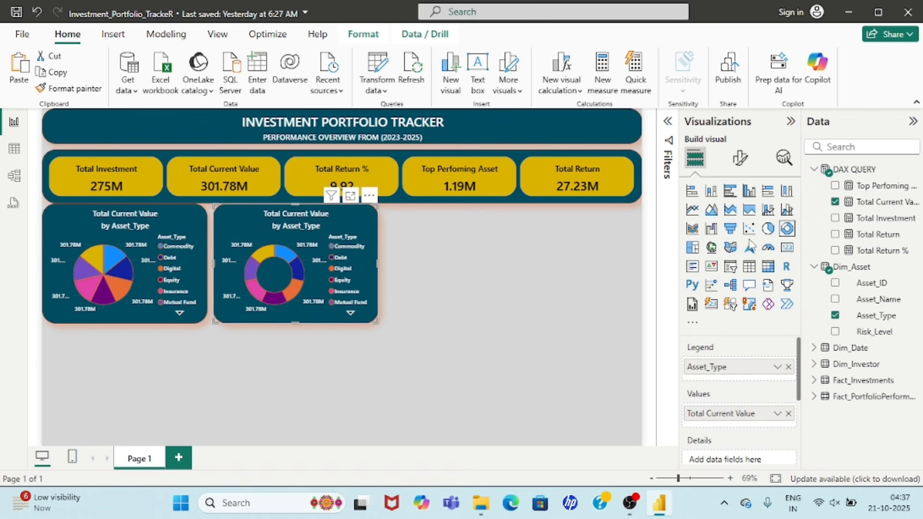
left_click(835, 203)
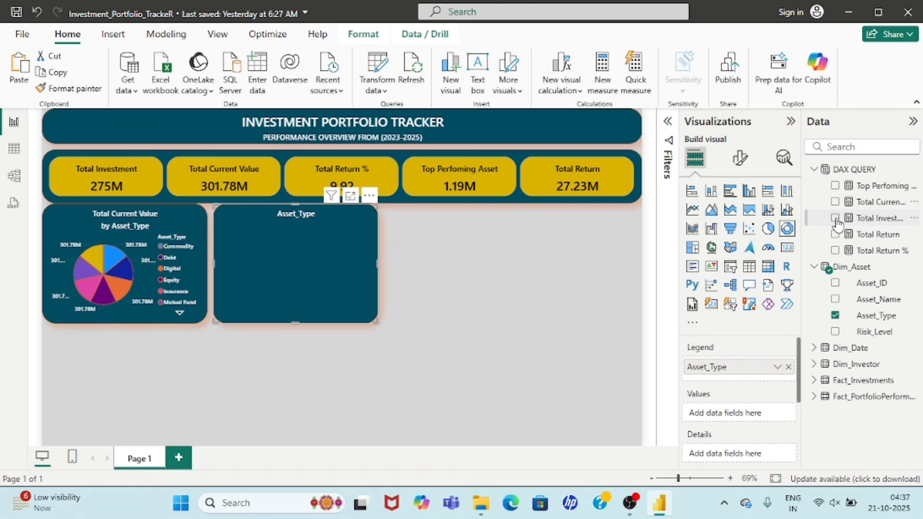
left_click(835, 218)
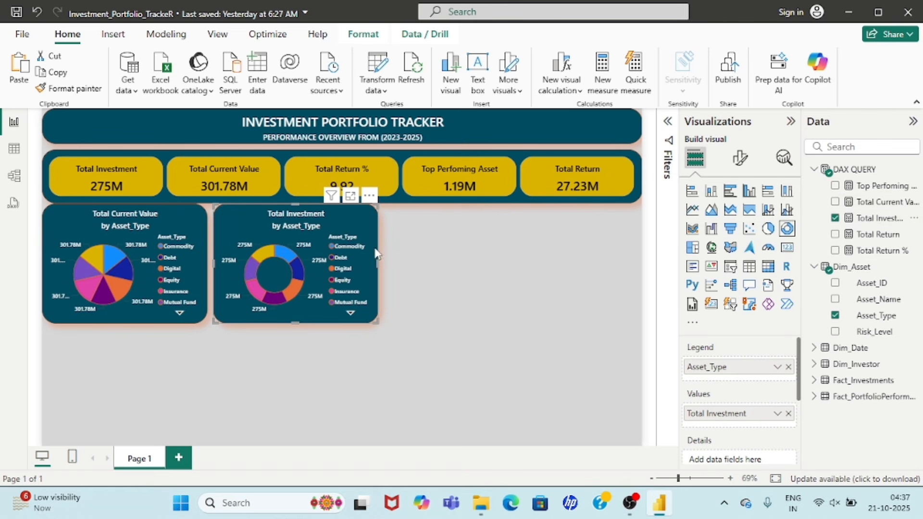
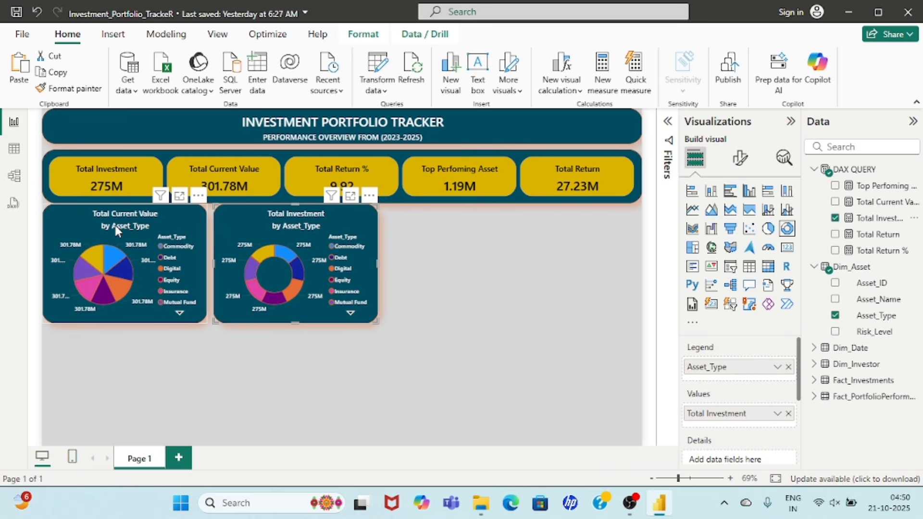
- Swap the two asset-type charts so the Total Investment donut comes first and the Total Current Value pie sits directly beside it
left_click_drag(114, 221, 351, 343)
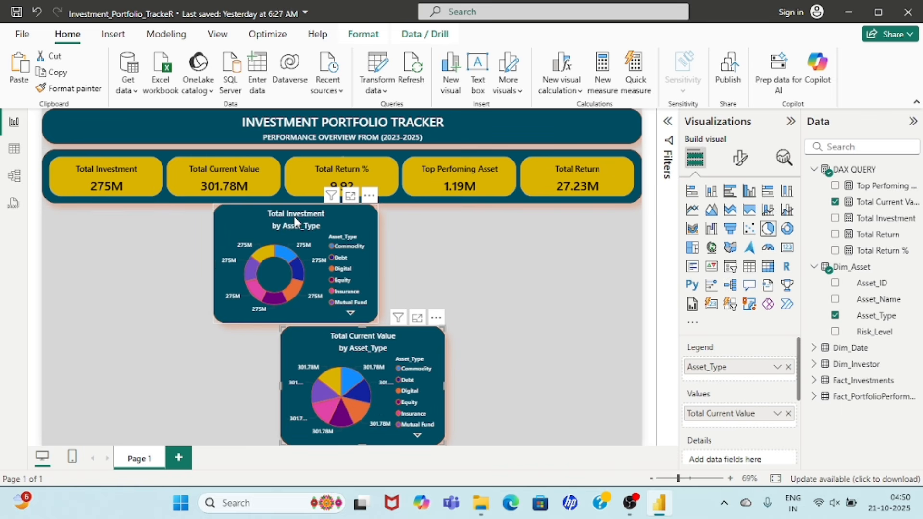
left_click_drag(289, 222, 127, 225)
left_click_drag(361, 339, 290, 221)
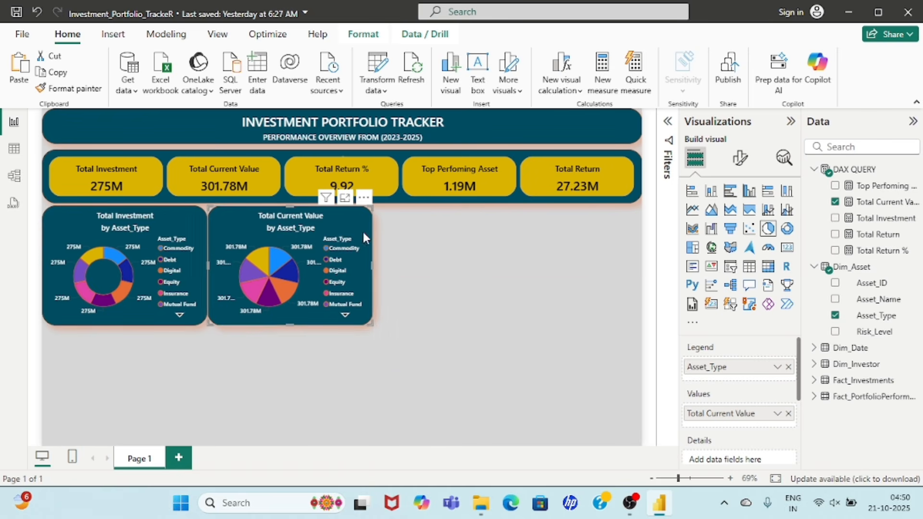
left_click(412, 282)
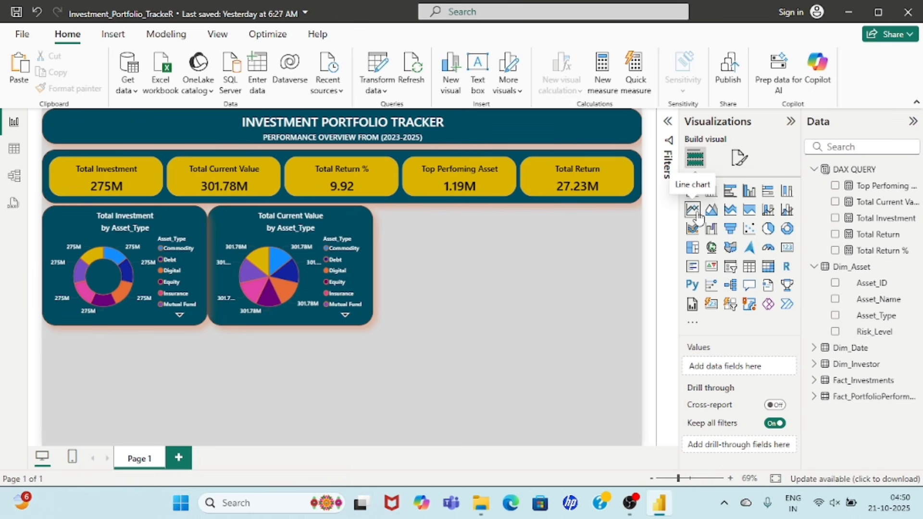
- Duplicate the Total Current Value pie chart into the free space beside it and convert the copy to a line chart
left_click(331, 221)
key("ctrl+c")
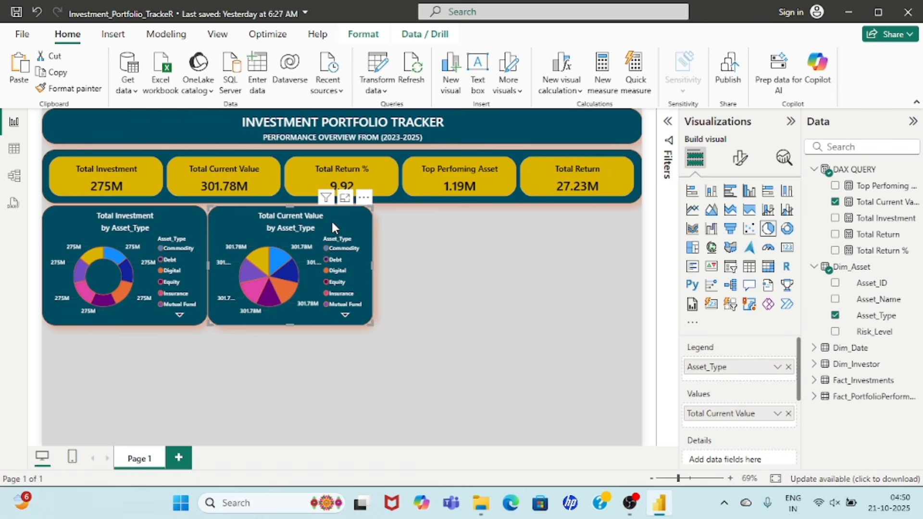
key("ctrl+v")
left_click_drag(283, 220, 445, 212)
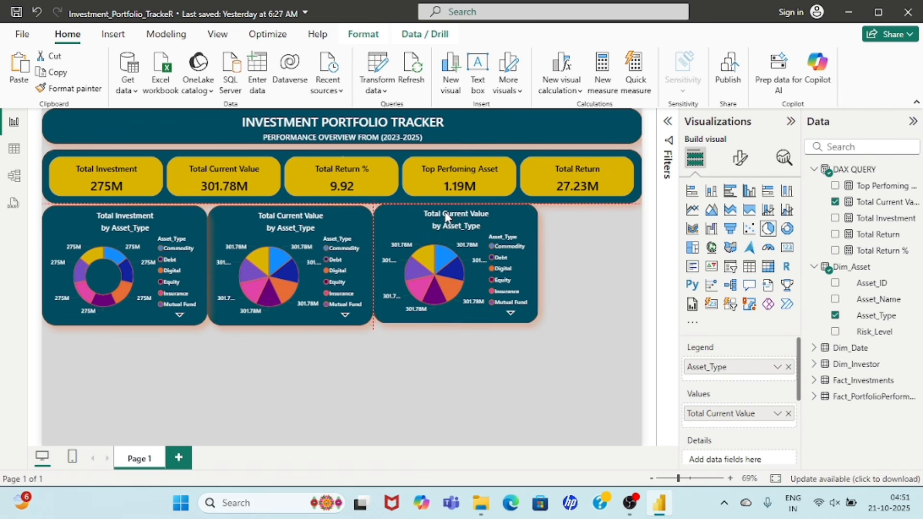
left_click(692, 210)
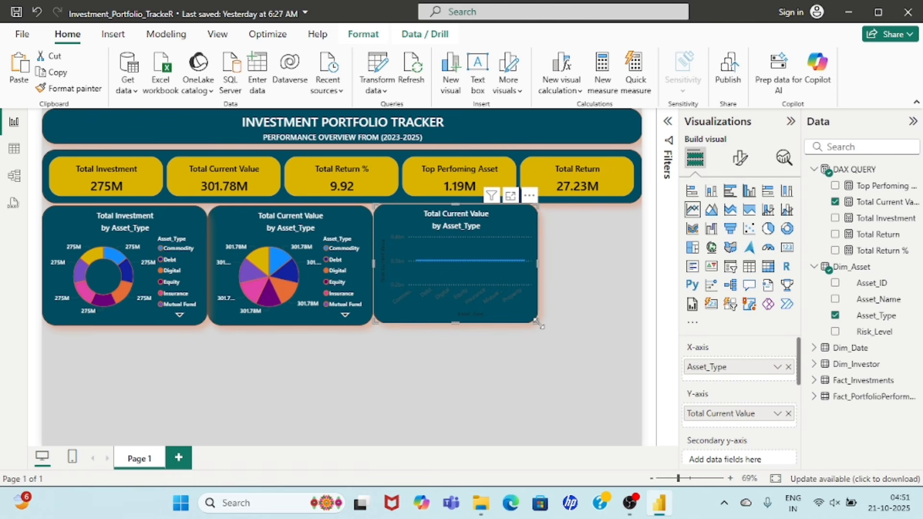
- Widen the line chart to the banner's outer edge and plot Current_Value from Fact_Investments by Month from Dim_Date
left_click_drag(537, 323, 640, 323)
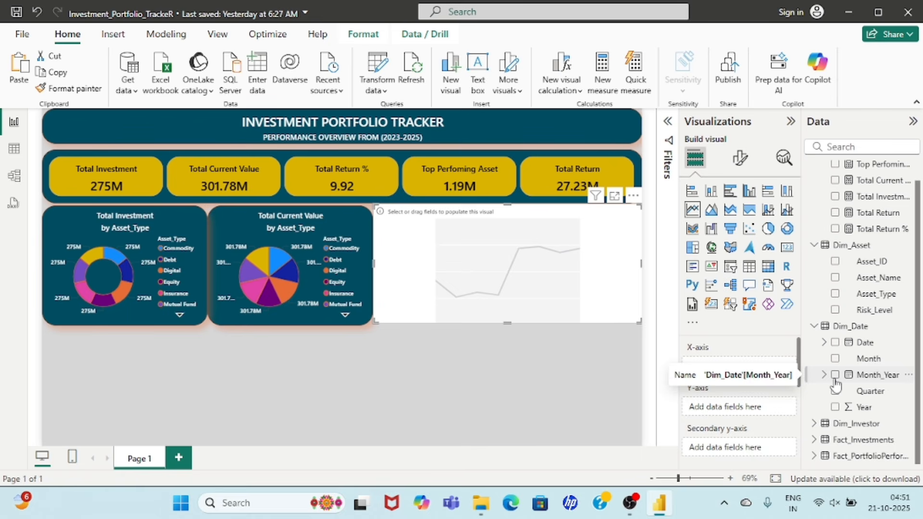
left_click_drag(702, 372, 721, 368)
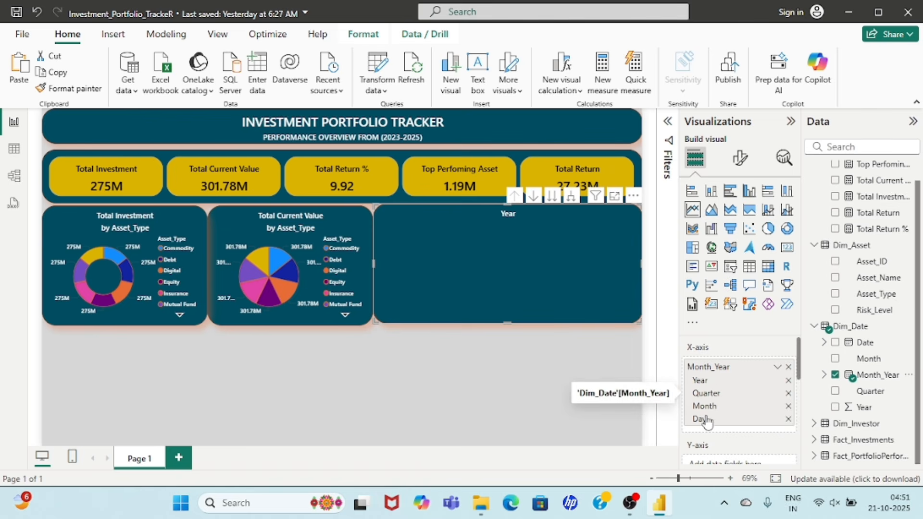
scroll(706, 417, "down", 3)
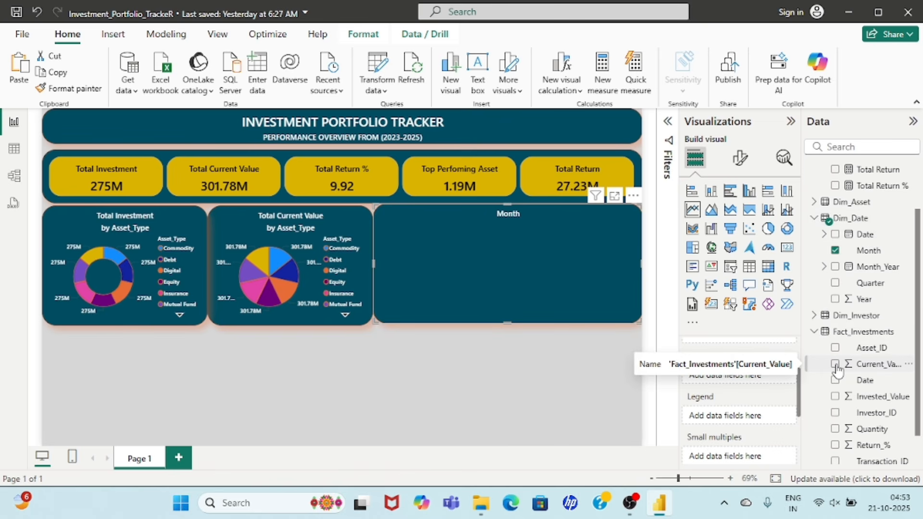
left_click(836, 365)
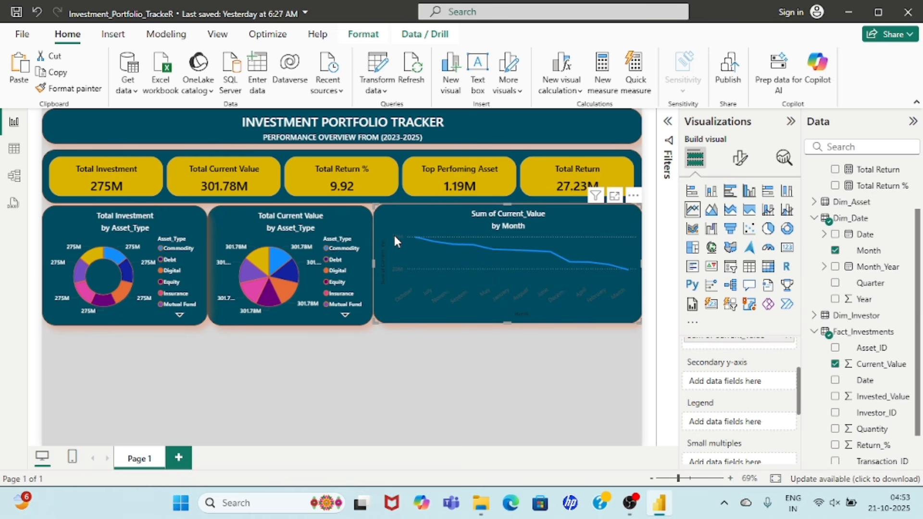
- Format the line chart's X-axis labels in a Segoe UI variant, size 12, bold and white
left_click(740, 161)
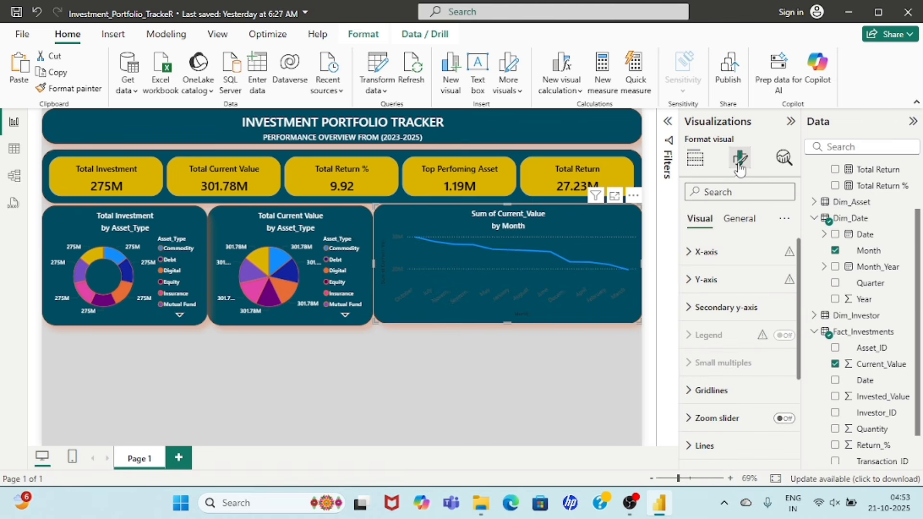
left_click(690, 252)
scroll(737, 281, "down", 2)
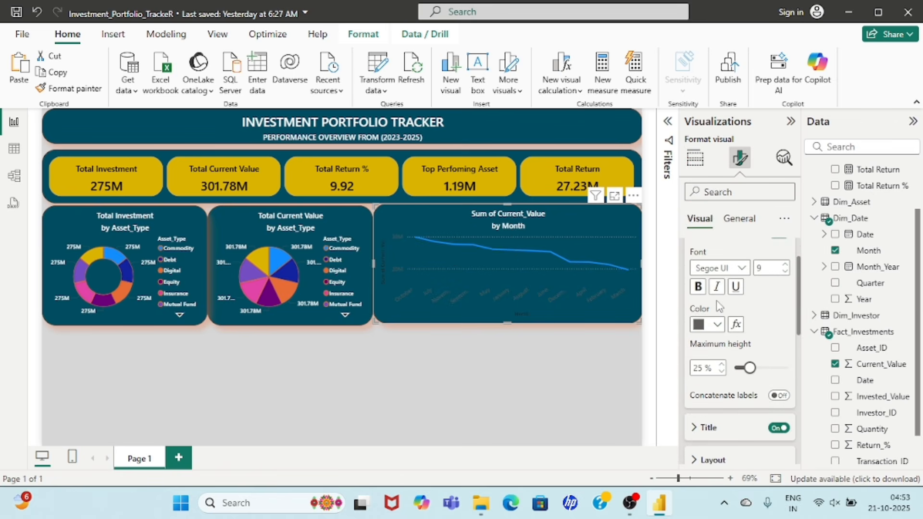
left_click(738, 269)
left_click(740, 183)
left_click(769, 270)
type("12")
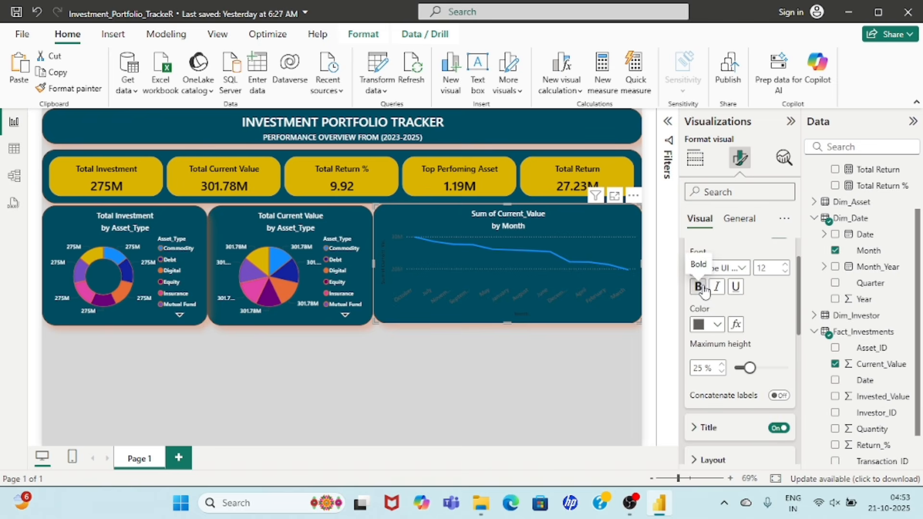
left_click(698, 287)
left_click(720, 327)
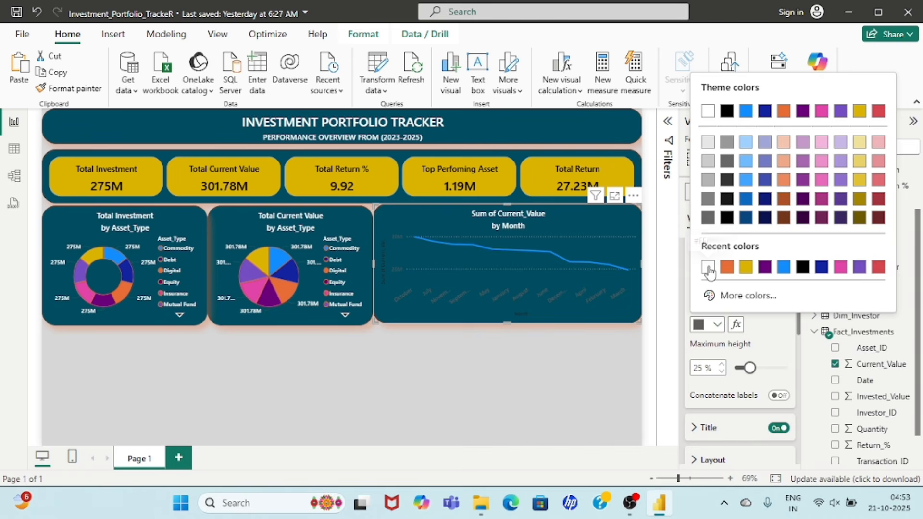
left_click(707, 267)
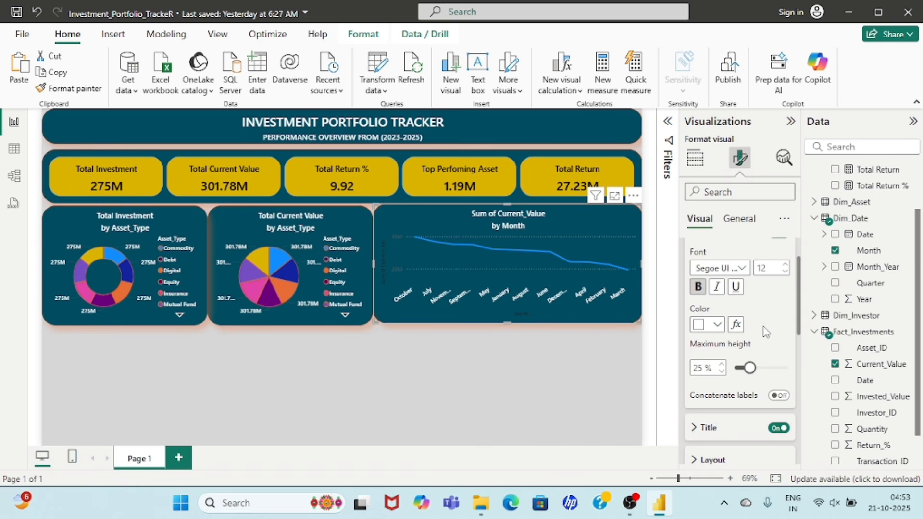
- Open the font choices for the line chart's X-axis title
scroll(766, 332, "down", 2)
left_click(696, 339)
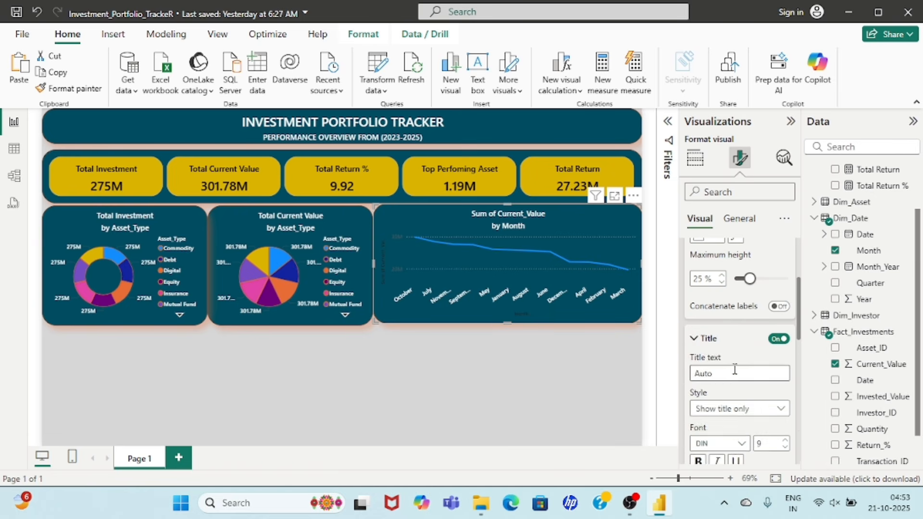
scroll(736, 375, "down", 2)
scroll(731, 366, "down", 1)
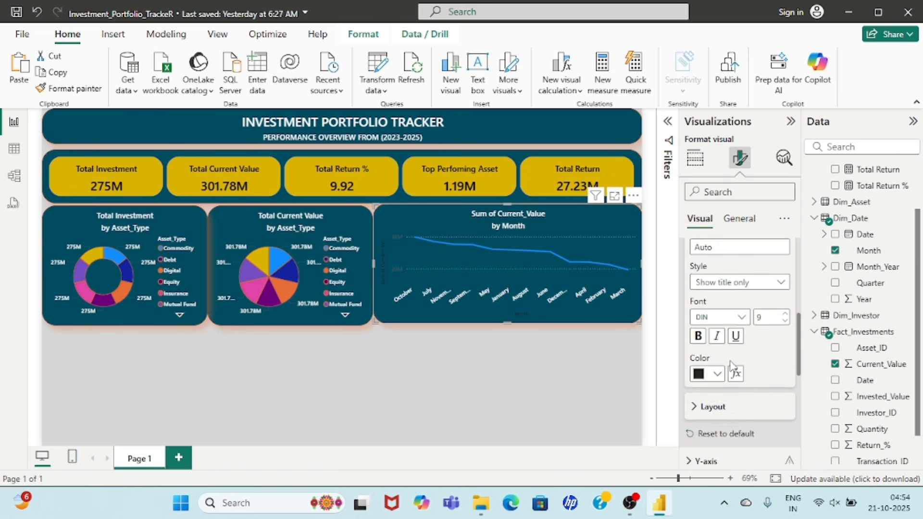
left_click(733, 313)
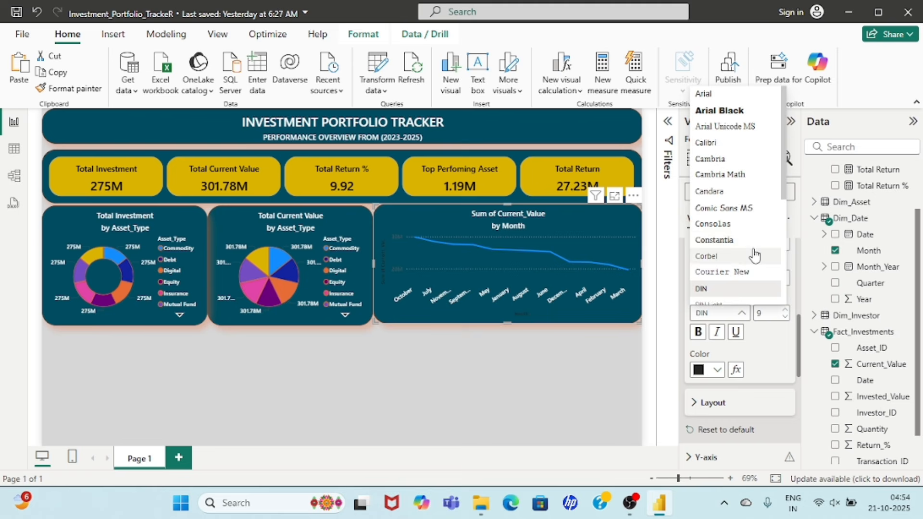
- Format the line chart's x-axis title with a Segoe UI font in white
scroll(738, 204, "down", 4)
left_click(737, 205)
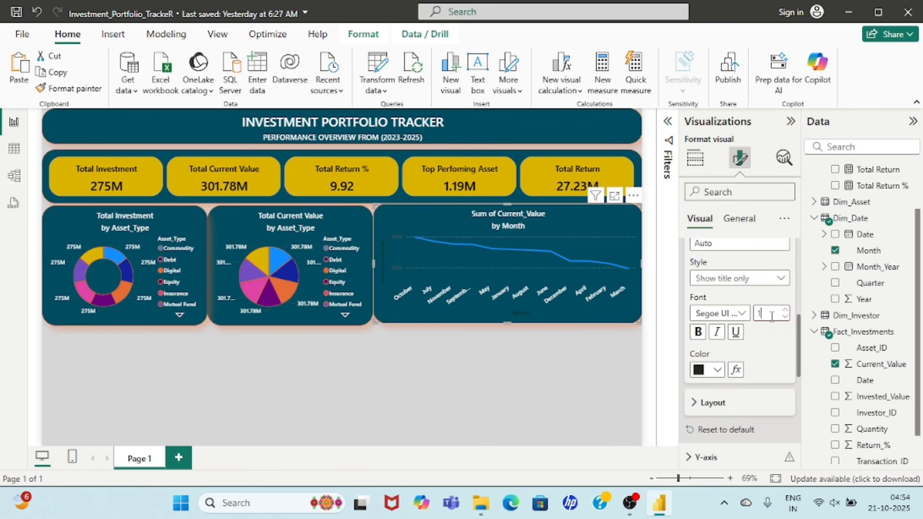
scroll(763, 354, "down", 2)
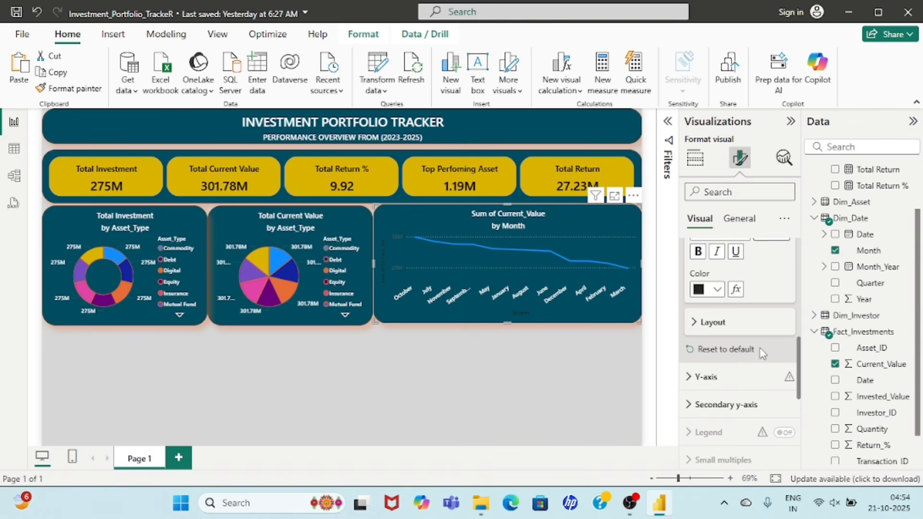
left_click(718, 282)
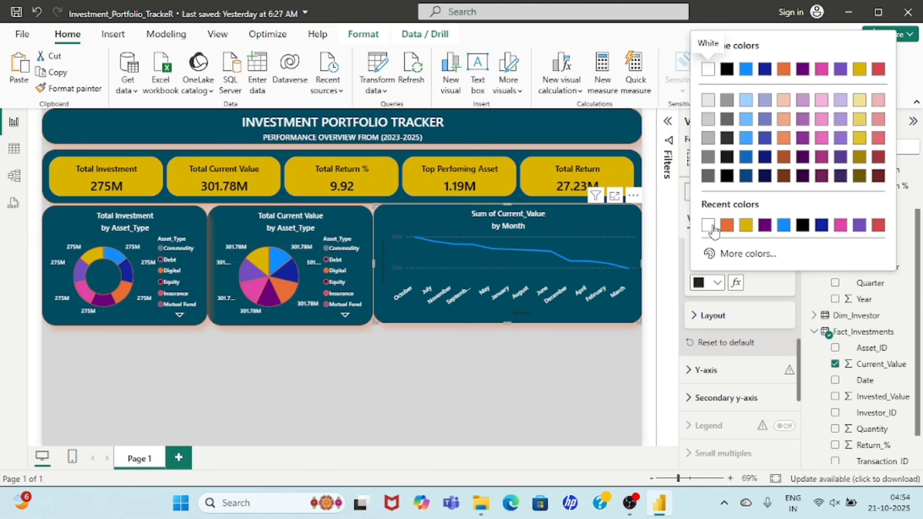
left_click(708, 225)
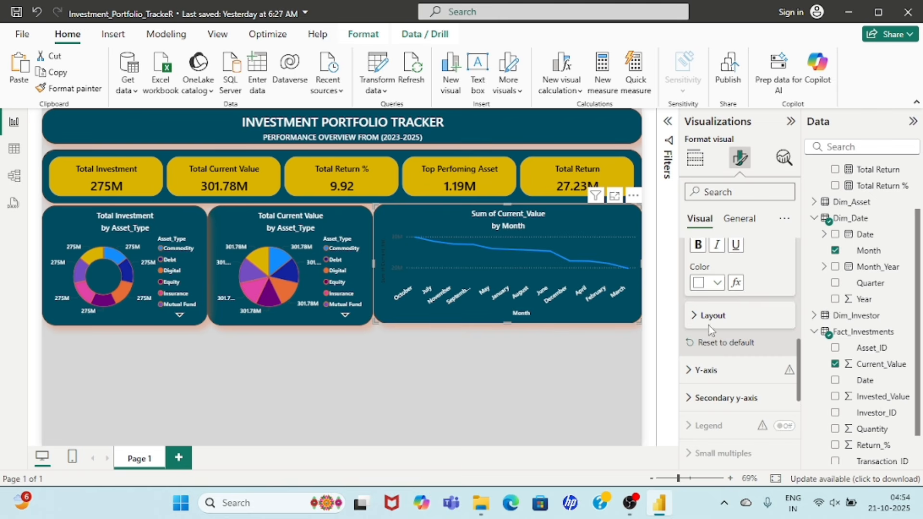
- Format the line chart's y-axis values in bold Segoe UI Semibold, size 12, white
scroll(709, 325, "down", 1)
left_click(698, 263)
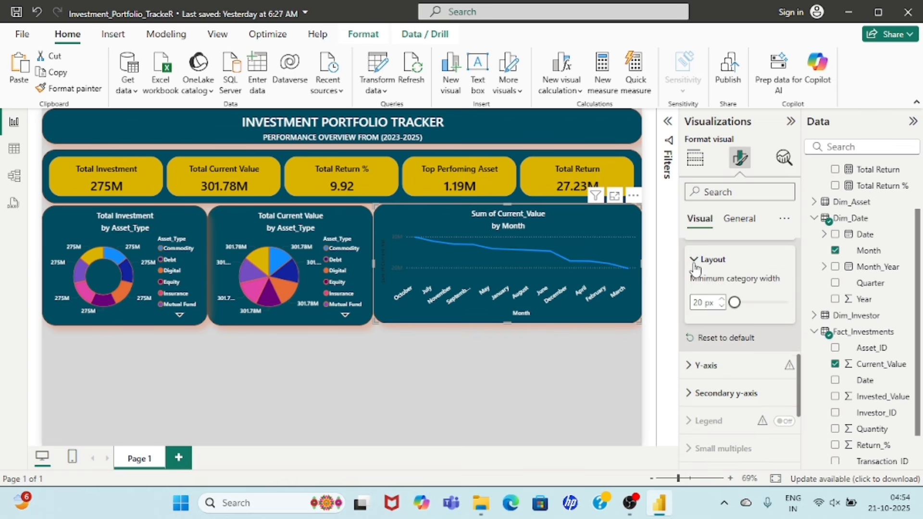
scroll(724, 305, "down", 2)
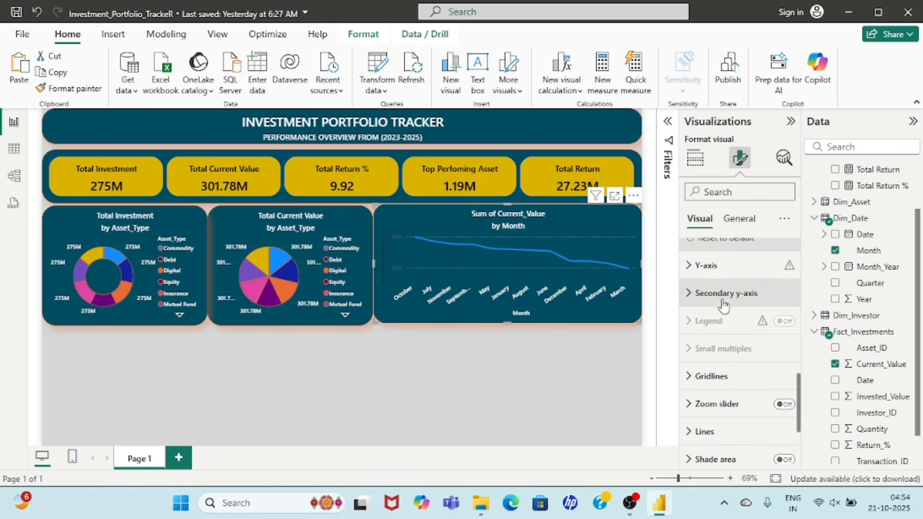
left_click(697, 258)
scroll(731, 306, "down", 2)
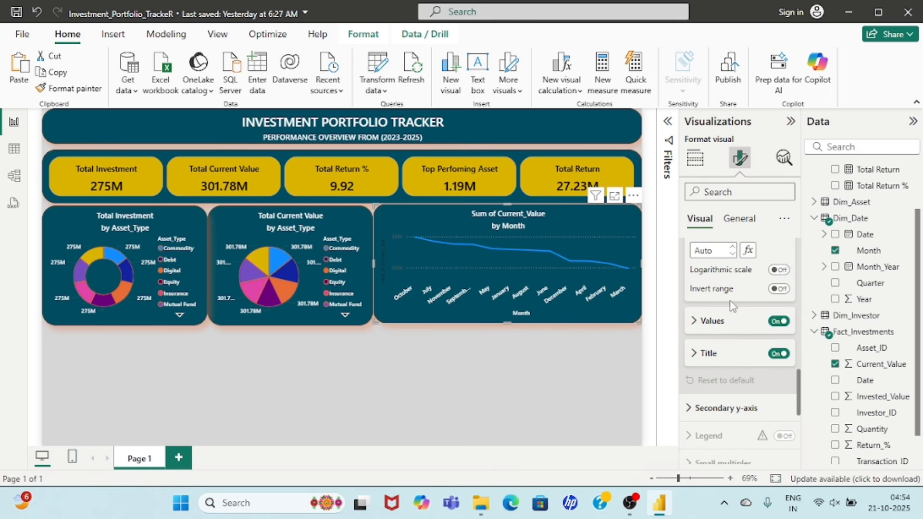
left_click(699, 325)
scroll(721, 312, "down", 2)
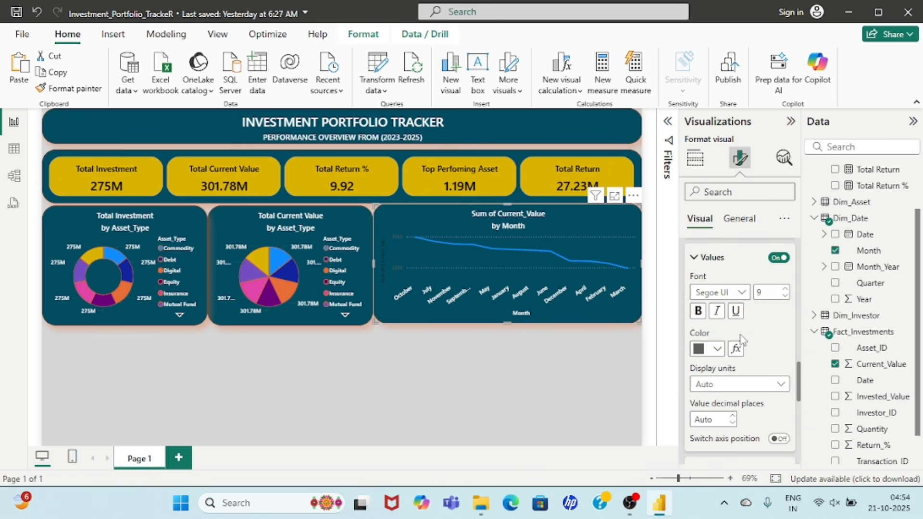
left_click(742, 294)
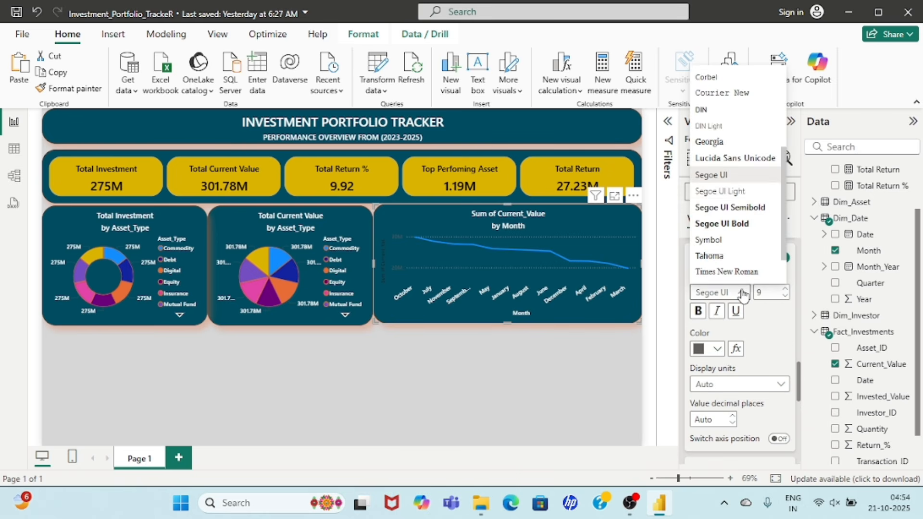
left_click(753, 207)
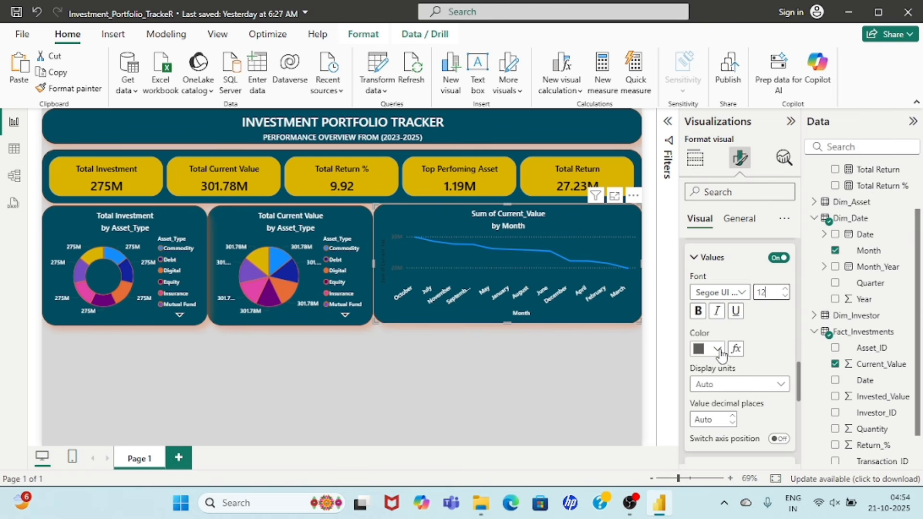
left_click(699, 311)
left_click(715, 348)
left_click(707, 291)
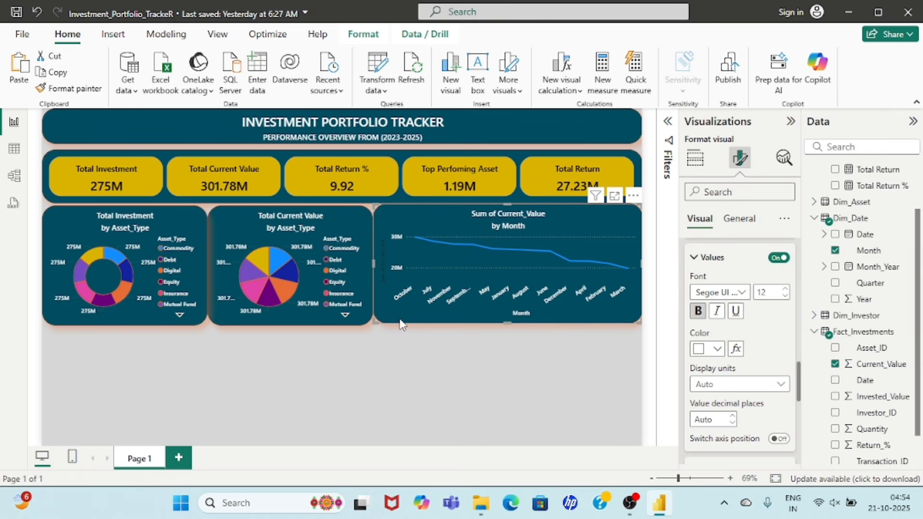
- Format the line chart's y-axis title in a bold Segoe UI font, size 12, white
scroll(724, 320, "down", 5)
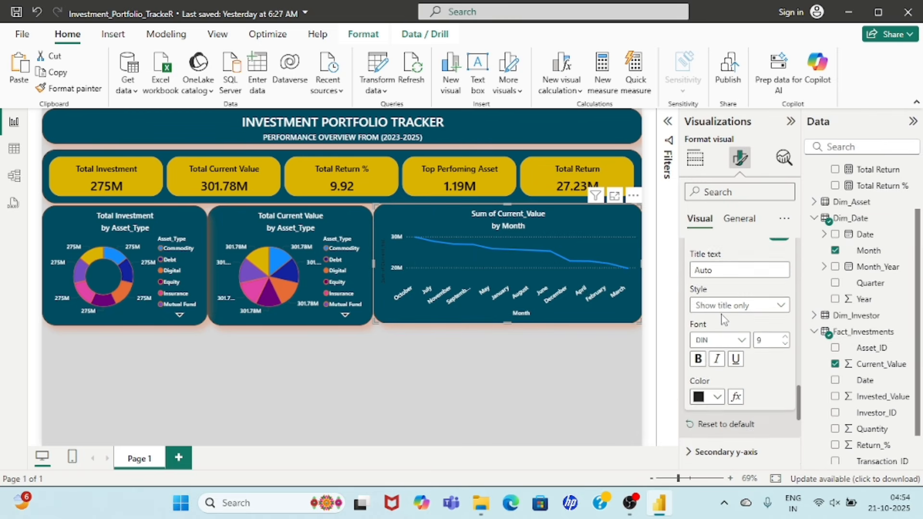
scroll(725, 321, "down", 1)
left_click(737, 303)
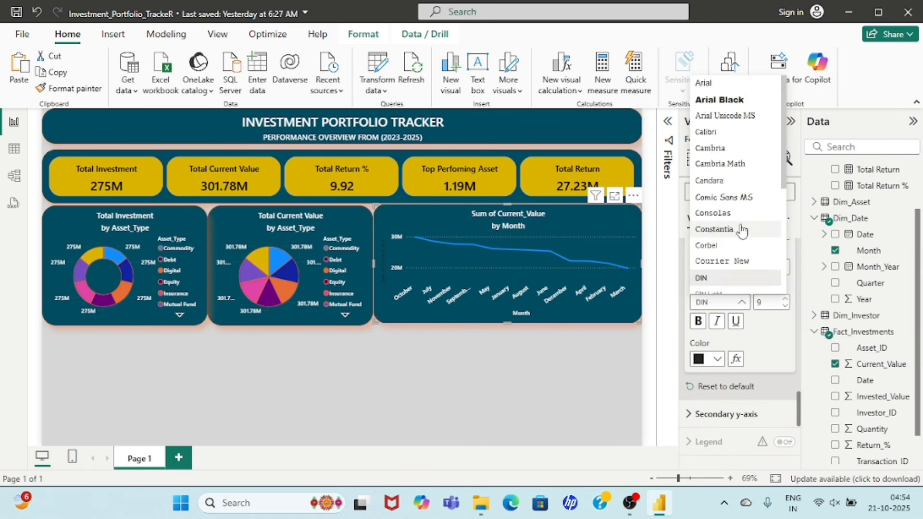
scroll(726, 212, "down", 5)
left_click(732, 173)
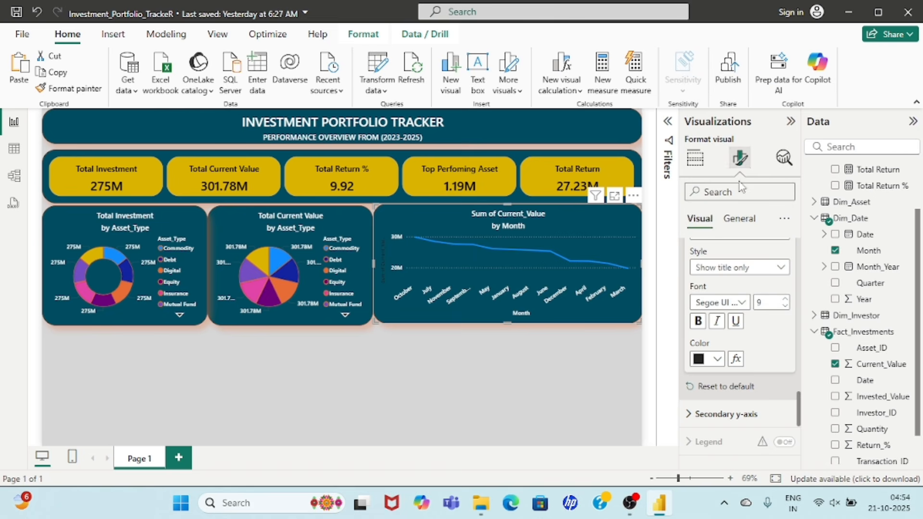
type("12")
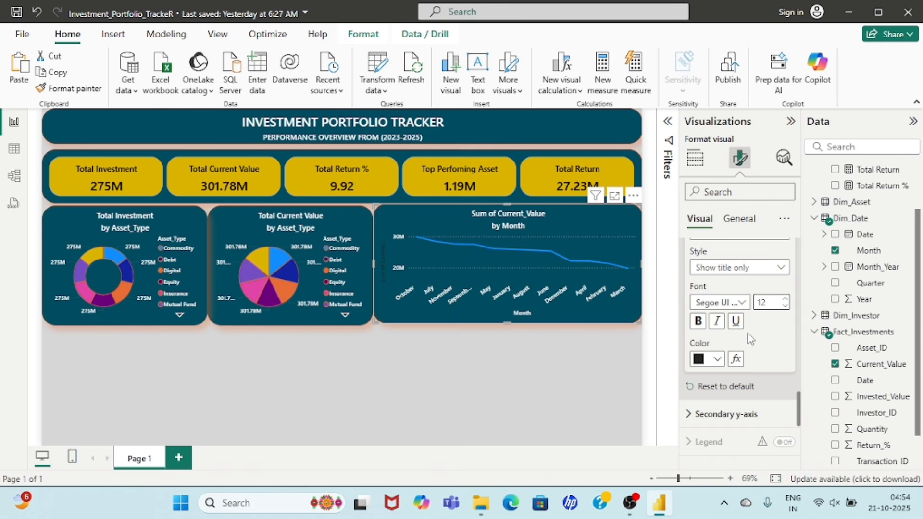
left_click(698, 321)
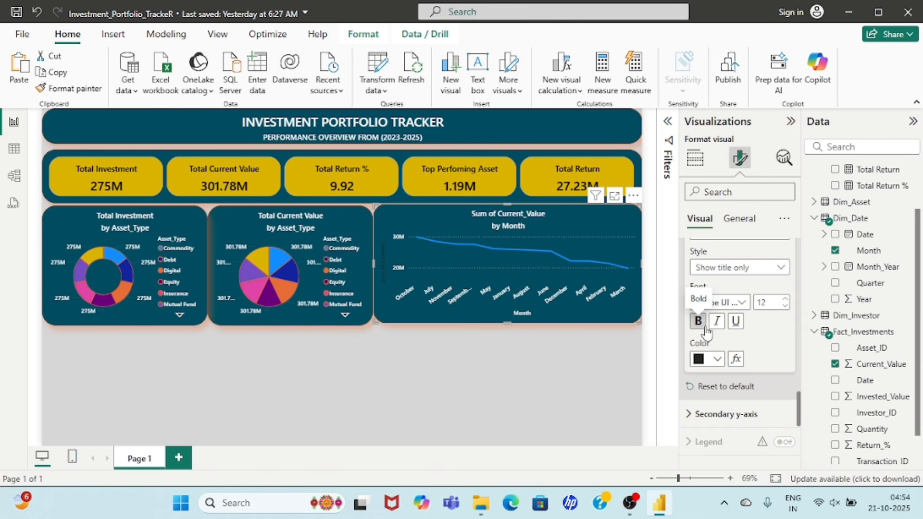
left_click(716, 359)
left_click(708, 303)
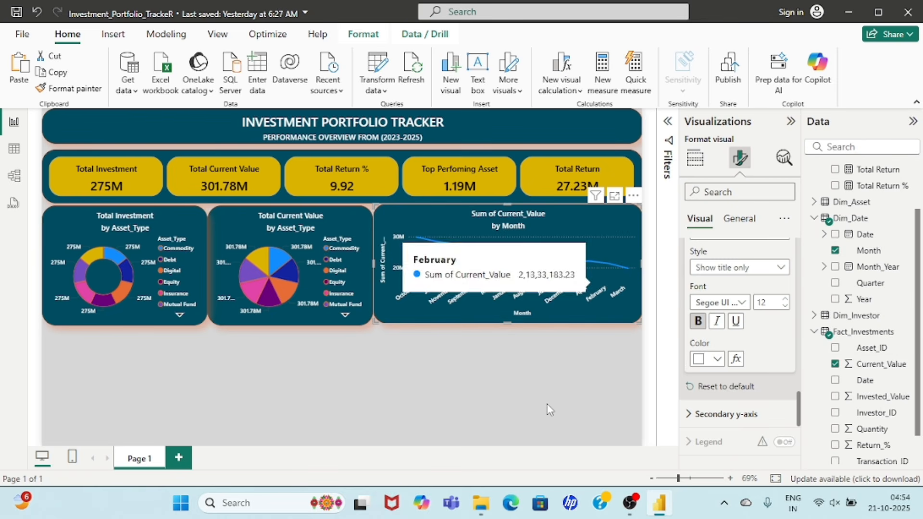
- Set the line chart's gridlines to the Dashed style and turn on its zoom slider
scroll(740, 363, "down", 3)
left_click(783, 366)
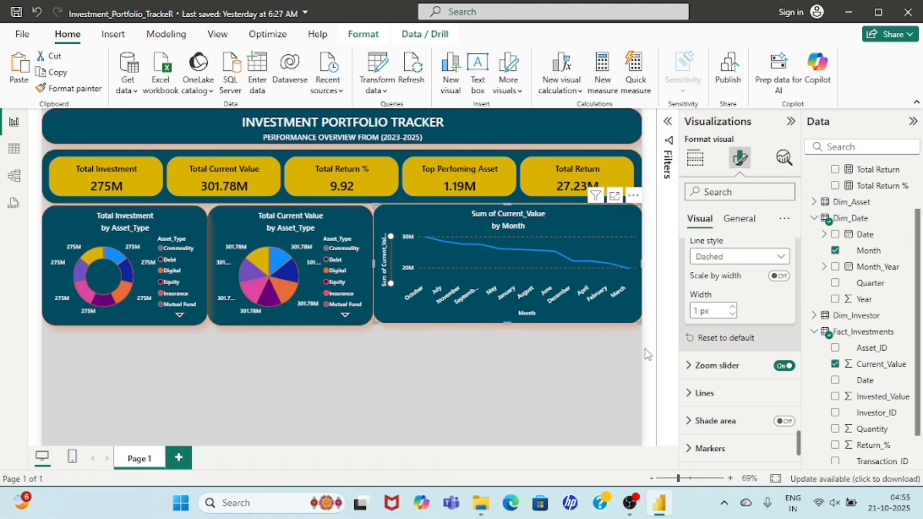
- Set the chart line's interpolation type to Smooth and its color to orange
scroll(702, 358, "down", 2)
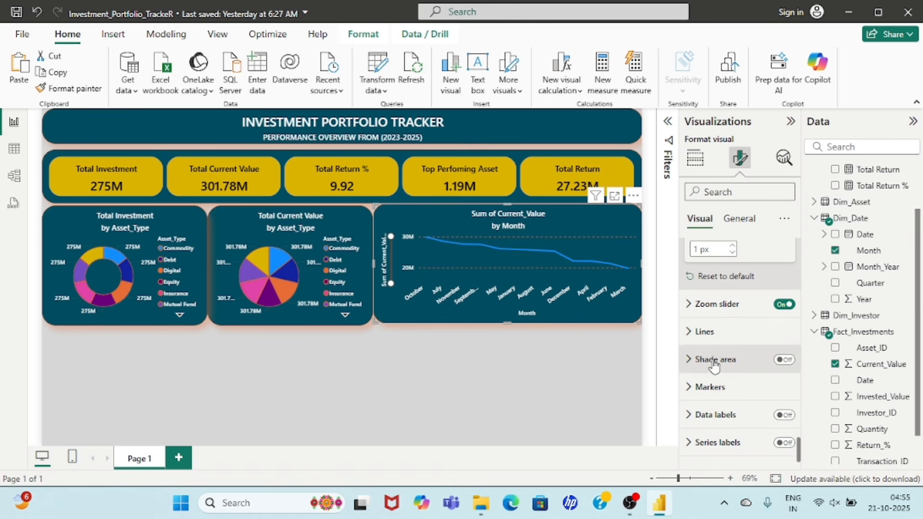
left_click(687, 313)
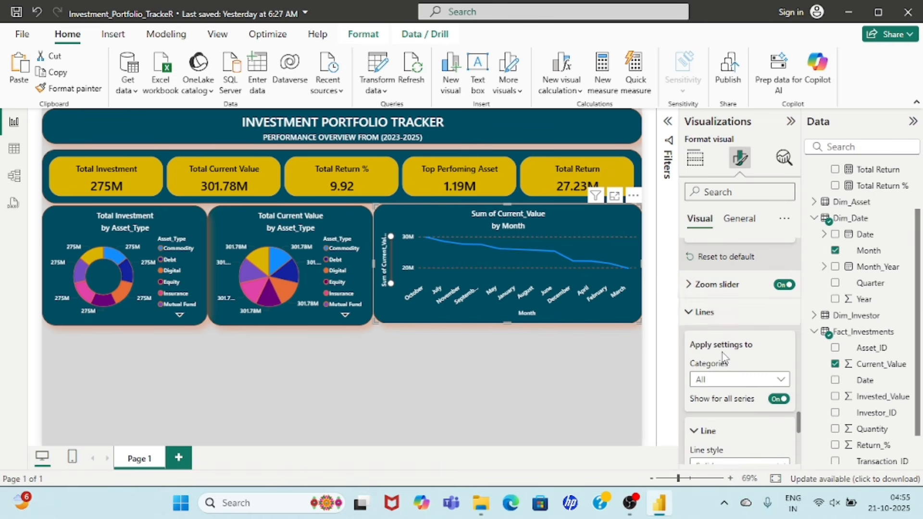
scroll(722, 356, "down", 2)
scroll(749, 332, "down", 2)
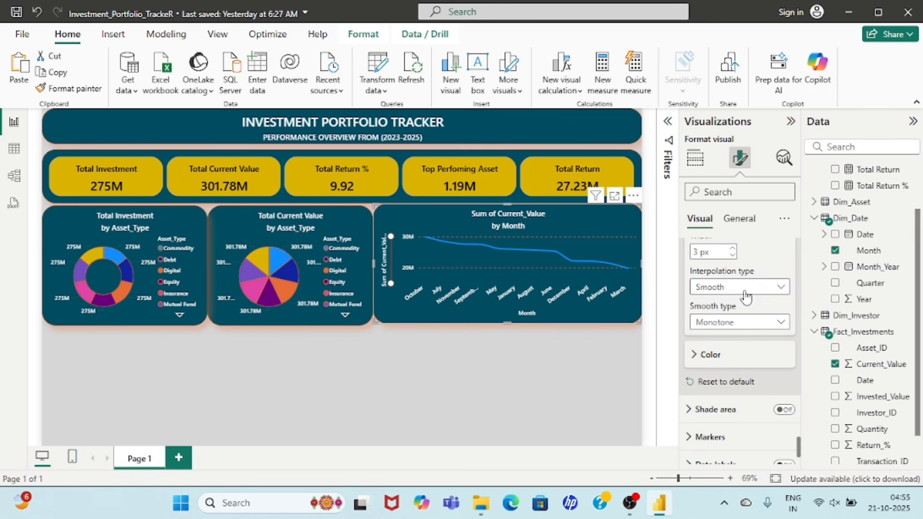
left_click(745, 297)
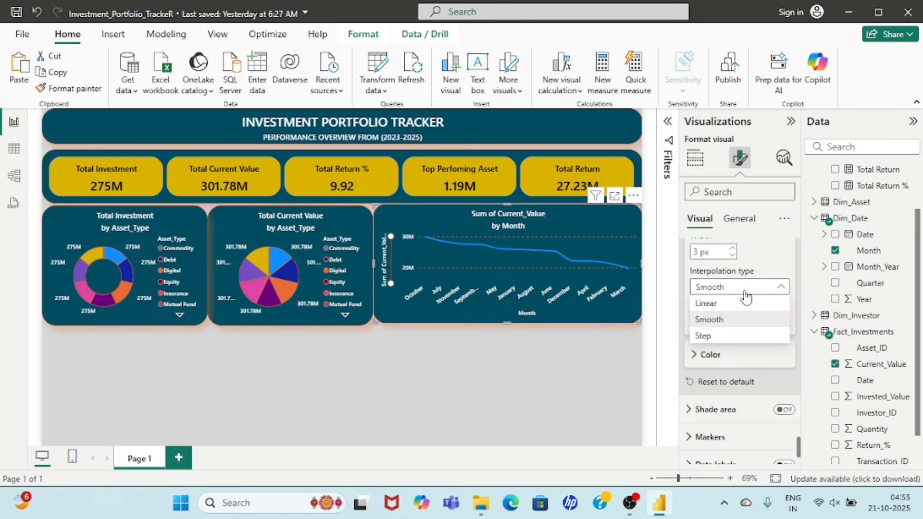
left_click(725, 322)
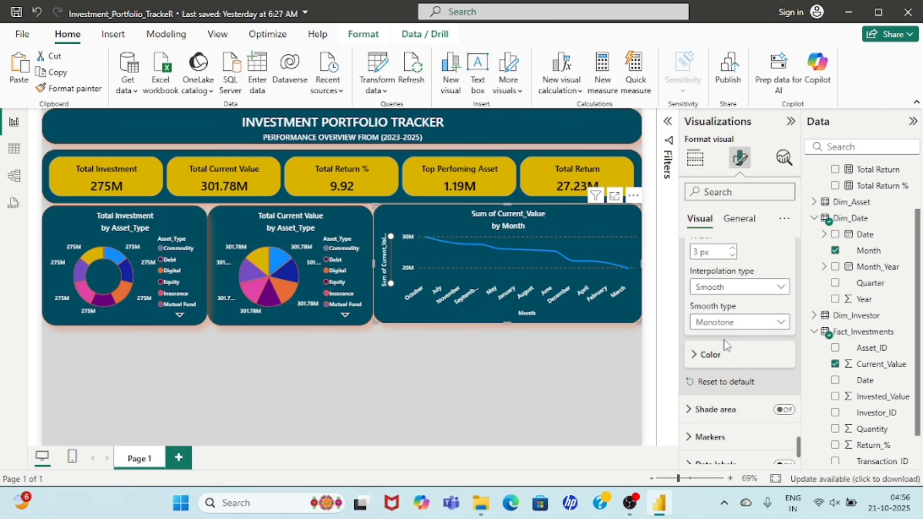
left_click(711, 355)
left_click(718, 306)
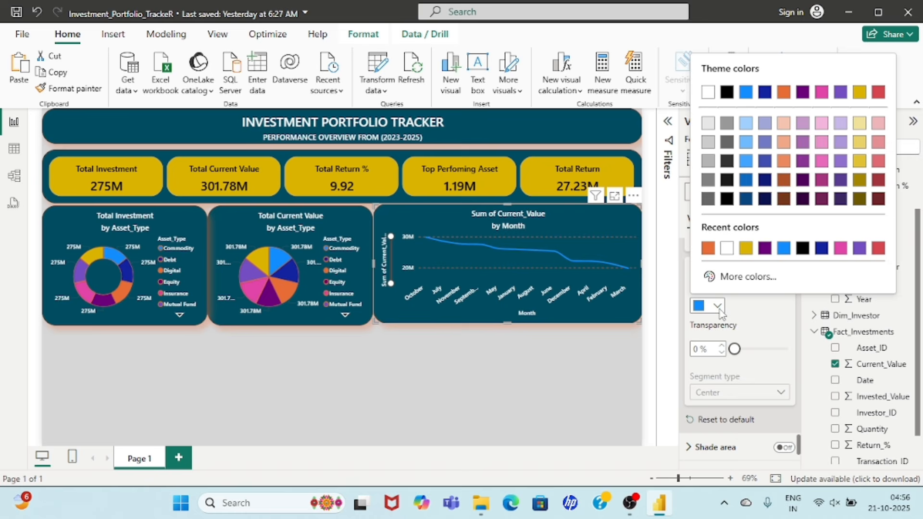
left_click(708, 248)
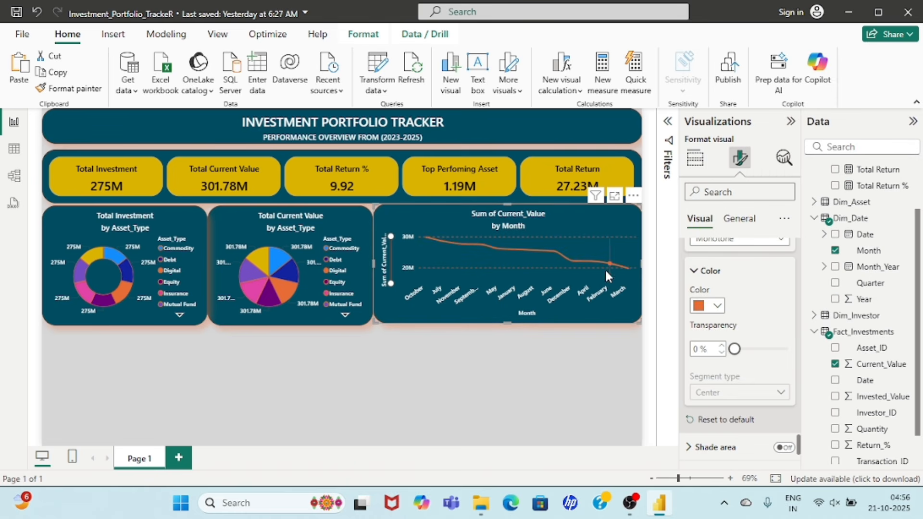
- Turn on the shaded area beneath the chart line and review its color and transparency settings
scroll(755, 332, "down", 3)
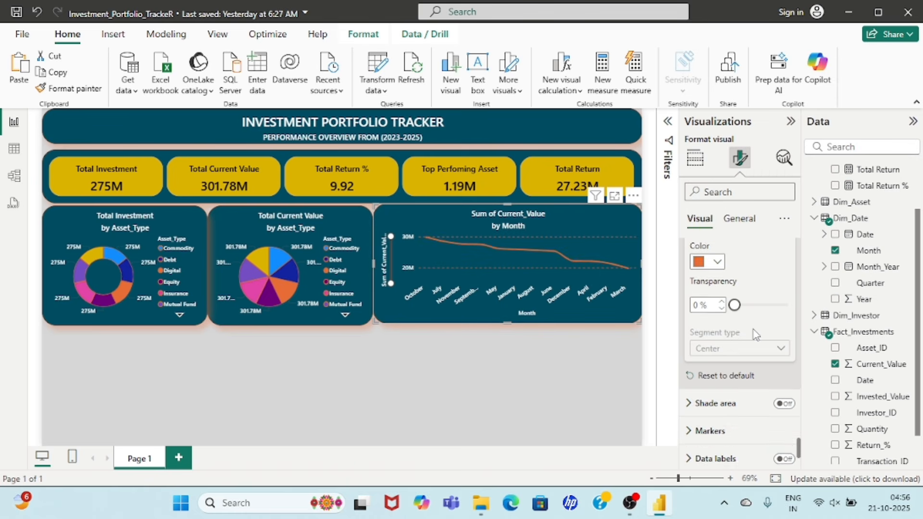
scroll(756, 335, "down", 1)
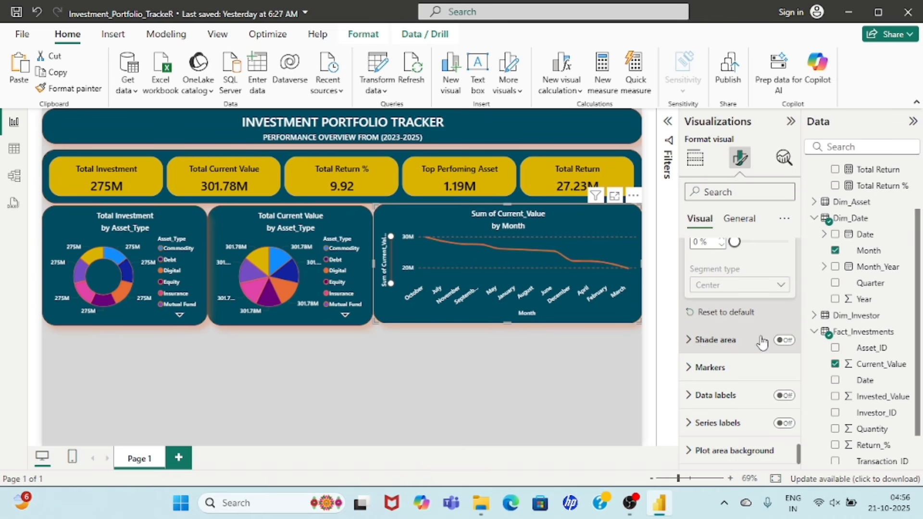
left_click(783, 341)
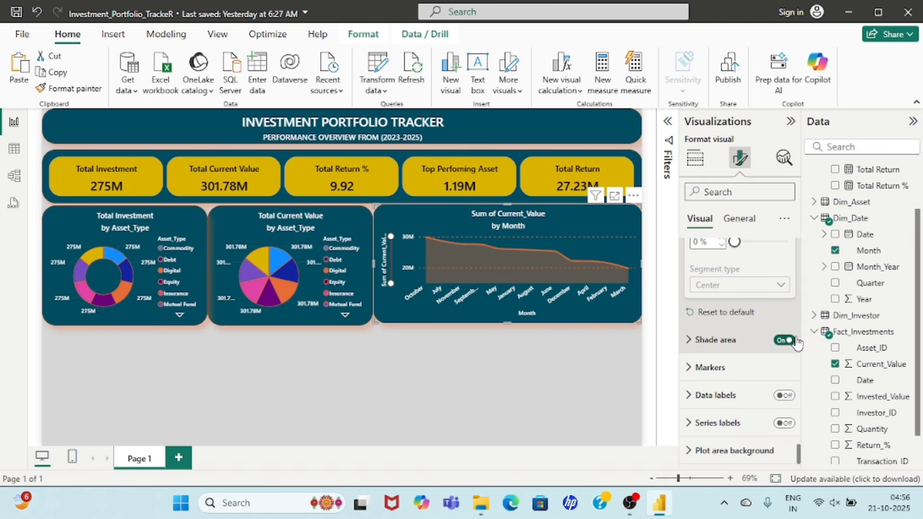
left_click(690, 341)
scroll(721, 360, "down", 5)
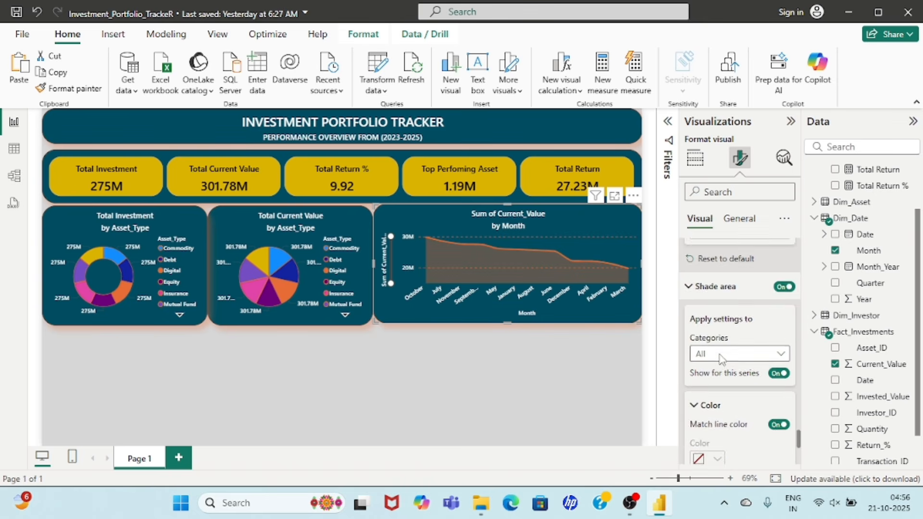
scroll(720, 361, "down", 2)
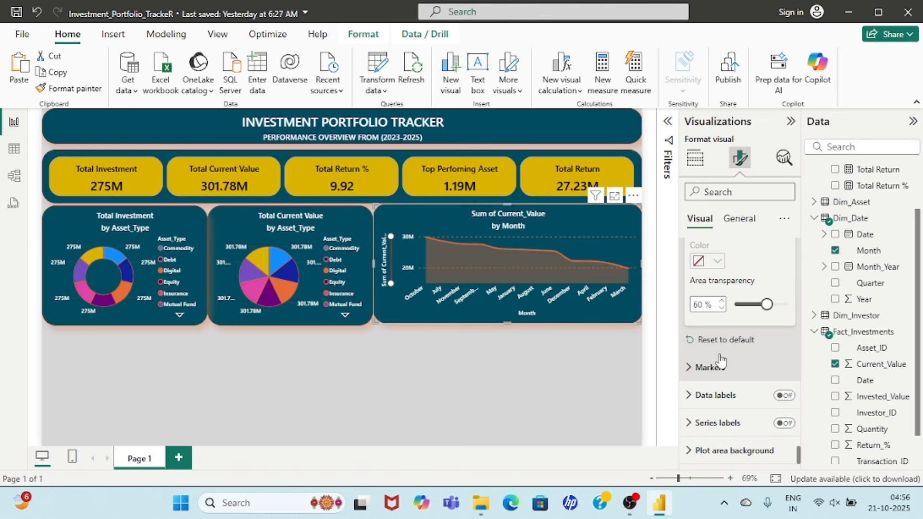
- Show data point markers for all categories on the line chart
left_click(689, 374)
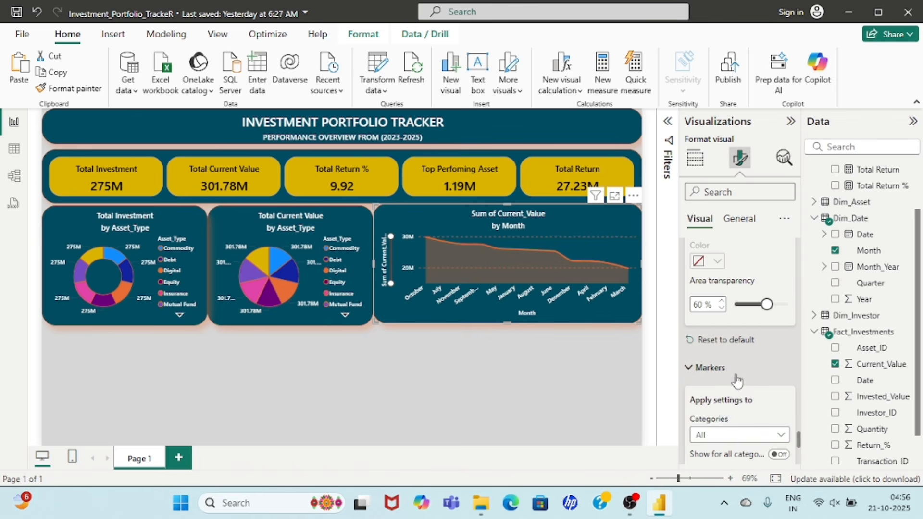
scroll(736, 379, "down", 5)
left_click(779, 286)
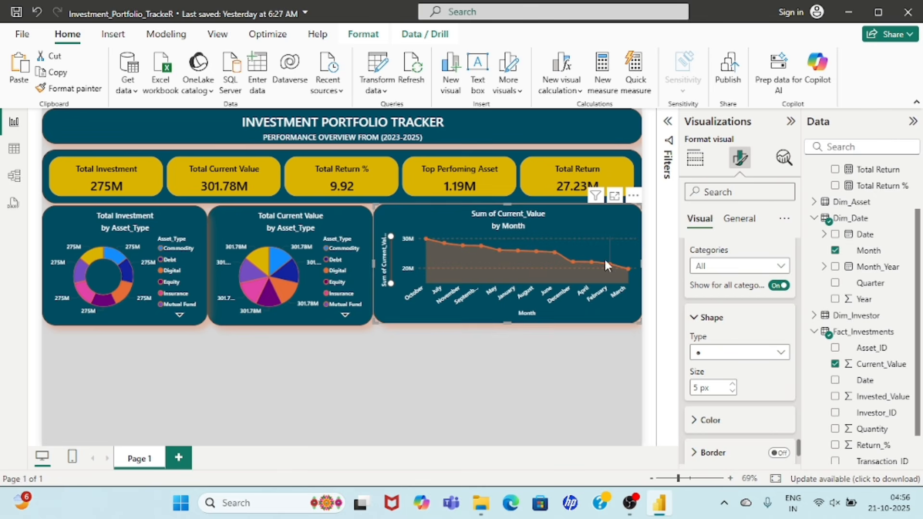
- Change the line chart's data point markers to the triangle shape for all categories
scroll(732, 350, "down", 2)
scroll(732, 352, "down", 1)
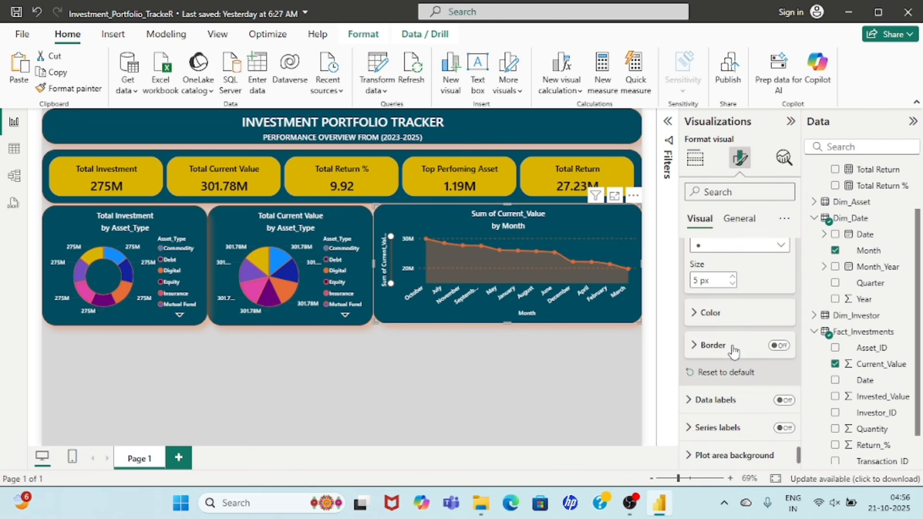
left_click(733, 283)
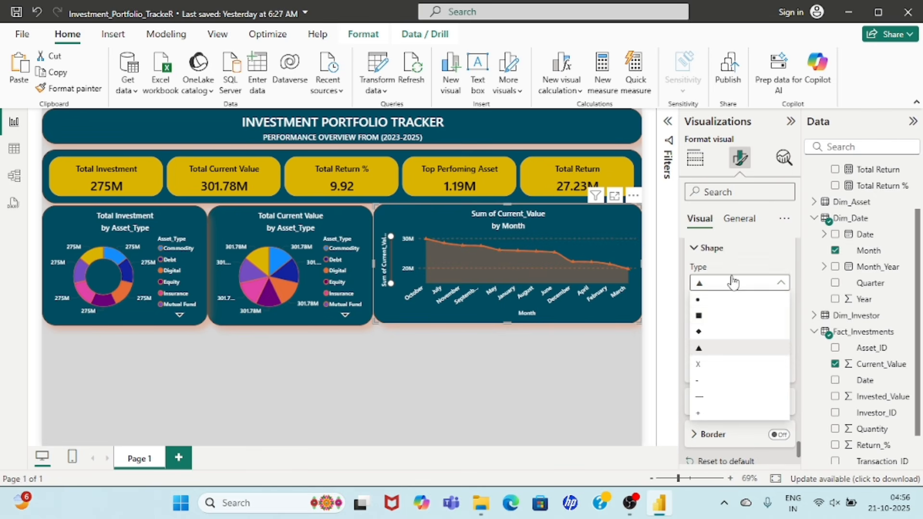
left_click(707, 318)
left_click(745, 286)
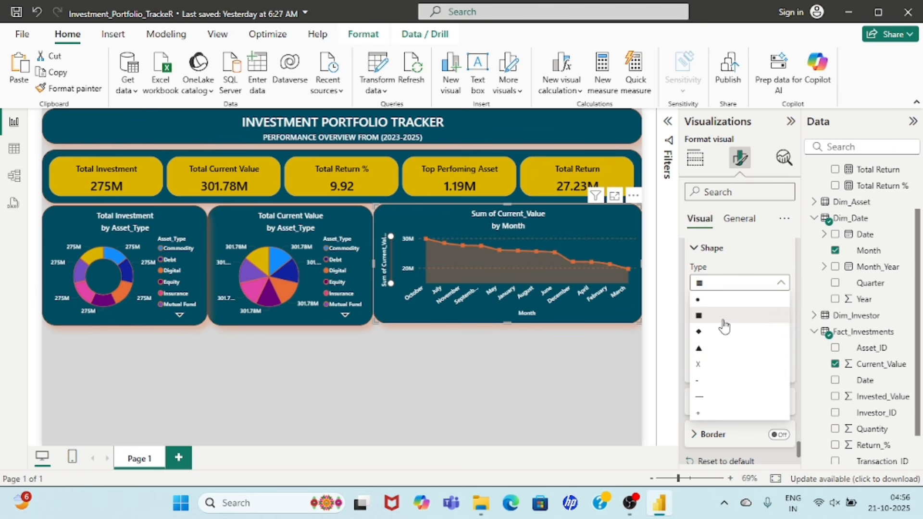
left_click(708, 350)
scroll(730, 347, "down", 2)
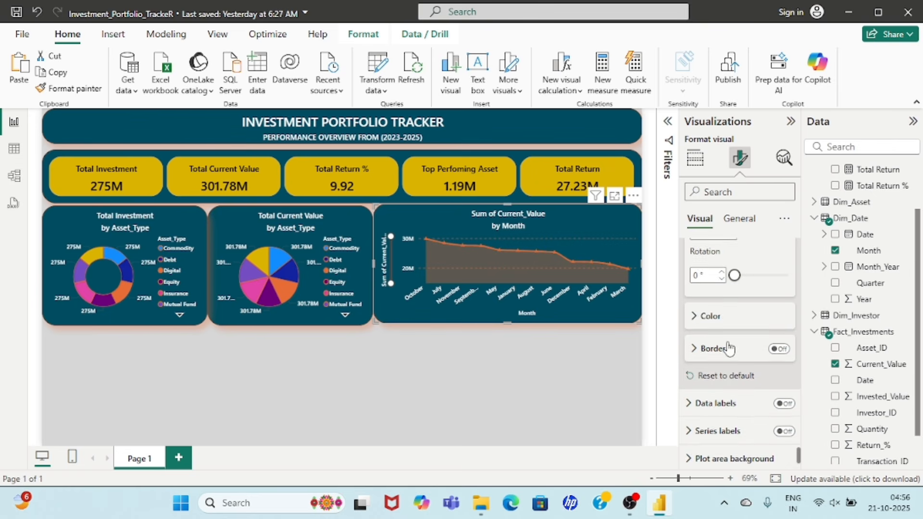
- Set the fill color of the line chart's triangle markers to golden yellow
left_click(725, 320)
scroll(725, 326, "down", 2)
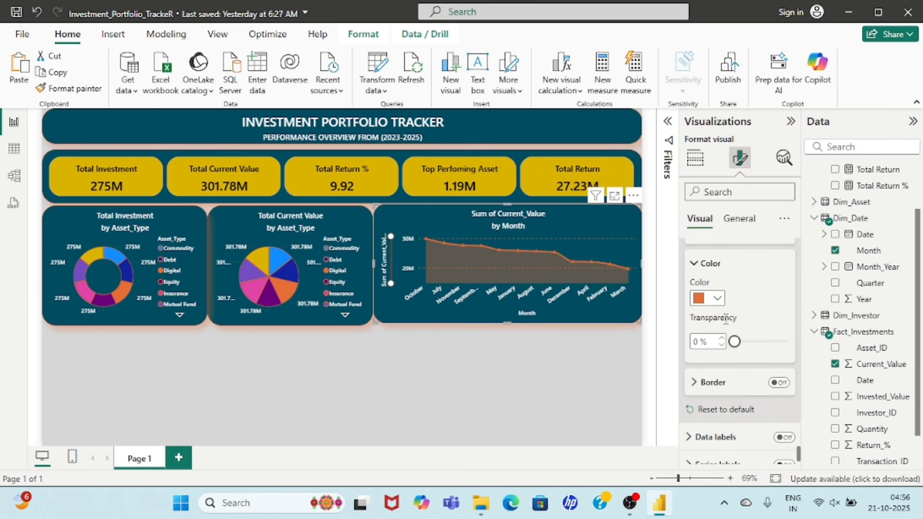
left_click(720, 297)
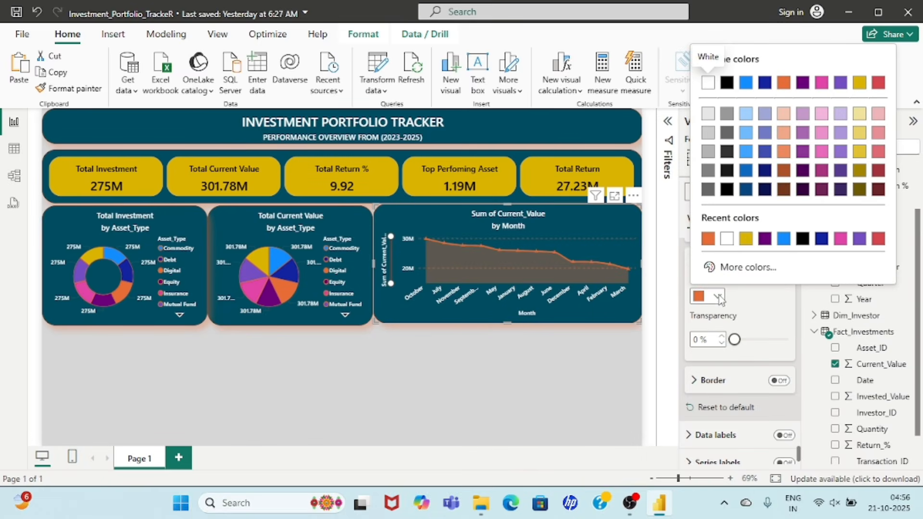
left_click(748, 242)
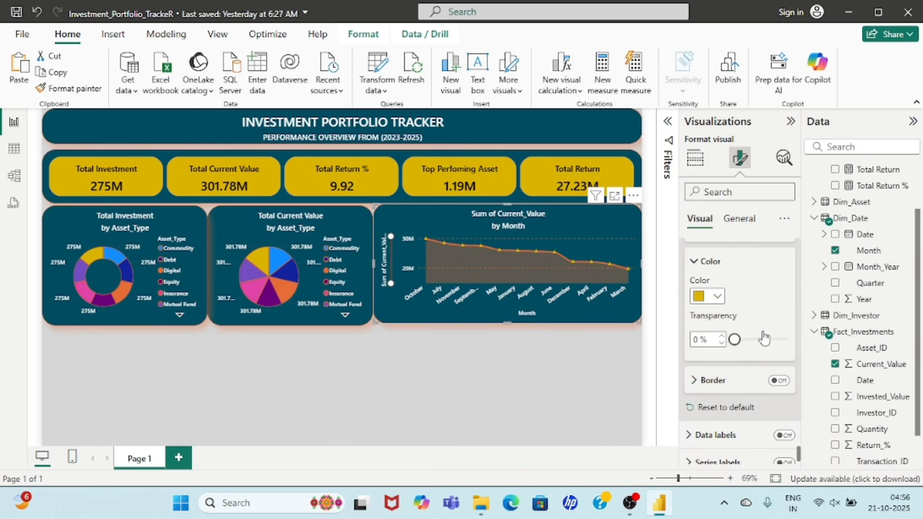
- Turn on the border of the line chart's markers and set its color to golden yellow (#d9b300)
scroll(760, 331, "down", 1)
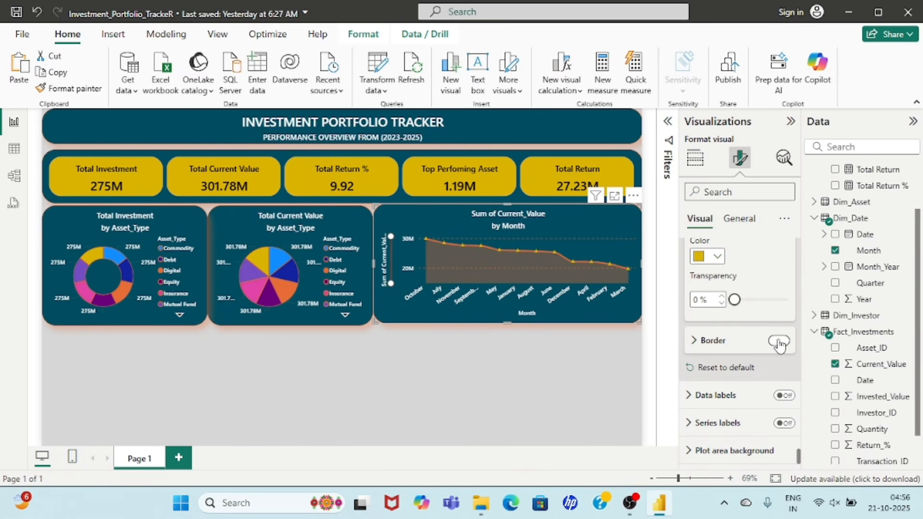
left_click(779, 342)
left_click(695, 340)
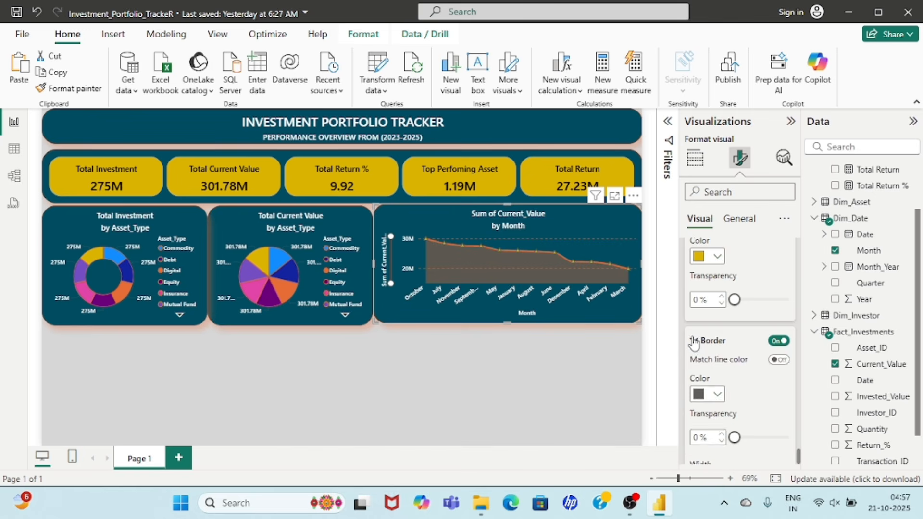
scroll(695, 340, "down", 1)
scroll(695, 340, "up", 1)
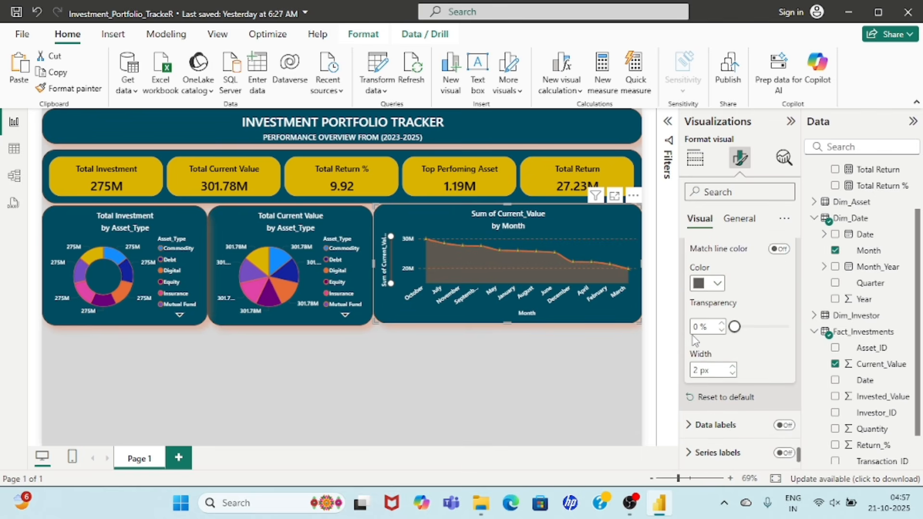
left_click(718, 288)
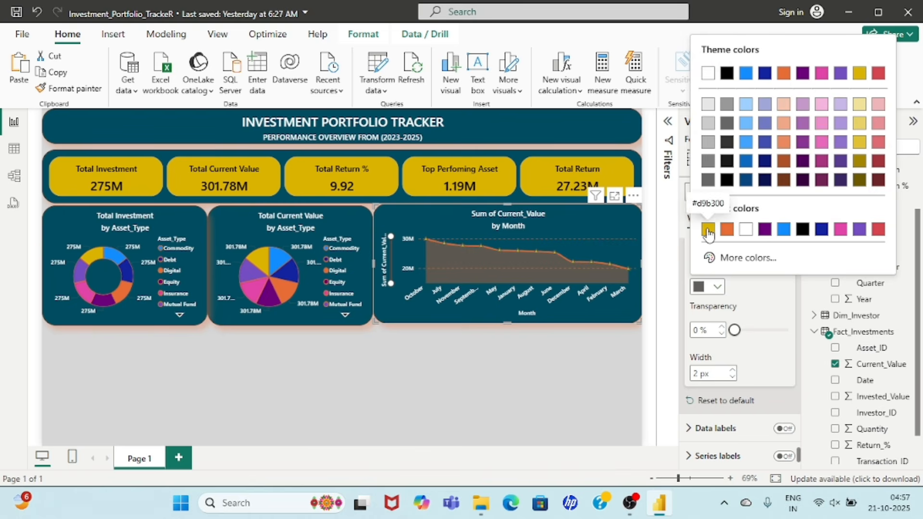
left_click(709, 233)
scroll(753, 314, "down", 1)
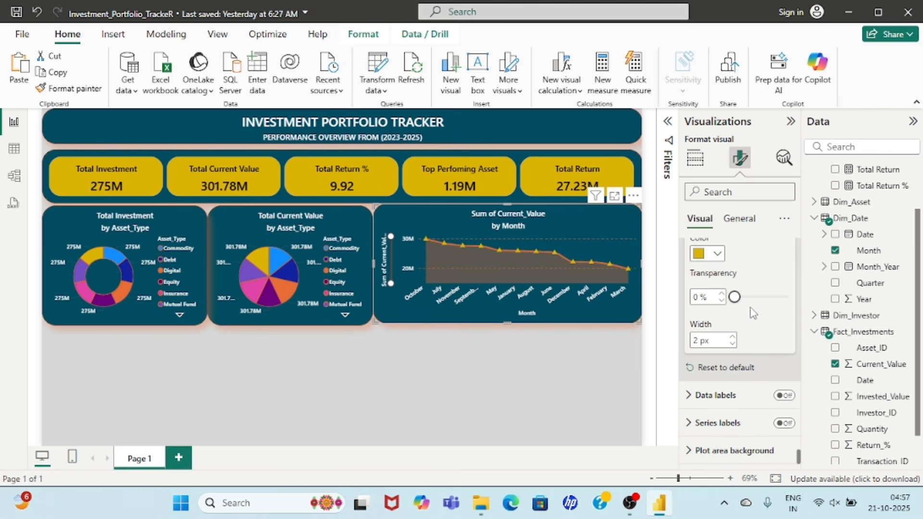
- Turn on data labels for all series of the line chart, review their options and deselect the chart
left_click(784, 396)
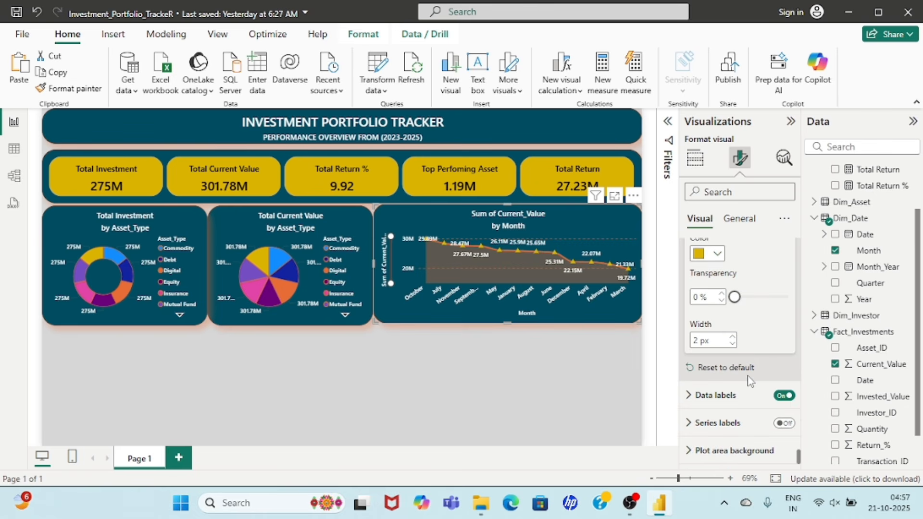
left_click(688, 395)
scroll(745, 390, "down", 4)
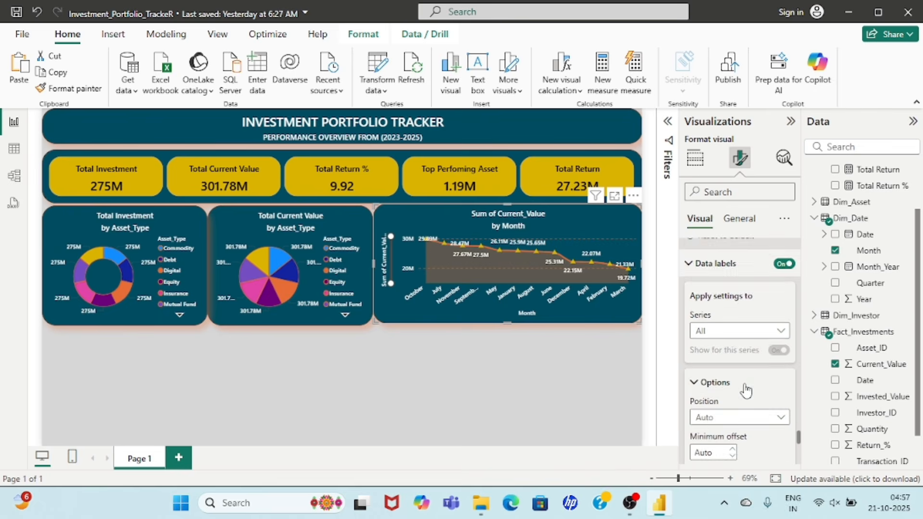
scroll(746, 391, "down", 5)
left_click(534, 378)
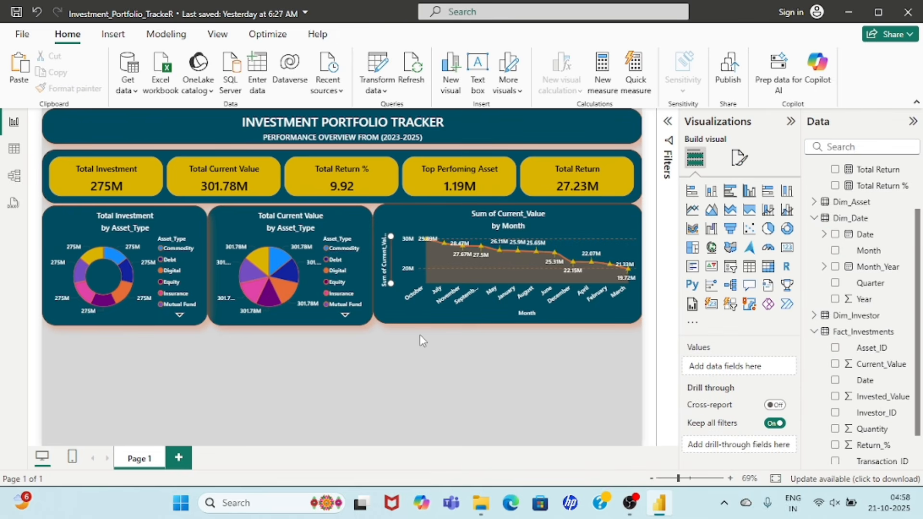
- Duplicate the Total Investment donut chart into the empty space directly below it and convert the copy to a clustered bar chart
left_click(170, 227)
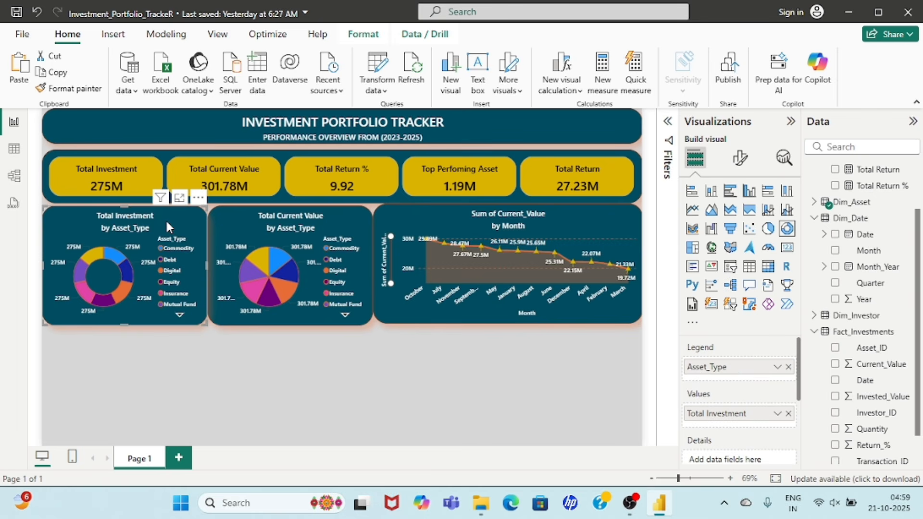
left_click_drag(167, 222, 148, 345)
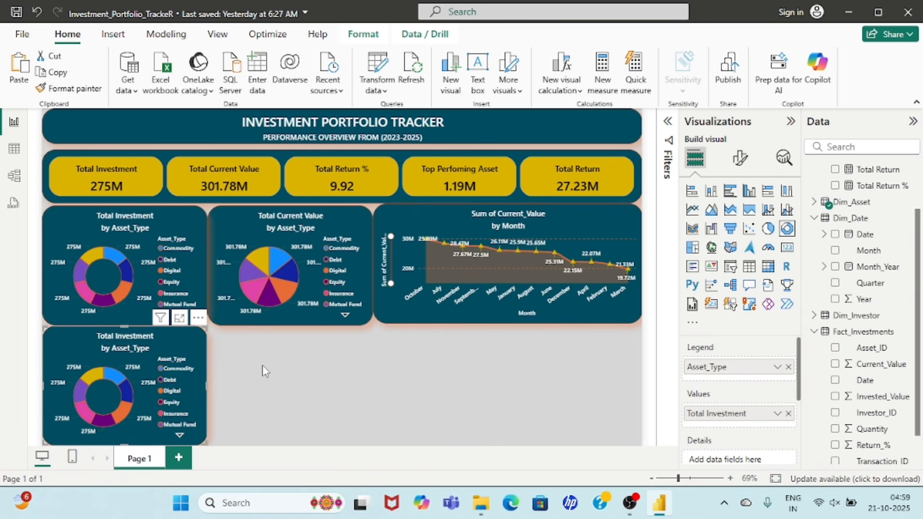
left_click(730, 191)
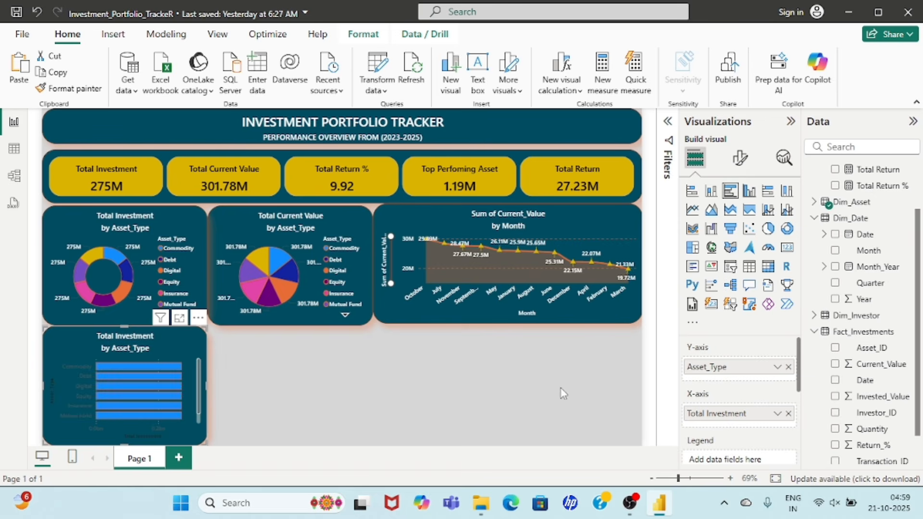
- Replace the new chart's fields with Asset_Type and the Total Return measure, and convert it to a clustered column chart
left_click(788, 367)
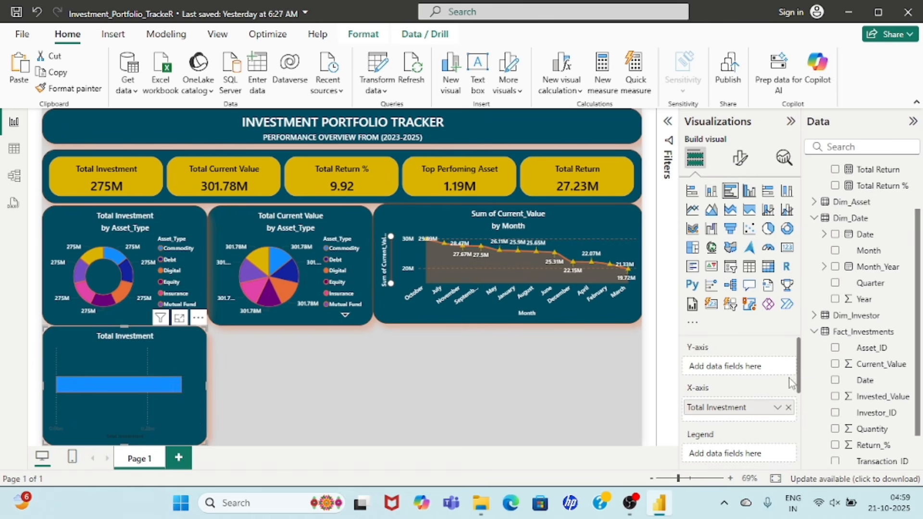
left_click(788, 407)
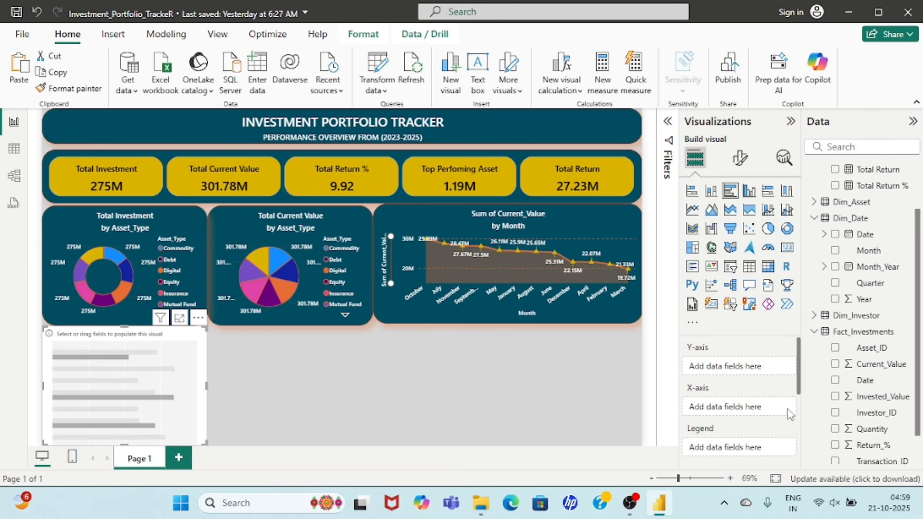
left_click(816, 203)
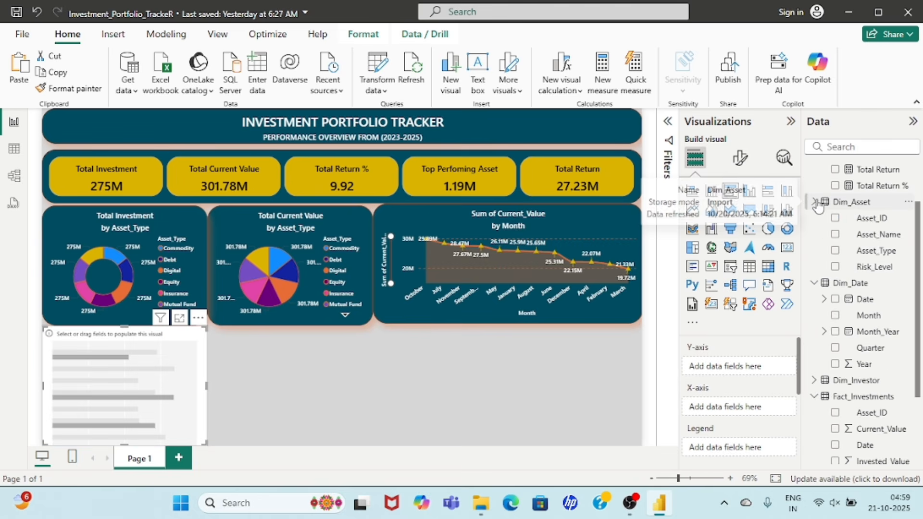
left_click(836, 251)
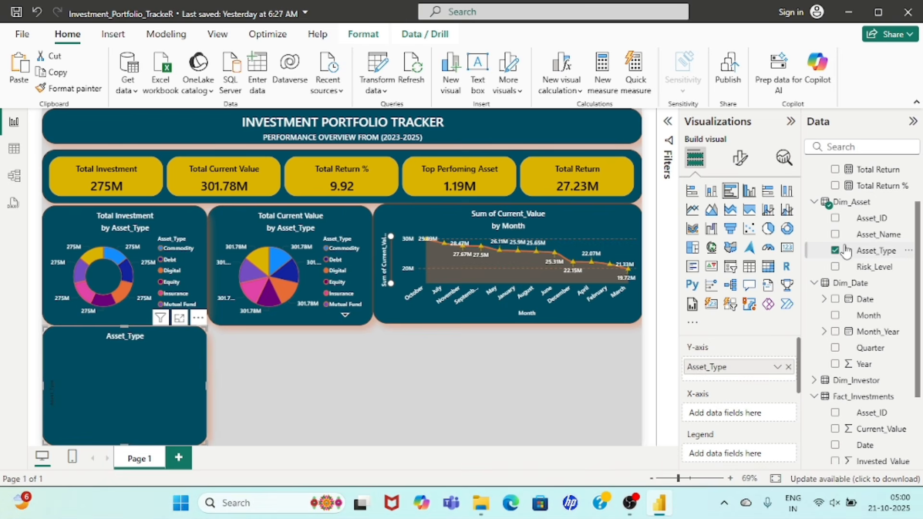
scroll(847, 251, "up", 2)
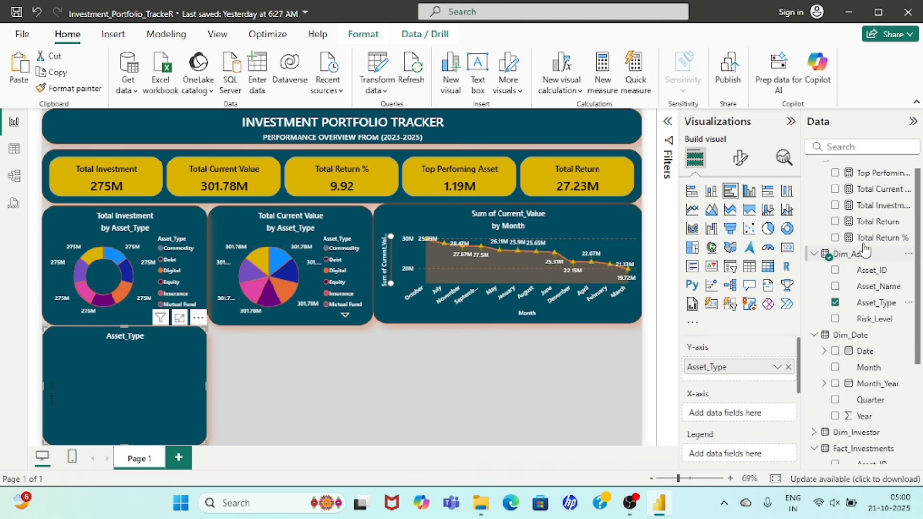
left_click(836, 222)
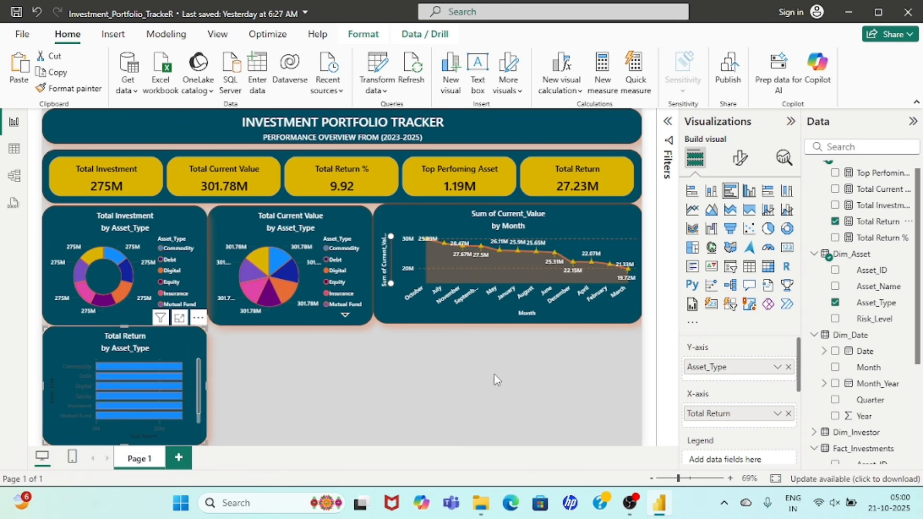
left_click(749, 191)
- Format the column chart's X-axis values in Segoe UI Semibold, size 12, with white text
left_click(740, 158)
left_click(706, 252)
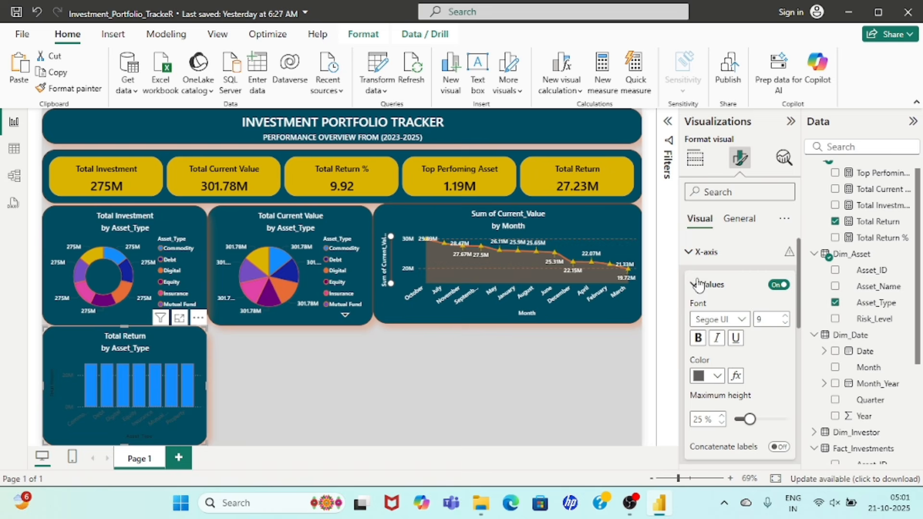
left_click(718, 319)
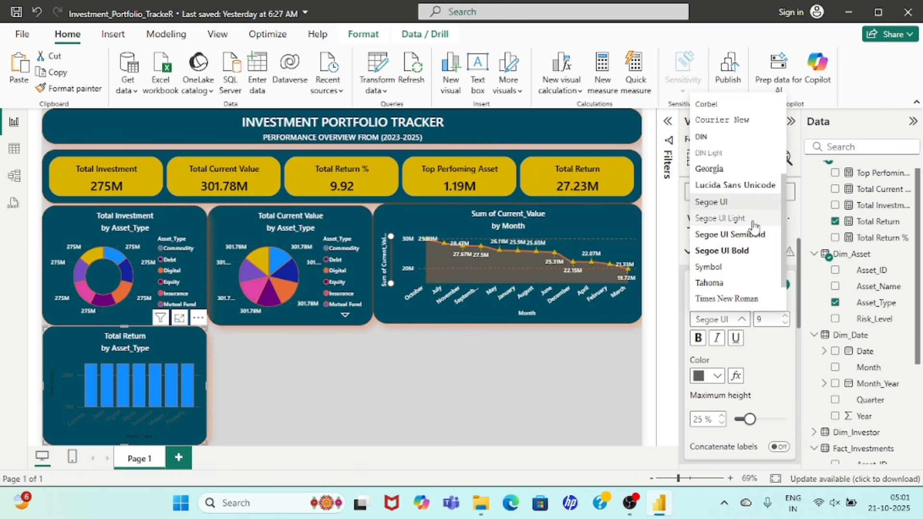
left_click(725, 241)
left_click(766, 321)
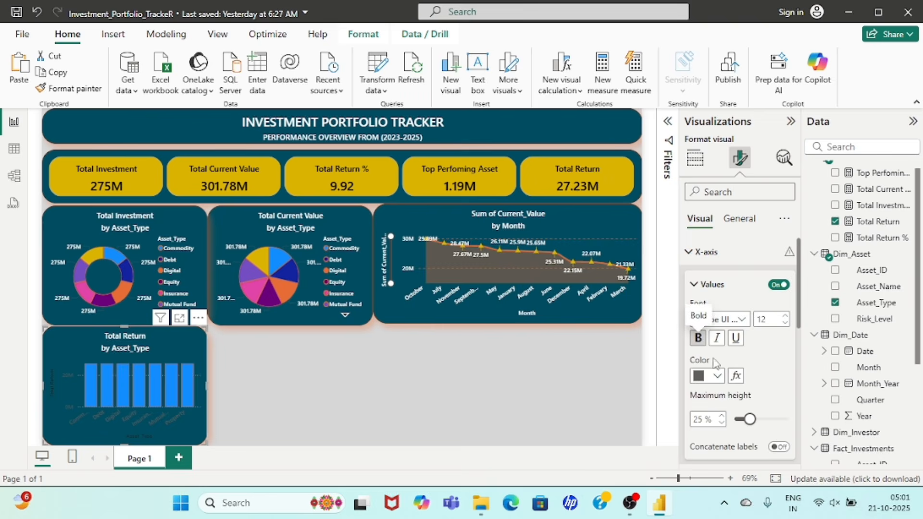
left_click(716, 376)
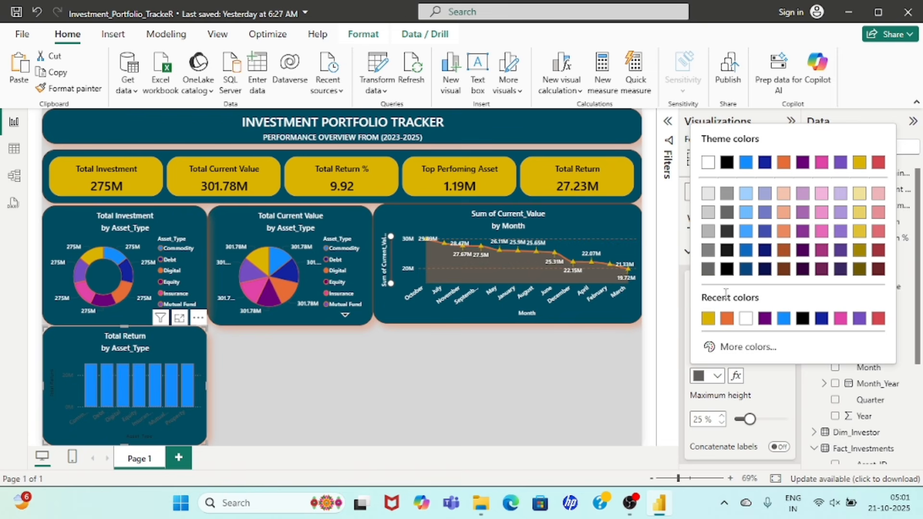
left_click(745, 318)
- Format the column chart's X-axis title in Segoe UI Semibold, size 12, bold, with white text
scroll(755, 365, "down", 4)
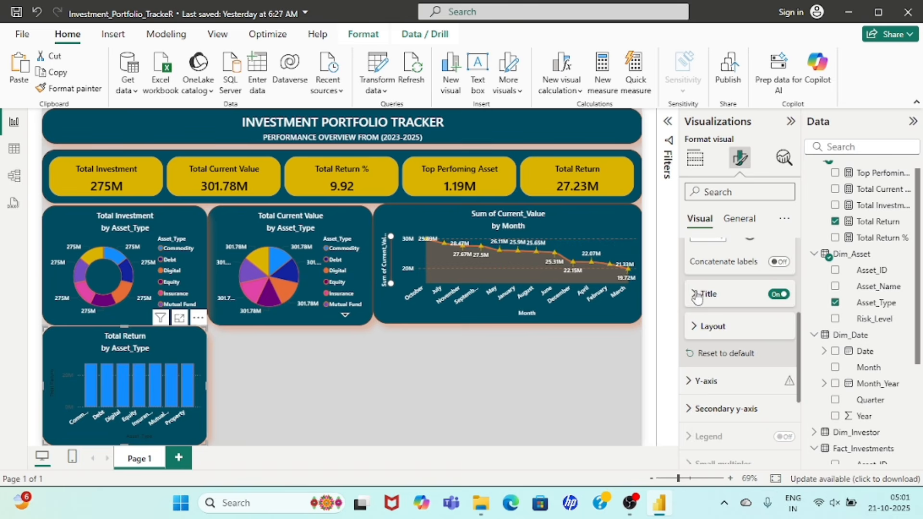
left_click(697, 296)
scroll(735, 336, "down", 2)
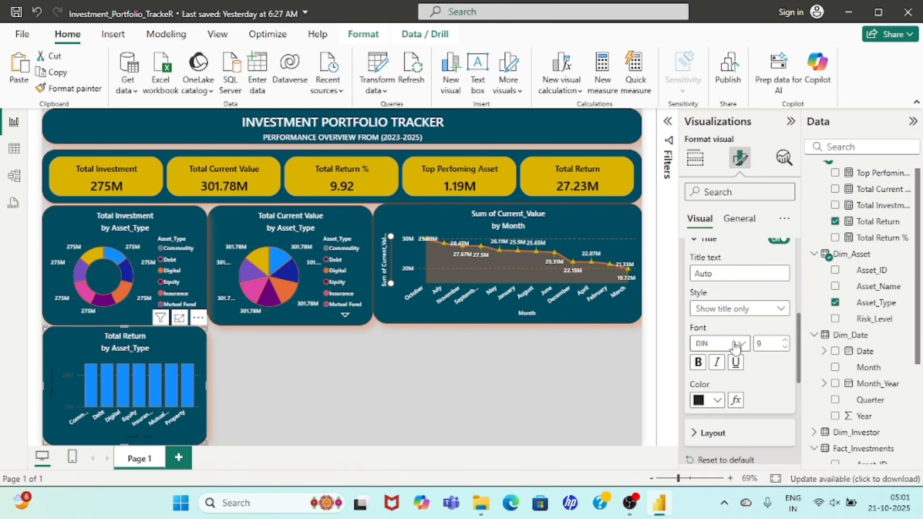
left_click(735, 344)
scroll(733, 240, "down", 1)
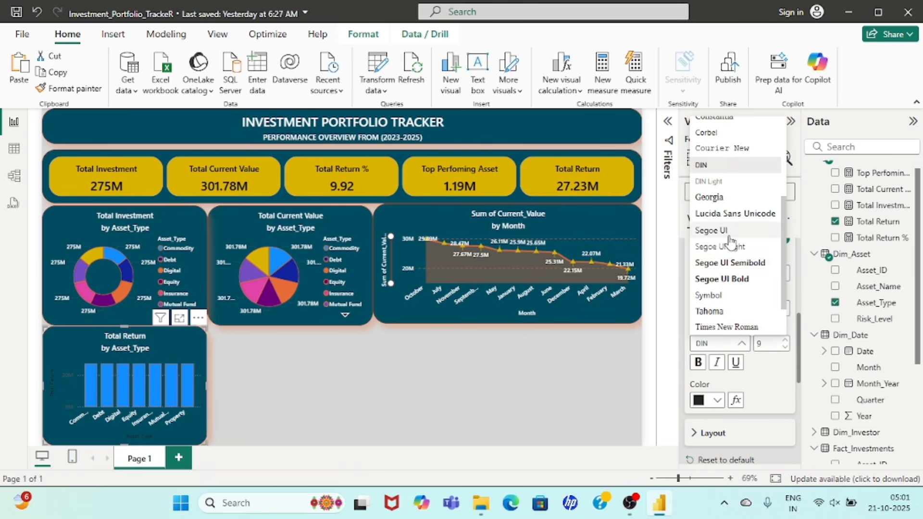
left_click(725, 263)
double_click(772, 344)
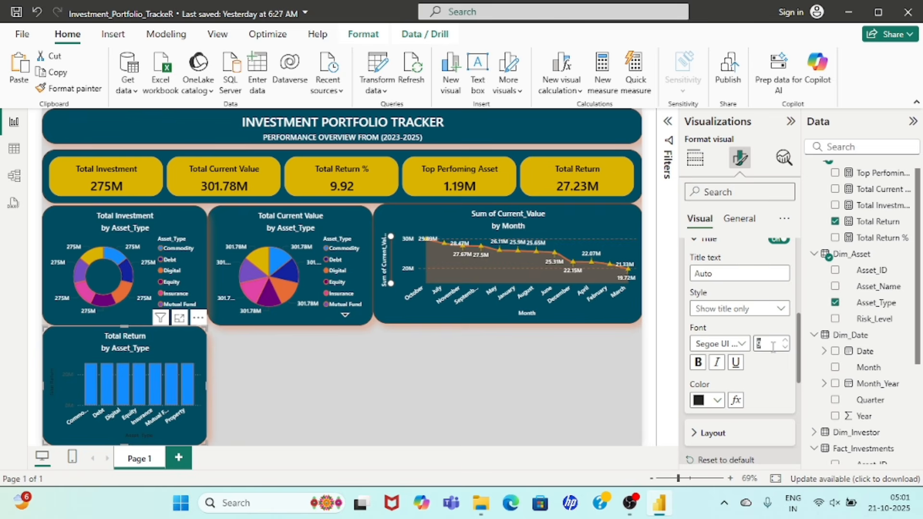
type("12")
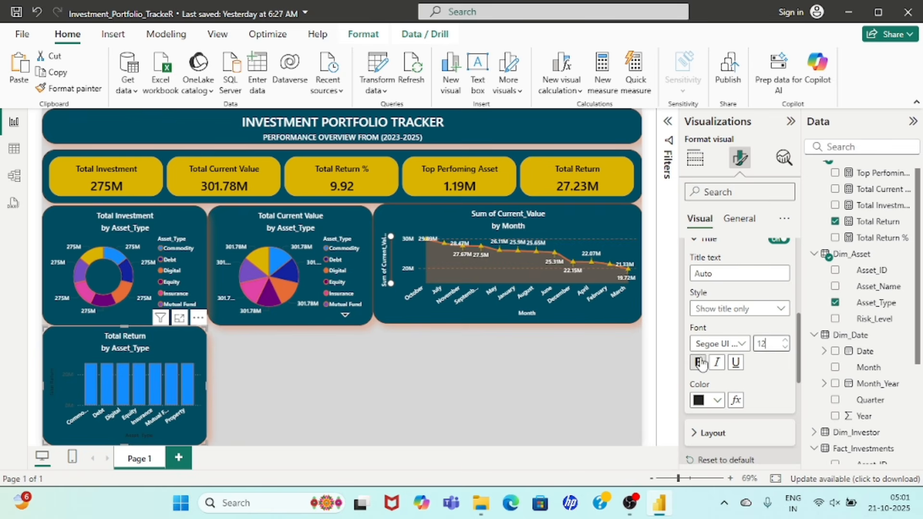
left_click(698, 362)
left_click(717, 401)
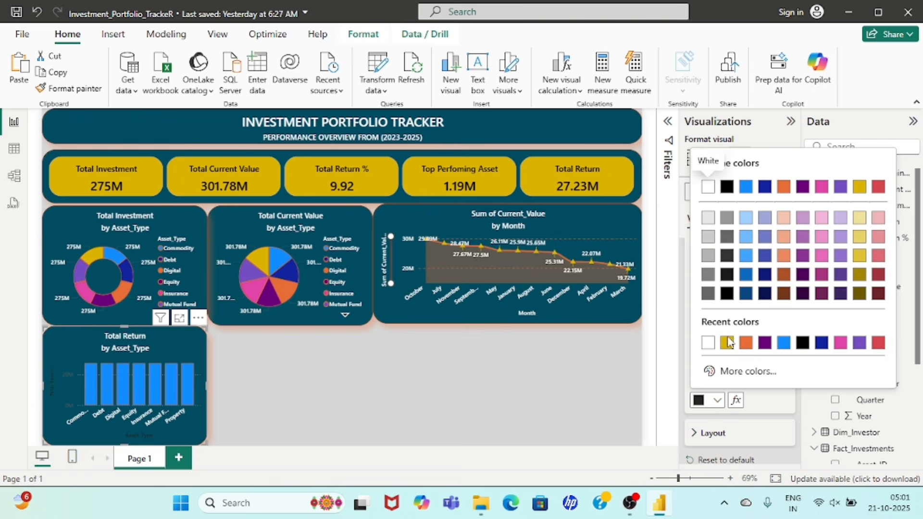
left_click(708, 343)
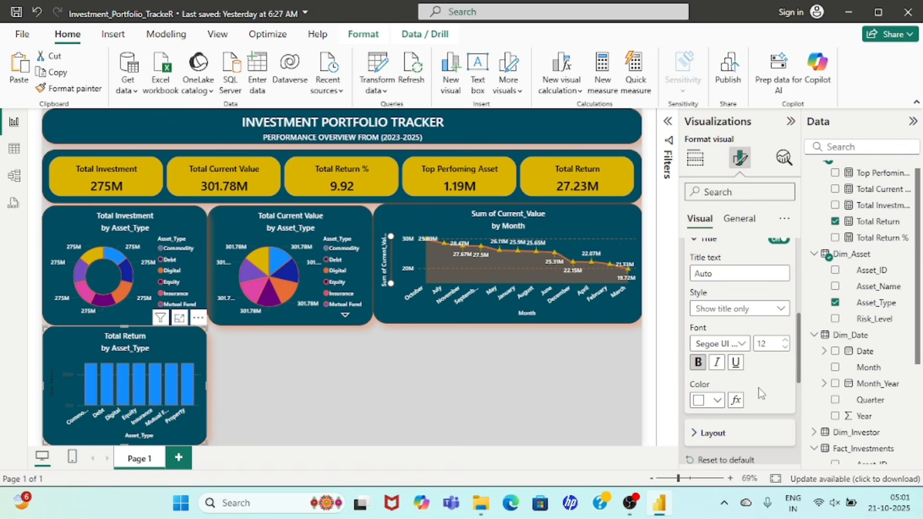
- Format the column chart's Y-axis values in Segoe UI Semibold, size 12, bold, with white text
scroll(757, 395, "down", 3)
left_click(692, 299)
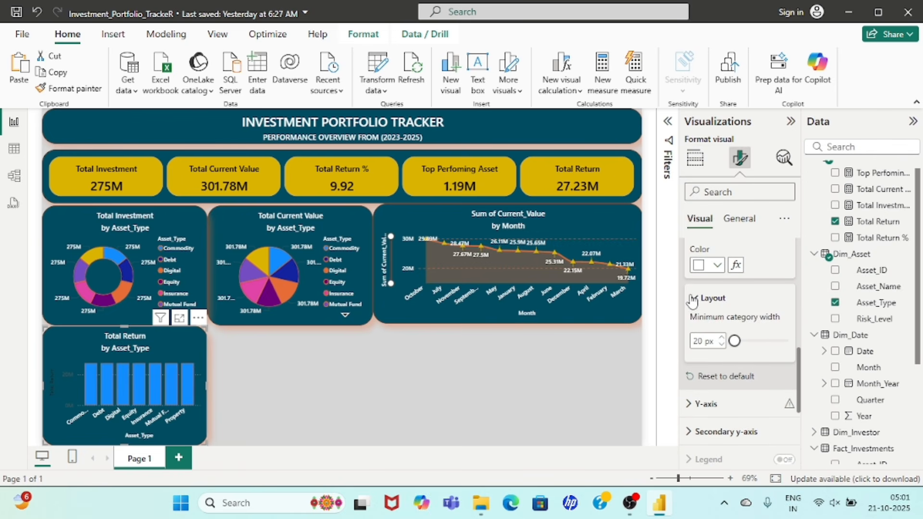
scroll(735, 336, "down", 3)
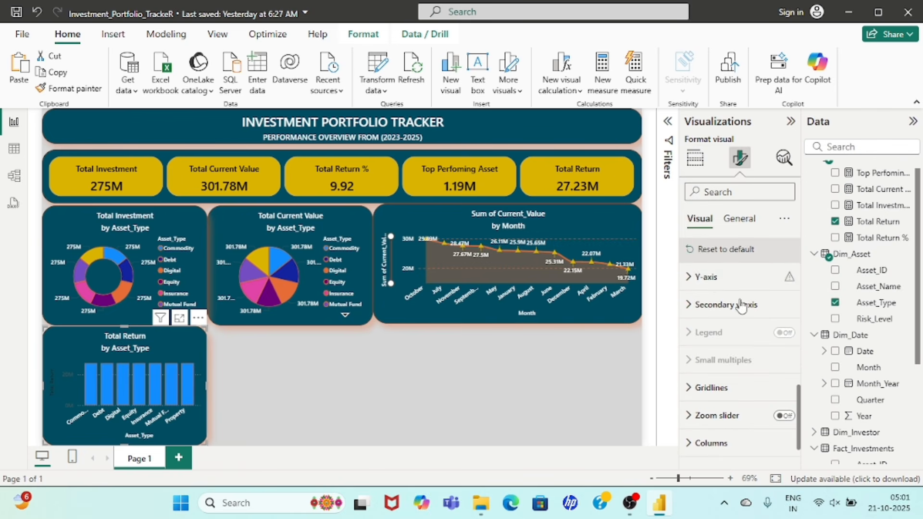
left_click(691, 280)
scroll(727, 356, "down", 3)
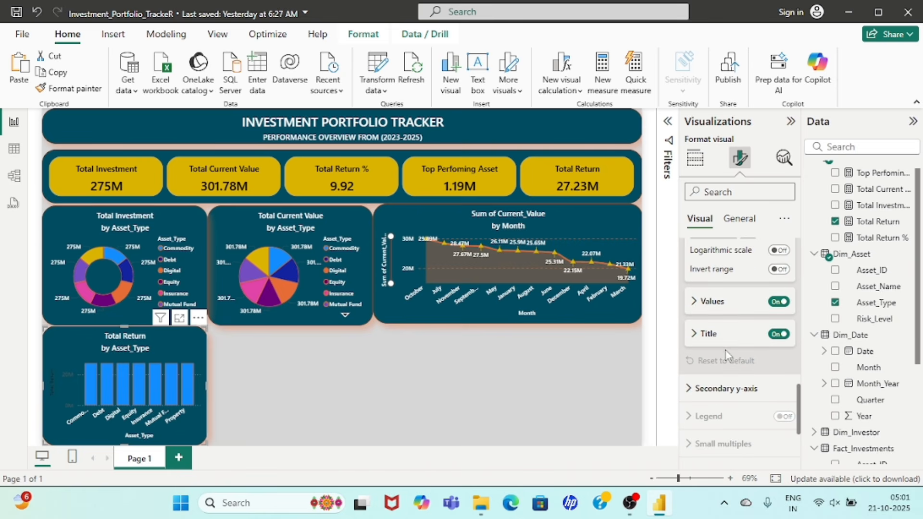
left_click(698, 302)
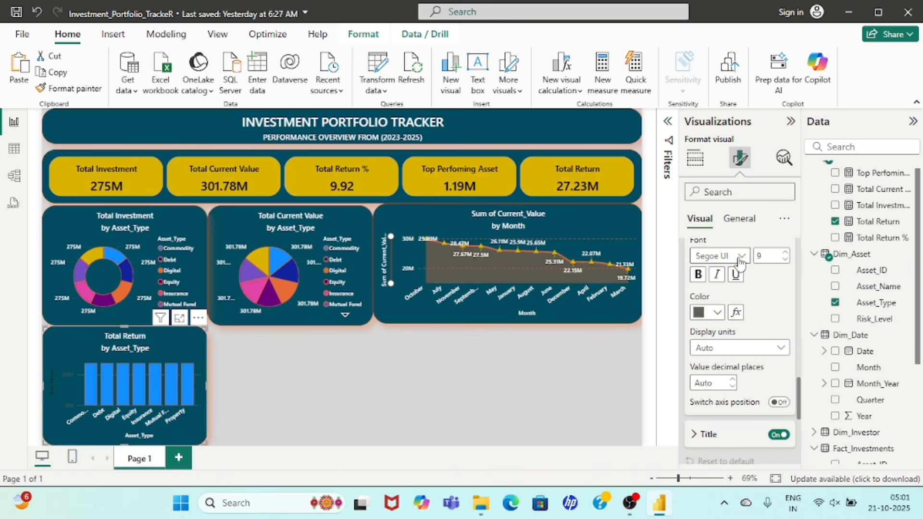
left_click(720, 256)
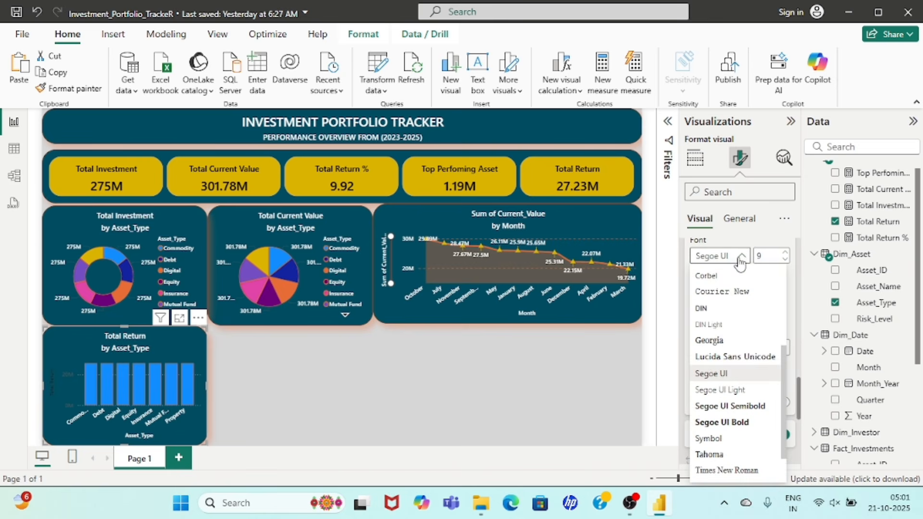
left_click(729, 406)
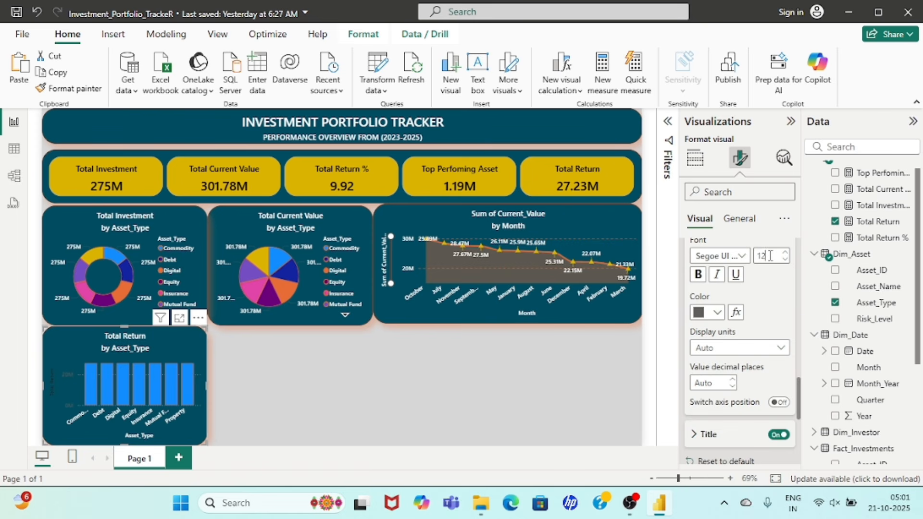
left_click(709, 313)
left_click(708, 256)
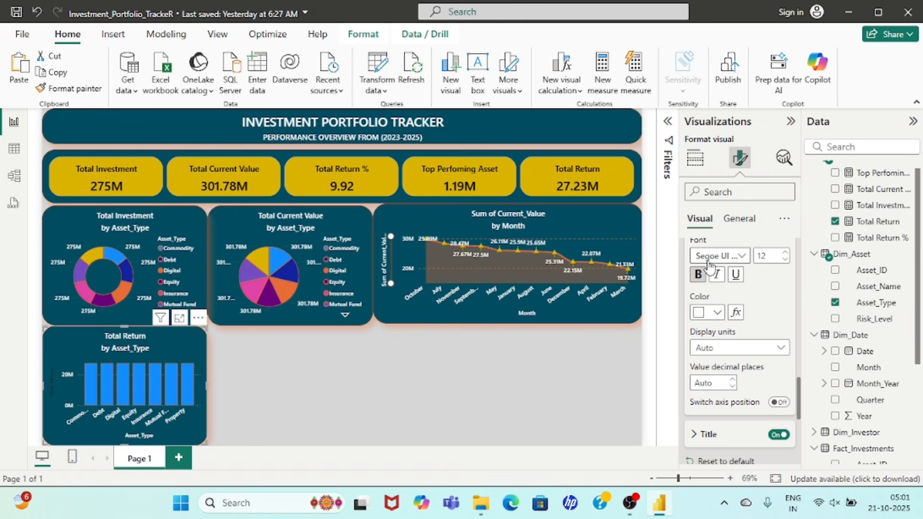
scroll(743, 288, "down", 2)
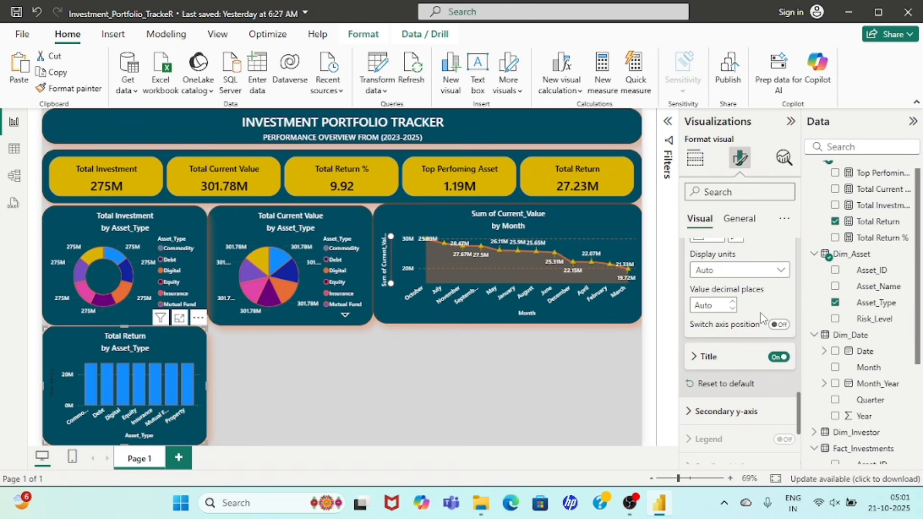
- Format the column chart's Y-axis title in Segoe UI Semibold, size 8, bold, with white text
left_click(746, 274)
left_click(725, 335)
scroll(732, 358, "down", 2)
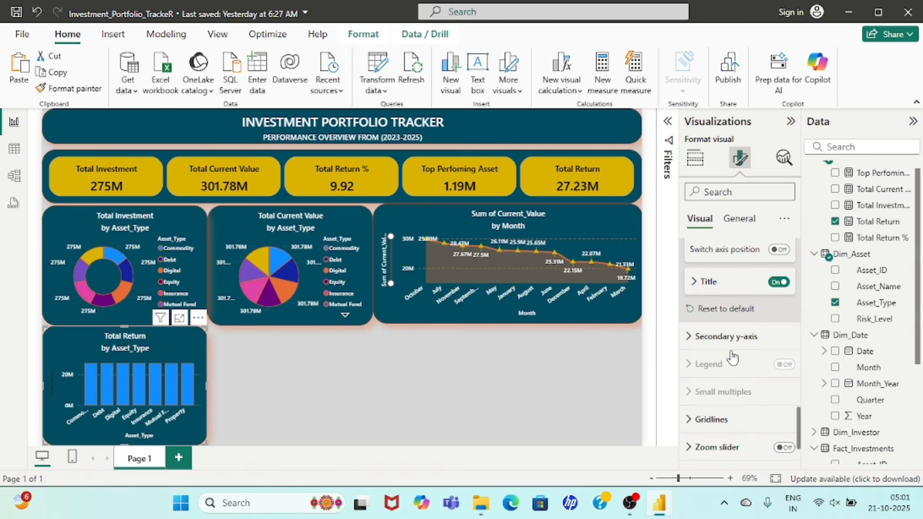
left_click(699, 283)
scroll(733, 303, "down", 3)
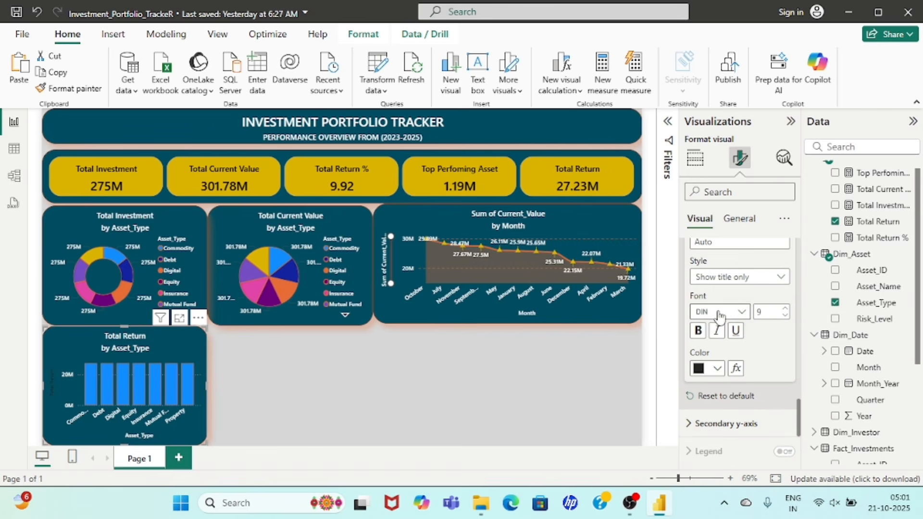
left_click(718, 311)
scroll(715, 219, "down", 2)
scroll(715, 219, "down", 2)
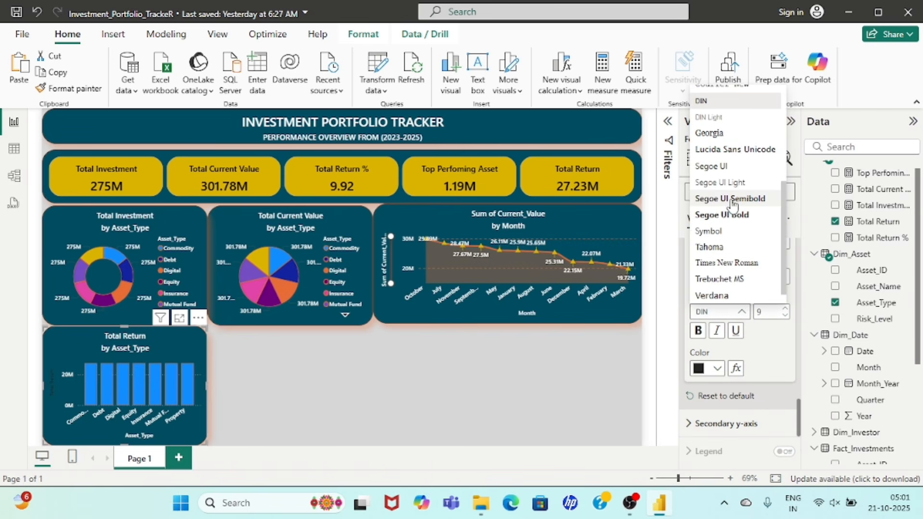
left_click(731, 199)
double_click(768, 313)
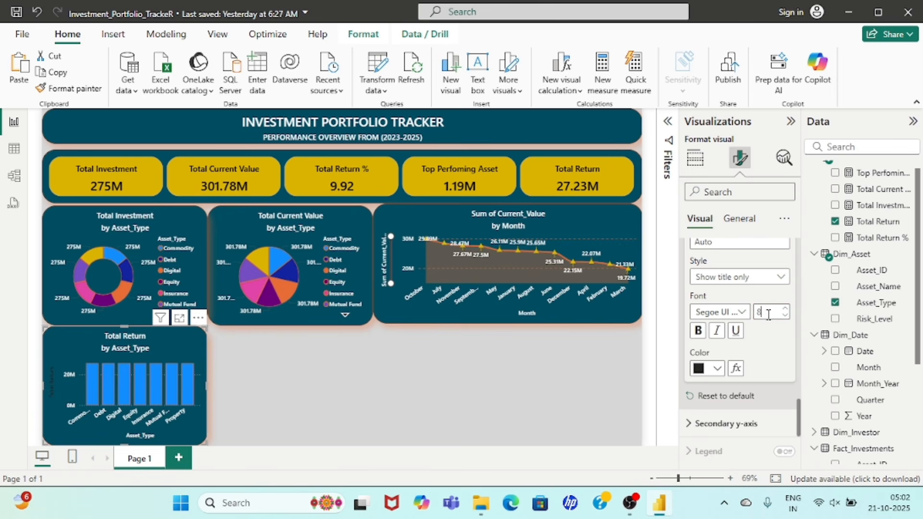
type("8")
left_click(718, 369)
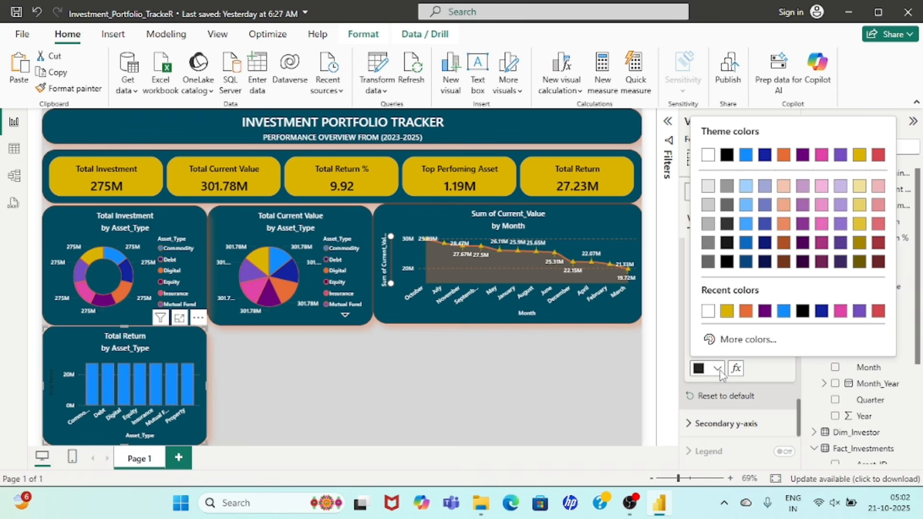
left_click(707, 311)
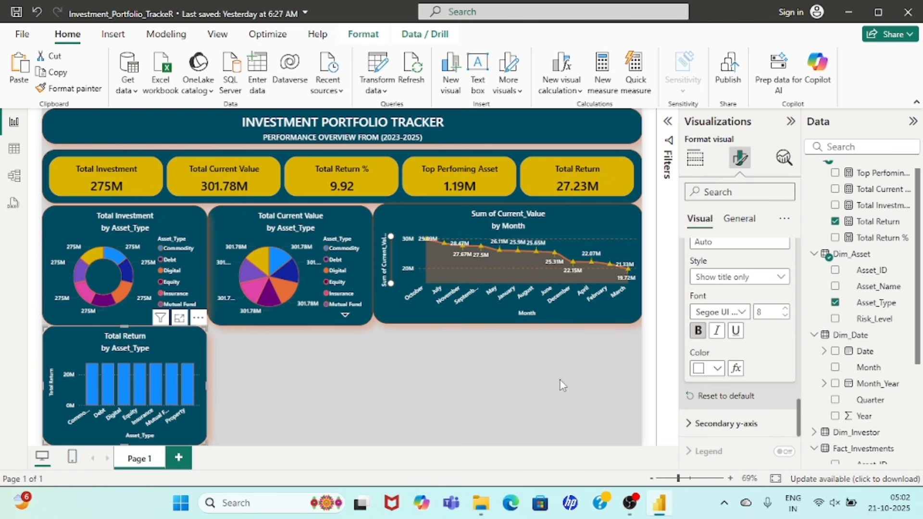
- Set the fill color of all columns in the Total Return by Asset_Type chart to gold
scroll(740, 404, "down", 3)
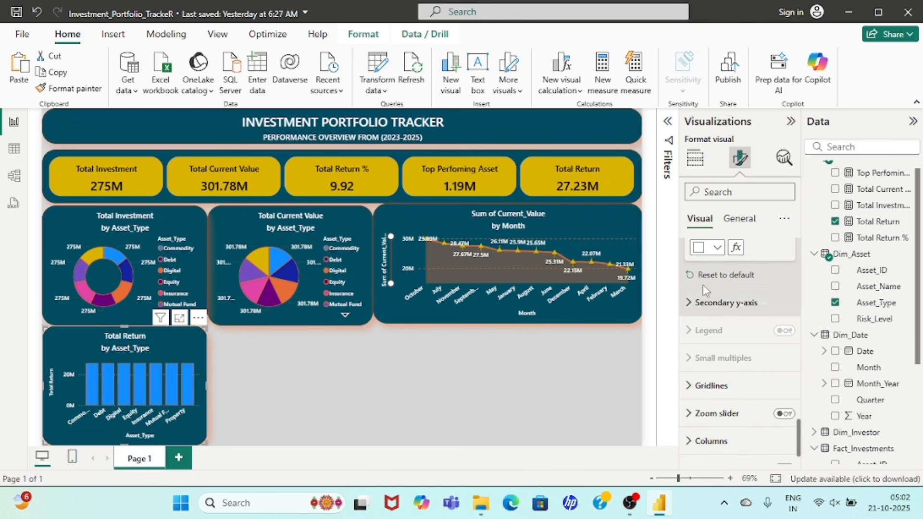
left_click(721, 374)
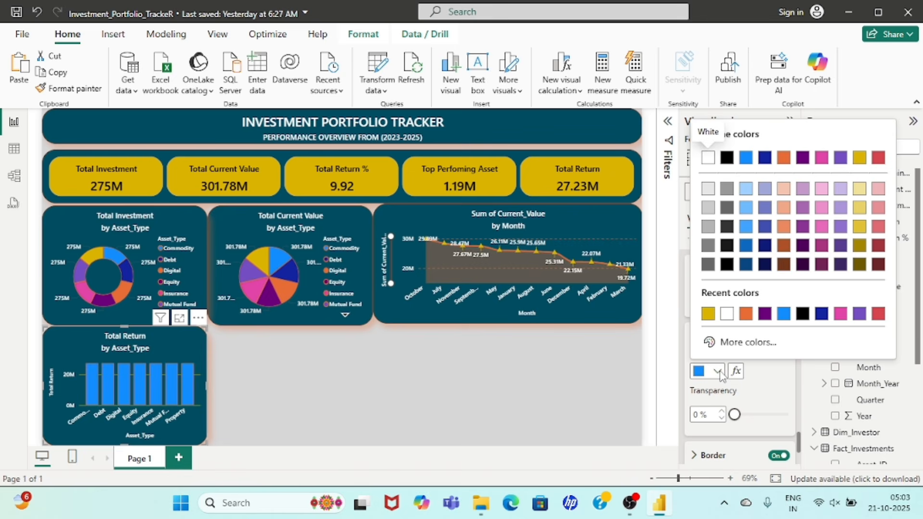
left_click(710, 314)
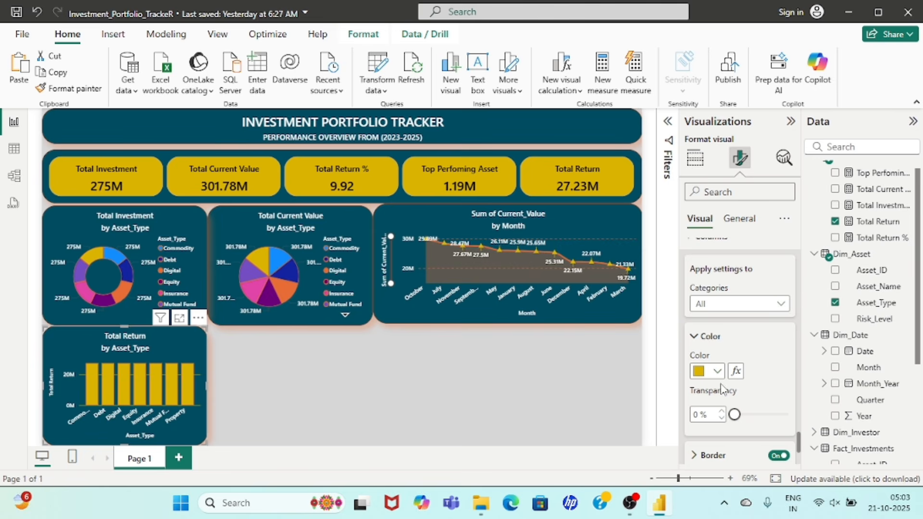
- Turn on data labels for the Total Return column chart and set their orientation to Vertical
scroll(734, 387, "down", 5)
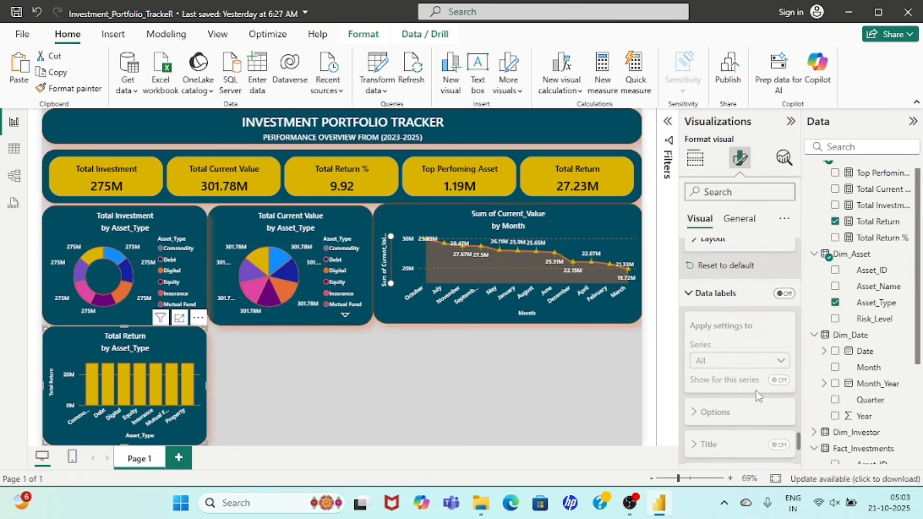
left_click(785, 288)
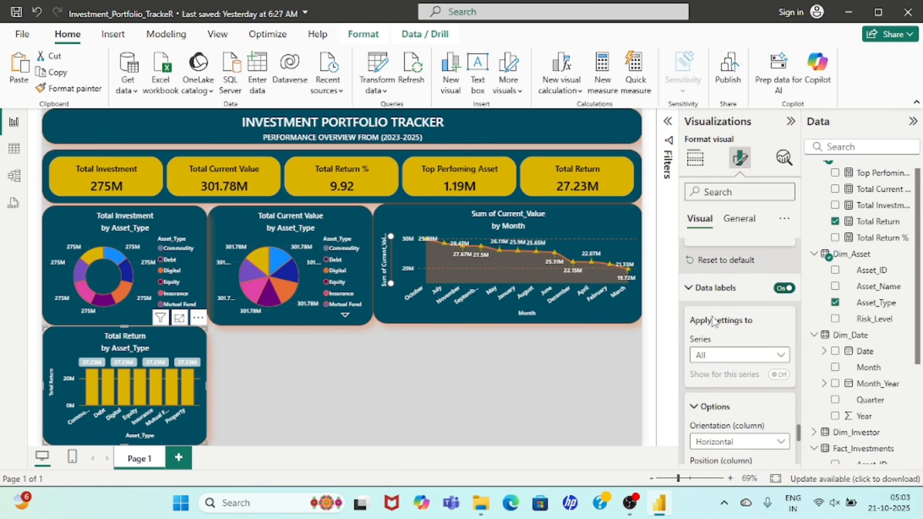
scroll(729, 340, "down", 3)
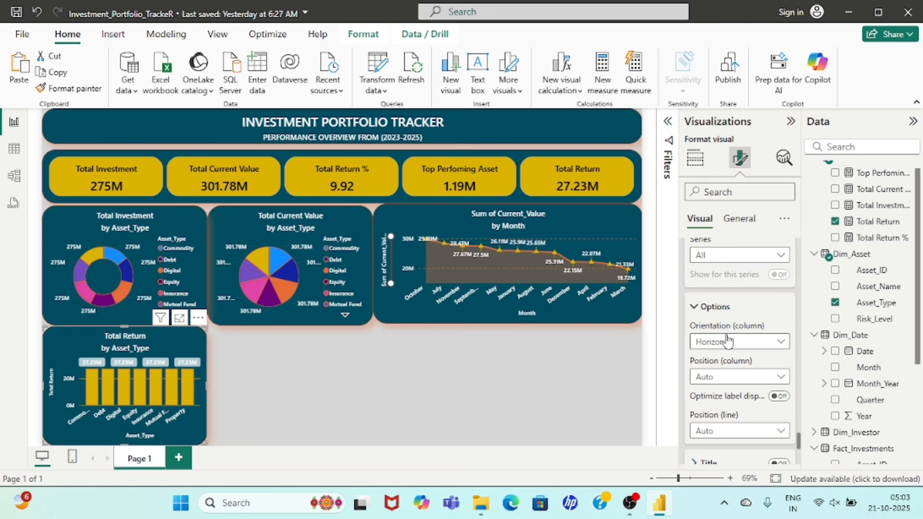
scroll(729, 340, "down", 2)
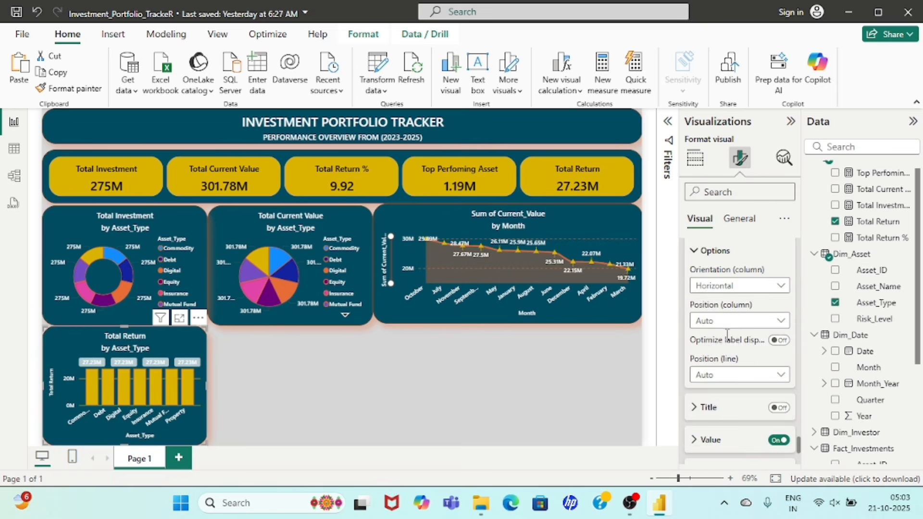
left_click(773, 287)
left_click(712, 301)
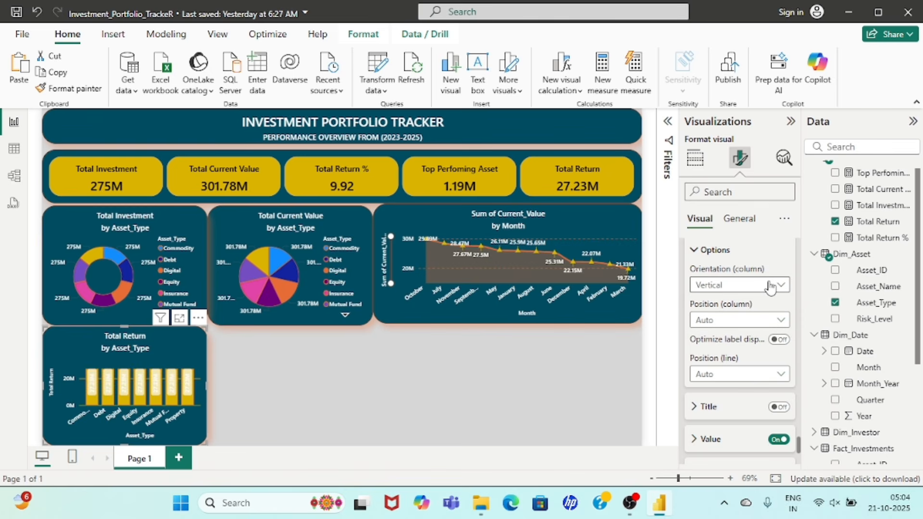
- Set the column data labels' position to Outside end
scroll(744, 308, "down", 1)
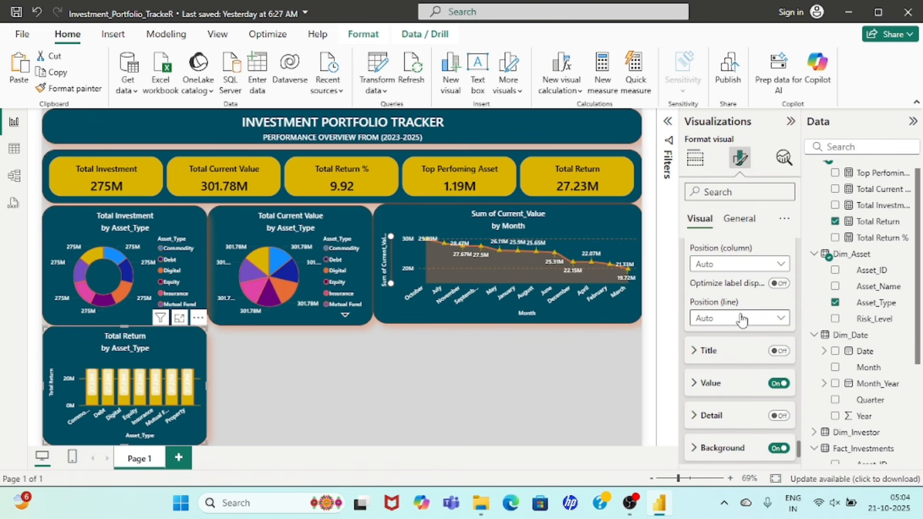
left_click(760, 265)
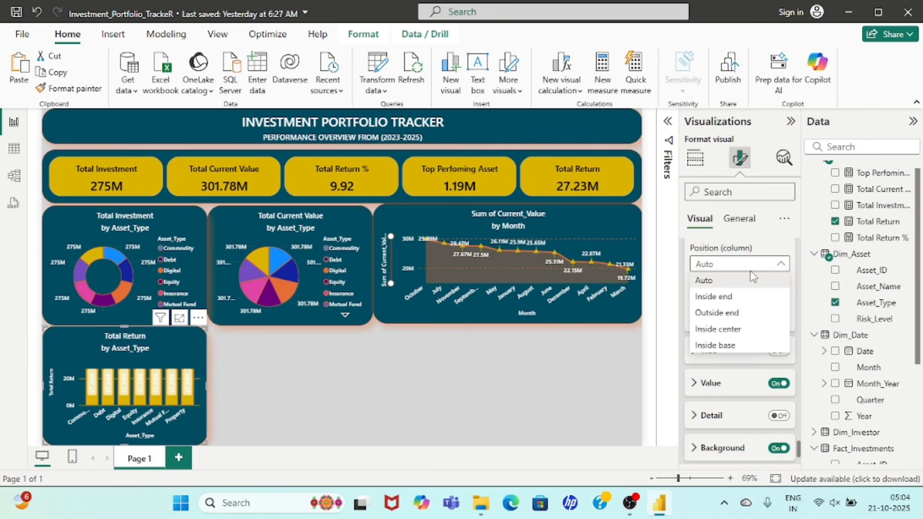
left_click(726, 298)
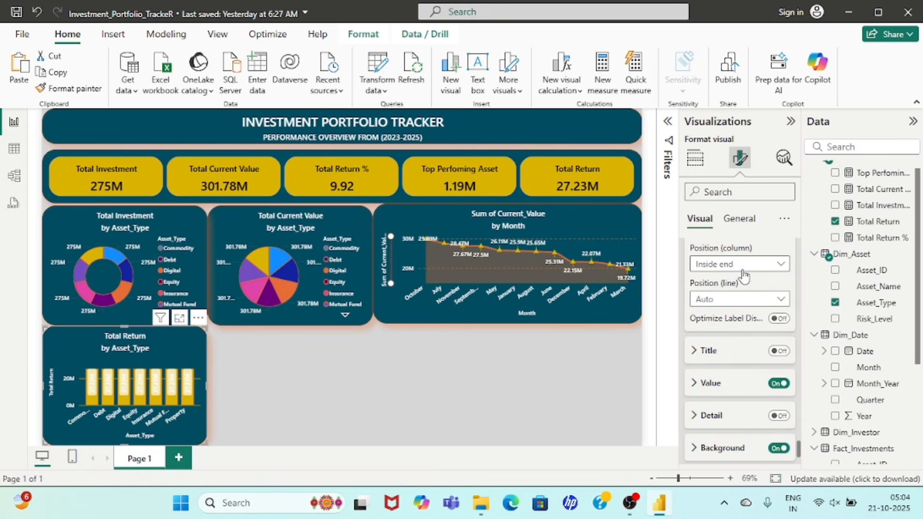
left_click(744, 269)
left_click(727, 314)
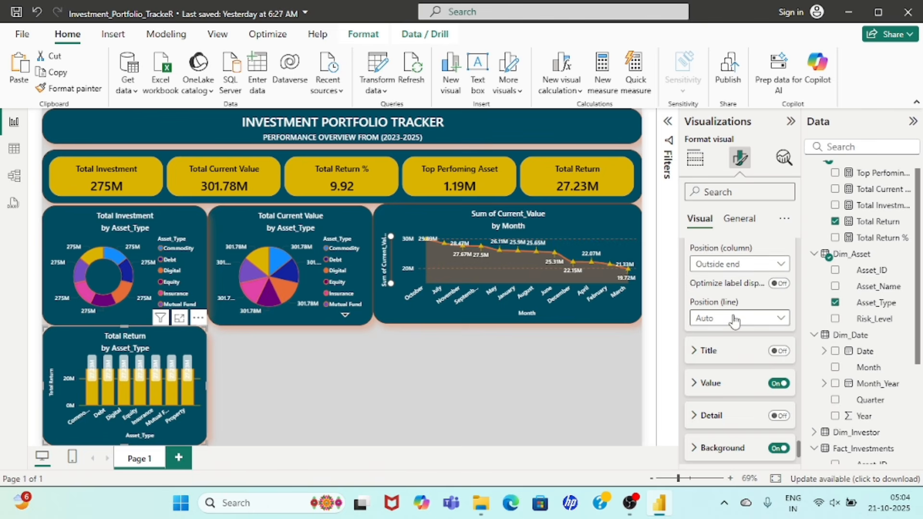
- Set the background color of the column chart's data labels to gold
scroll(733, 327, "down", 2)
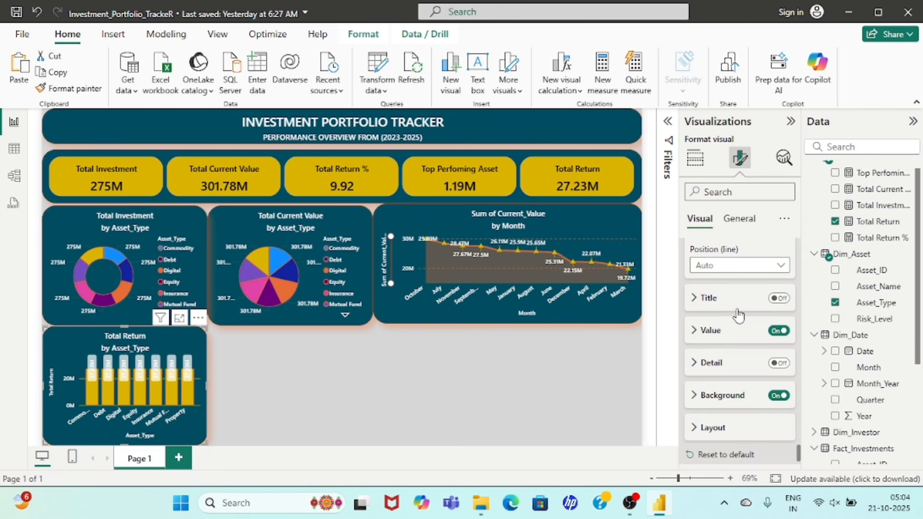
scroll(695, 337, "down", 1)
left_click(695, 363)
scroll(720, 311, "down", 3)
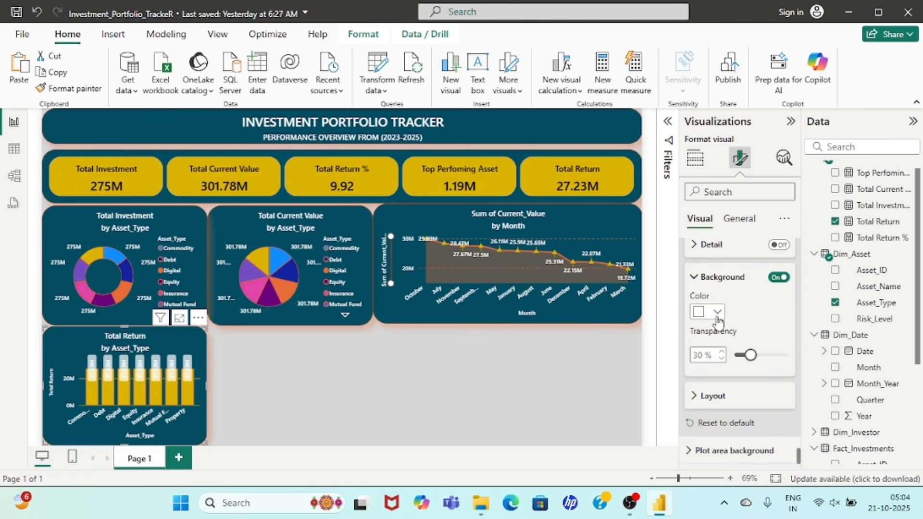
left_click(718, 314)
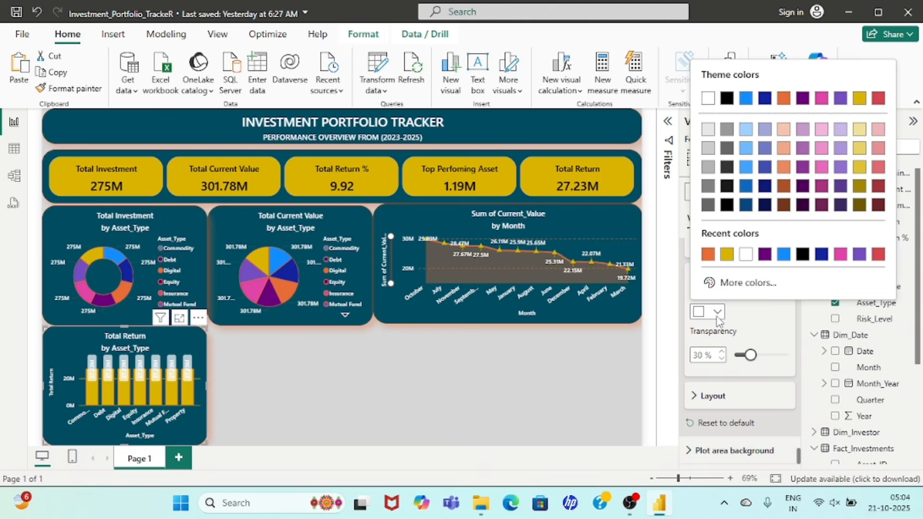
left_click(727, 254)
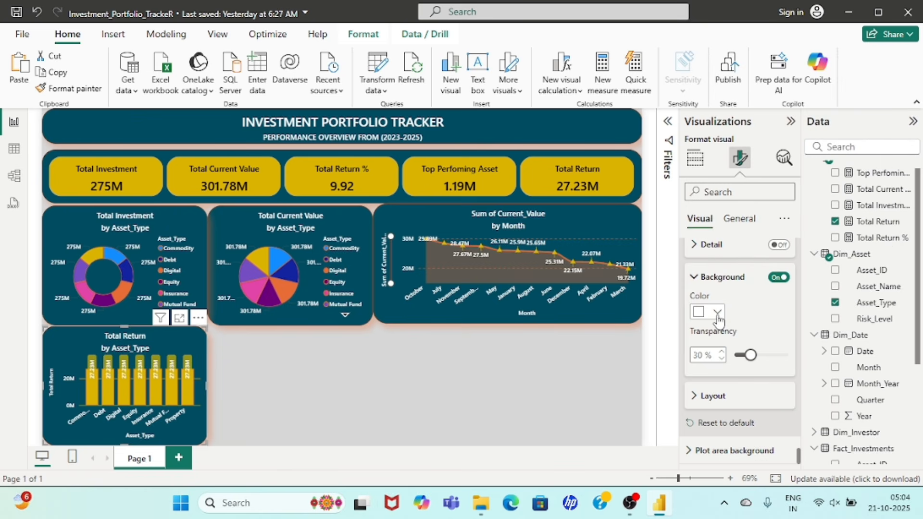
- Add an empty matrix visual and widen it to fill the free space beside the Total Return column chart
left_click(332, 366)
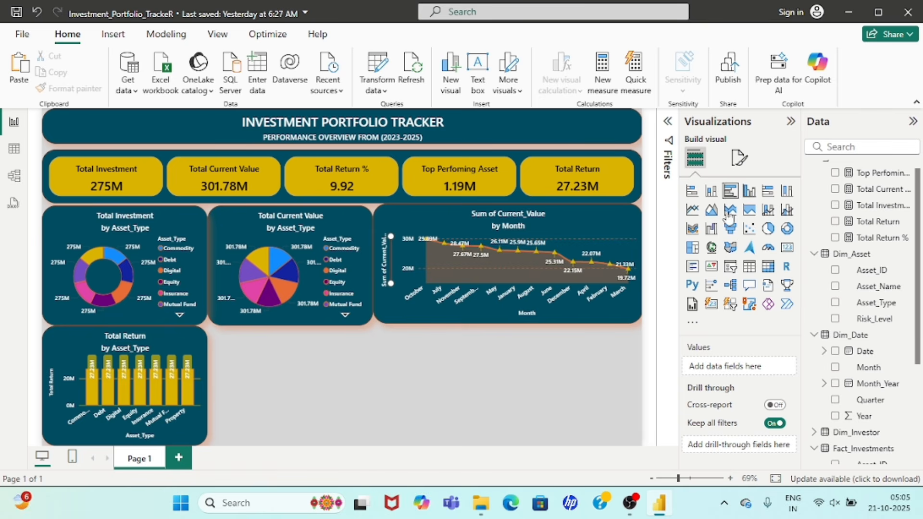
left_click(768, 268)
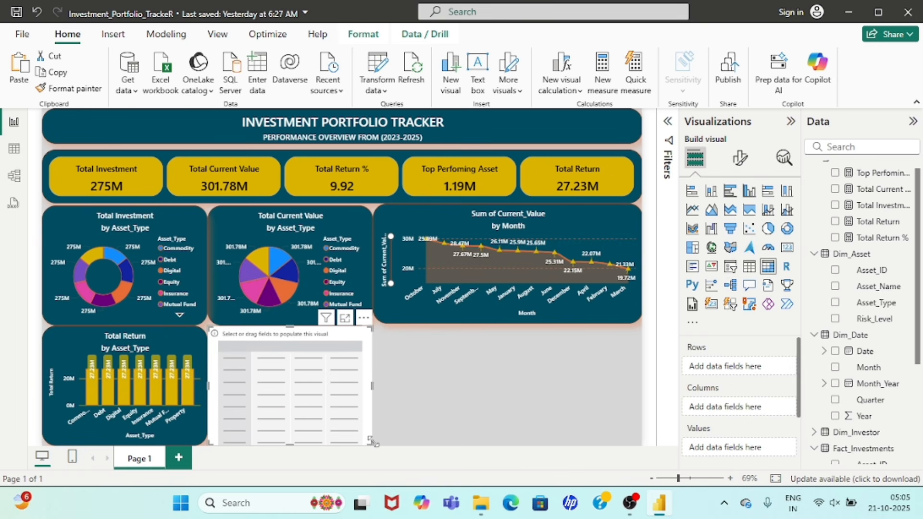
left_click_drag(392, 442, 644, 444)
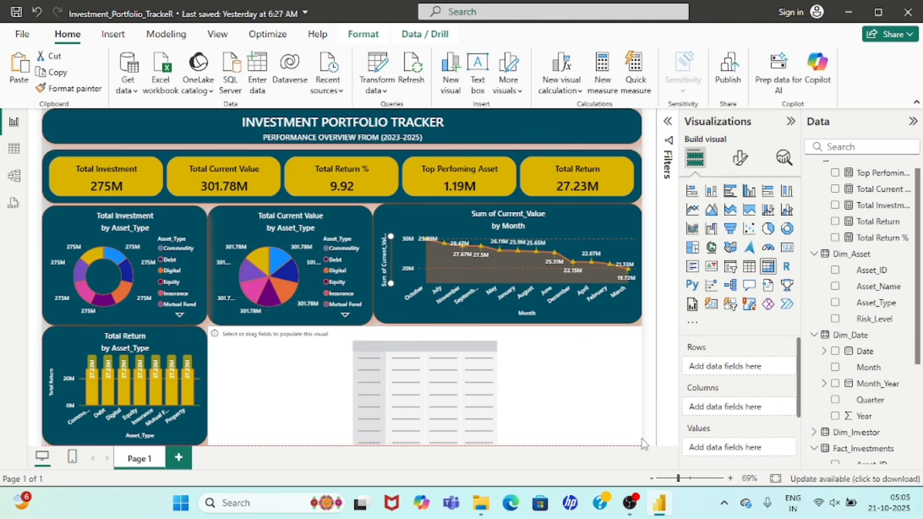
- Copy the Total Return column chart's formatting onto the empty matrix with Format painter
left_click(165, 335)
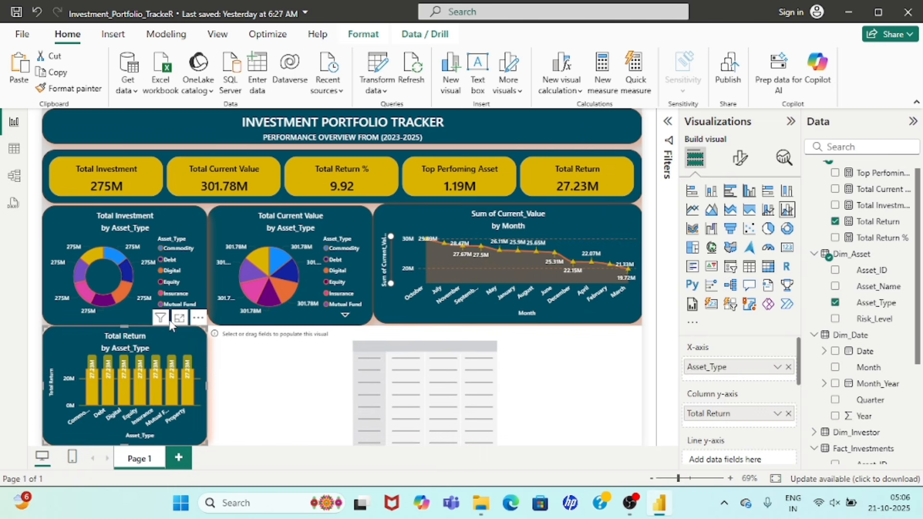
left_click(69, 88)
left_click(295, 347)
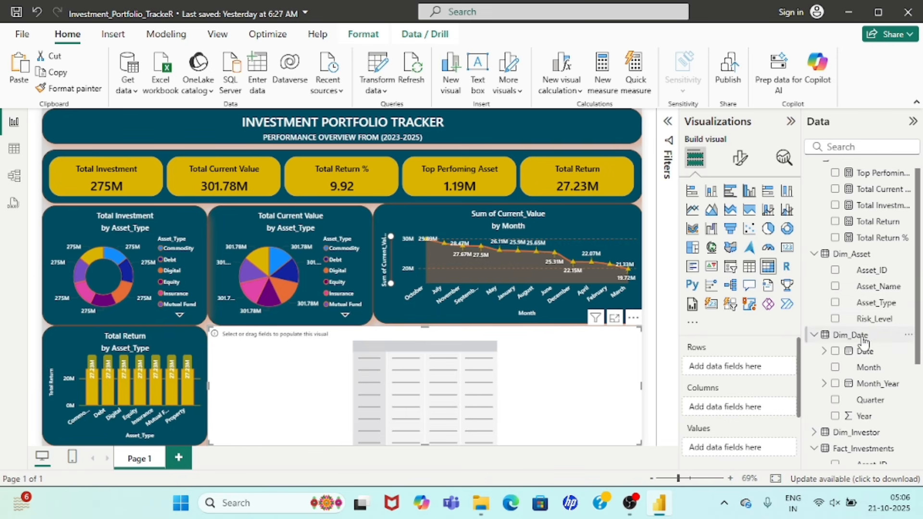
- Fill the matrix with Asset_Name as rows and Current_Value, Invested_Value, Return_% and Quantity as values
left_click(835, 286)
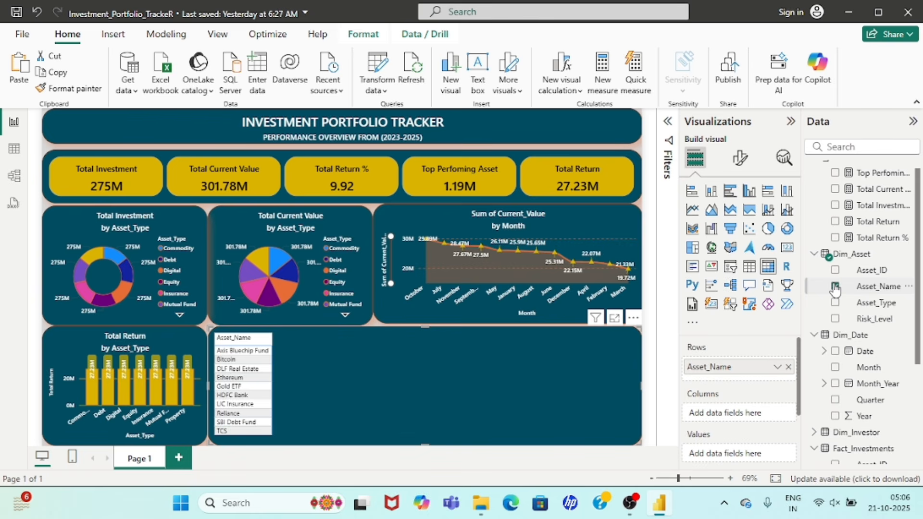
scroll(840, 329, "down", 3)
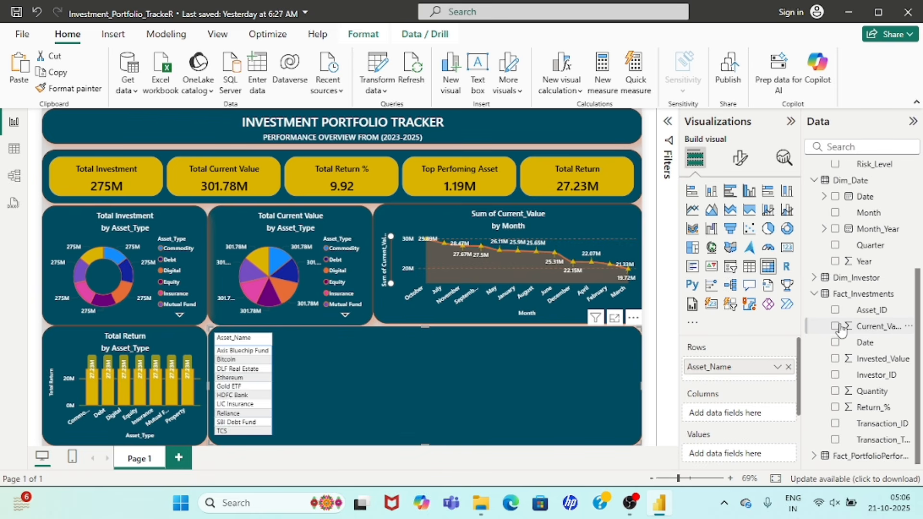
left_click(835, 326)
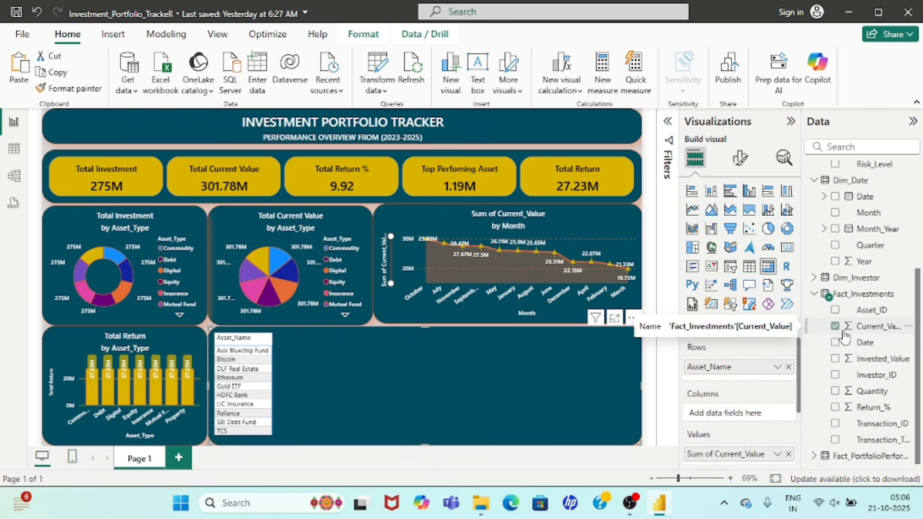
left_click(835, 359)
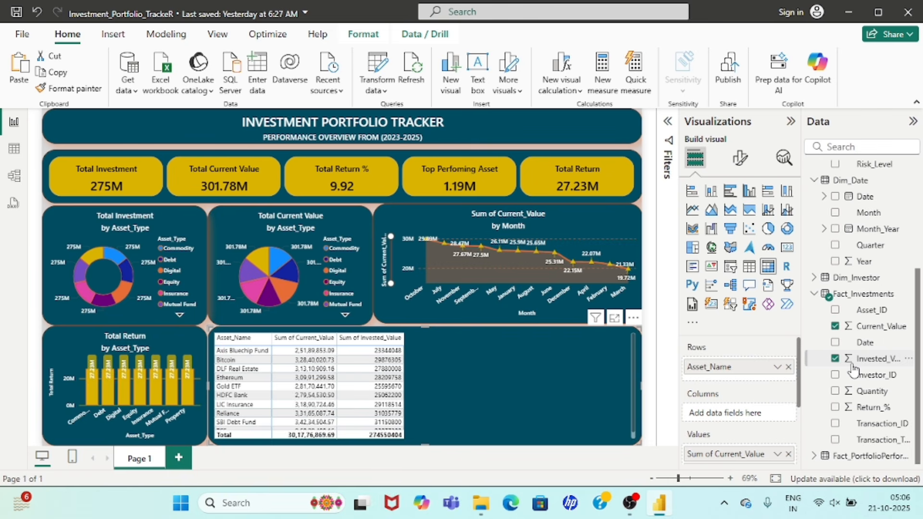
left_click(835, 408)
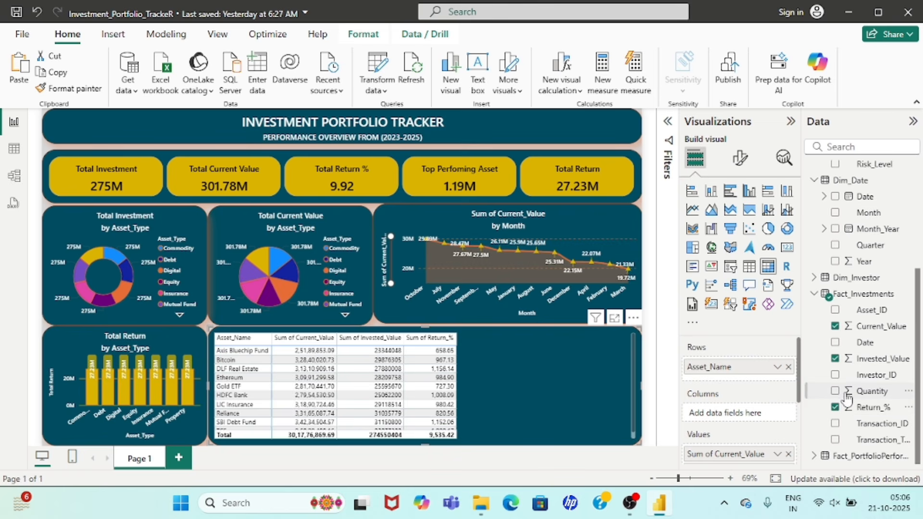
left_click(835, 391)
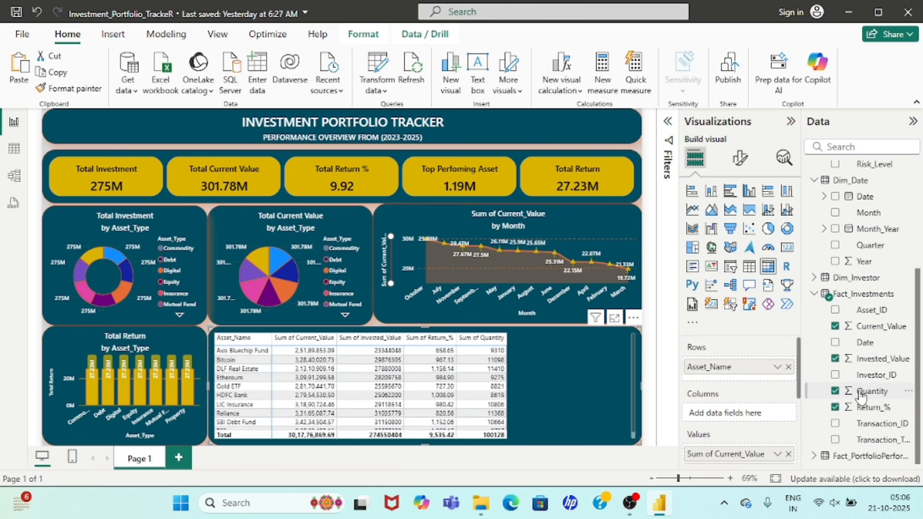
scroll(860, 397, "up", 3)
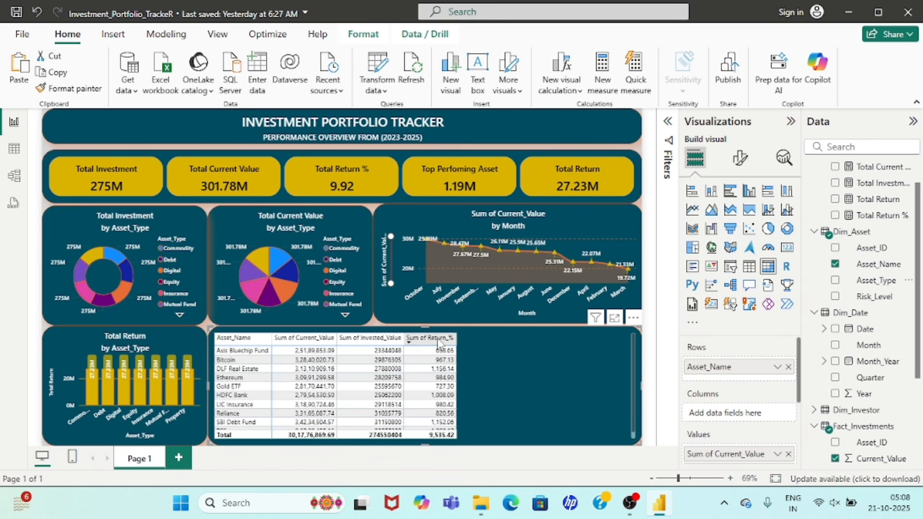
scroll(840, 375, "down", 3)
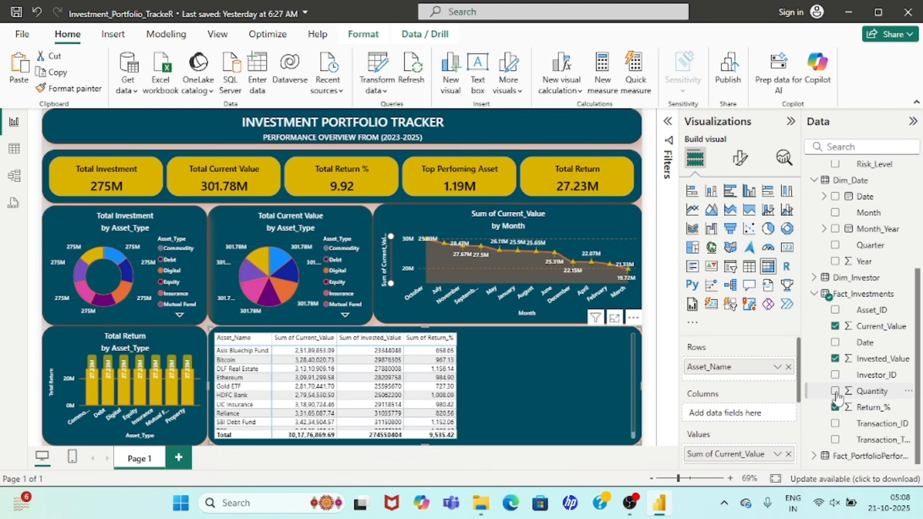
left_click(835, 392)
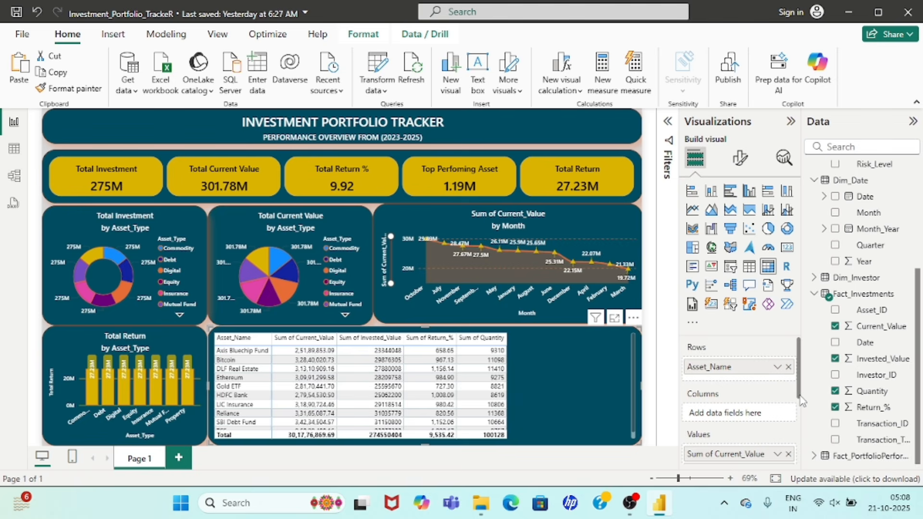
- Add a sparkline of summed Return_% to the matrix, with Asset_Name on the X-axis and the calculation group applied to the entire sparkline
scroll(729, 397, "down", 5)
scroll(729, 397, "up", 1)
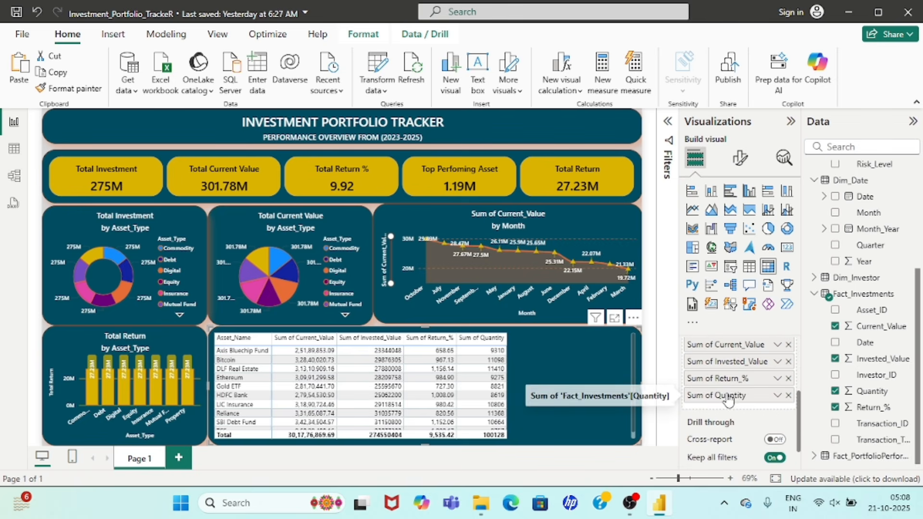
left_click(610, 175)
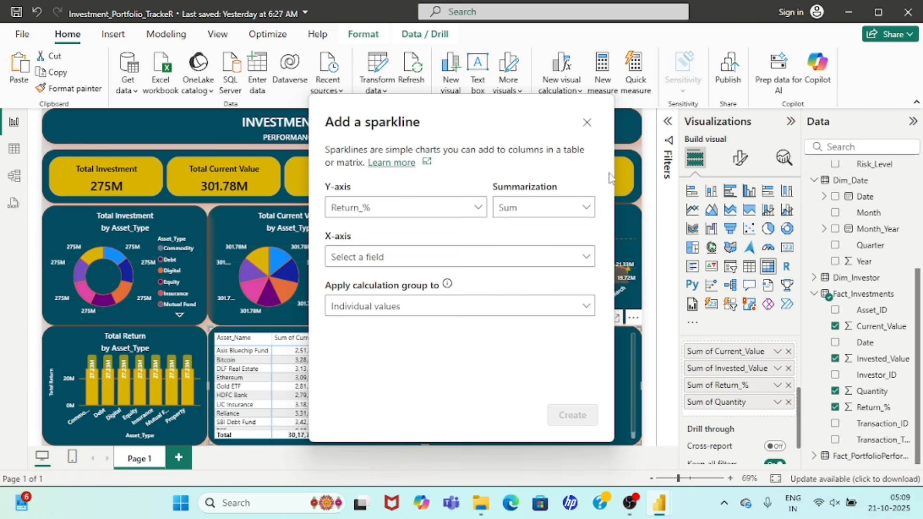
left_click(447, 257)
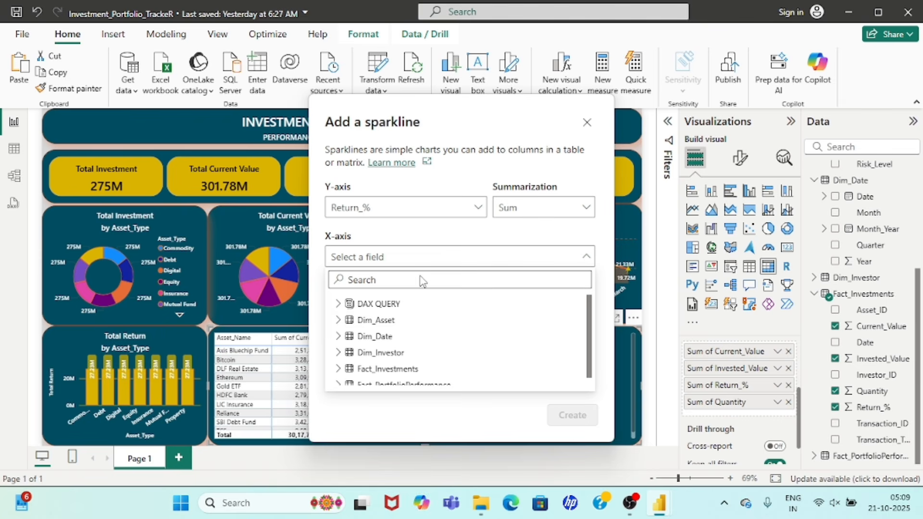
left_click(338, 320)
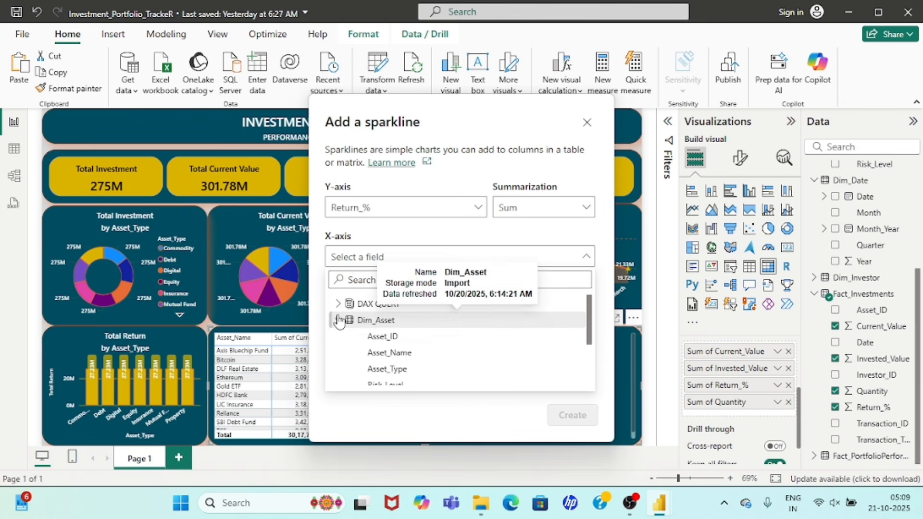
left_click(399, 354)
left_click(500, 315)
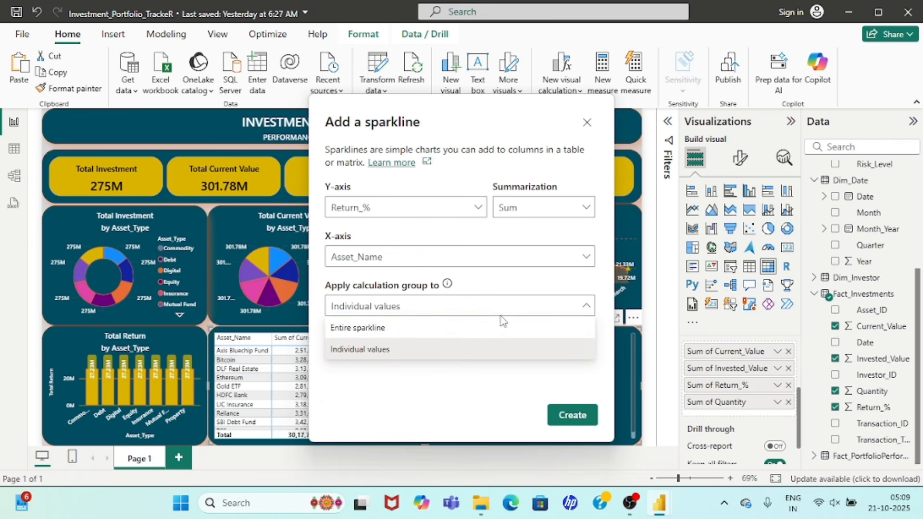
left_click(365, 330)
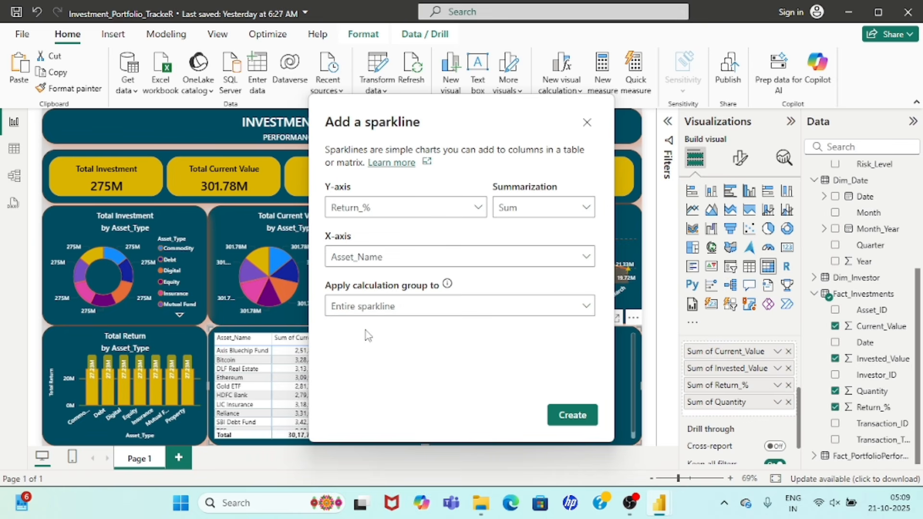
left_click(570, 416)
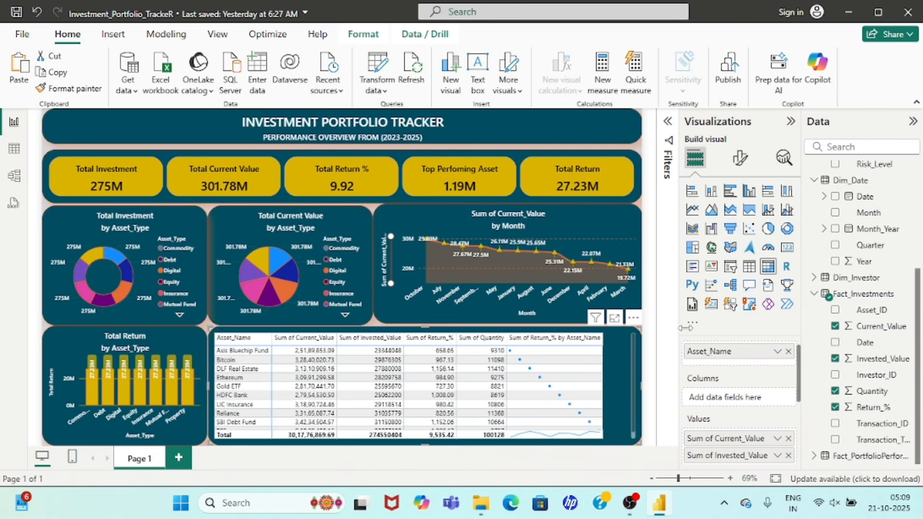
- Apply the Contrast alternating rows style preset to the matrix
scroll(727, 400, "down", 2)
scroll(728, 400, "down", 2)
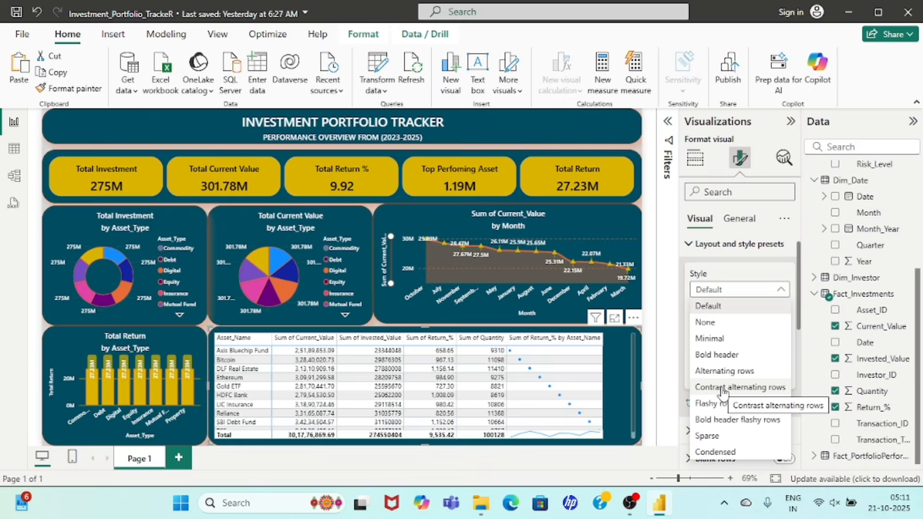
left_click(723, 388)
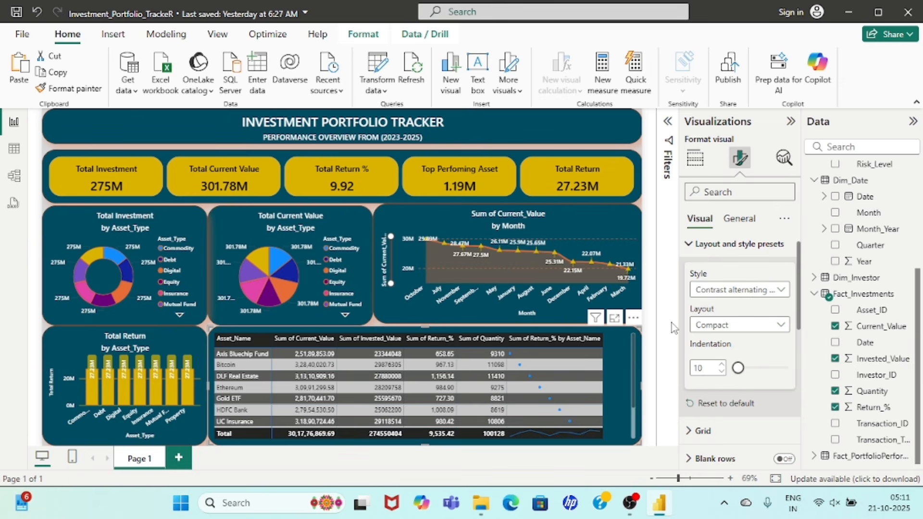
- Try gold as the matrix's horizontal gridline color and settle on black
scroll(692, 269, "up", 1)
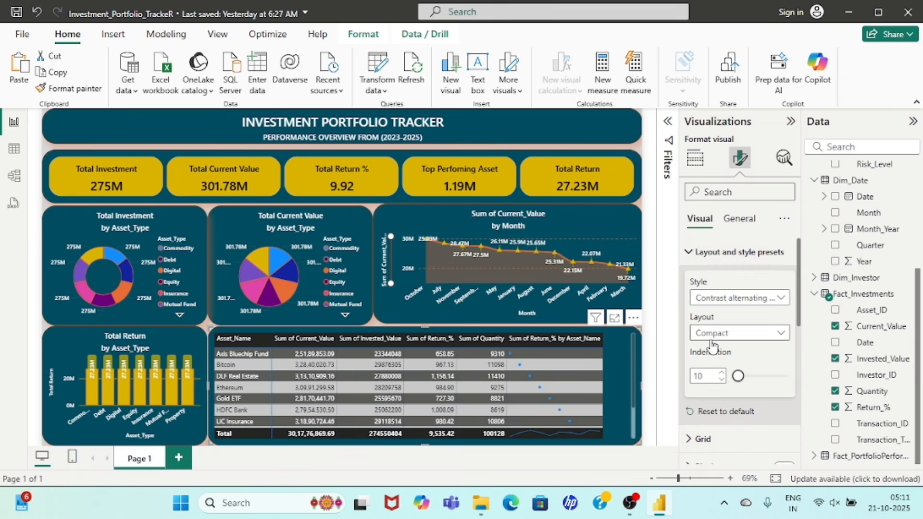
left_click(692, 265)
left_click(695, 280)
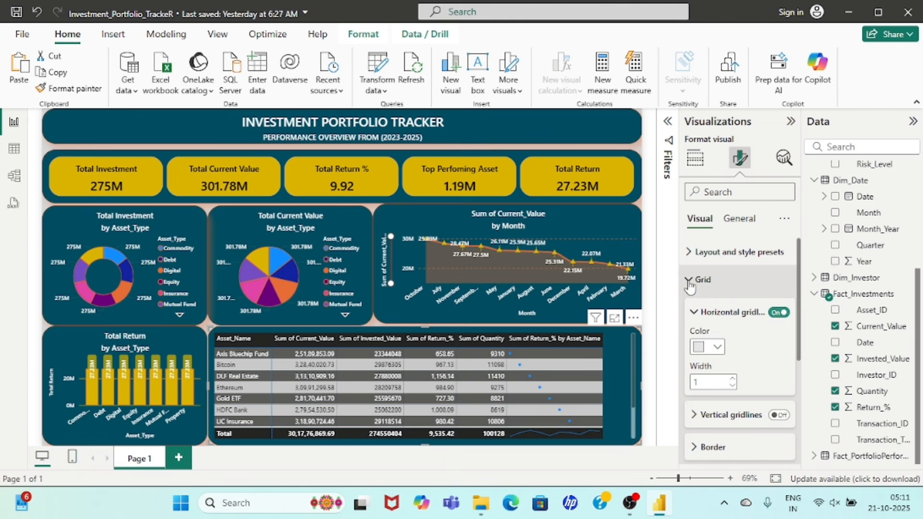
left_click(719, 348)
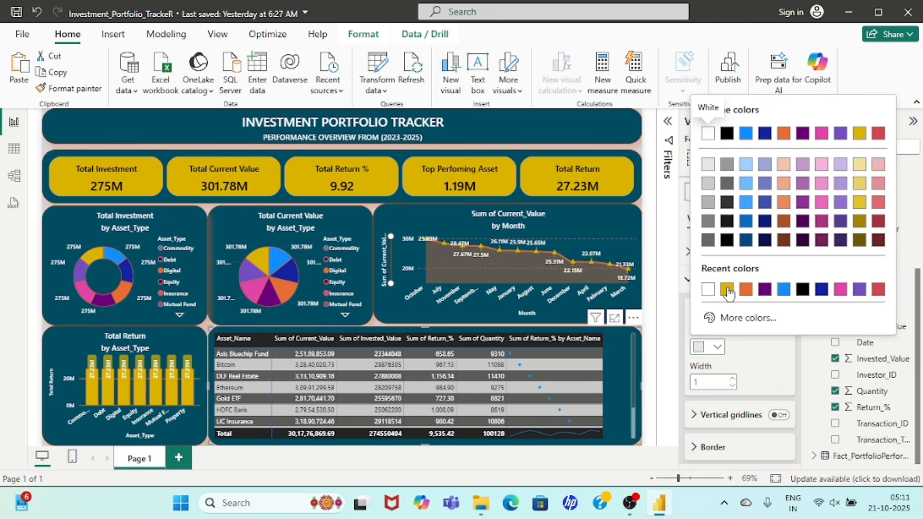
left_click(727, 289)
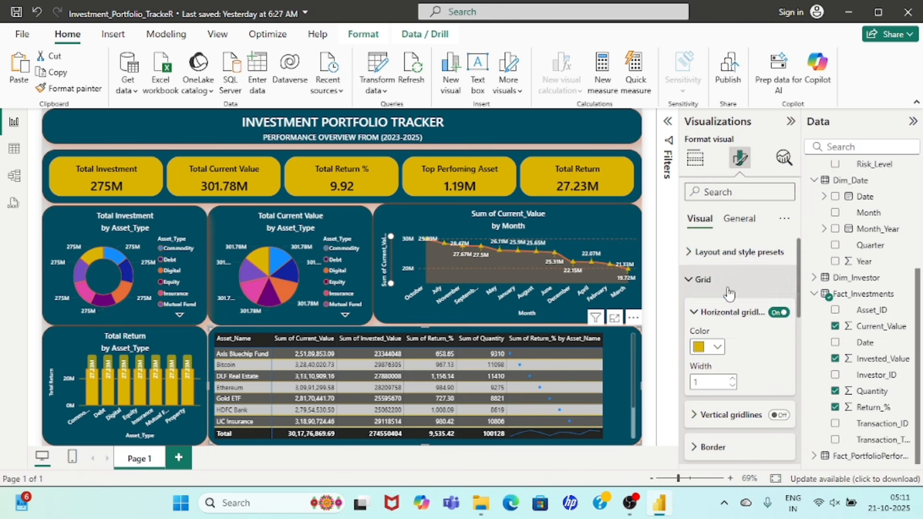
left_click(716, 347)
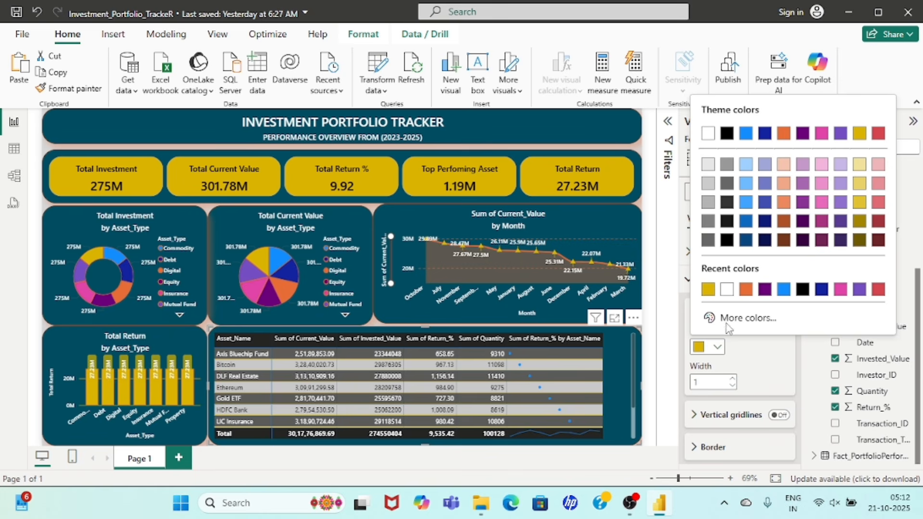
left_click(802, 289)
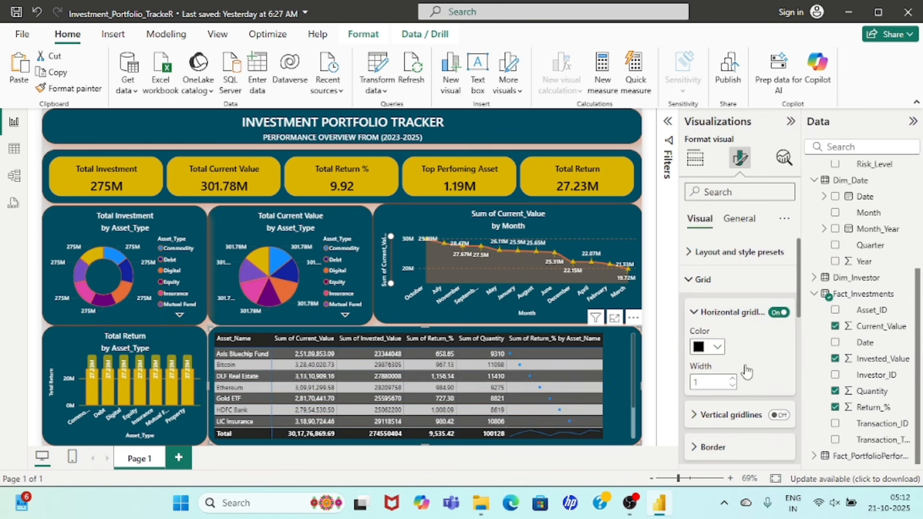
- Turn on the matrix's vertical gridlines and color them black (#000000)
scroll(746, 371, "down", 2)
left_click(780, 314)
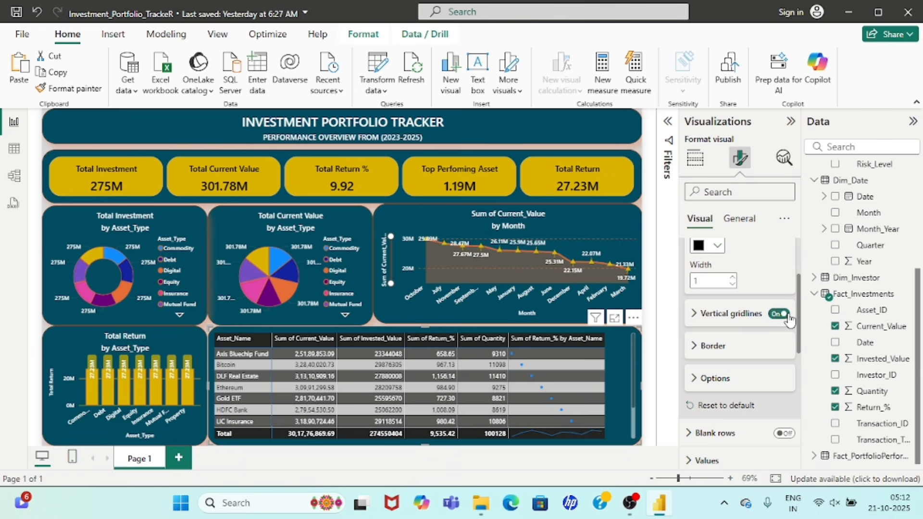
left_click(694, 314)
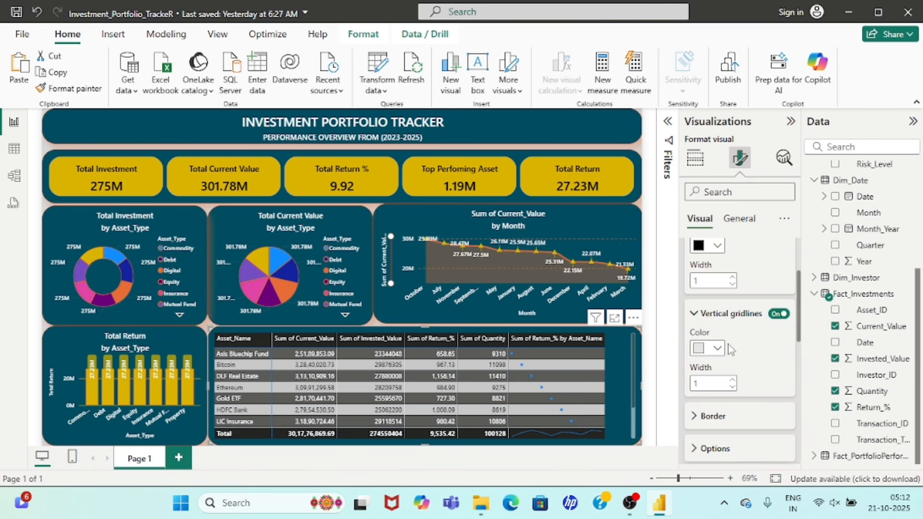
left_click(716, 349)
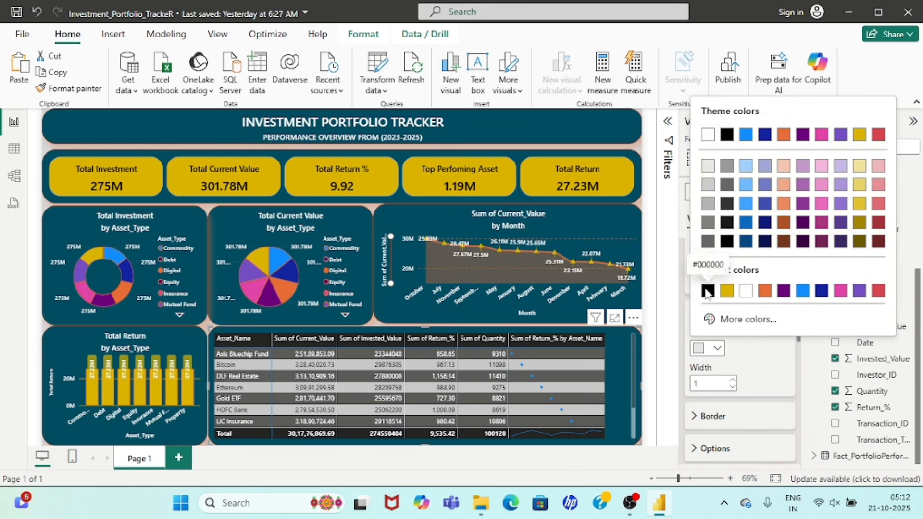
left_click(707, 291)
- Change the matrix values' font to another Segoe UI variant, try size 12, and set the size to 9
scroll(736, 313, "down", 5)
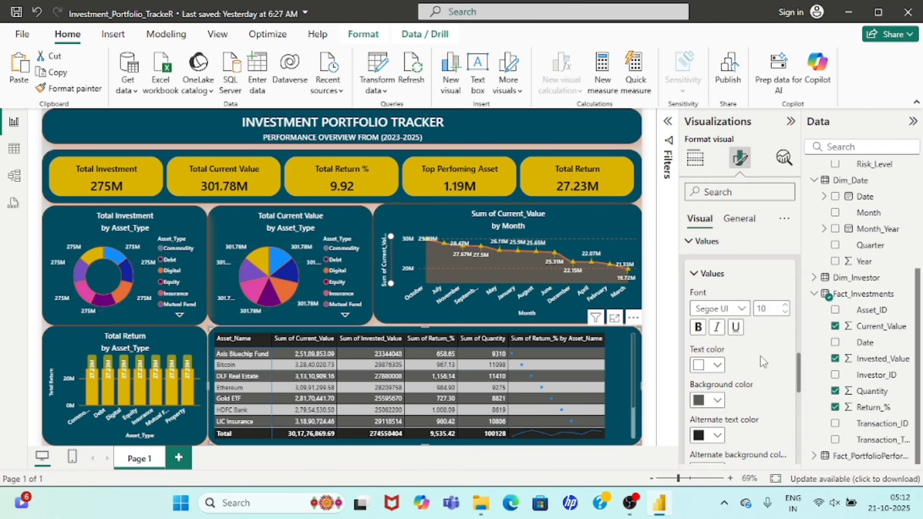
left_click(743, 308)
left_click(734, 234)
double_click(775, 308)
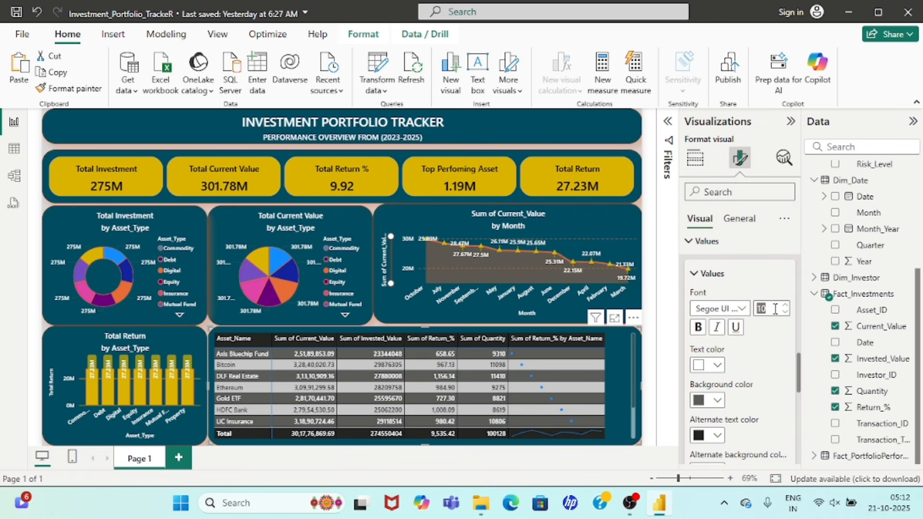
type("12")
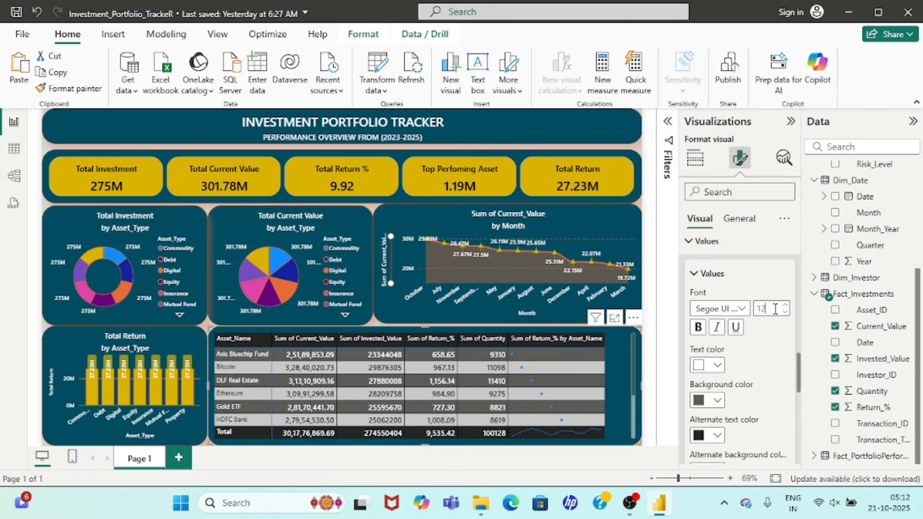
key("BackSpace")
key("BackSpace")
type("9")
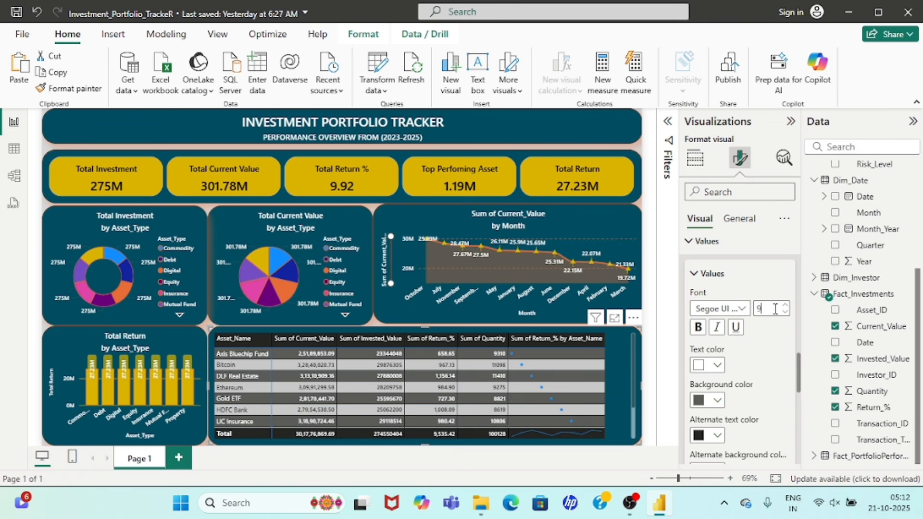
- Set the matrix values' text color to white (#FFFFFF)
scroll(766, 345, "down", 3)
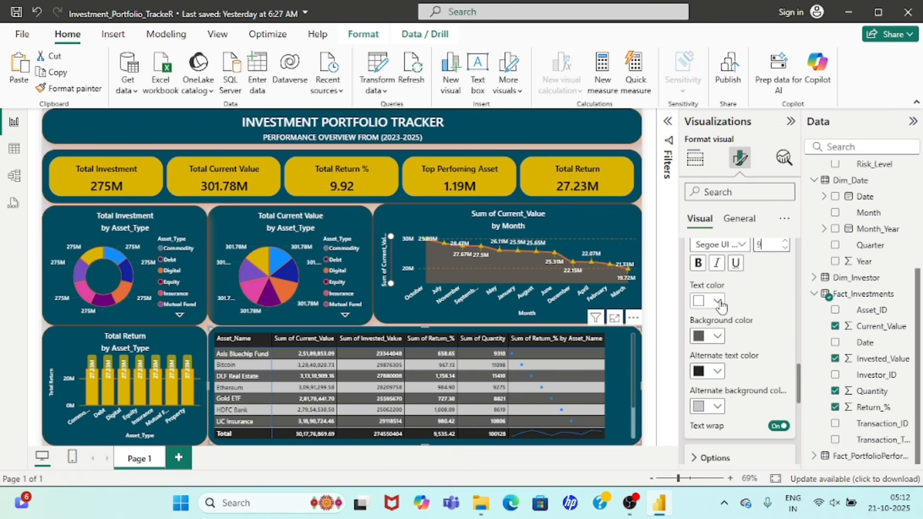
left_click(721, 304)
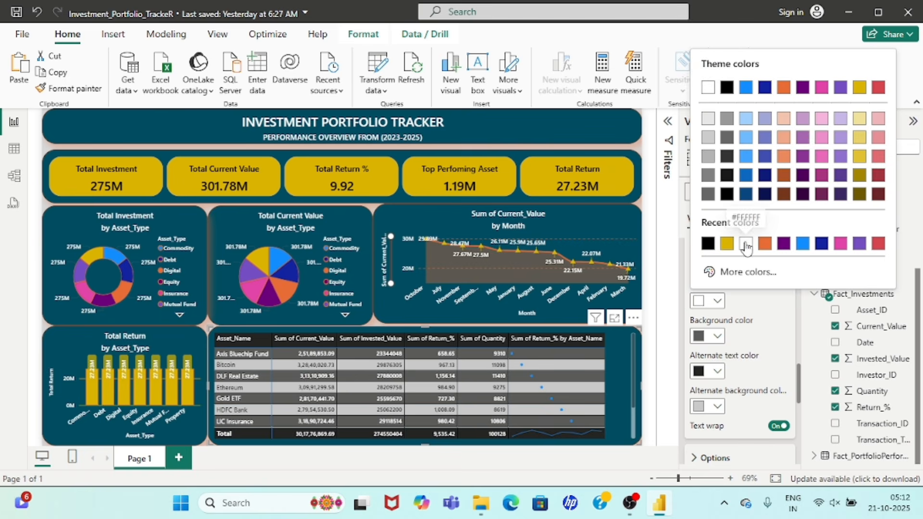
left_click(746, 318)
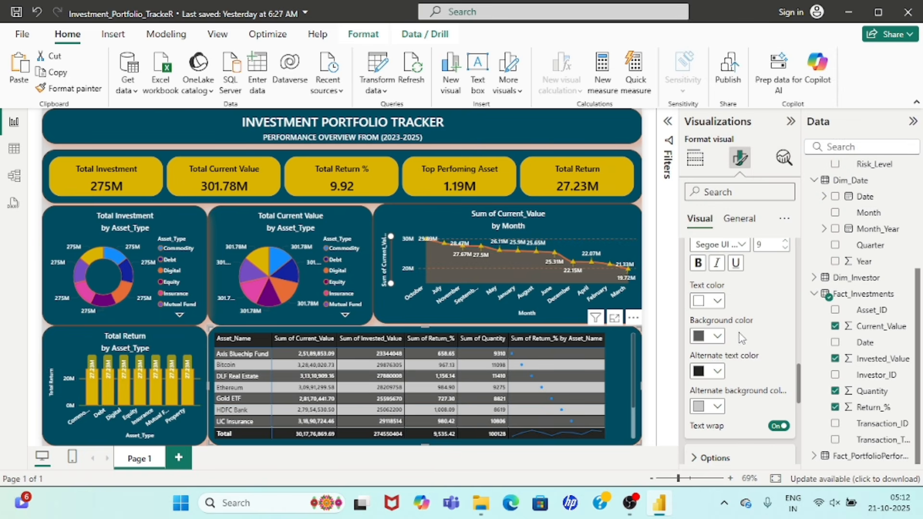
- Set the matrix values' background and alternate background colors to gold (#D9B300) and their alternate text color to black
left_click(720, 336)
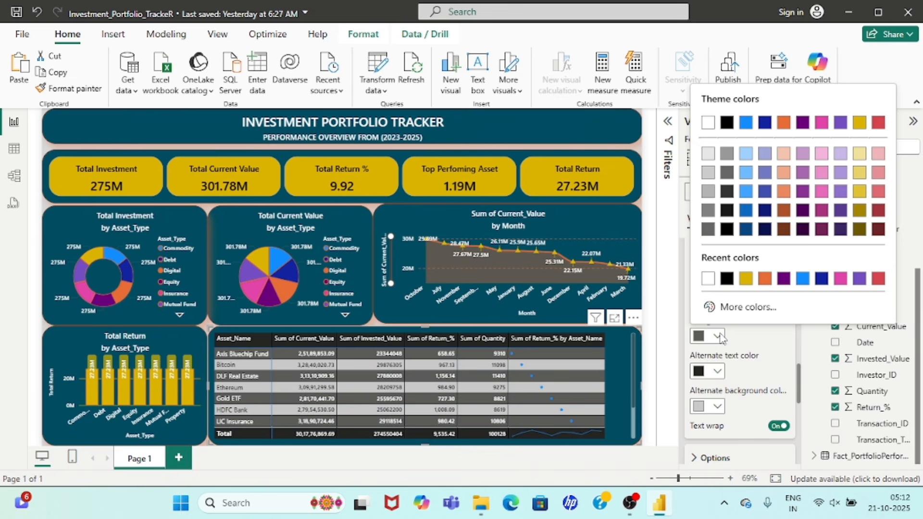
left_click(746, 279)
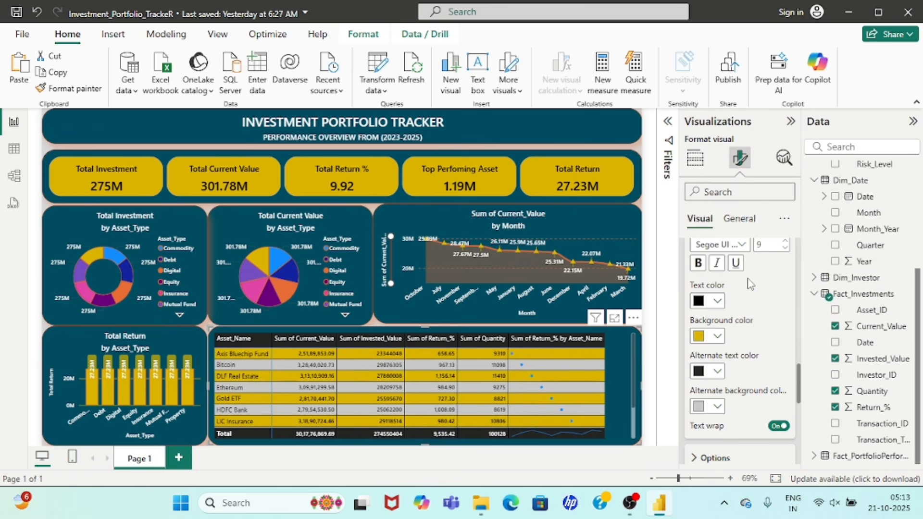
left_click(720, 372)
left_click(725, 314)
left_click(718, 407)
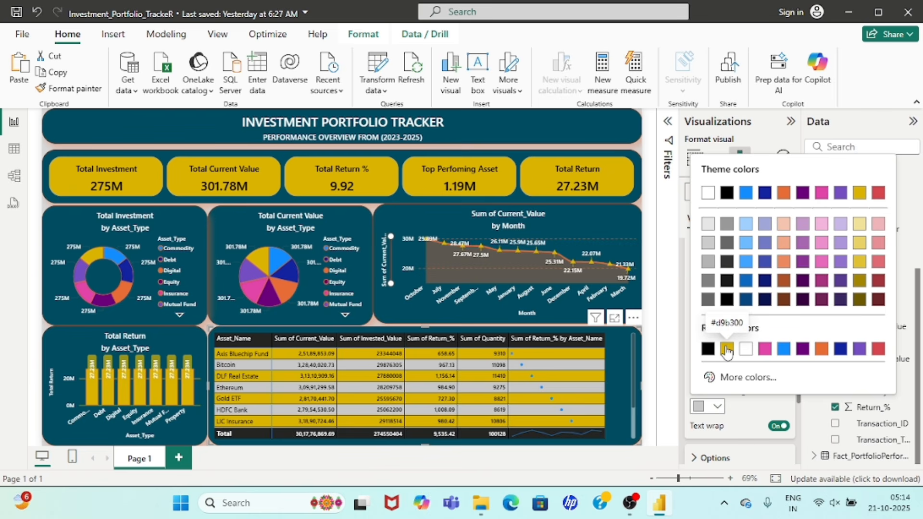
left_click(726, 349)
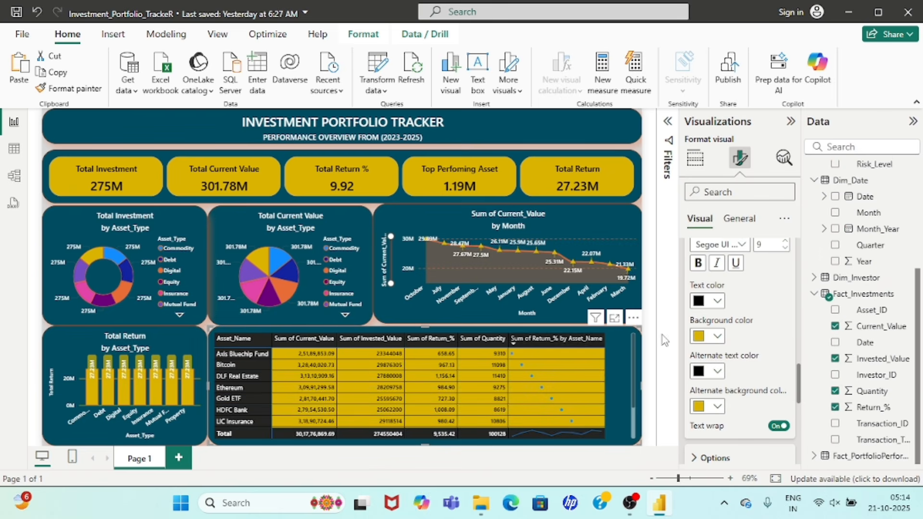
- Change the matrix column headers' font to another Segoe UI variant, try size 12, and settle on size 10
scroll(736, 381, "down", 3)
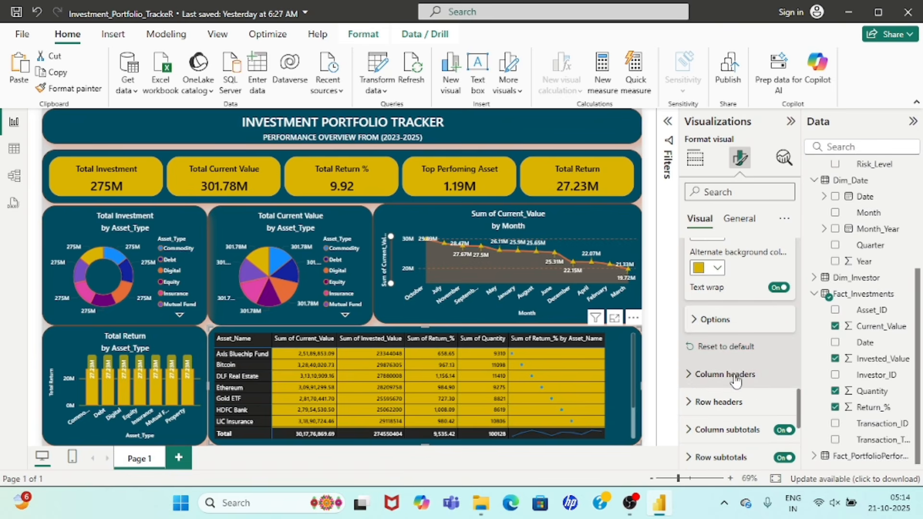
scroll(726, 379, "down", 3)
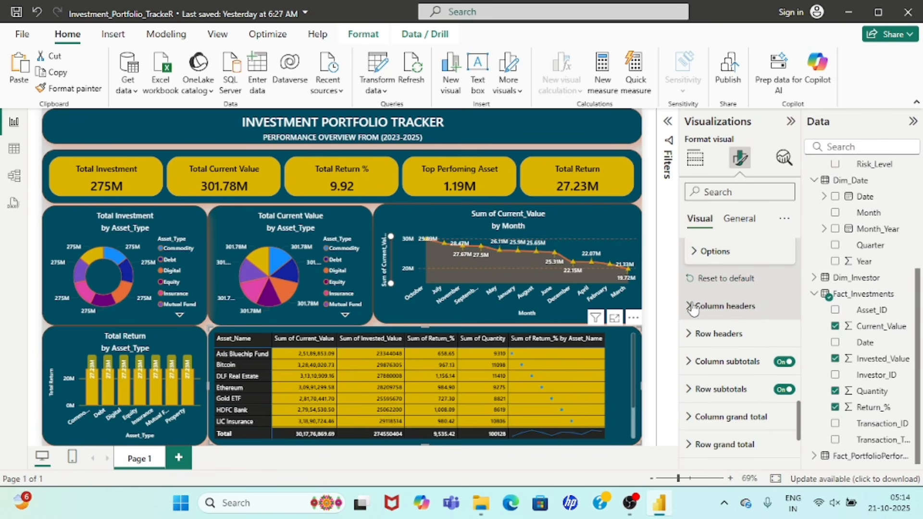
left_click(693, 308)
scroll(745, 299, "down", 2)
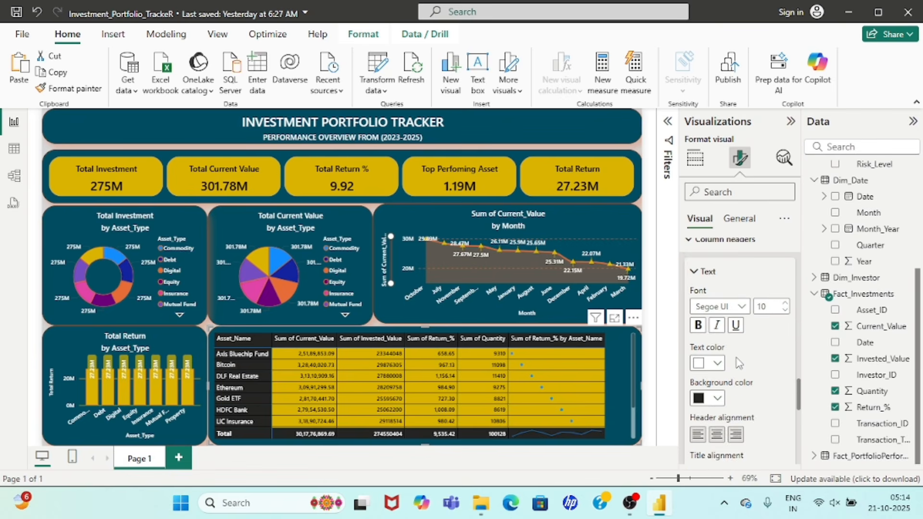
left_click(743, 299)
left_click(745, 224)
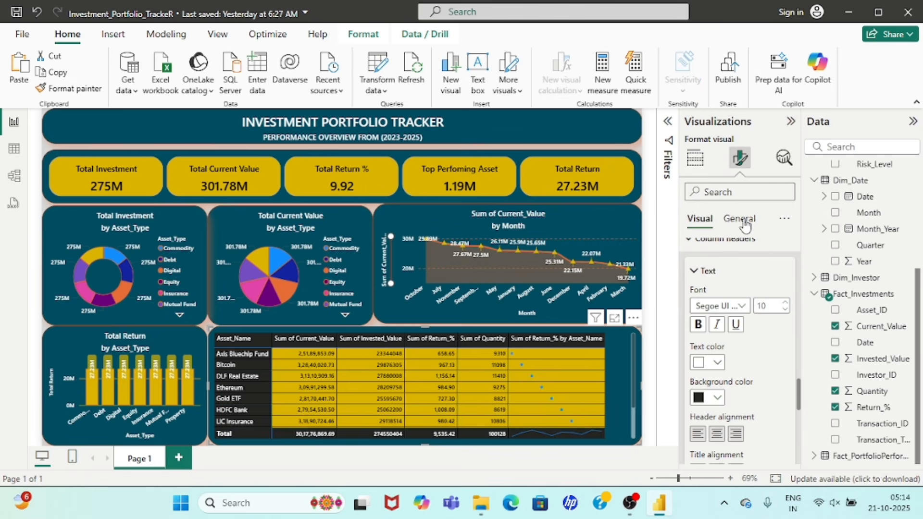
double_click(771, 305)
type("12")
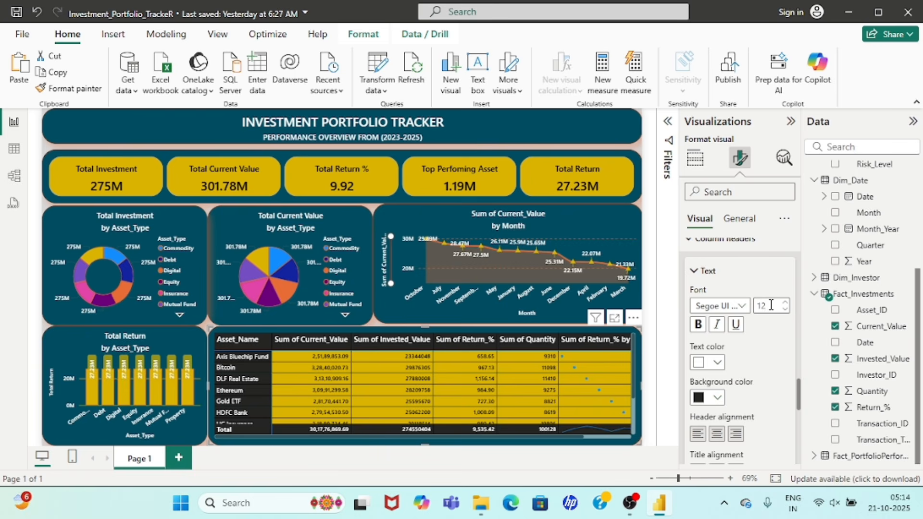
key("BackSpace")
type("1")
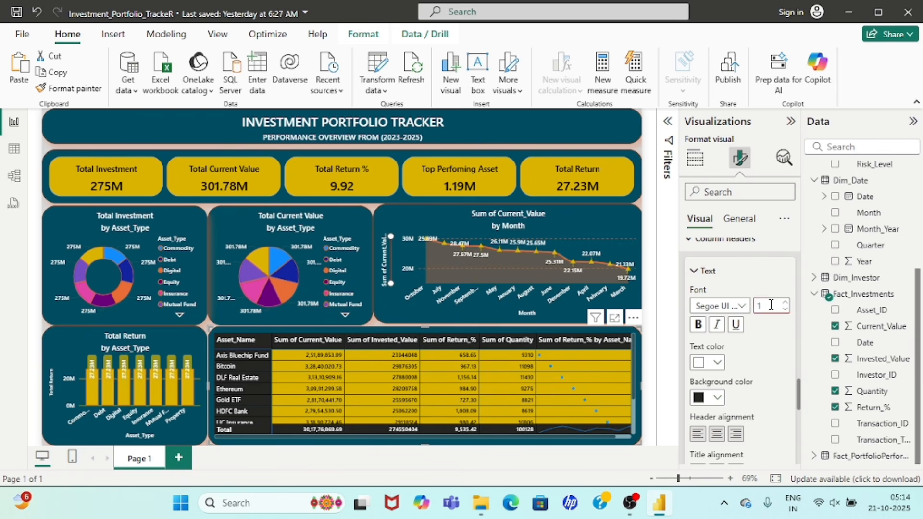
type("0")
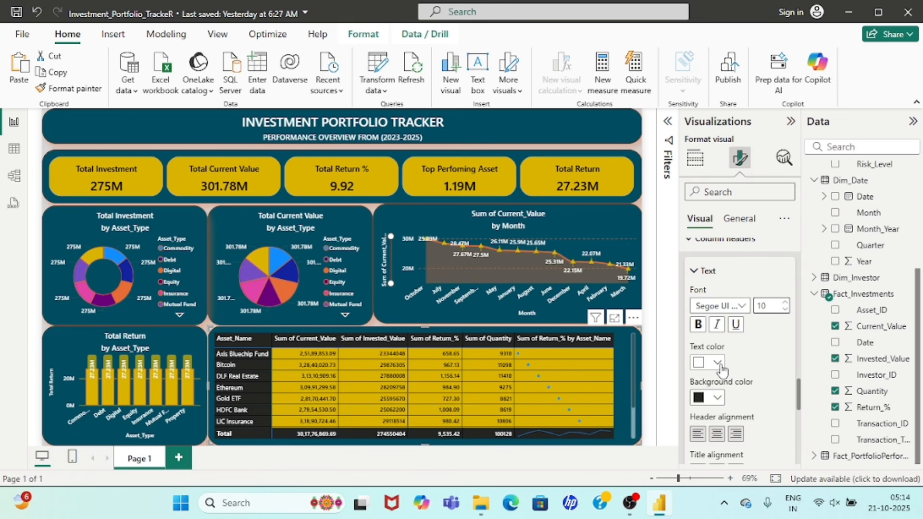
- Set the matrix row headers' font size to 11 and apply bold to them
scroll(722, 369, "down", 3)
scroll(721, 369, "down", 2)
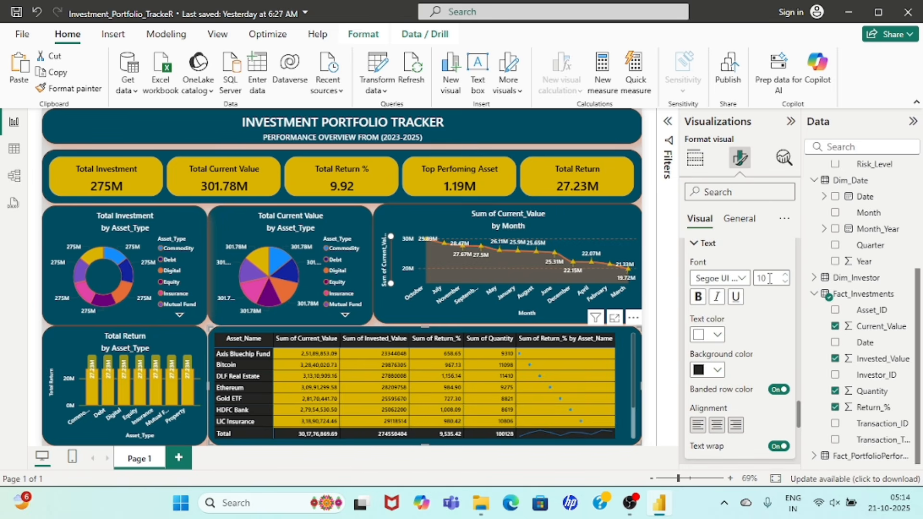
double_click(769, 278)
type("11")
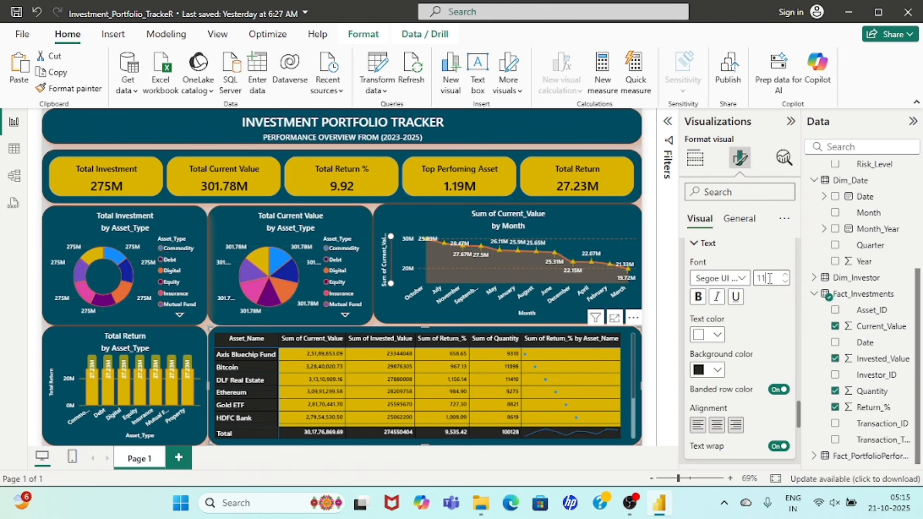
left_click(698, 297)
- Change the chart type of the matrix's Return_% sparkline from line to Column
scroll(753, 345, "down", 5)
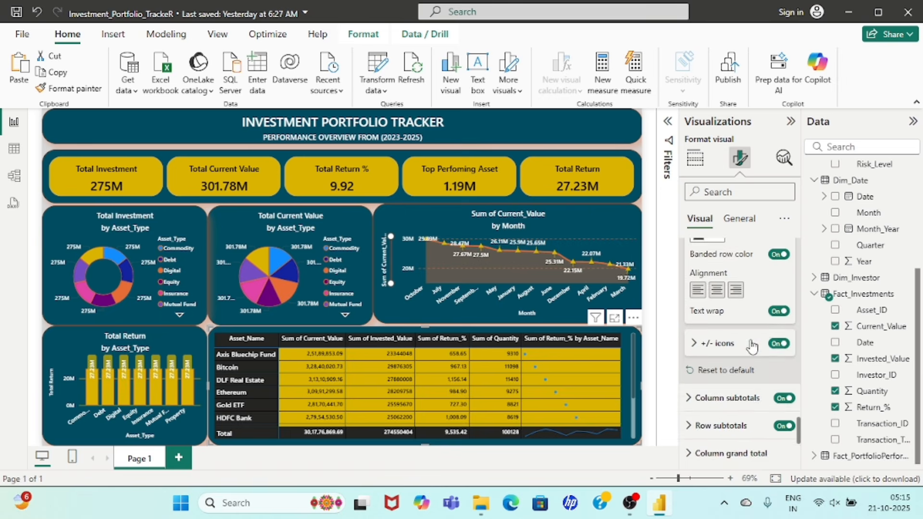
scroll(752, 345, "down", 3)
left_click(735, 306)
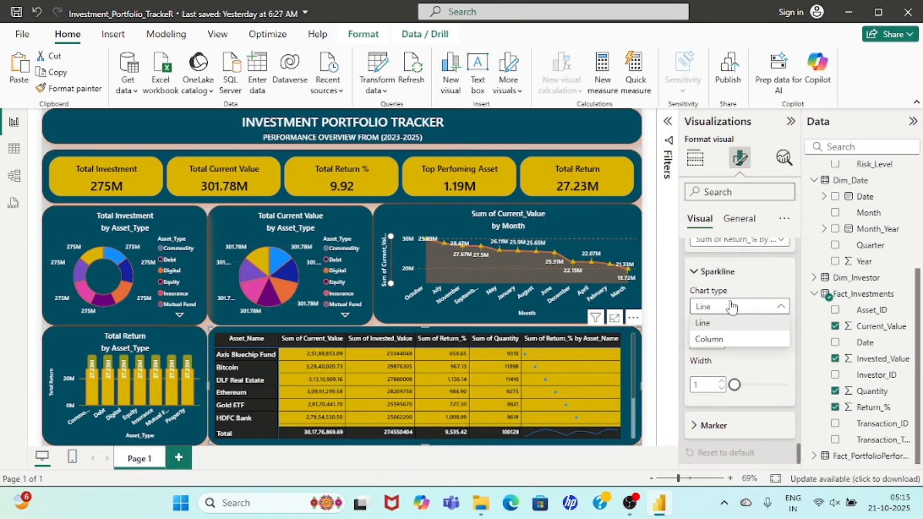
left_click(718, 340)
scroll(749, 339, "up", 2)
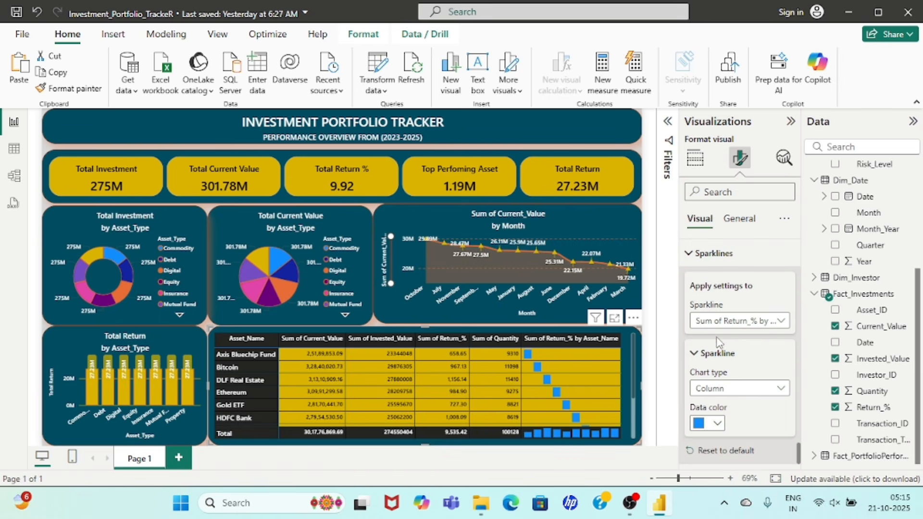
left_click(719, 424)
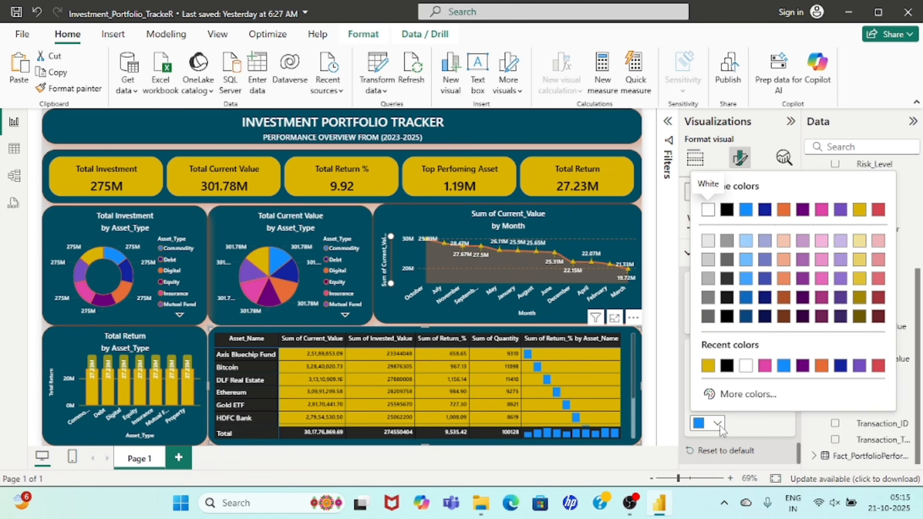
left_click(749, 422)
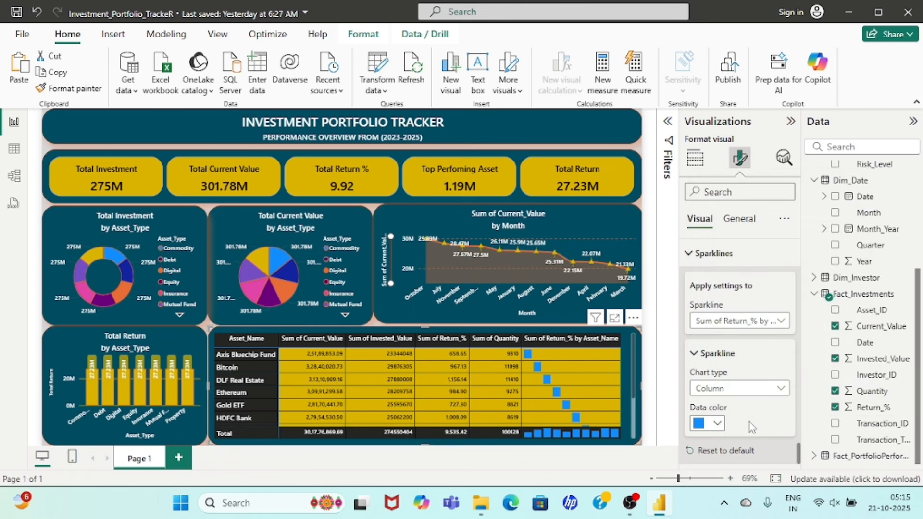
left_click(761, 398)
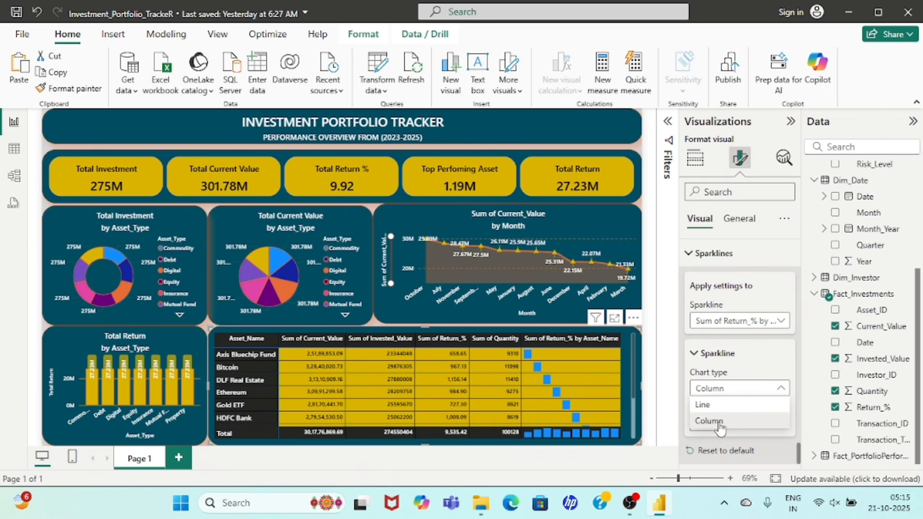
left_click(738, 418)
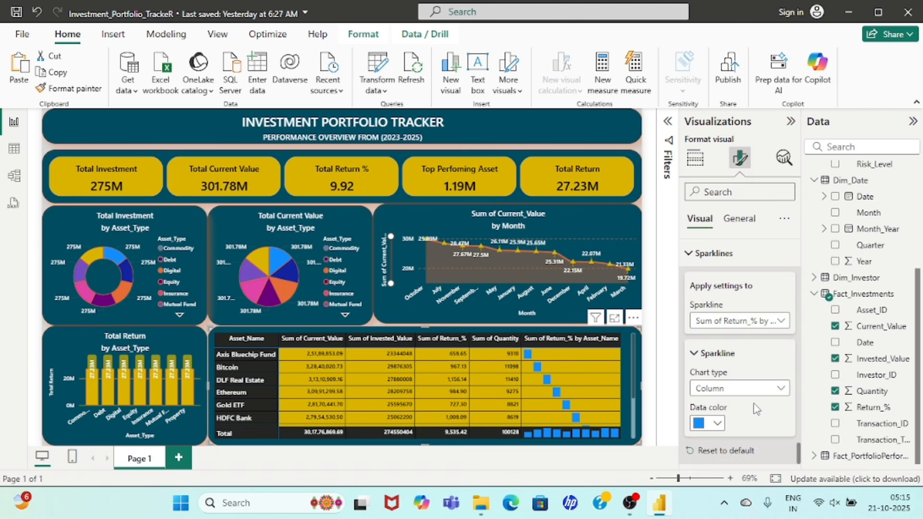
- Give the matrix the title "Asset Table"
scroll(757, 409, "up", 10)
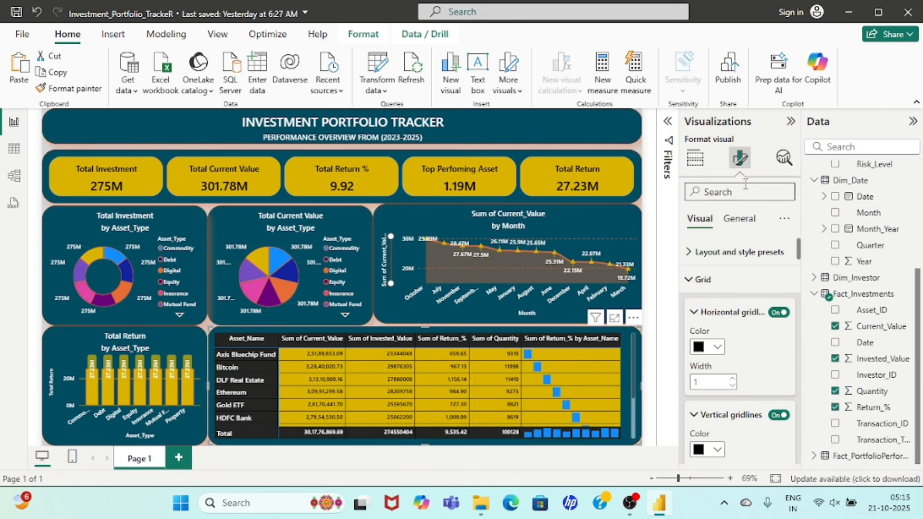
left_click(739, 219)
left_click(705, 346)
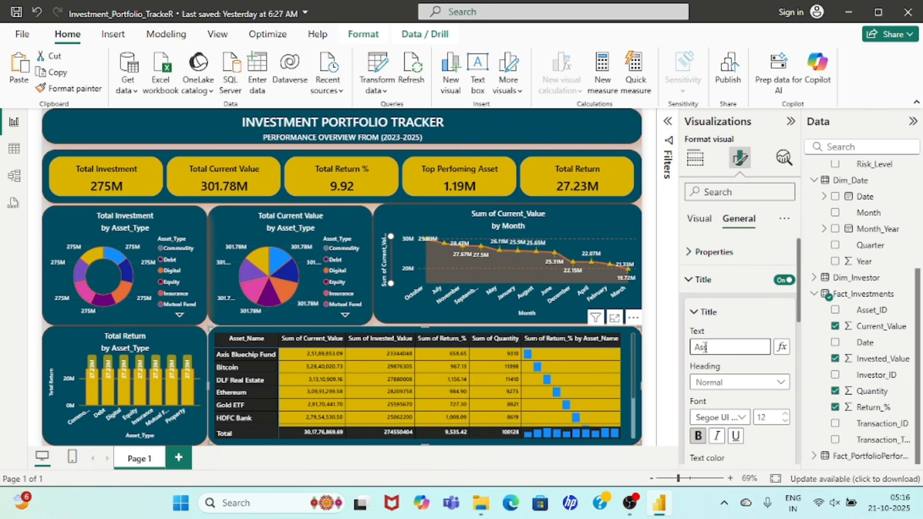
type("Asset table")
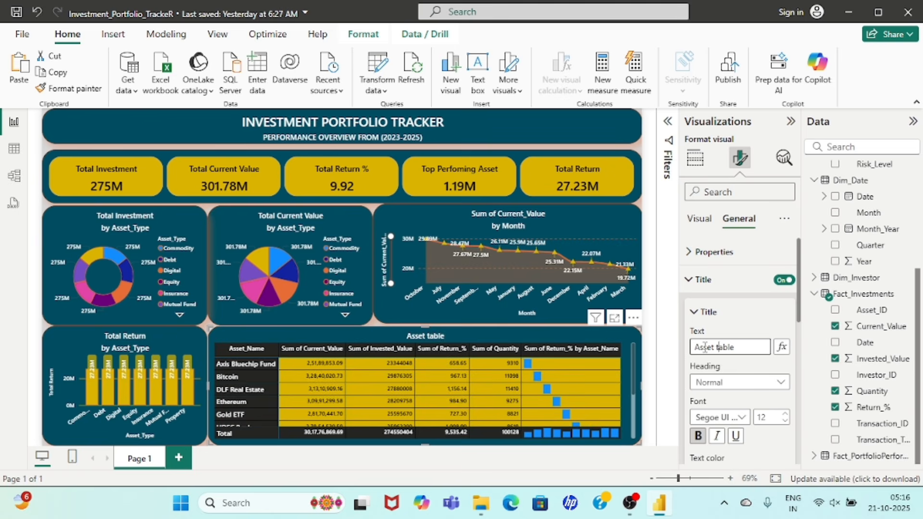
key("BackSpace")
key("BackSpace")
key("BackSpace")
key("BackSpace")
key("BackSpace")
type("Table")
- Set the font size of the matrix title to 9, keeping its Segoe UI font
left_click(743, 417)
left_click(746, 420)
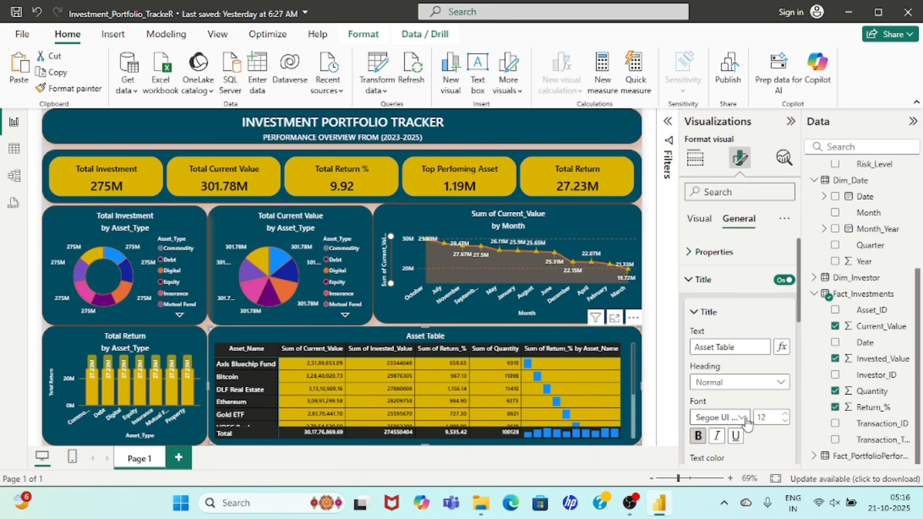
double_click(766, 417)
type("9")
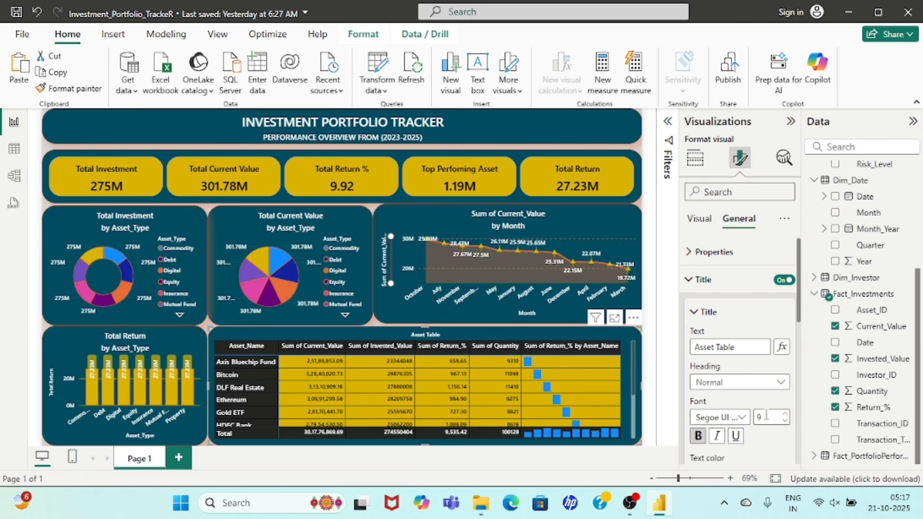
left_click_drag(633, 369, 630, 349)
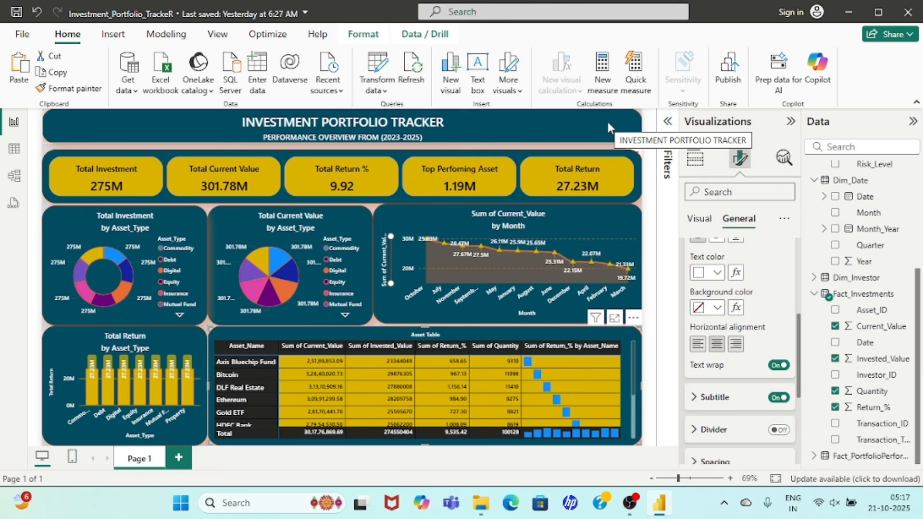
- Narrow the dashboard's title text box to just over a third of the page width and place a small slicer directly beside it
double_click(607, 124)
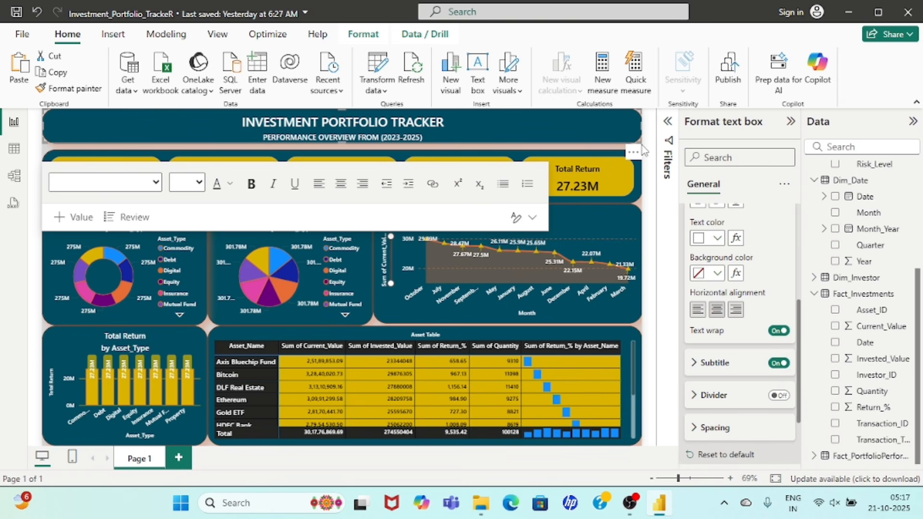
left_click_drag(644, 151, 265, 150)
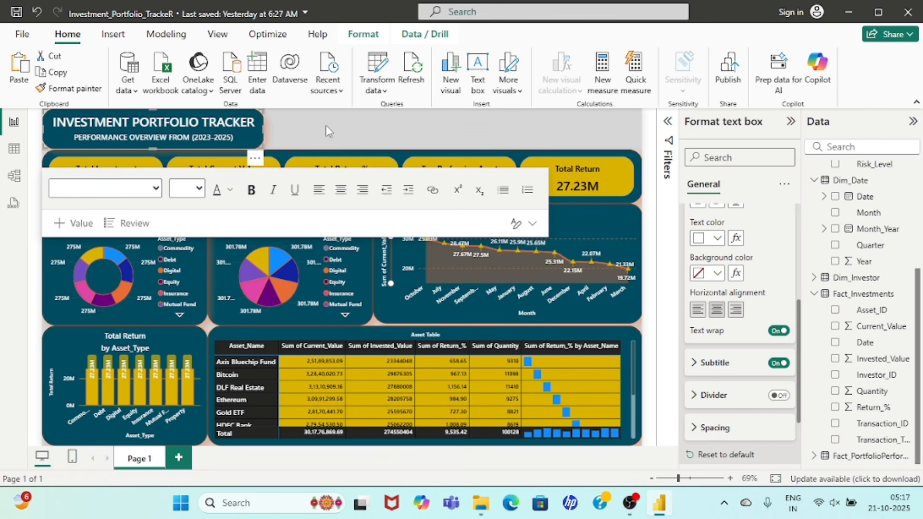
left_click(394, 120)
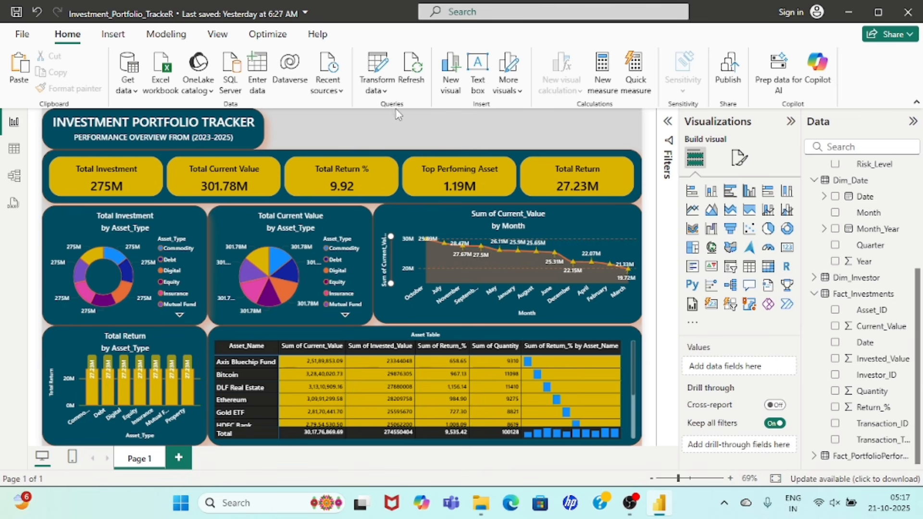
left_click(729, 272)
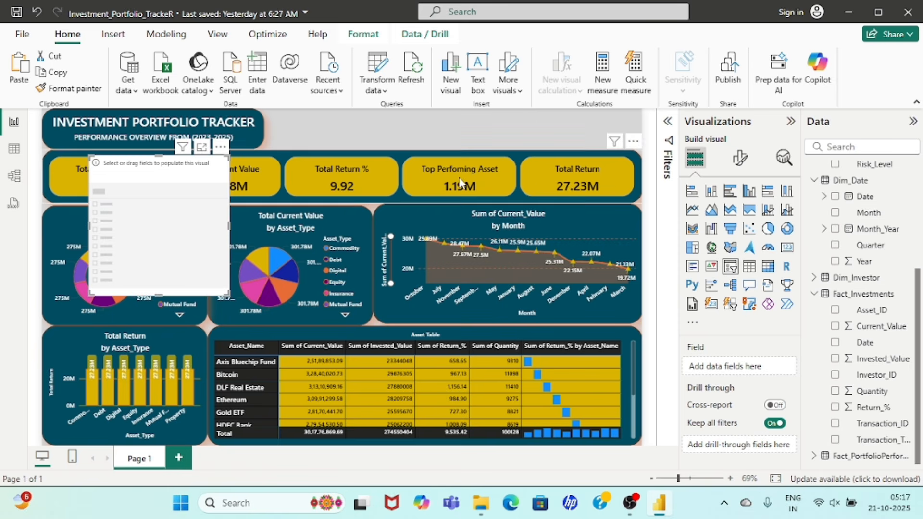
left_click_drag(234, 248, 332, 138)
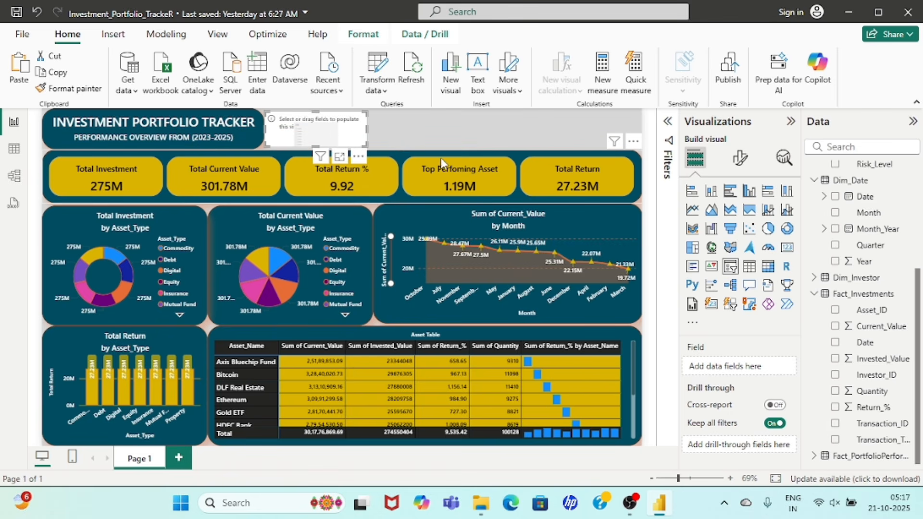
- Try to copy the KPI cards' formatting onto the empty slicer with the Format painter
left_click(399, 157)
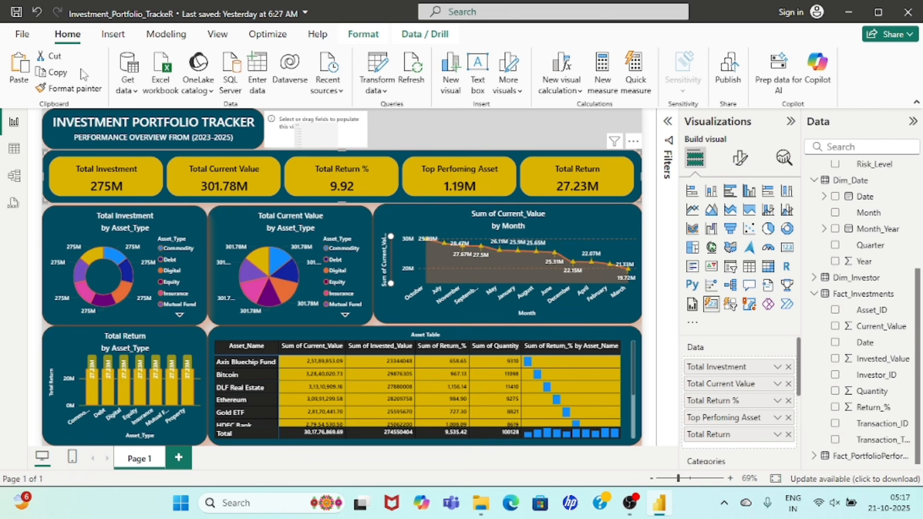
left_click(68, 88)
left_click(347, 126)
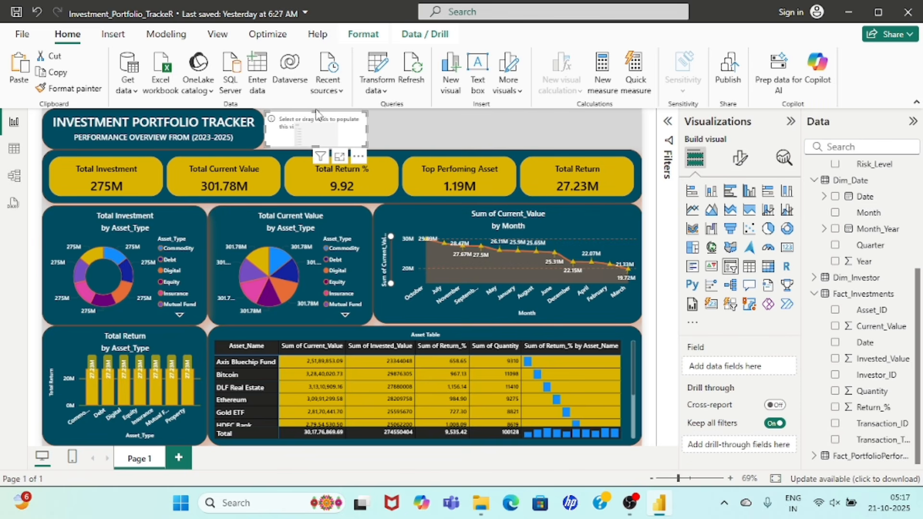
- Populate the empty slicer beside the dashboard title with the Investor_Name field from the Dim_Investor table
left_click_drag(316, 114, 317, 116)
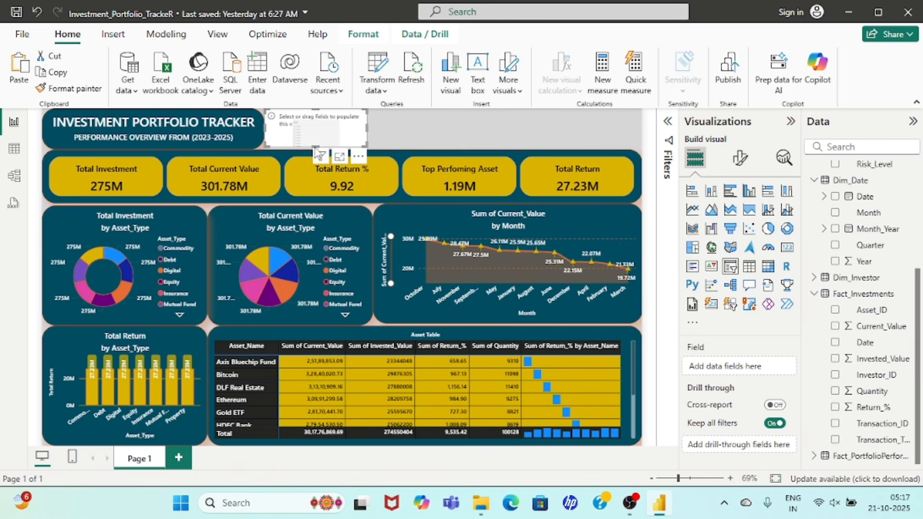
left_click(408, 123)
left_click(360, 127)
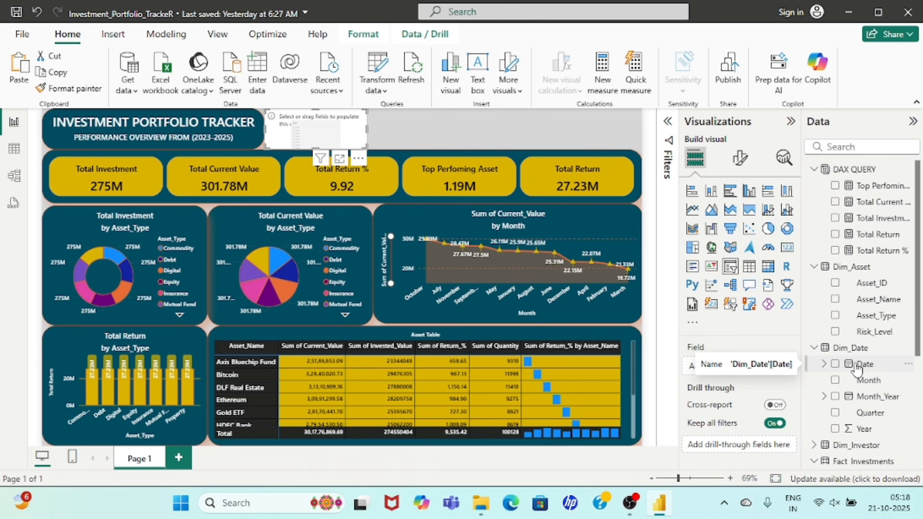
scroll(857, 369, "down", 3)
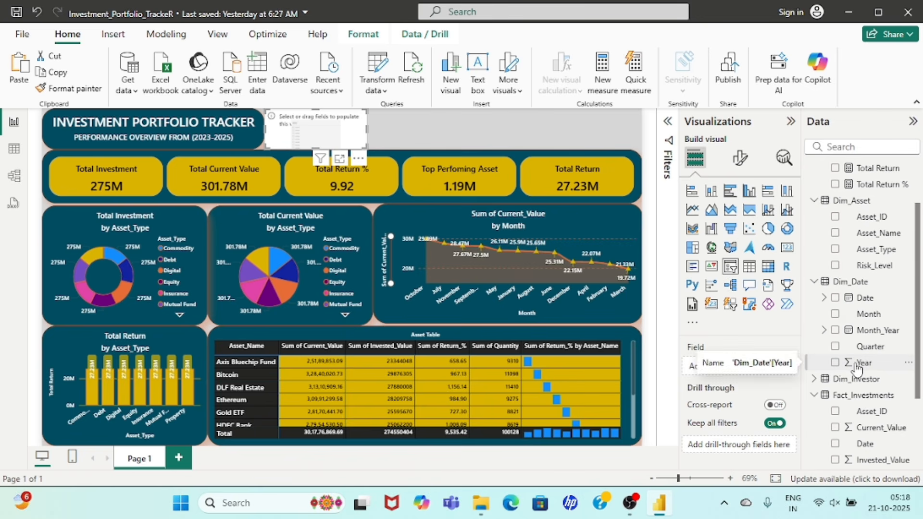
scroll(858, 369, "down", 4)
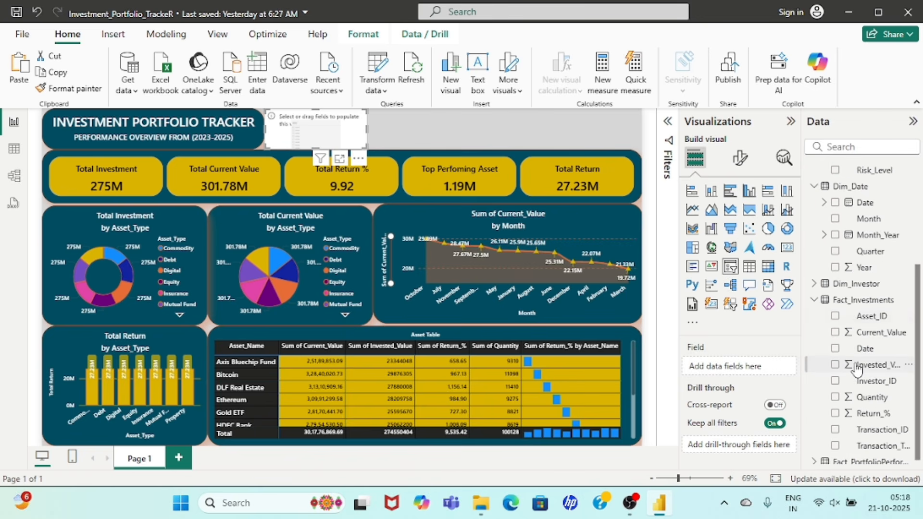
left_click(814, 286)
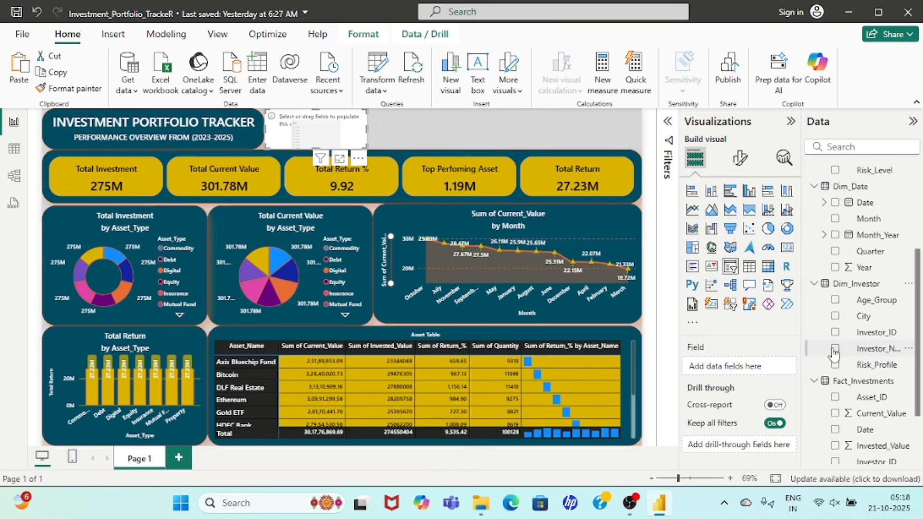
left_click(835, 350)
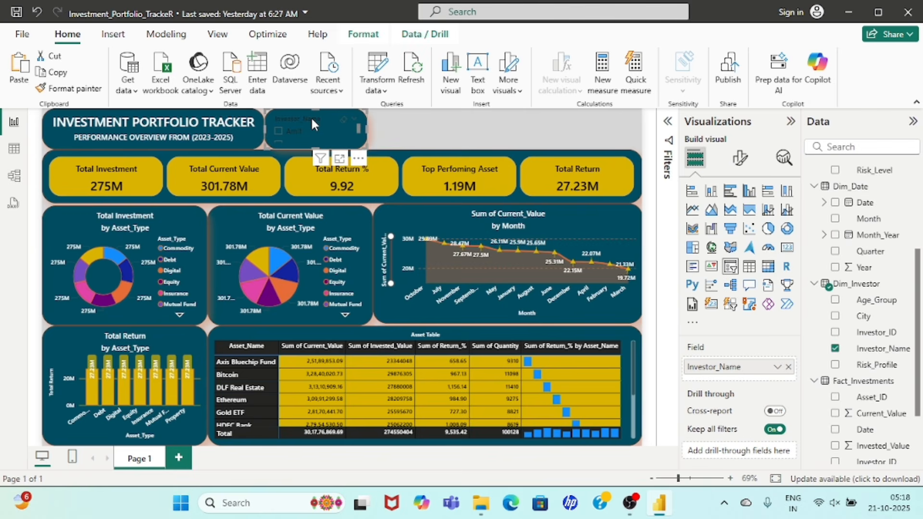
- Change the Investor_Name slicer to the Dropdown style and turn on its "Select all" option
left_click(740, 158)
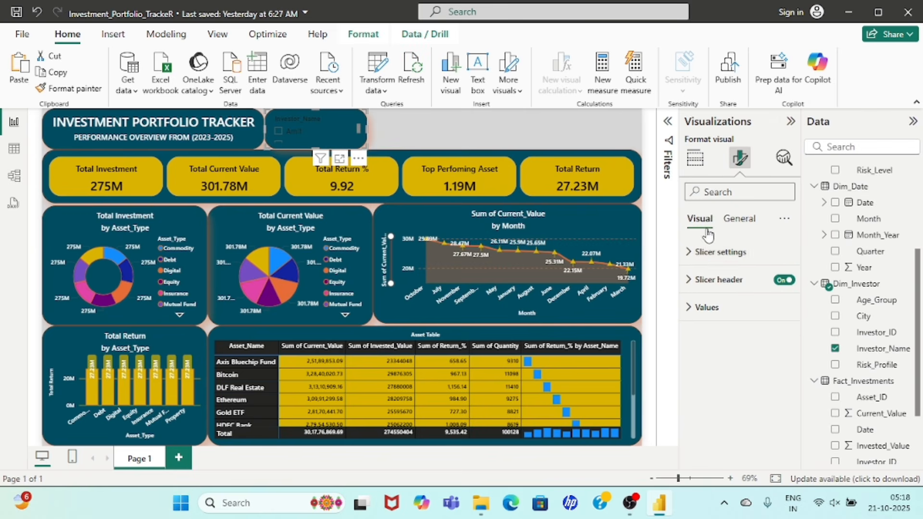
left_click(689, 254)
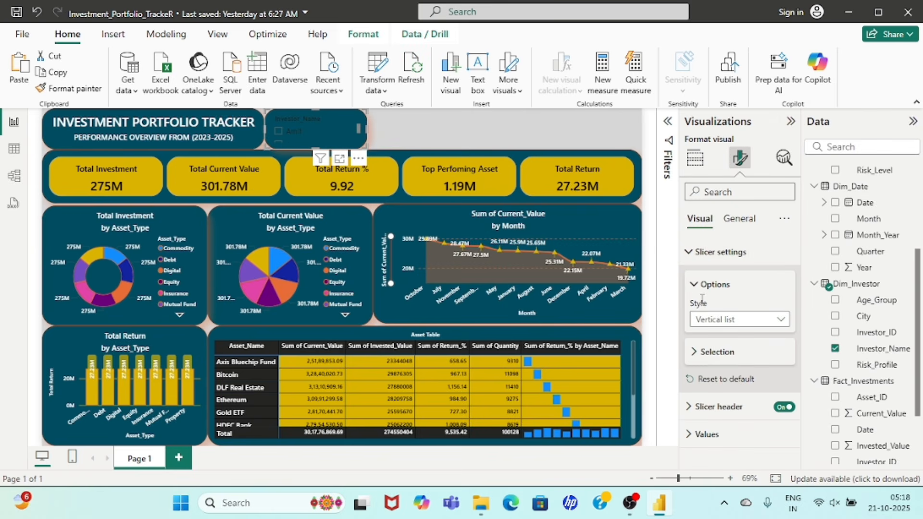
left_click(769, 320)
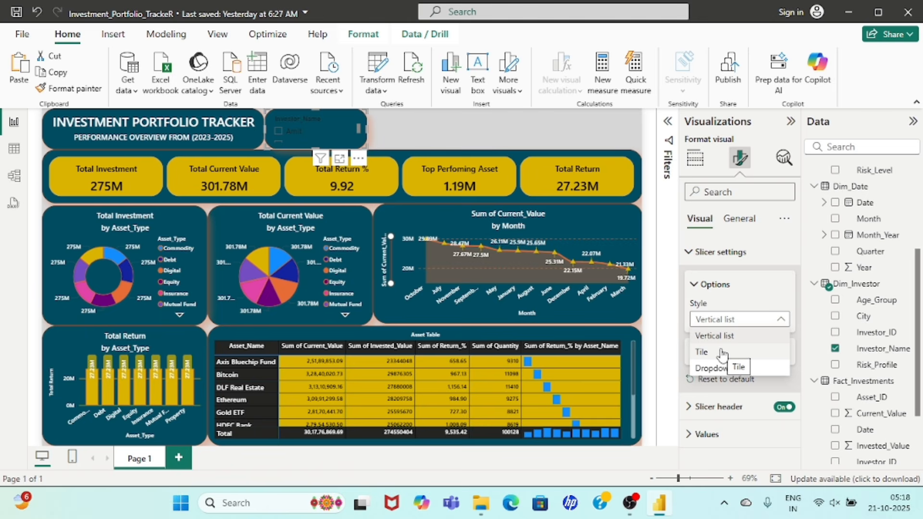
left_click(720, 369)
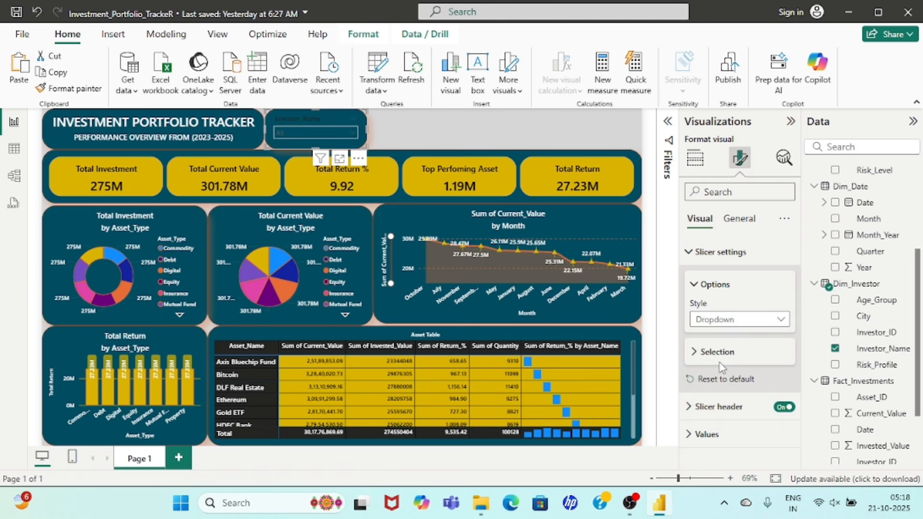
left_click(693, 354)
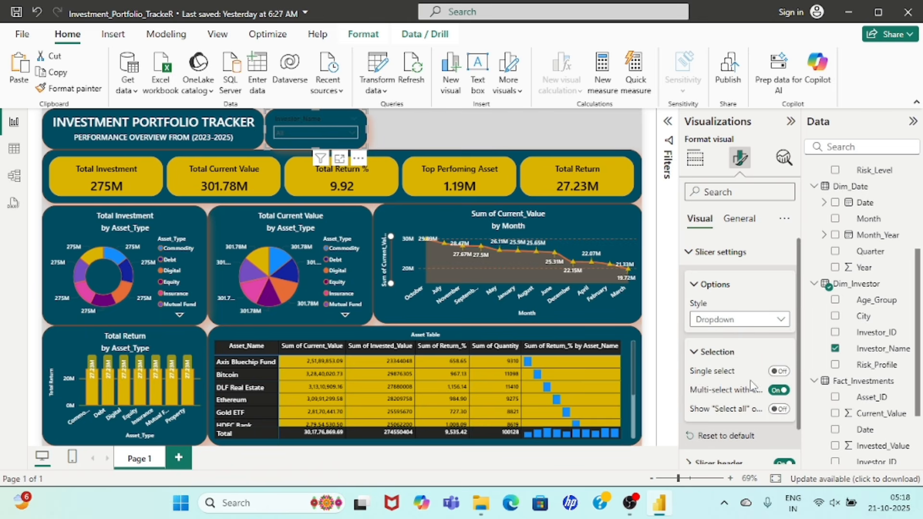
left_click(779, 409)
scroll(750, 414, "down", 1)
- Keep the slicer header on and format its title text in bold white Segoe UI Semibold
left_click(688, 425)
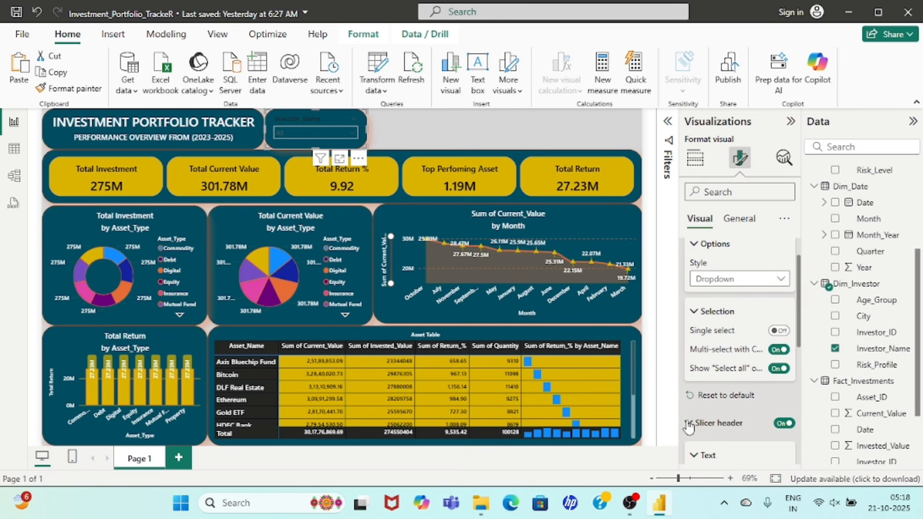
left_click(782, 424)
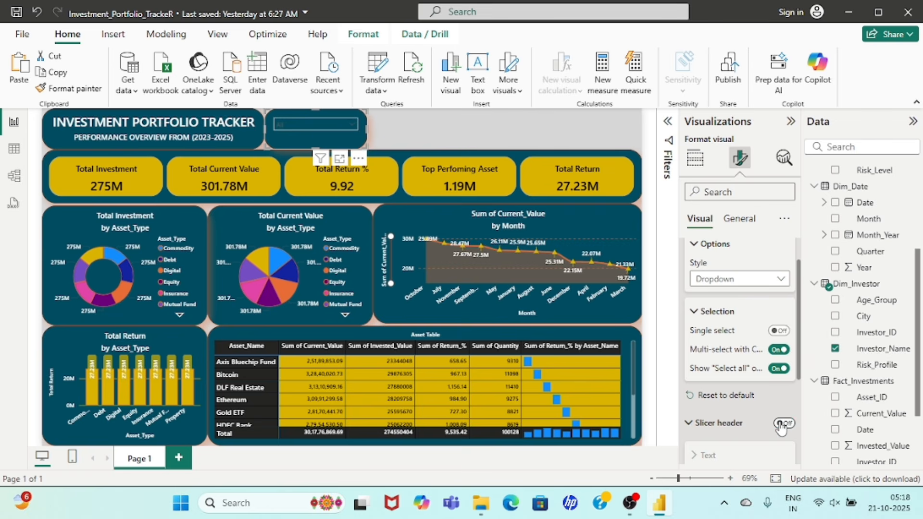
left_click(782, 424)
scroll(768, 423, "down", 3)
left_click(735, 327)
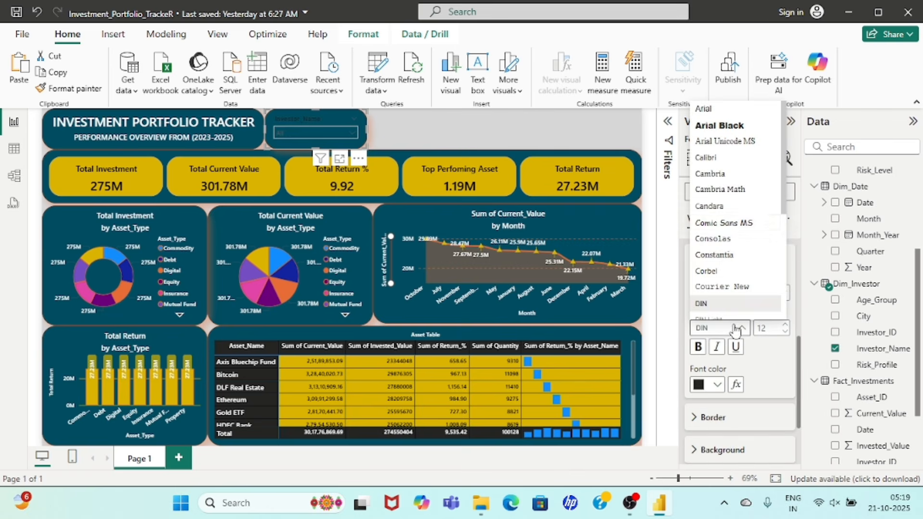
scroll(728, 229, "down", 3)
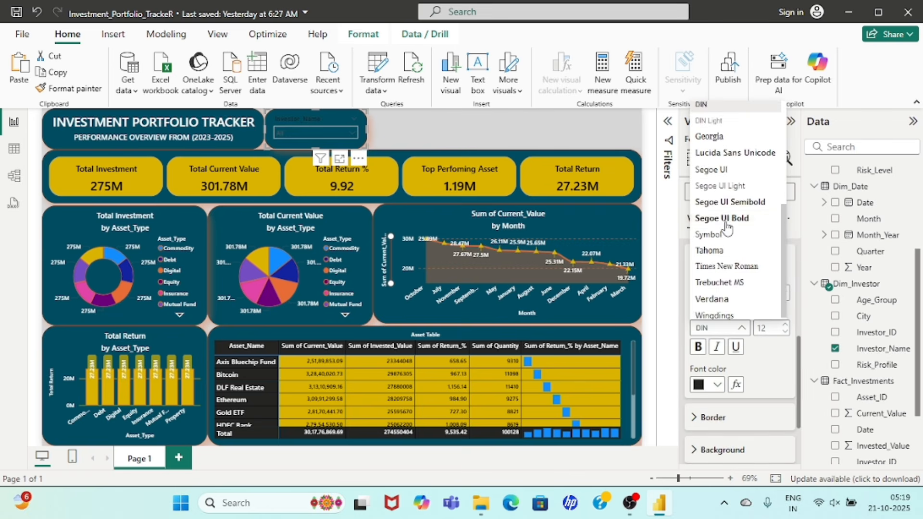
left_click(743, 198)
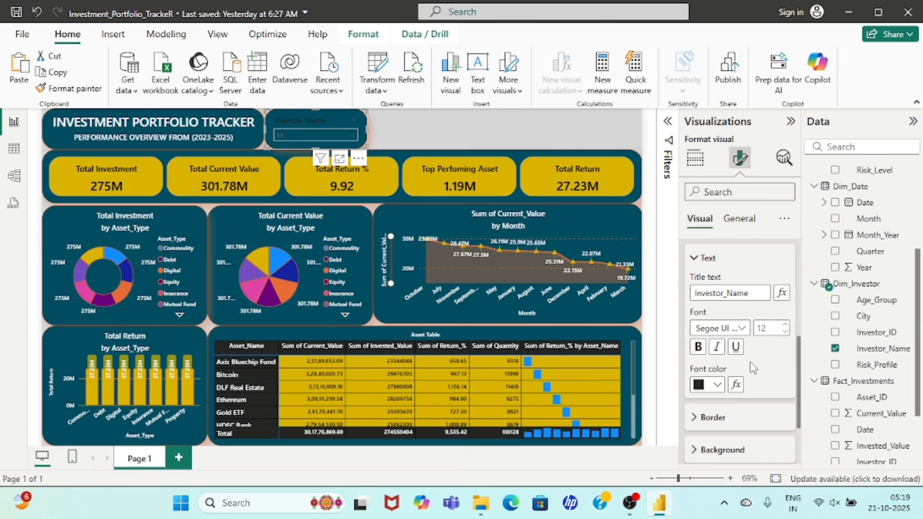
scroll(750, 355, "down", 1)
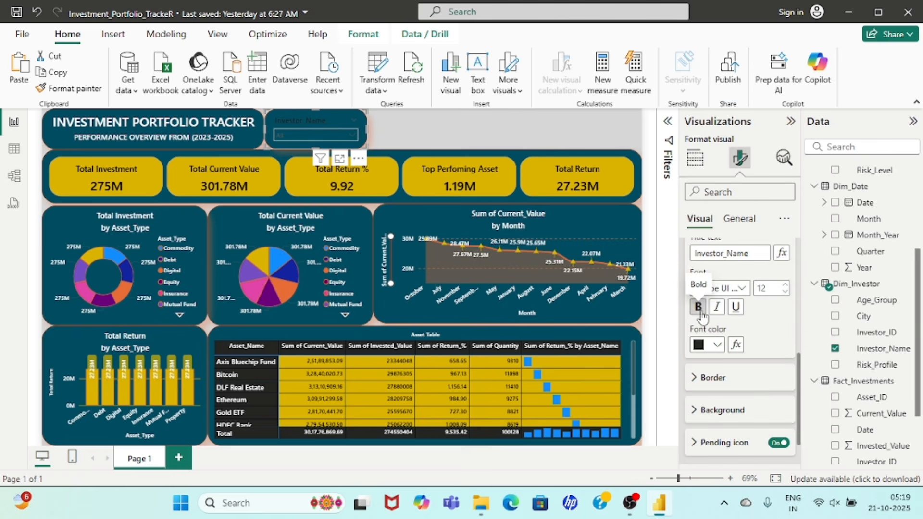
left_click(716, 345)
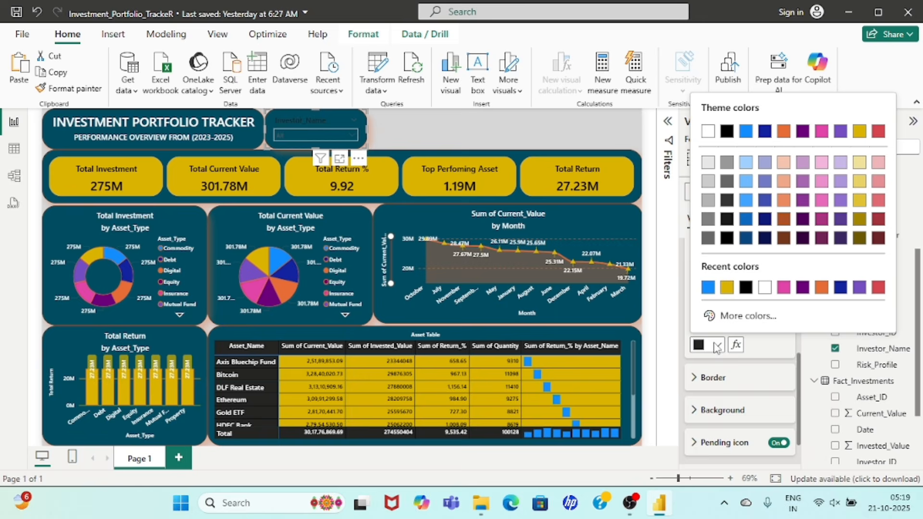
left_click(761, 289)
- Format the slicer's values in bold white Segoe UI Semibold
scroll(761, 346, "down", 1)
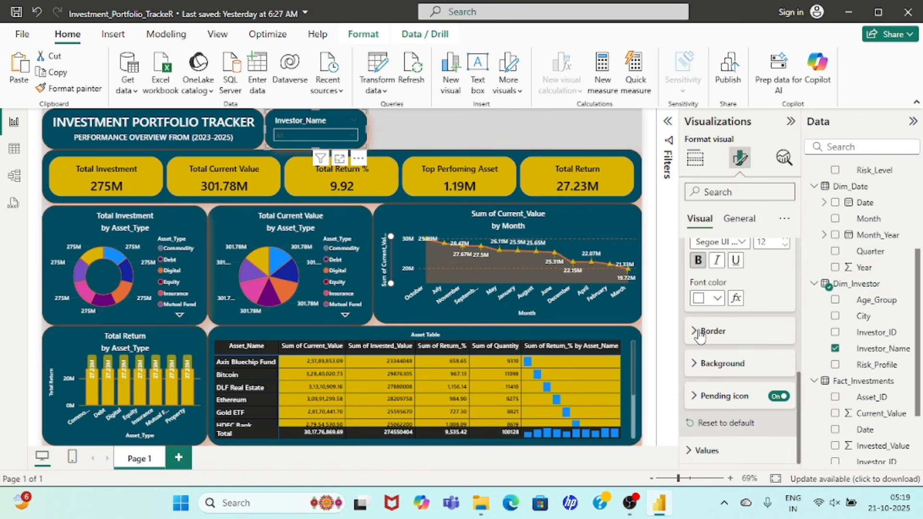
left_click(693, 451)
scroll(719, 416, "down", 4)
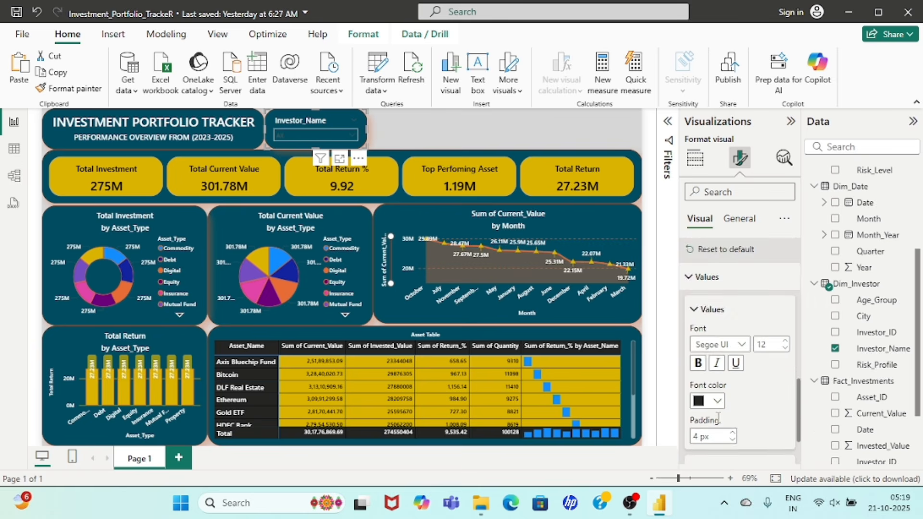
scroll(718, 418, "down", 2)
left_click(742, 269)
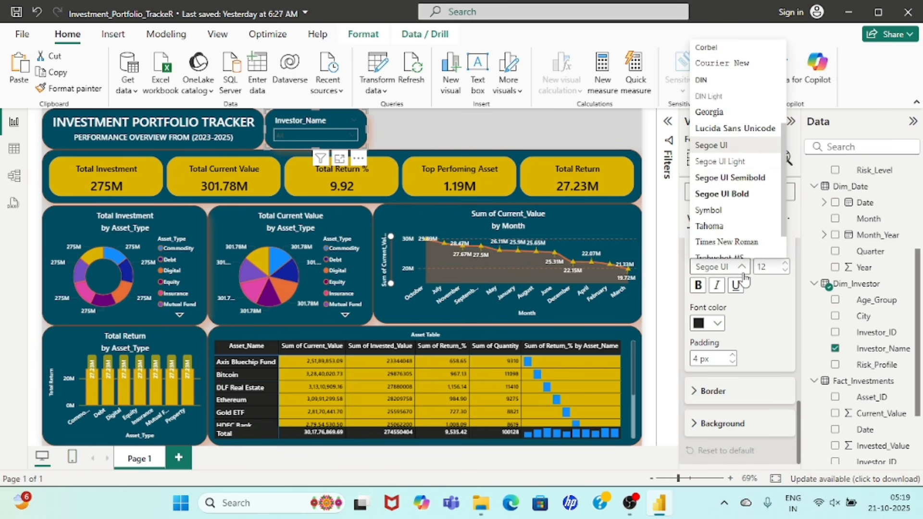
left_click(738, 179)
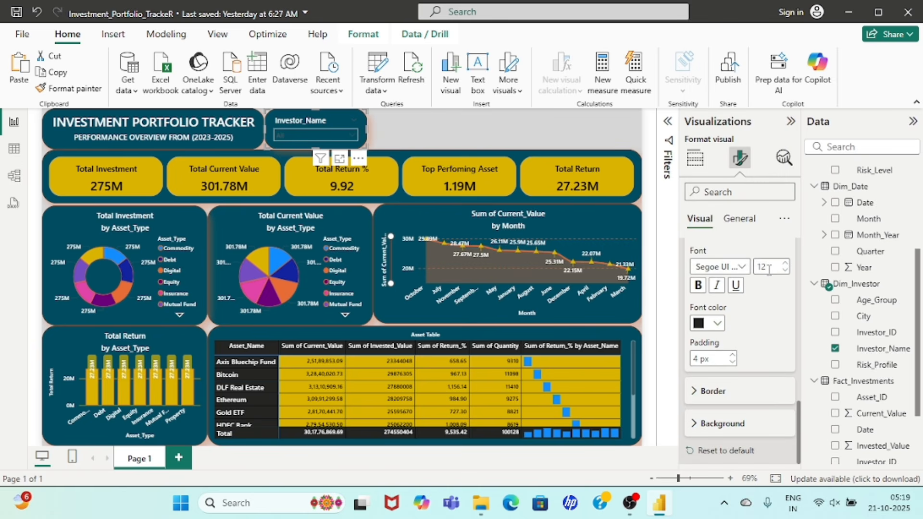
left_click(697, 289)
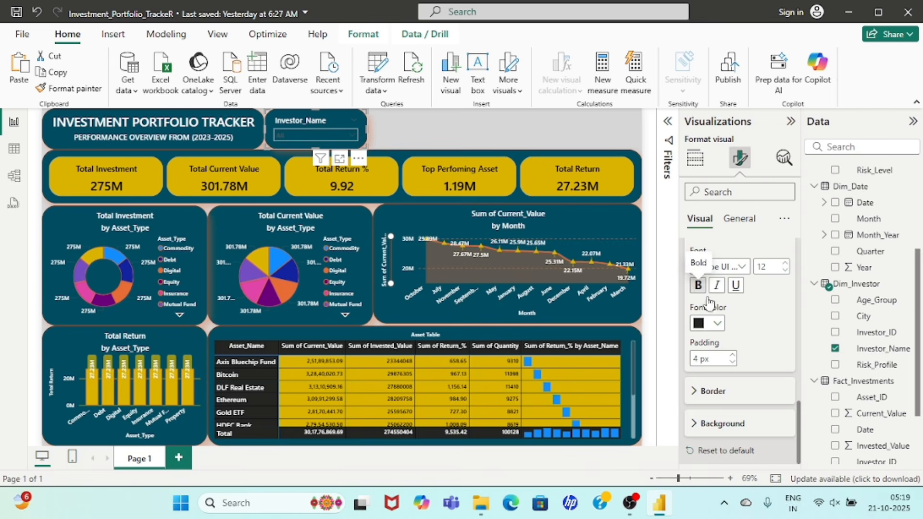
left_click(718, 324)
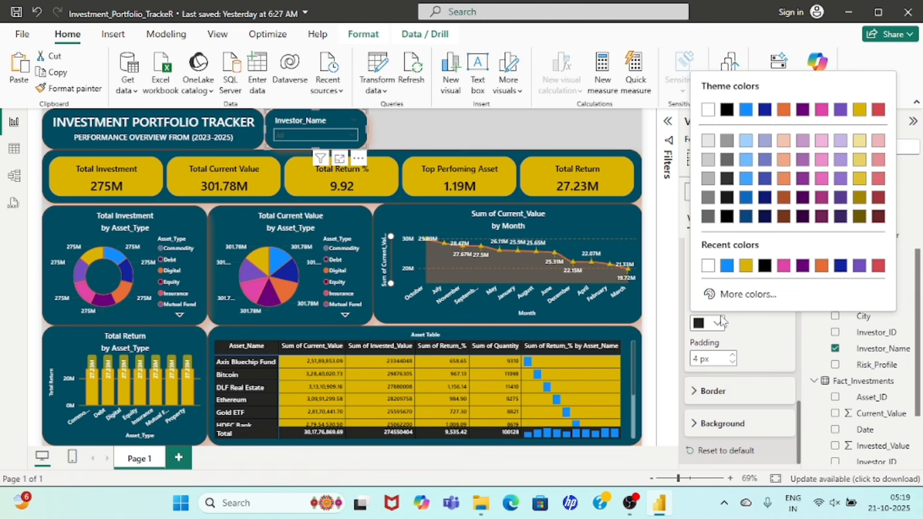
left_click(708, 266)
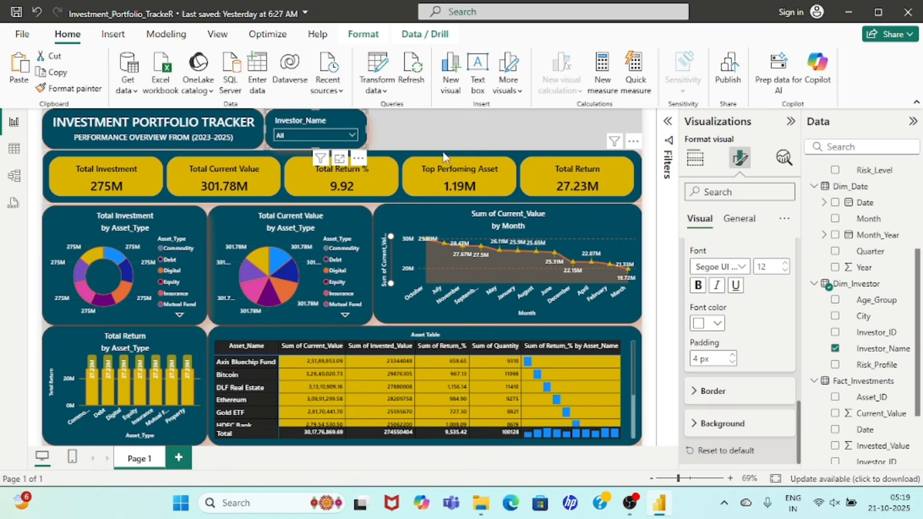
- Duplicate the Investor_Name slicer and place the copies beside it, making a row of four slicers next to the dashboard title
left_click(414, 119)
left_click(346, 118)
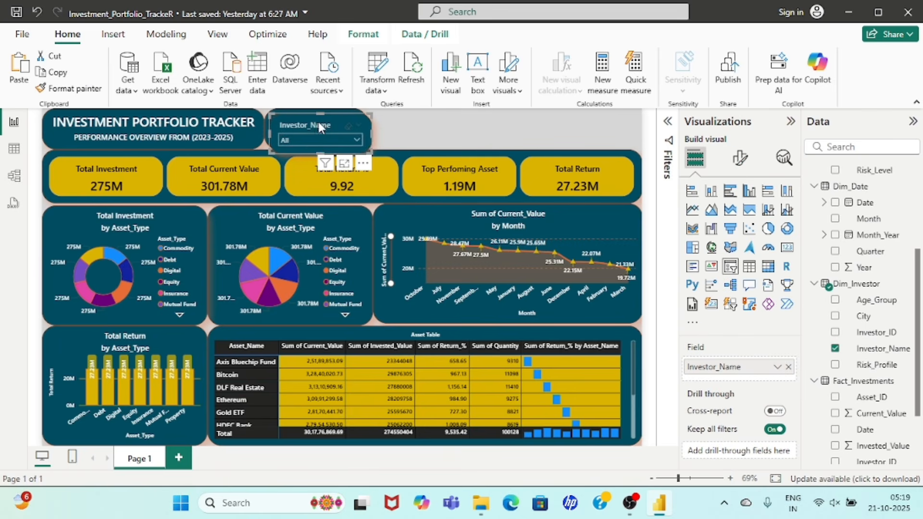
left_click_drag(313, 123, 415, 120)
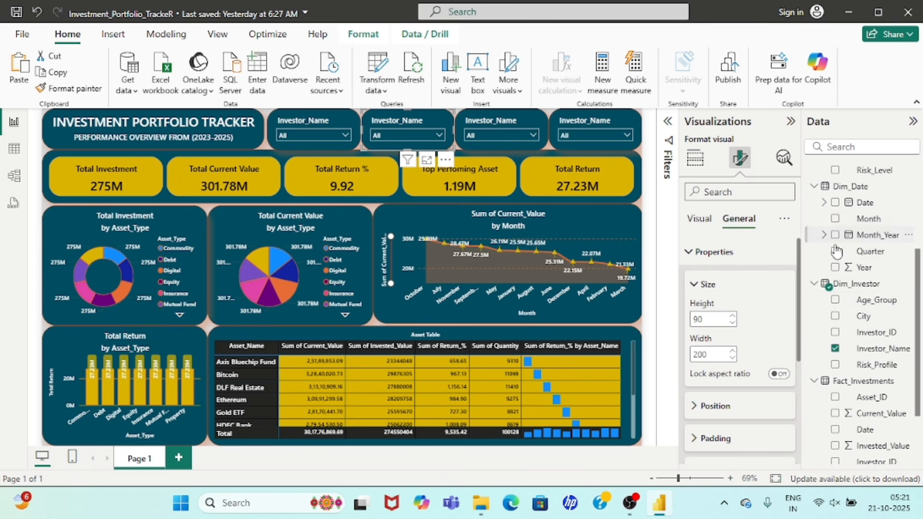
- Replace the Investor_Name field with Month in the second slicer, Asset_Type in the third and Risk_Profile in the fourth
left_click(835, 220)
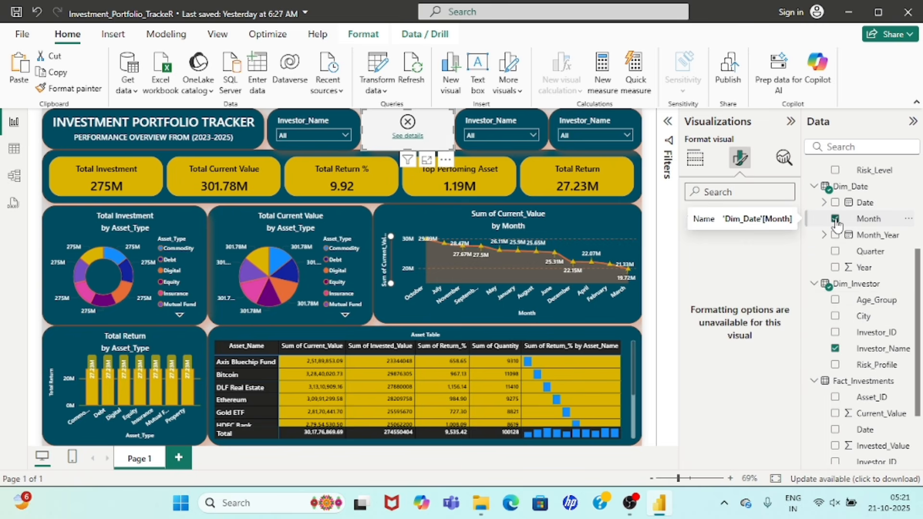
left_click(835, 348)
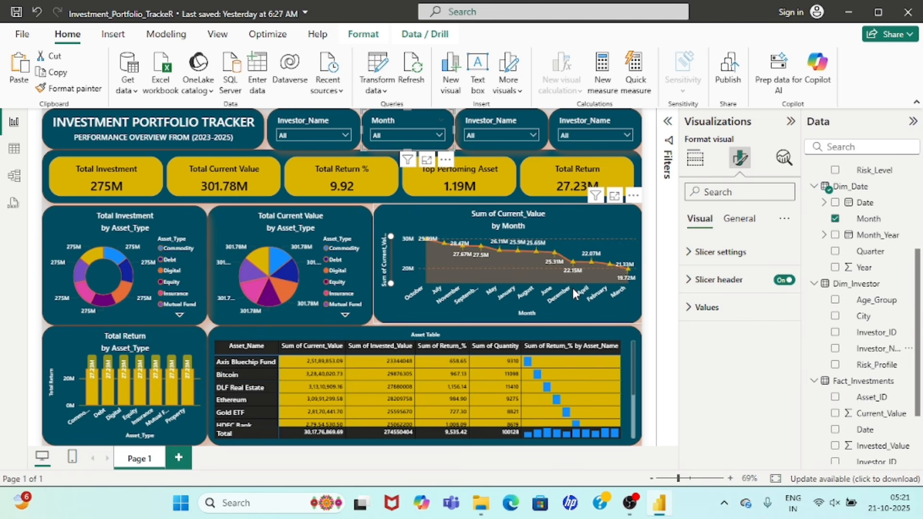
left_click(485, 121)
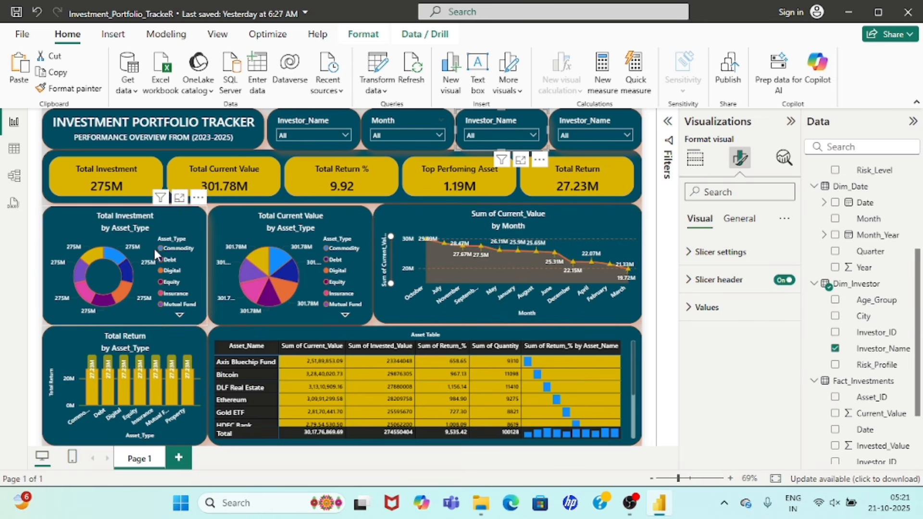
left_click(835, 350)
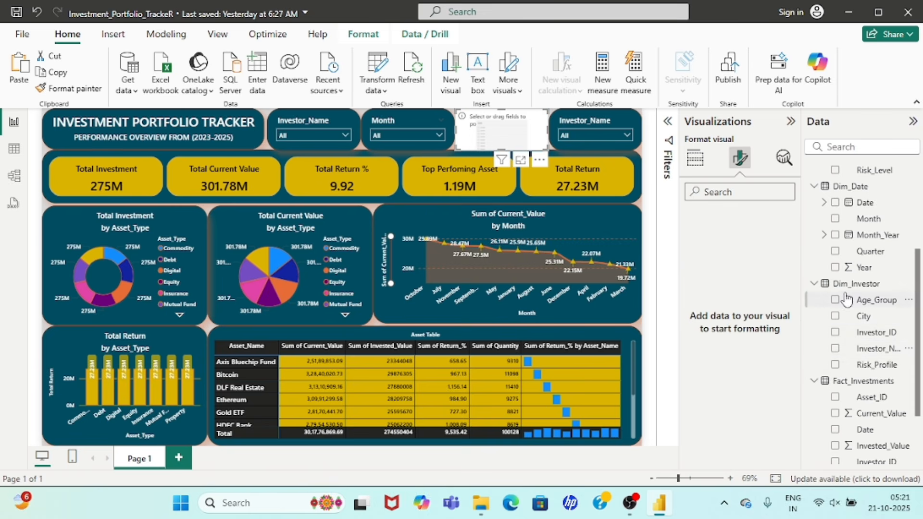
scroll(837, 217, "up", 3)
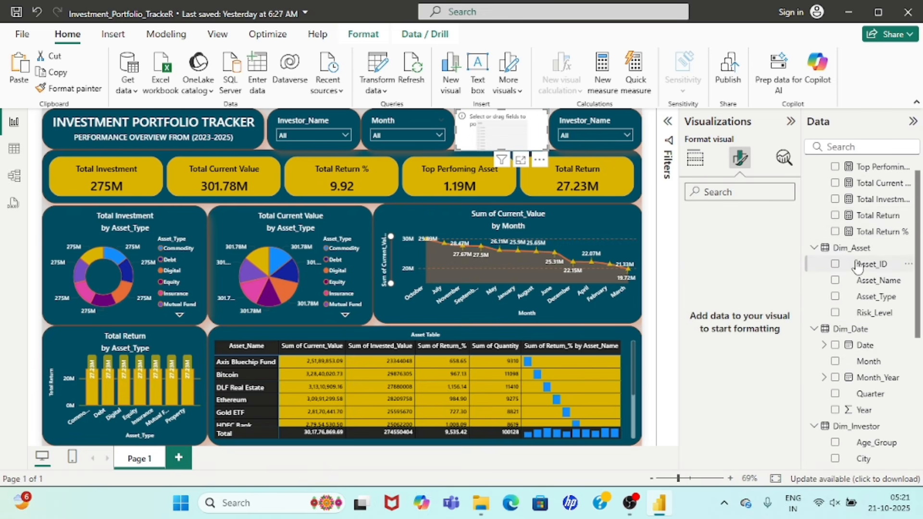
left_click(835, 297)
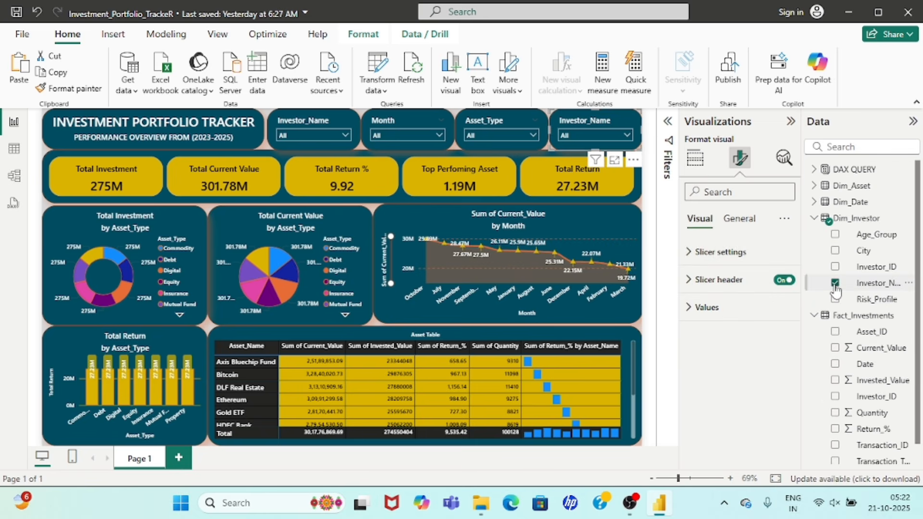
left_click(835, 283)
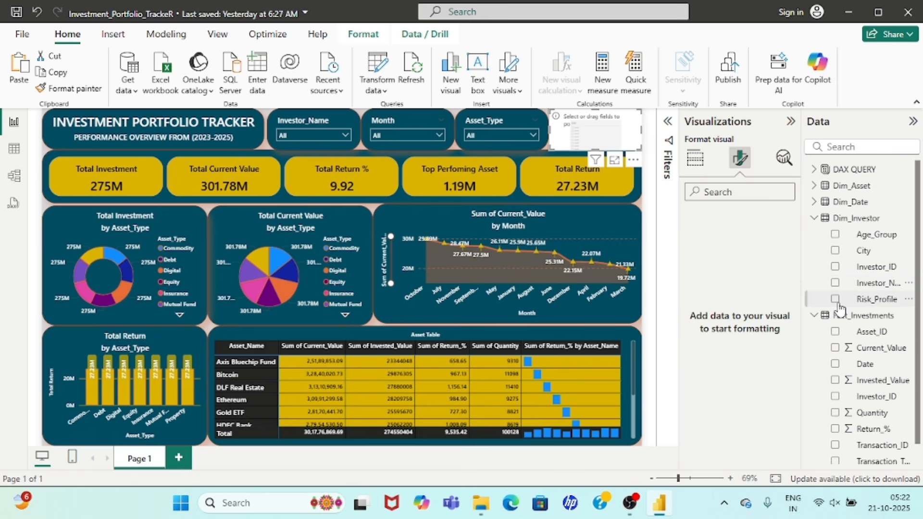
left_click(836, 299)
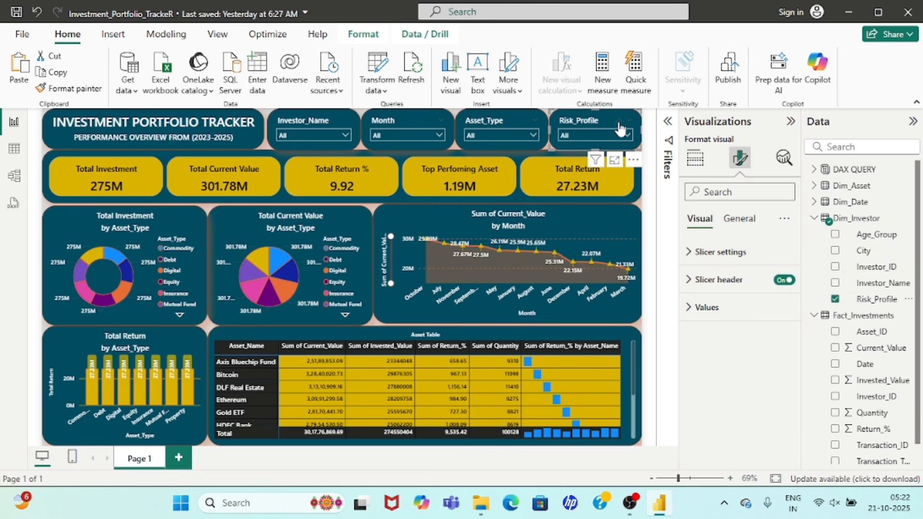
- Set the Risk_Profile slicer's value font colour to blue and copy its formatting to the Asset_Type, Month and Investor_Name slicers
left_click(612, 136)
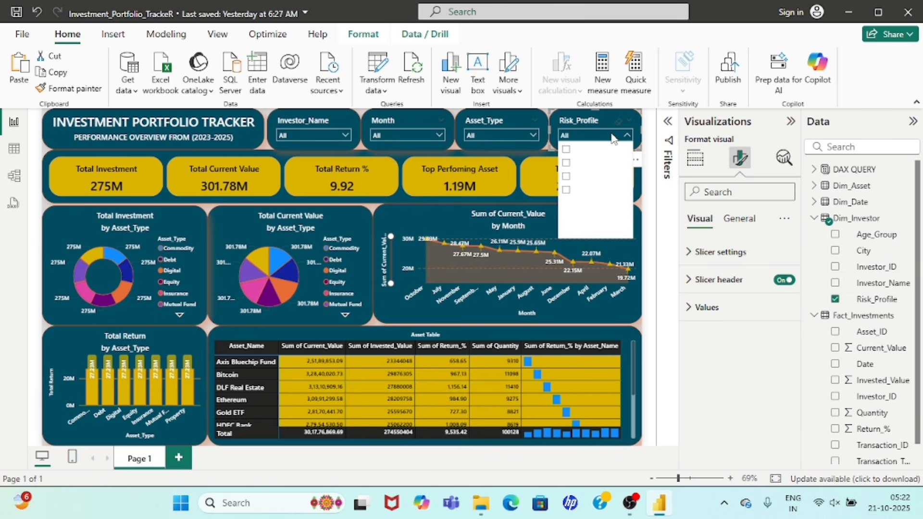
left_click(611, 133)
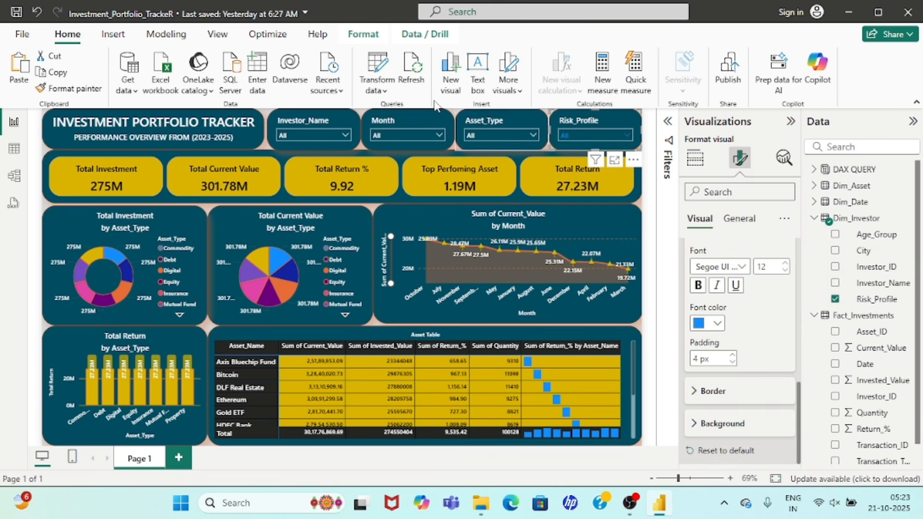
left_click(70, 88)
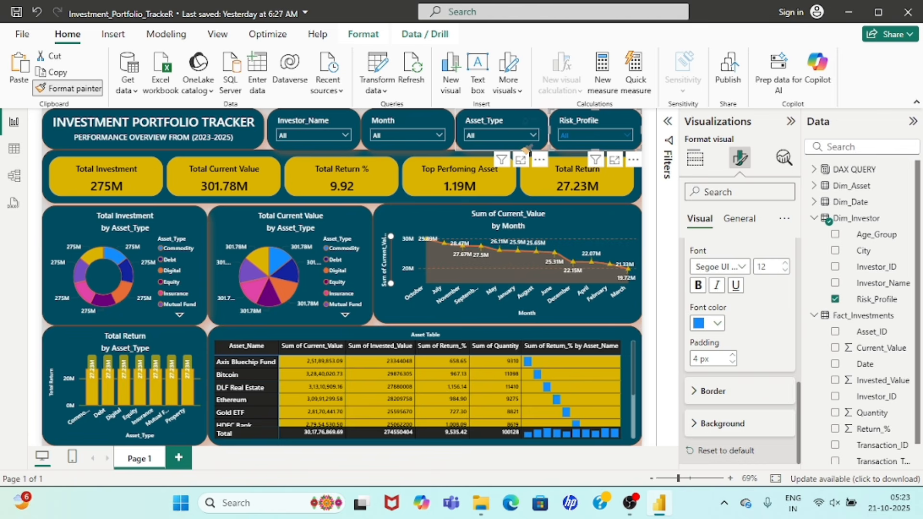
left_click(489, 121)
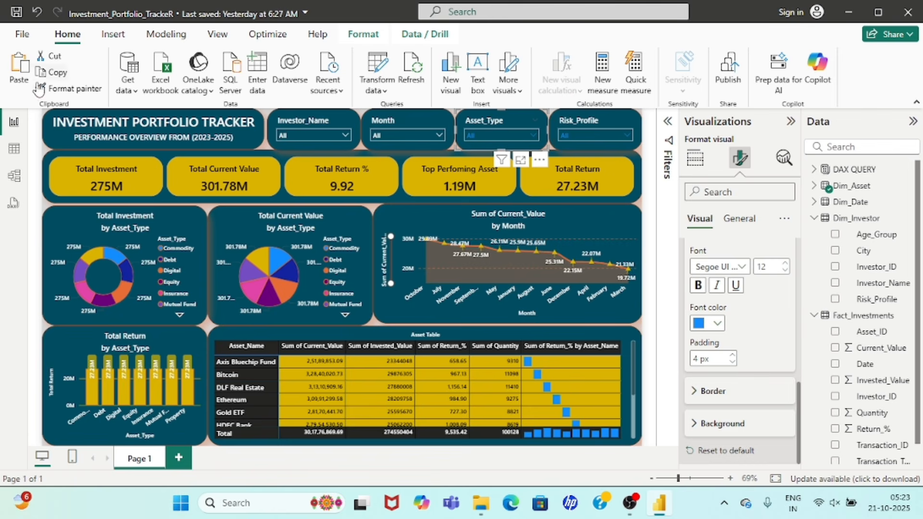
left_click(61, 91)
left_click(390, 117)
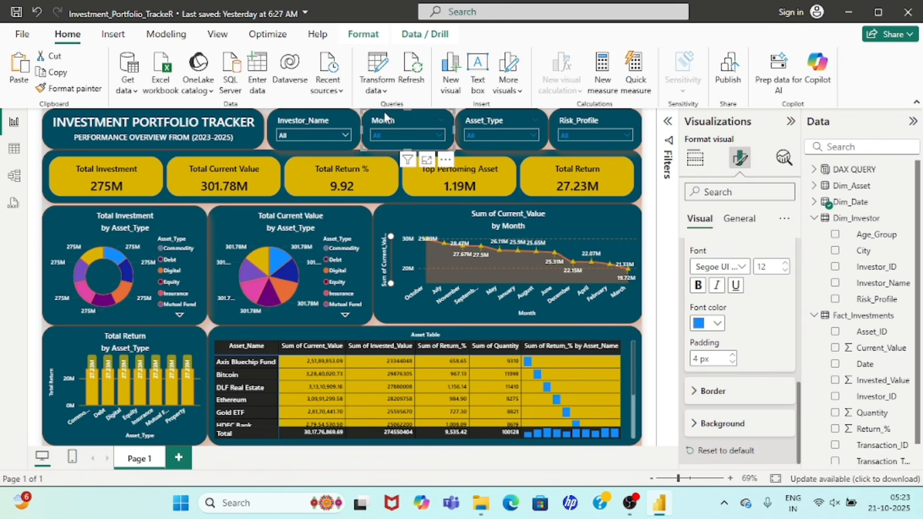
left_click(77, 89)
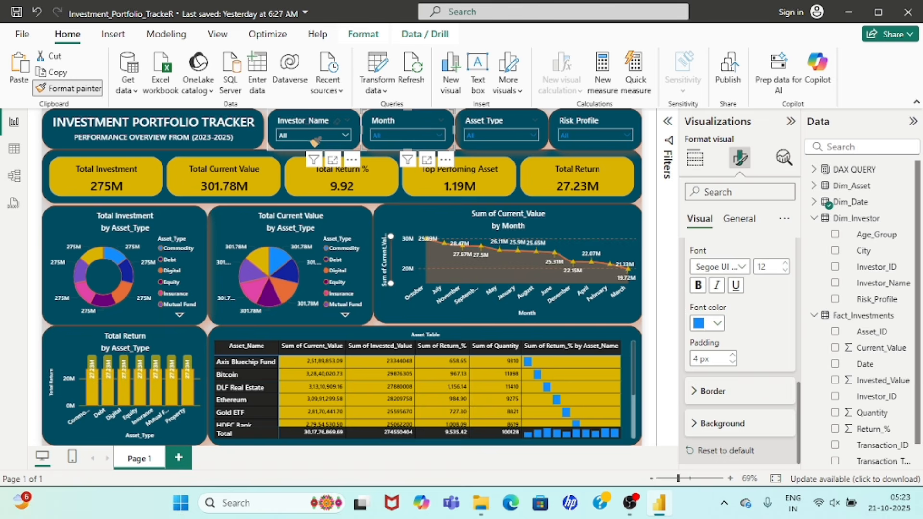
left_click(292, 121)
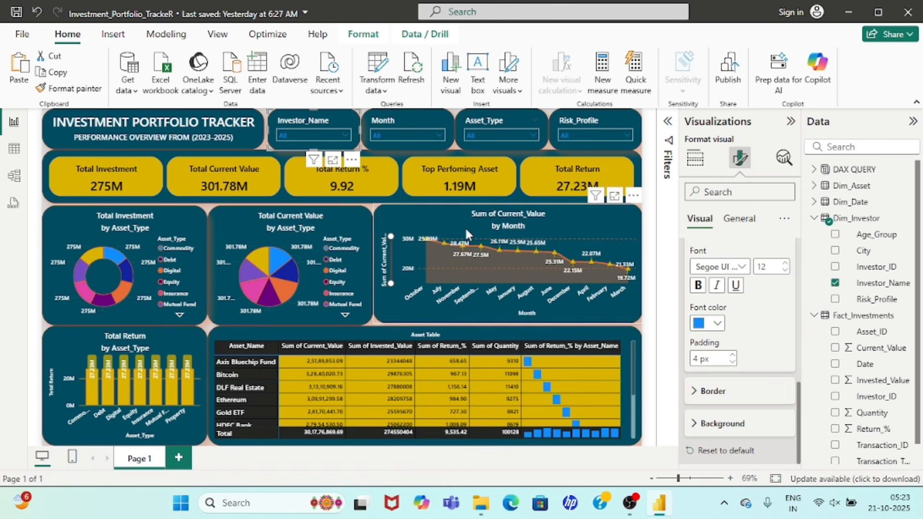
- Test the Investor_Name slicer by filtering the dashboard by single investors and by combinations of several investors
left_click(309, 130)
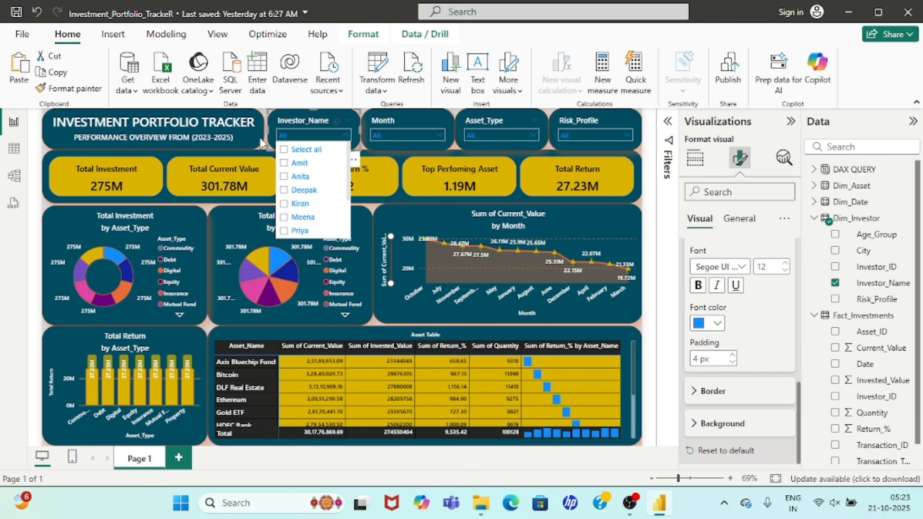
left_click(285, 165)
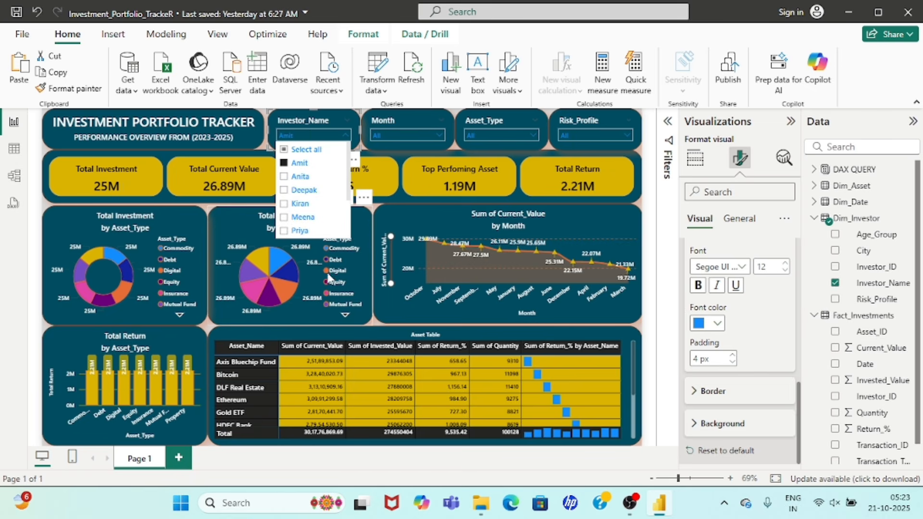
left_click(291, 178)
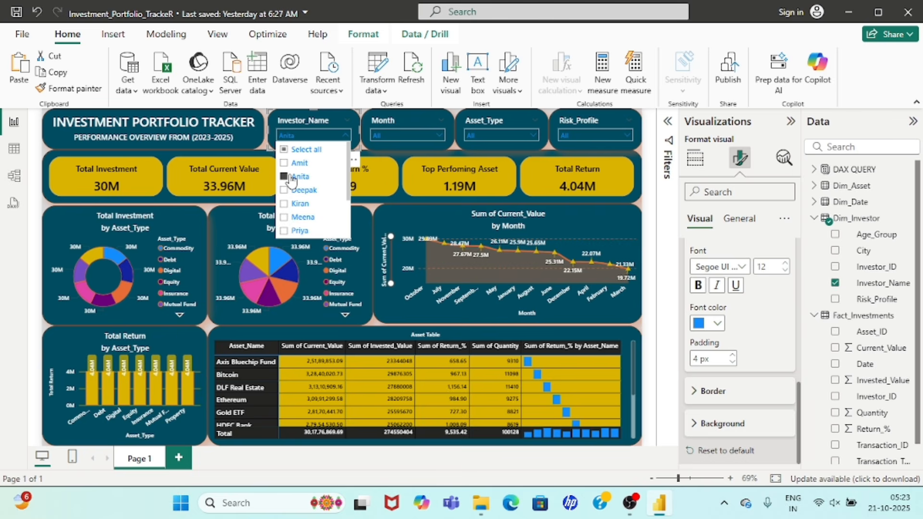
left_click(285, 191, "ctrl")
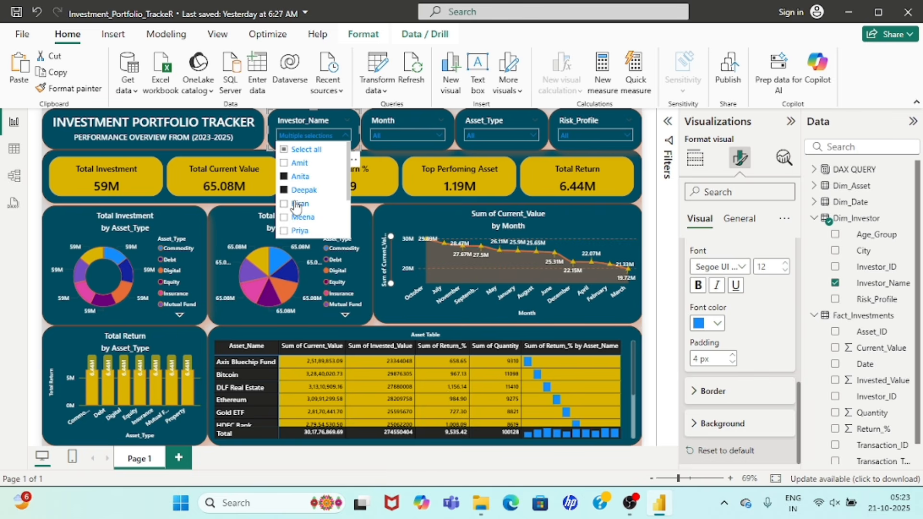
left_click(296, 206)
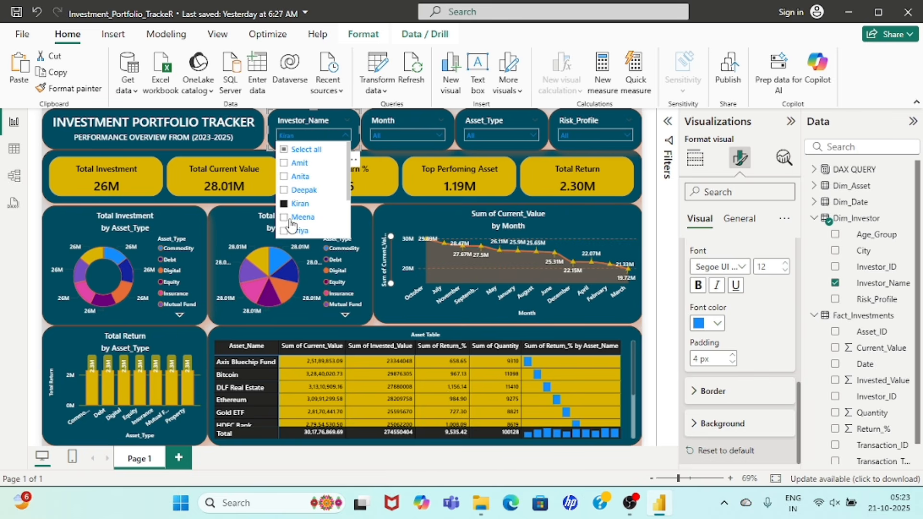
left_click(290, 221, "ctrl")
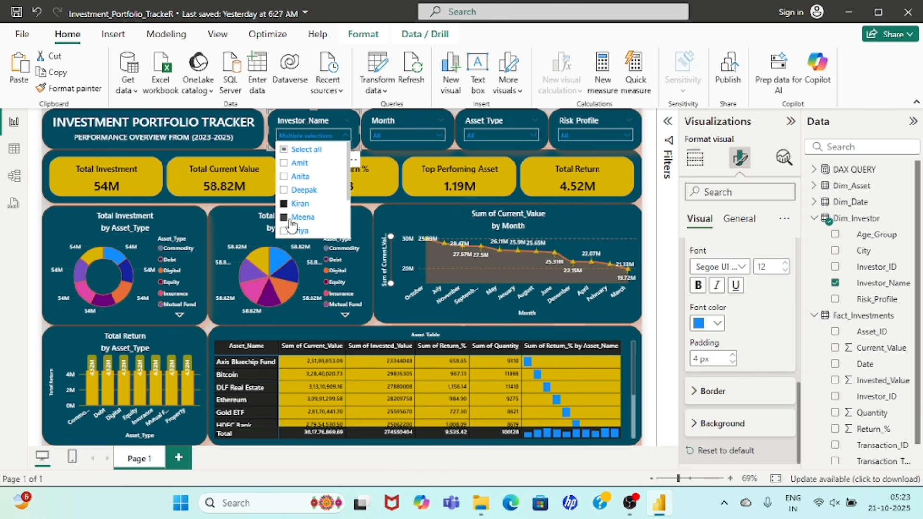
left_click(296, 177)
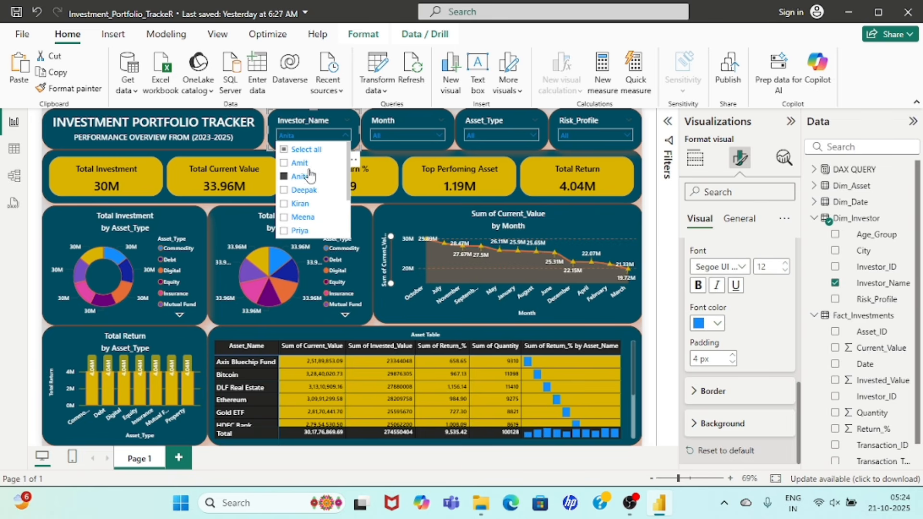
left_click(303, 166)
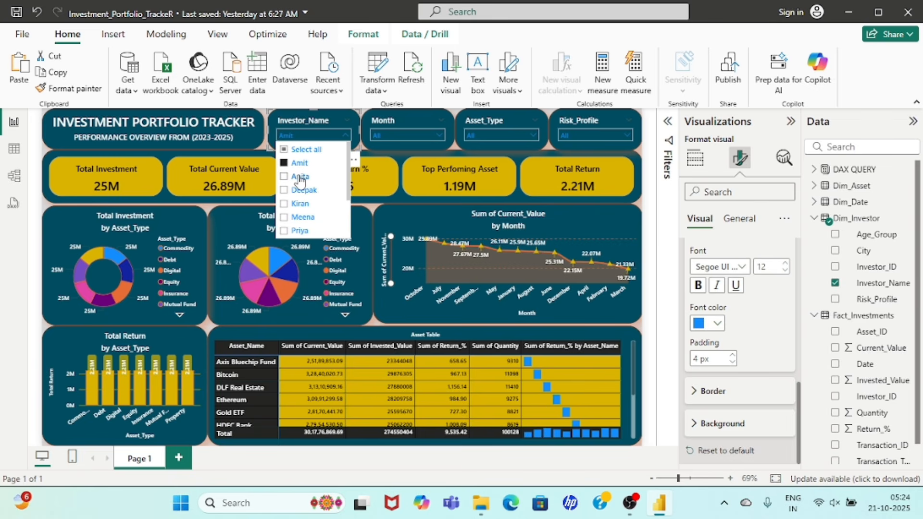
left_click(300, 178, "ctrl")
left_click(302, 191, "ctrl")
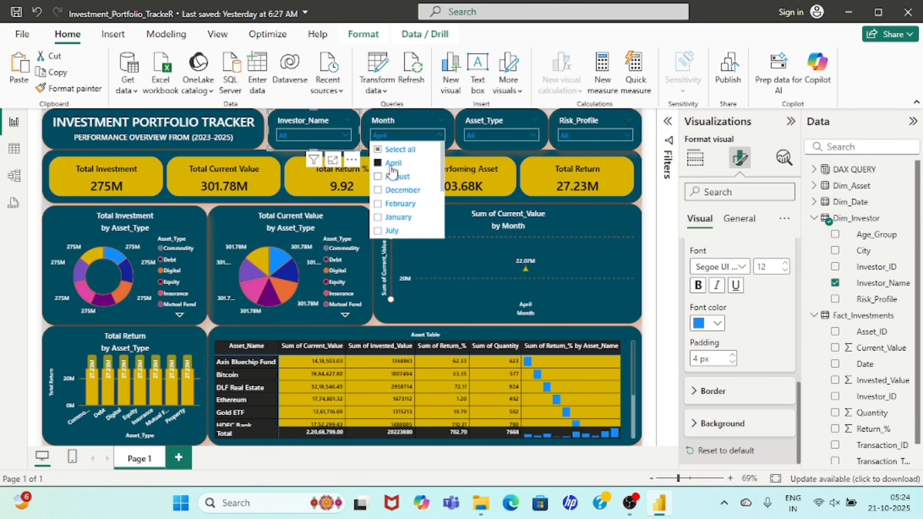
- Test the Month slicer with April and August together and with single months such as February and January, ending on December
left_click(394, 178, "ctrl")
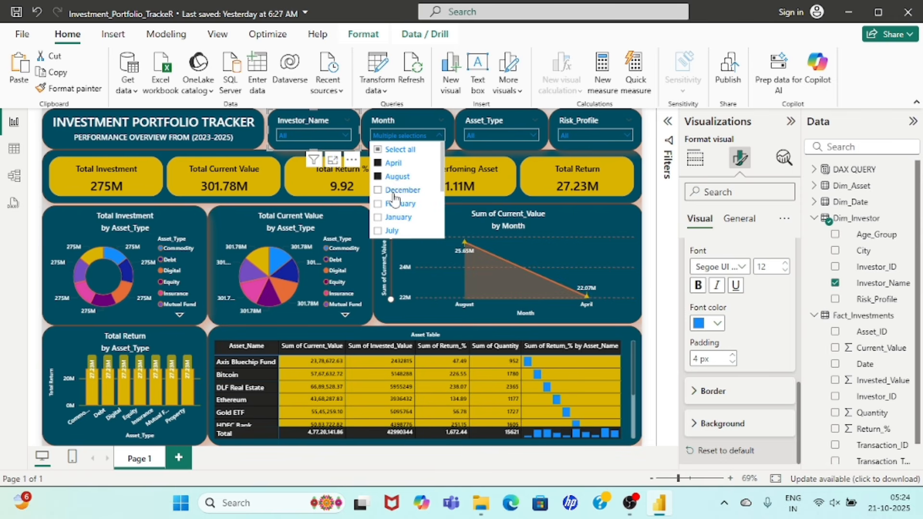
left_click(393, 192)
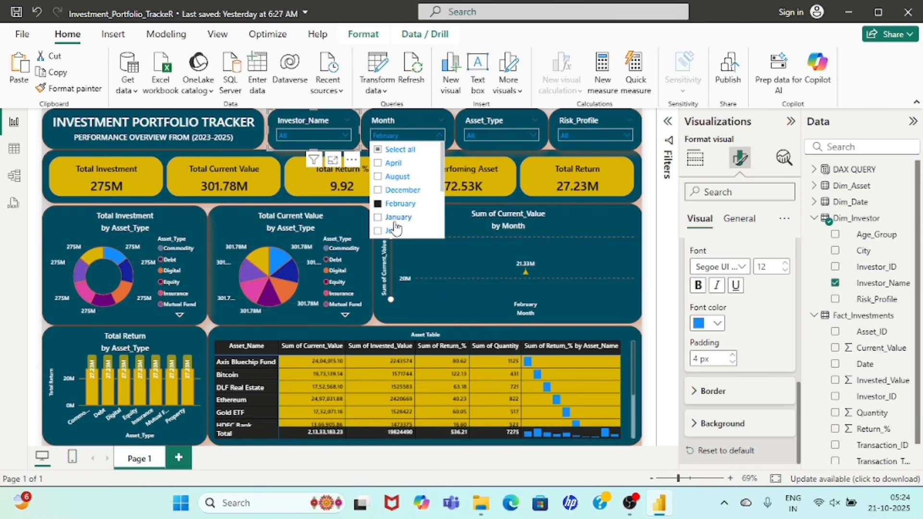
left_click(394, 218)
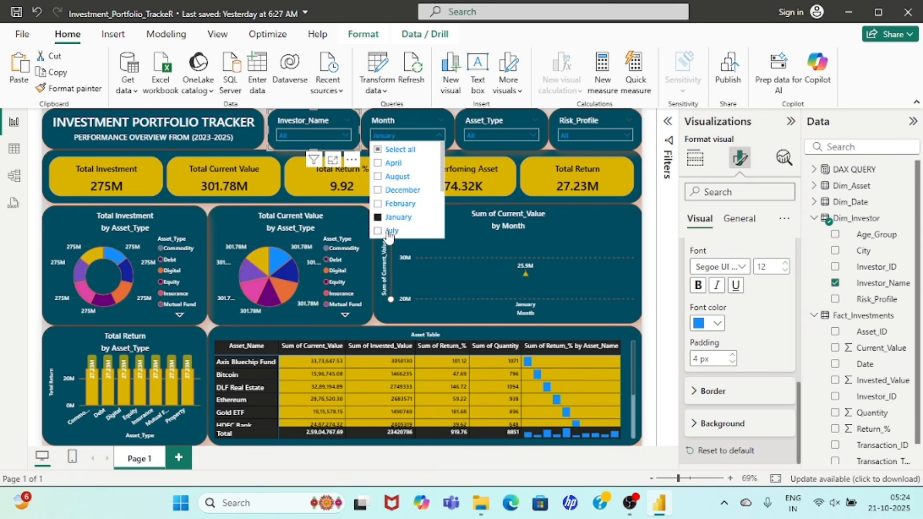
left_click(386, 164)
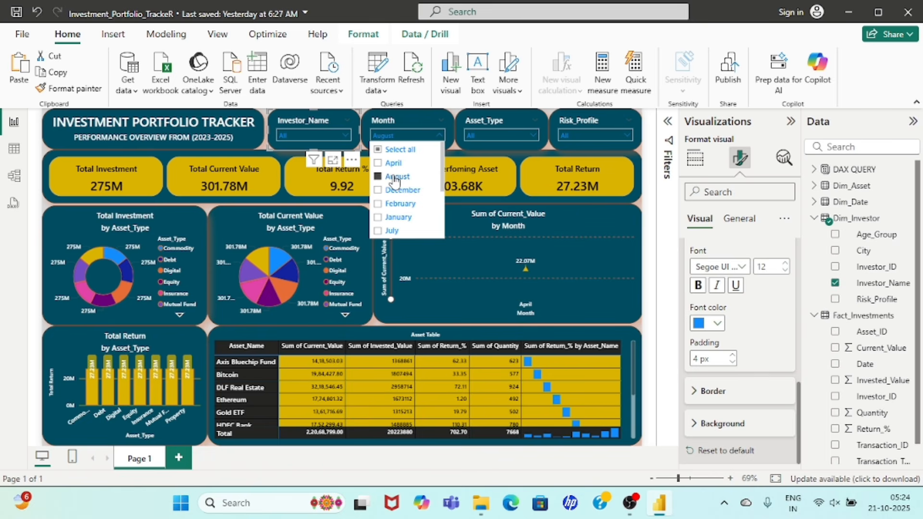
left_click(392, 191)
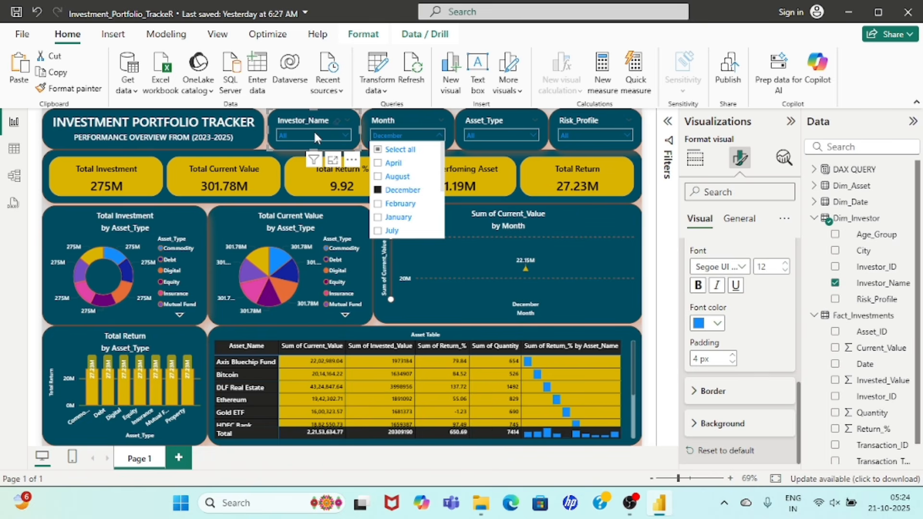
- Test the Asset_Type slicer with Digital, Insurance, Commodity and Debt in turn, ending on Equity
left_click(485, 135)
left_click(485, 135)
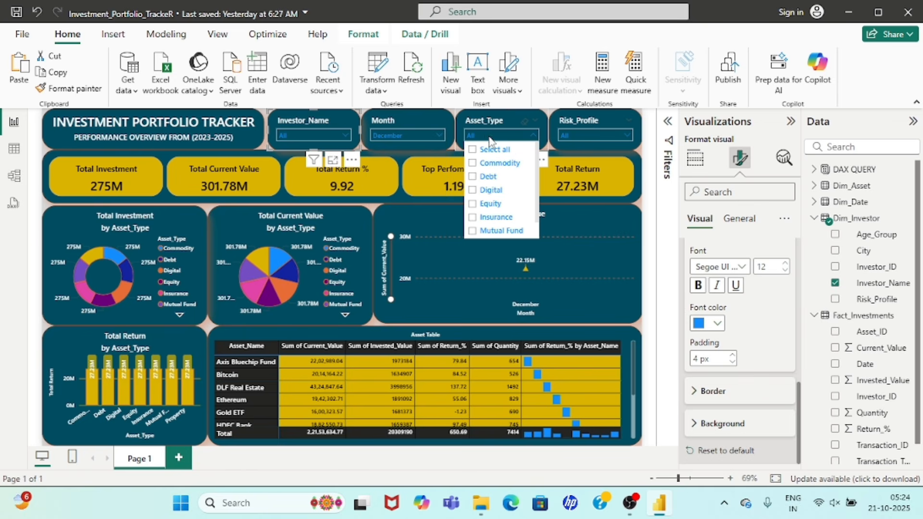
left_click(489, 176)
left_click(487, 192)
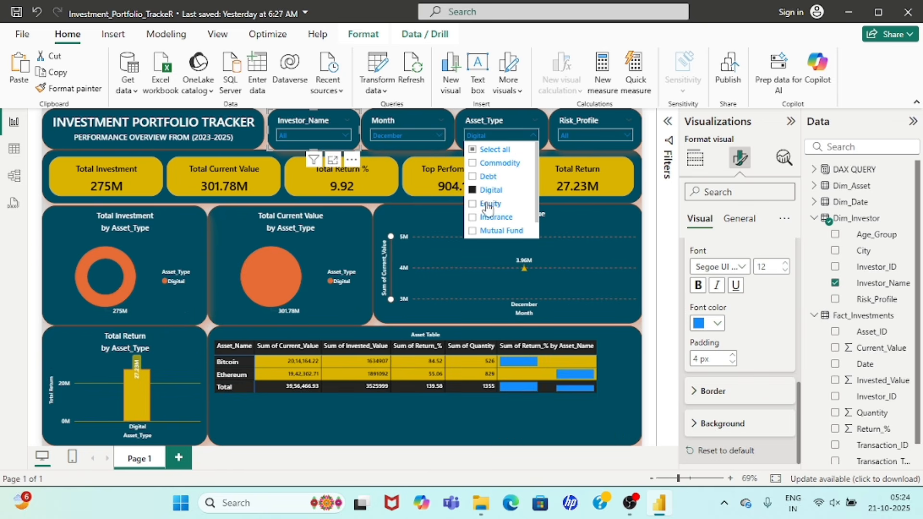
left_click(488, 205)
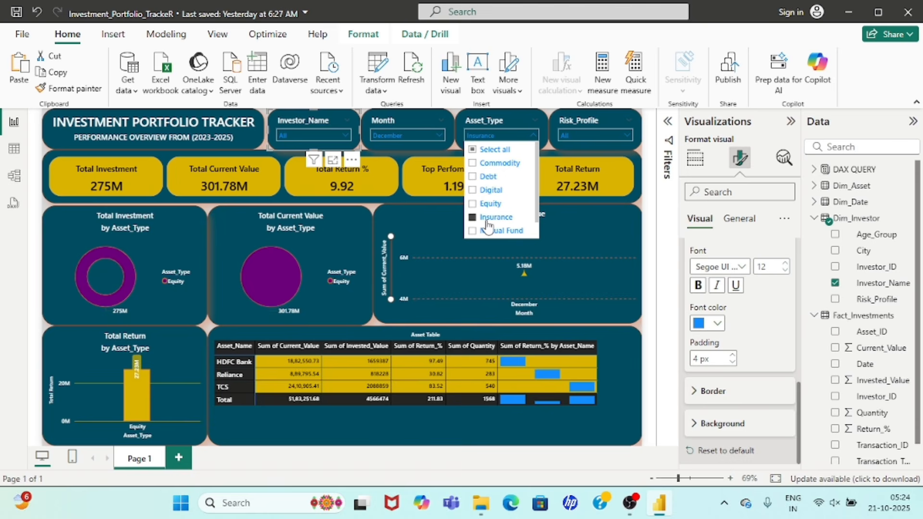
left_click(491, 166)
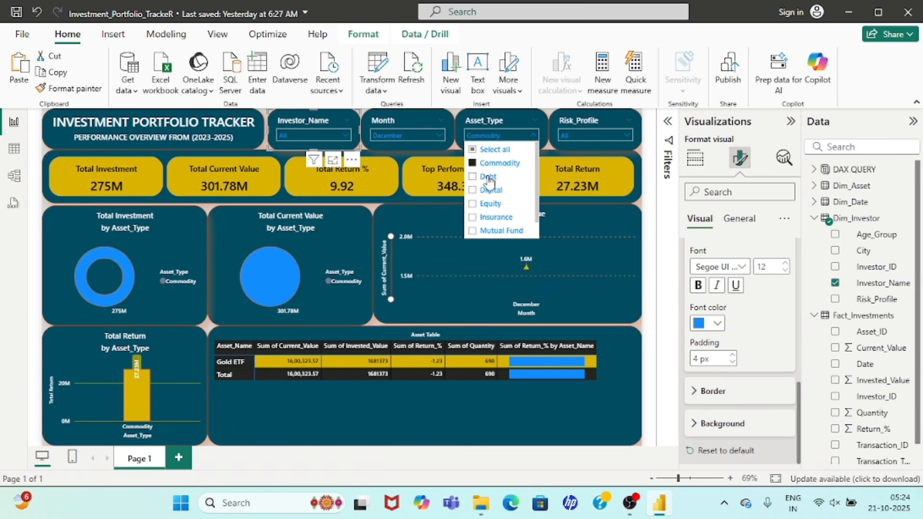
left_click(489, 178)
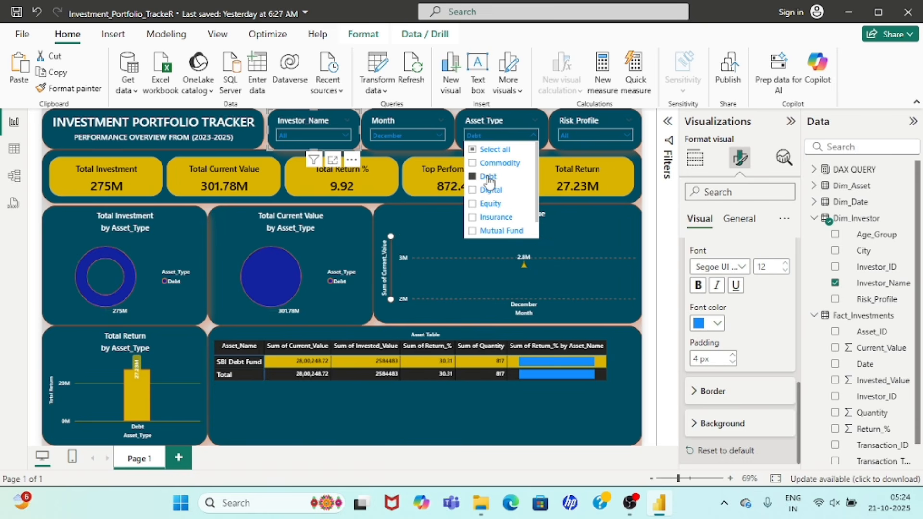
left_click(492, 203)
left_click(492, 208)
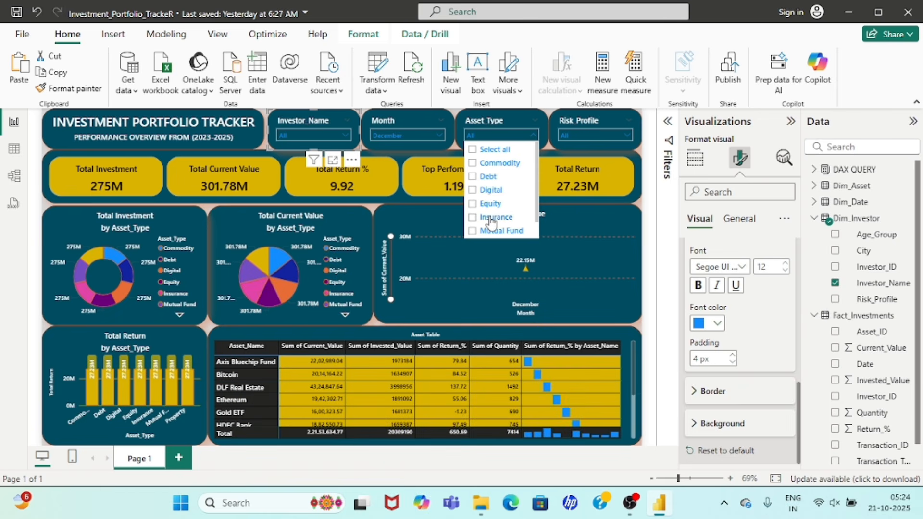
left_click(493, 217)
left_click(490, 204)
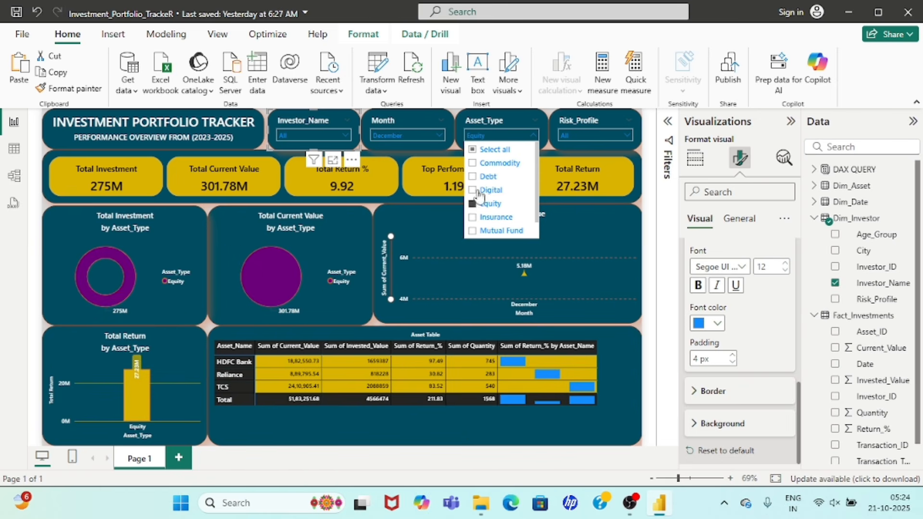
- Test the Risk_Profile slicer by filtering the dashboard to Conservative and finally to Aggressive
left_click(592, 138)
left_click(593, 137)
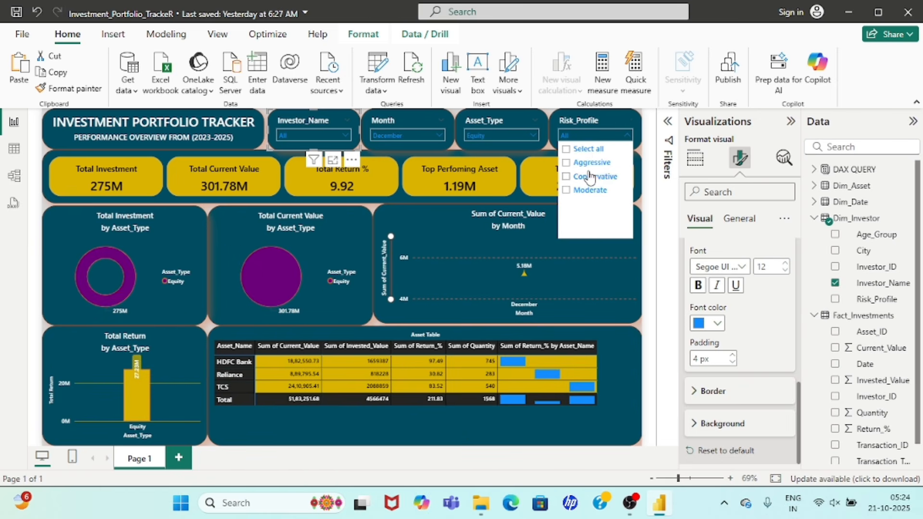
left_click(591, 177)
left_click(585, 163)
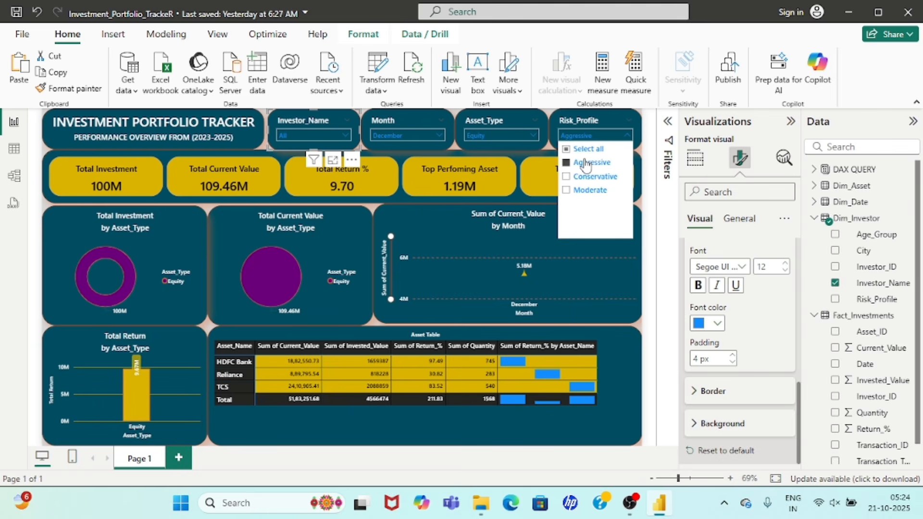
- Reset the slicers by selecting all values in Investor_Name, Month, Asset_Type and Risk_Profile
left_click(331, 137)
left_click(331, 136)
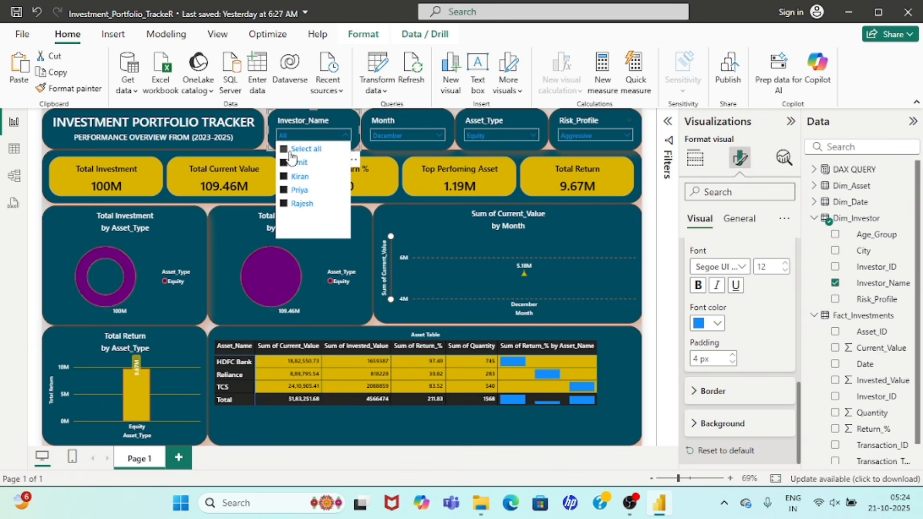
left_click(397, 136)
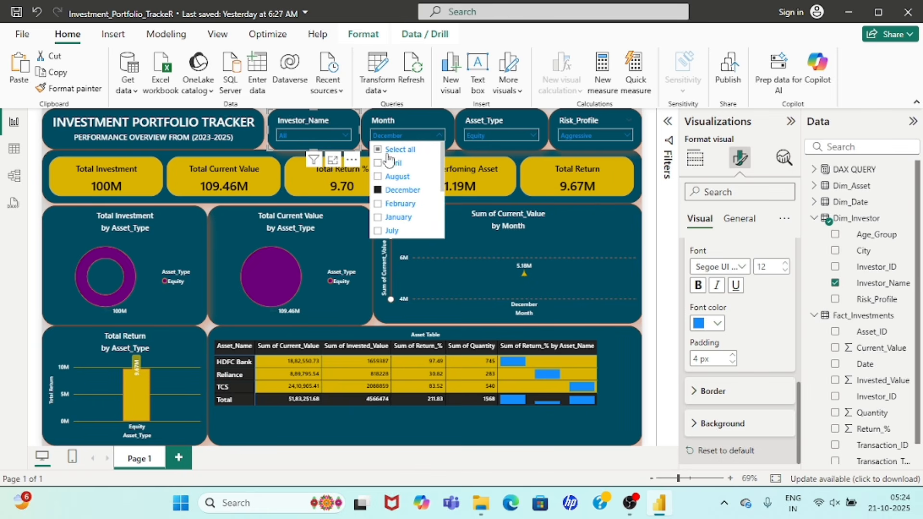
left_click(391, 149)
left_click(498, 136)
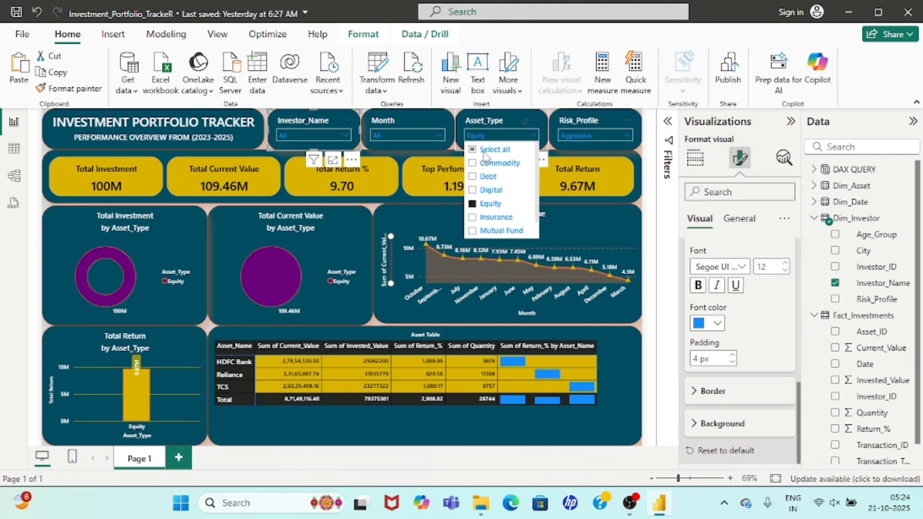
left_click(490, 149)
left_click(582, 133)
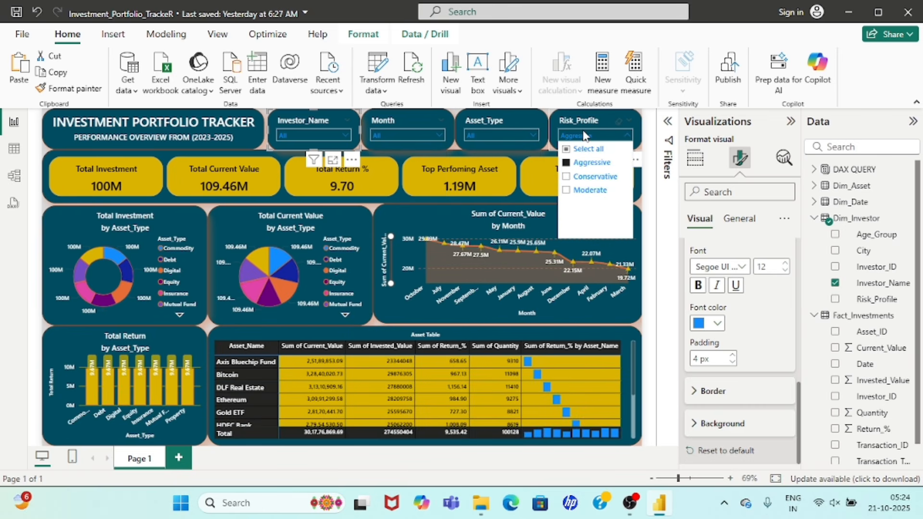
left_click(580, 149)
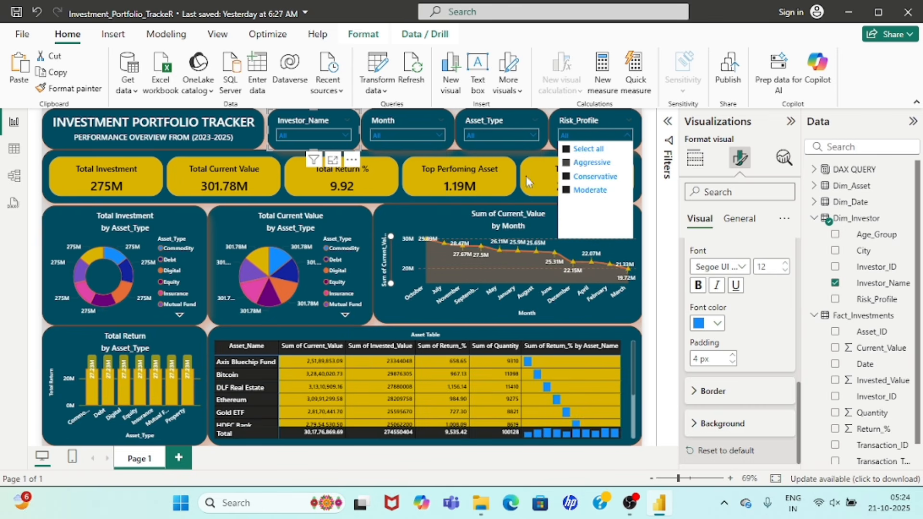
- Test the Risk_Profile slicer with Aggressive excluded, and clear all of its selections
left_click(585, 163)
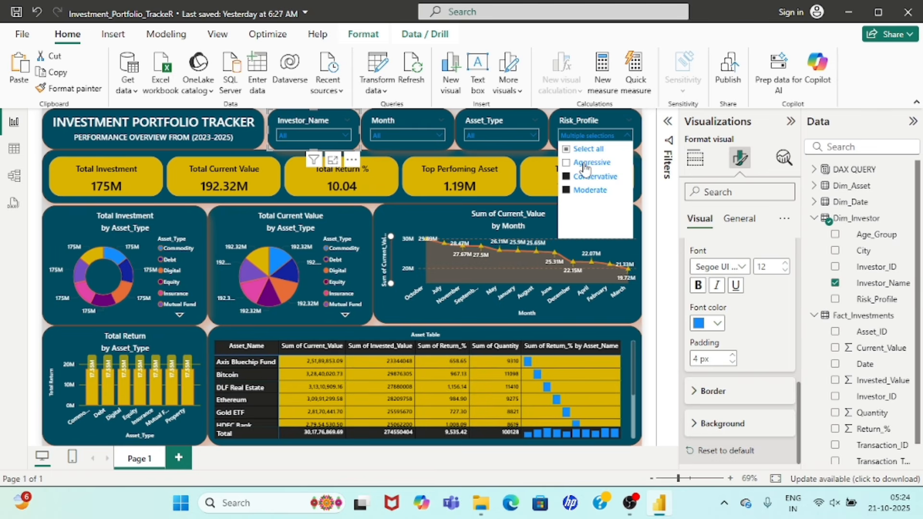
left_click(585, 165)
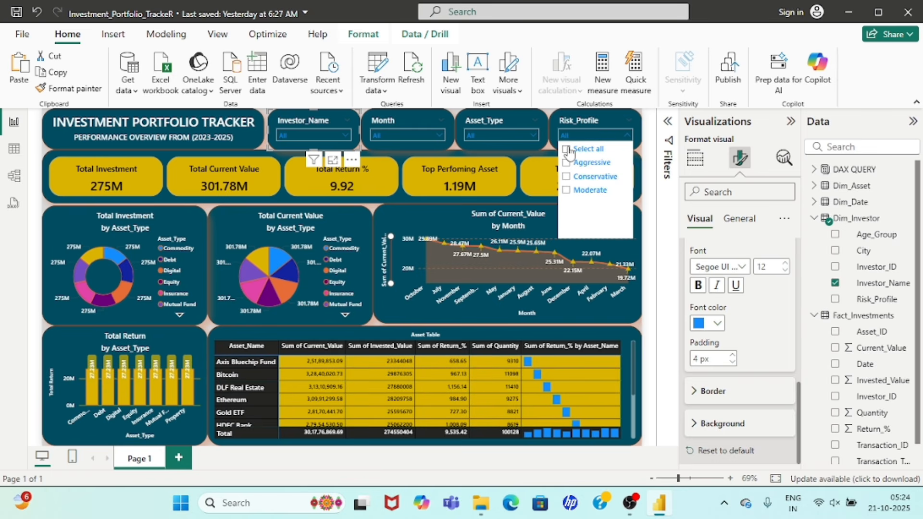
left_click(594, 166)
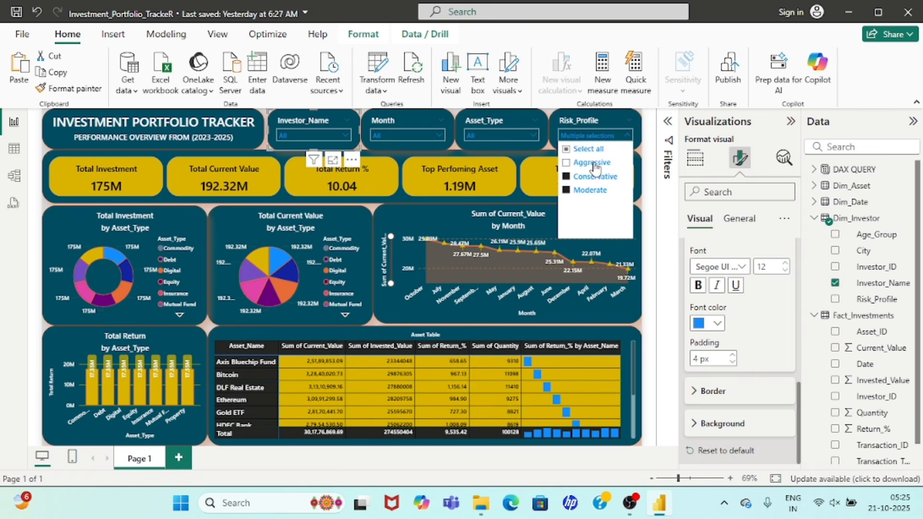
left_click(566, 149)
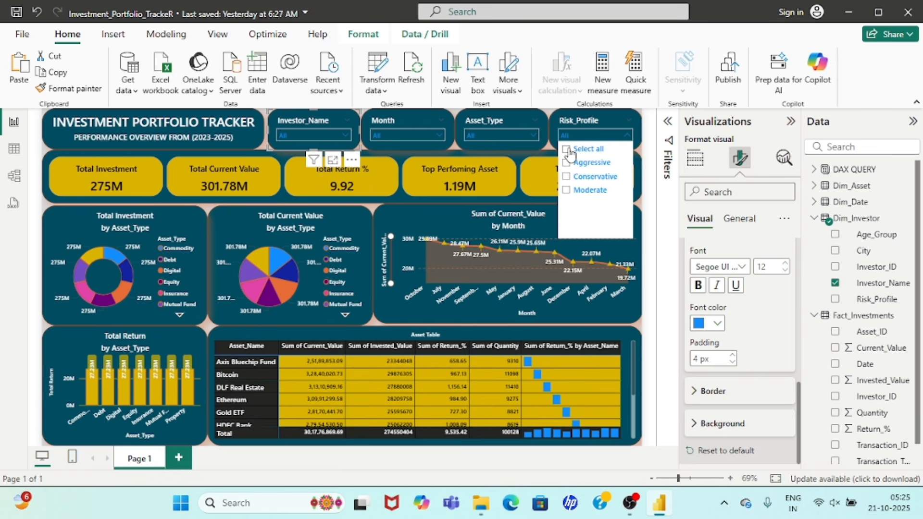
- Test the Risk_Profile slicer by switching between Aggressive, Conservative and Moderate, ending on Moderate
left_click(602, 170)
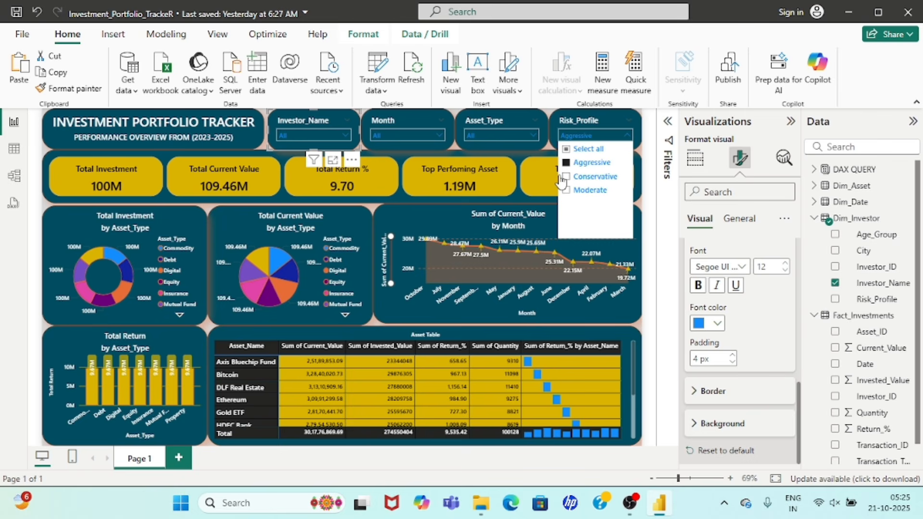
left_click(601, 178)
left_click(589, 191)
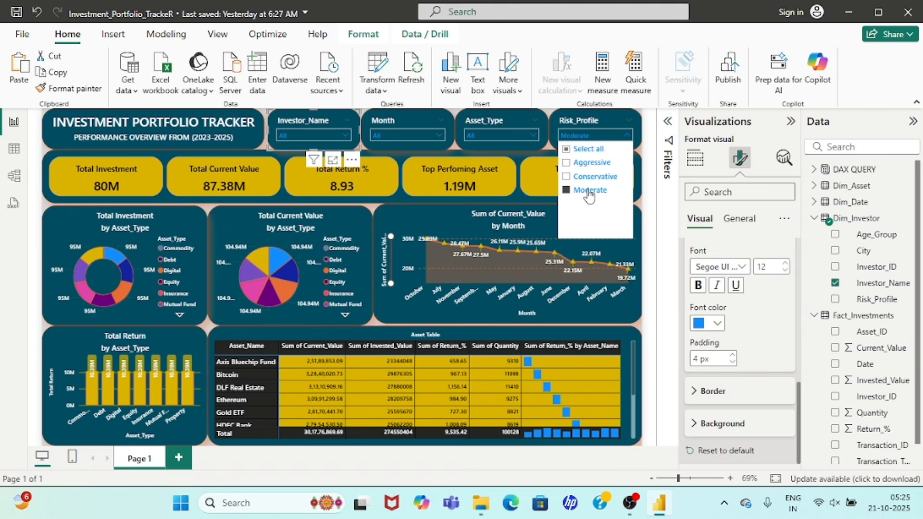
left_click(568, 163)
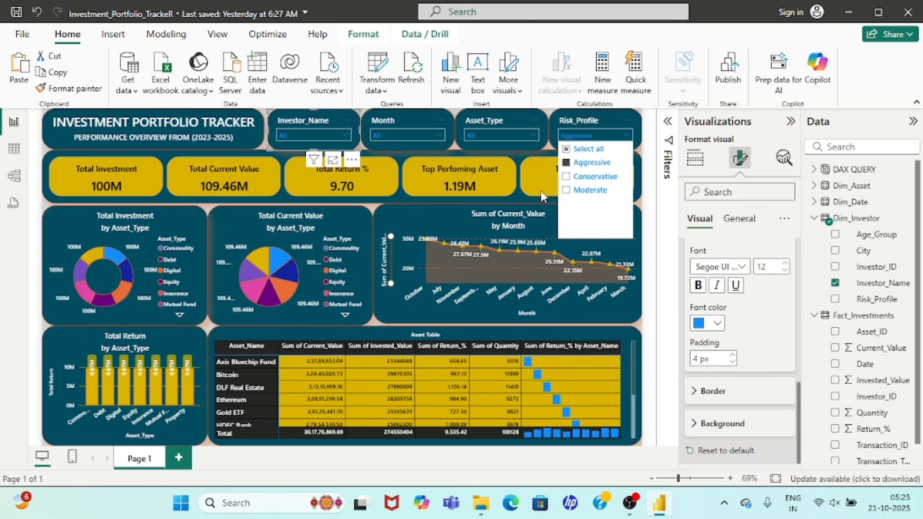
left_click(591, 184)
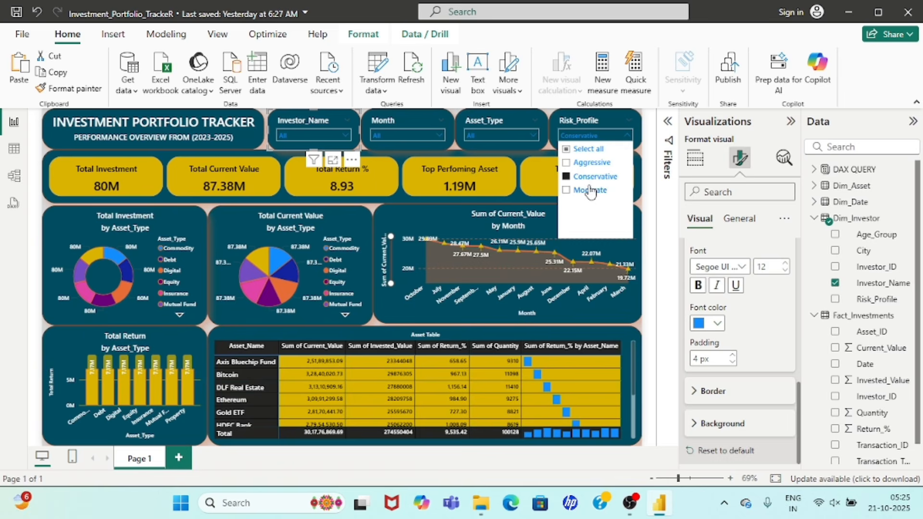
left_click(590, 190)
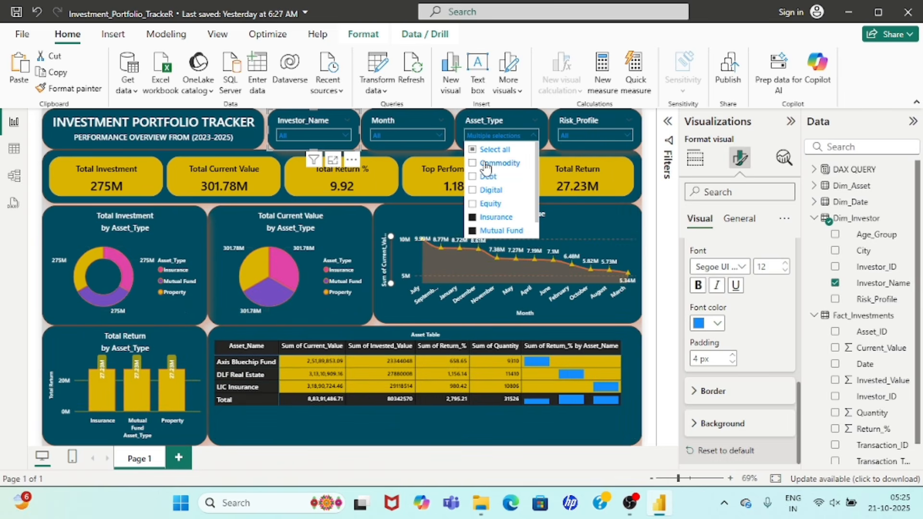
- Test combined filtering by including Commodity in the Asset_Type slicer and excluding April, December and February in the Month slicer
left_click(486, 164)
left_click(414, 134)
left_click(384, 164)
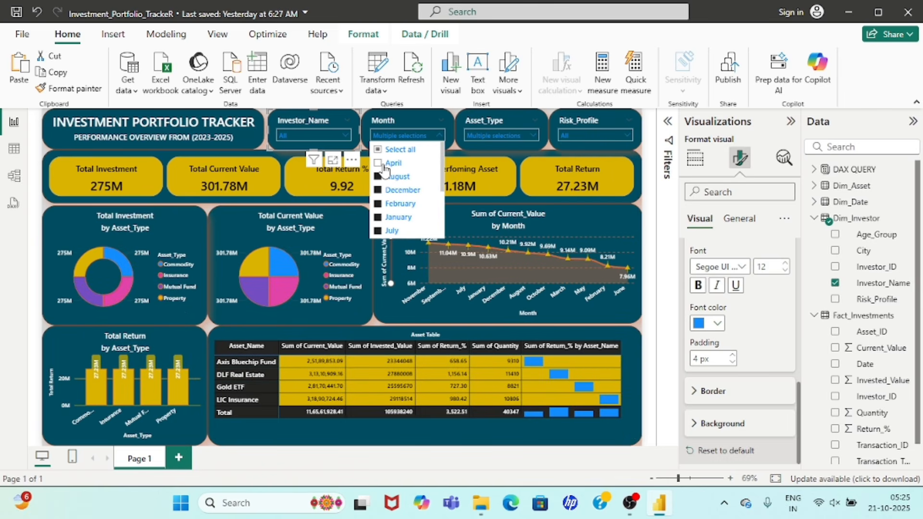
left_click(392, 190)
left_click(393, 203)
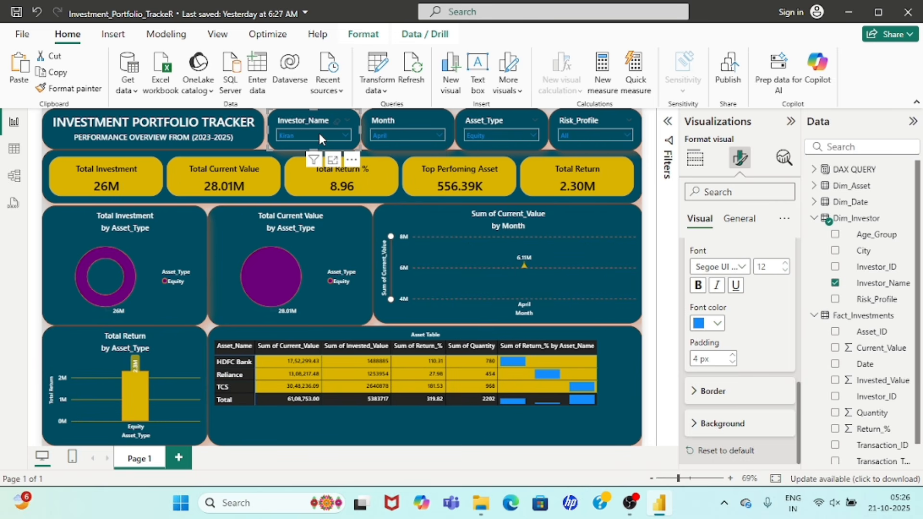
- Reset Investor_Name, Month and Asset_Type to all values, check that Risk_Profile includes every profile, and close its list
left_click(318, 132)
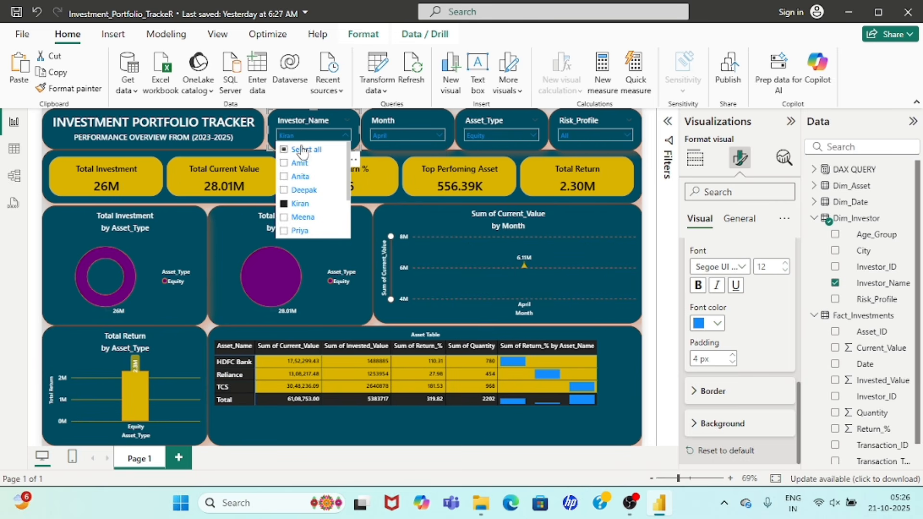
left_click(302, 150)
left_click(402, 135)
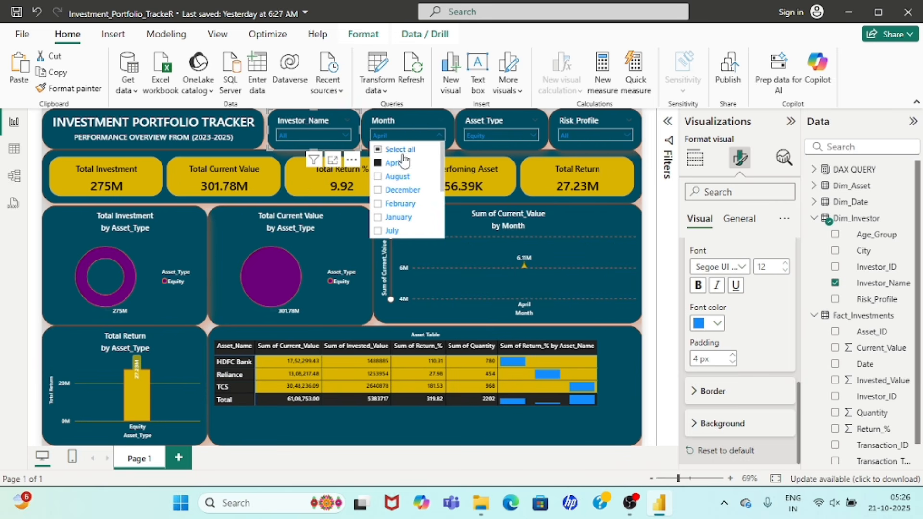
left_click(400, 149)
left_click(506, 134)
left_click(495, 150)
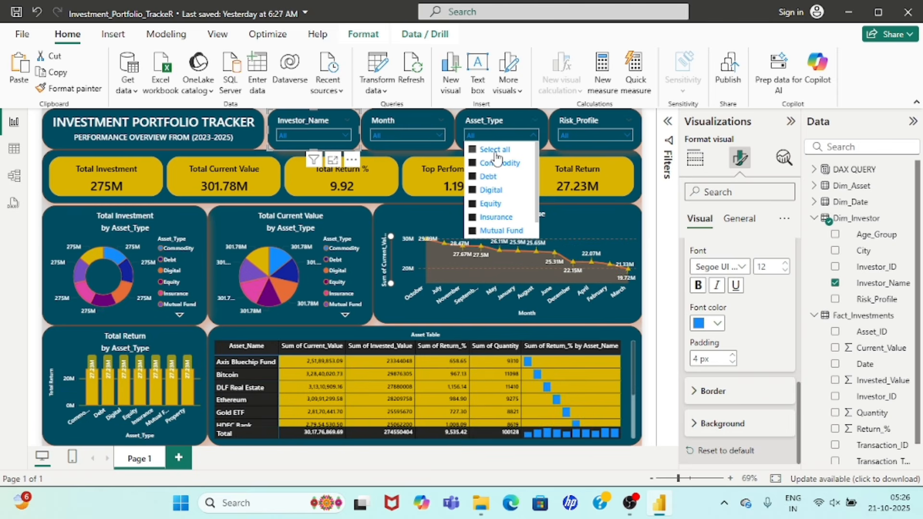
left_click(590, 137)
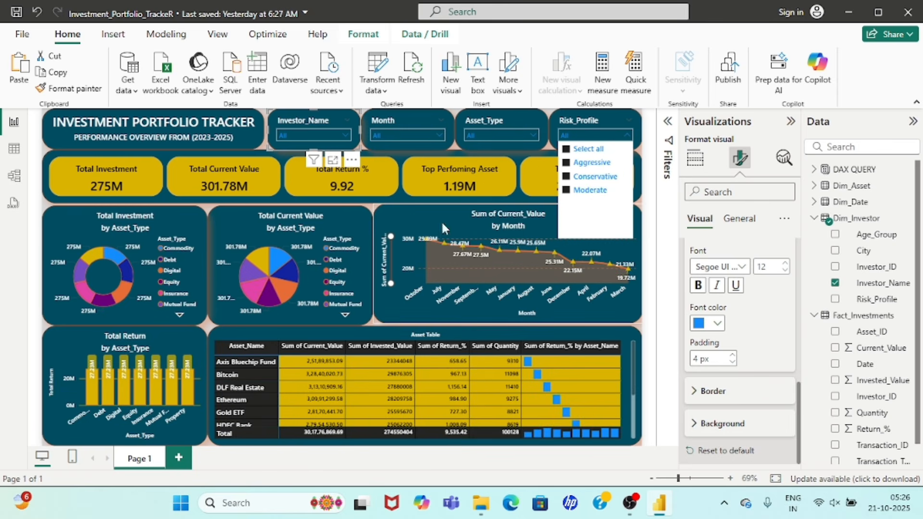
left_click(371, 287)
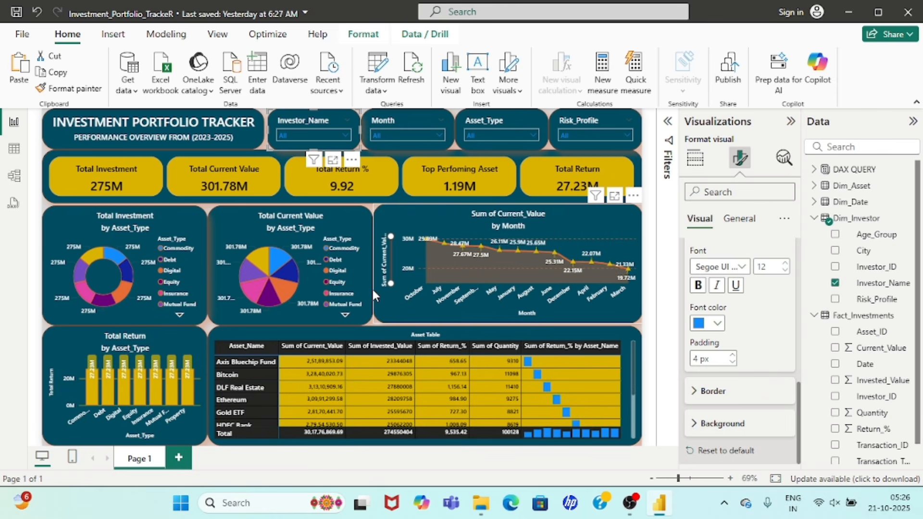